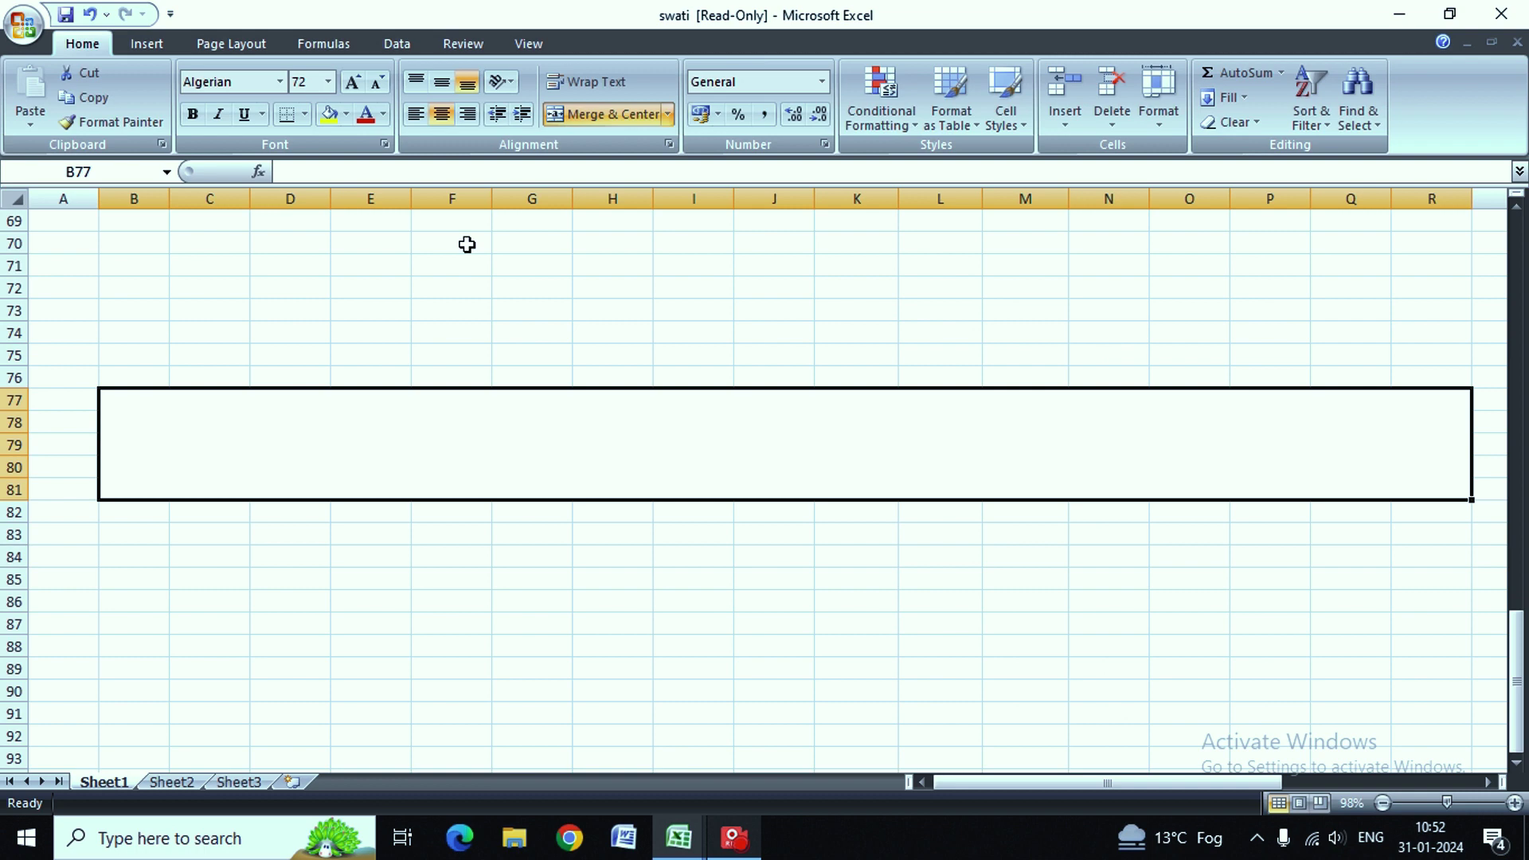
Step: Enter 'ATTENDANCE SHEET' as the Algerian 72 pt title in merged range B77:R81
type("ATT")
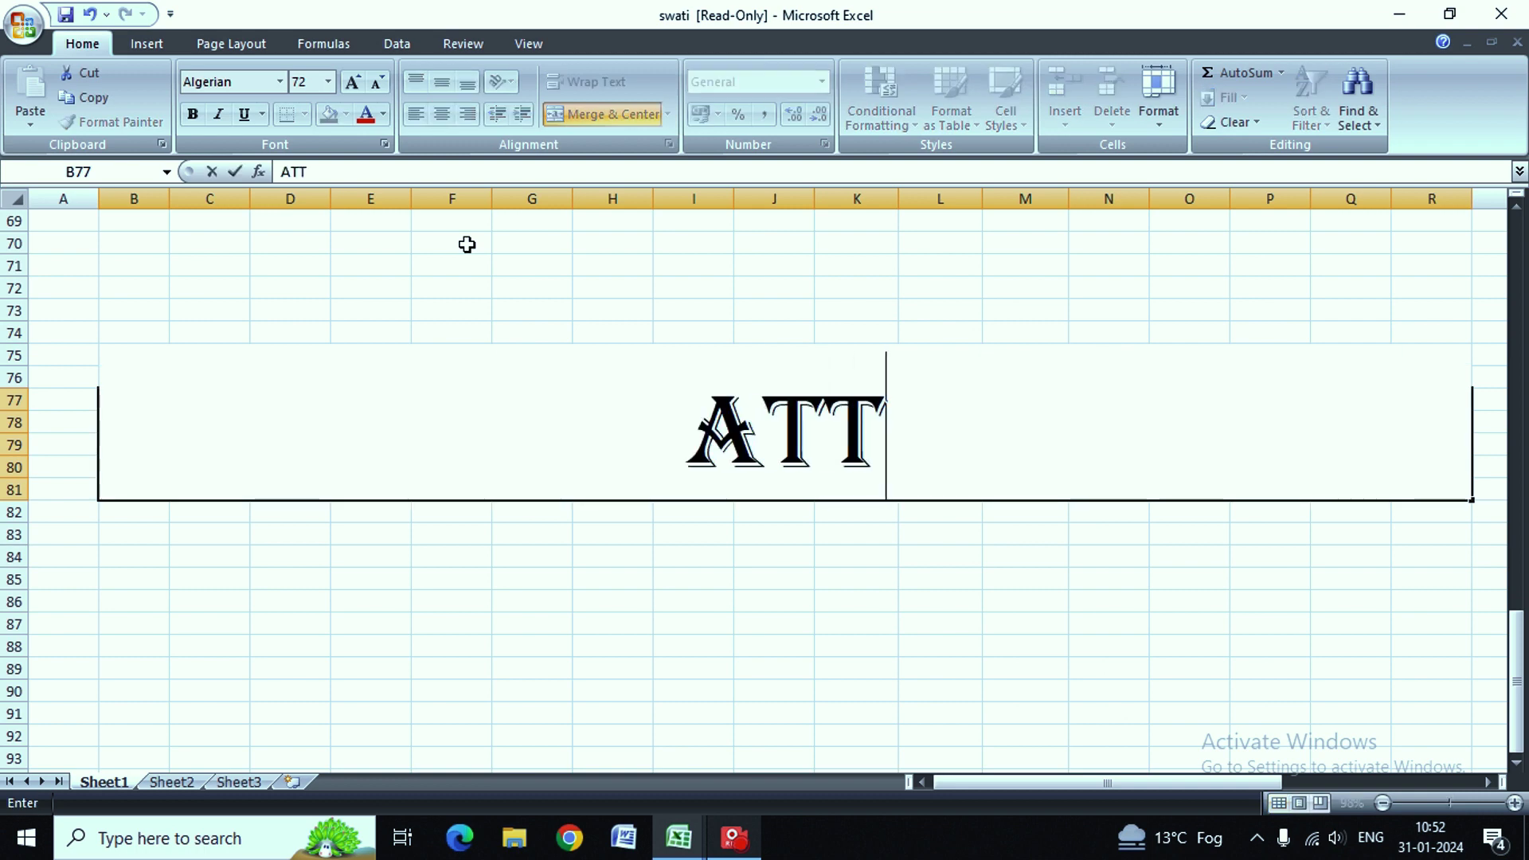
type("END")
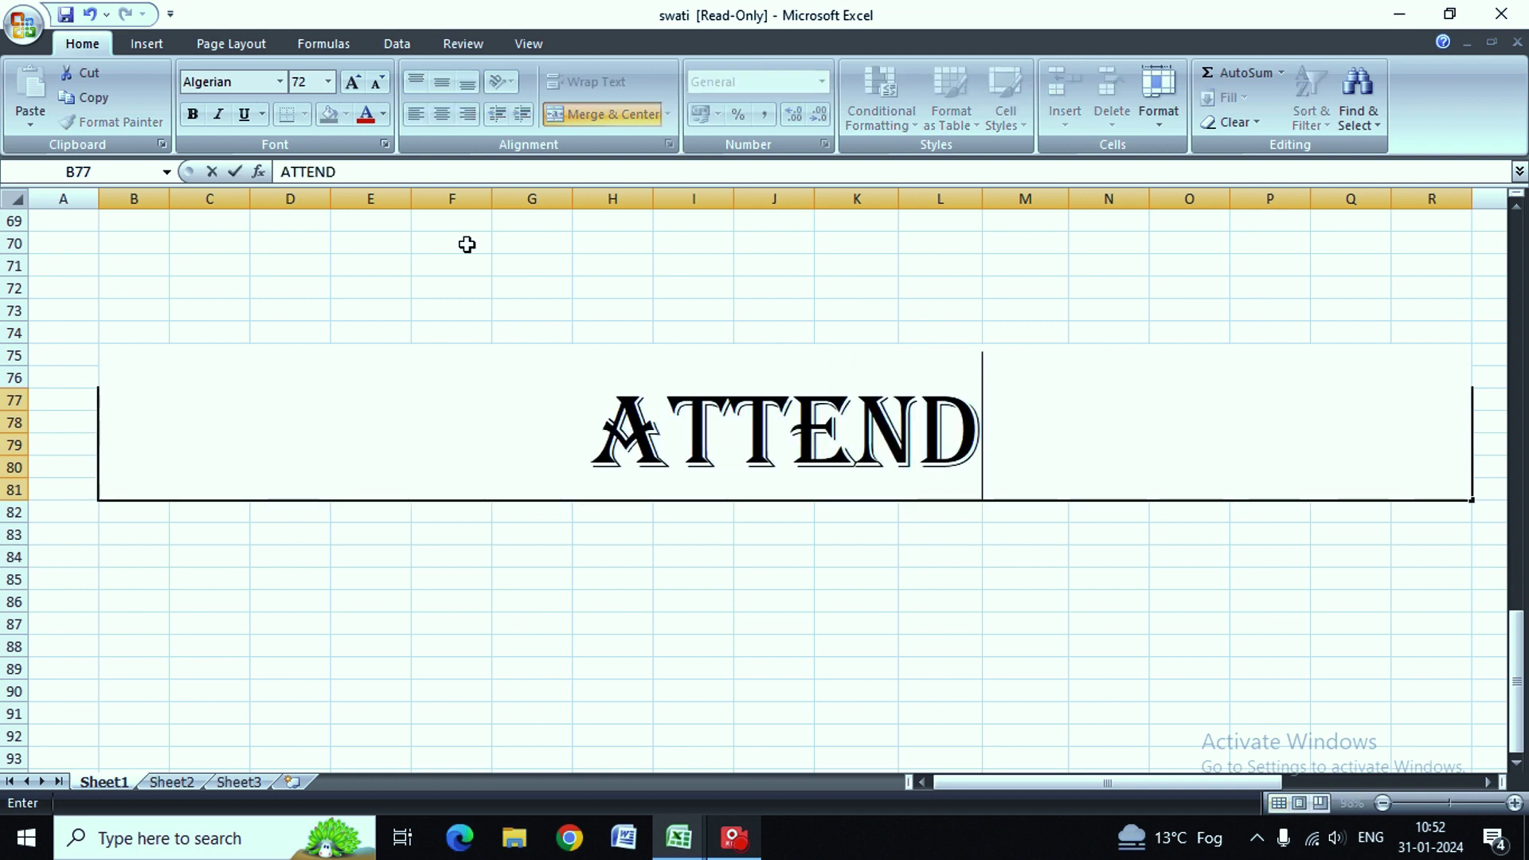
type("ANCE ")
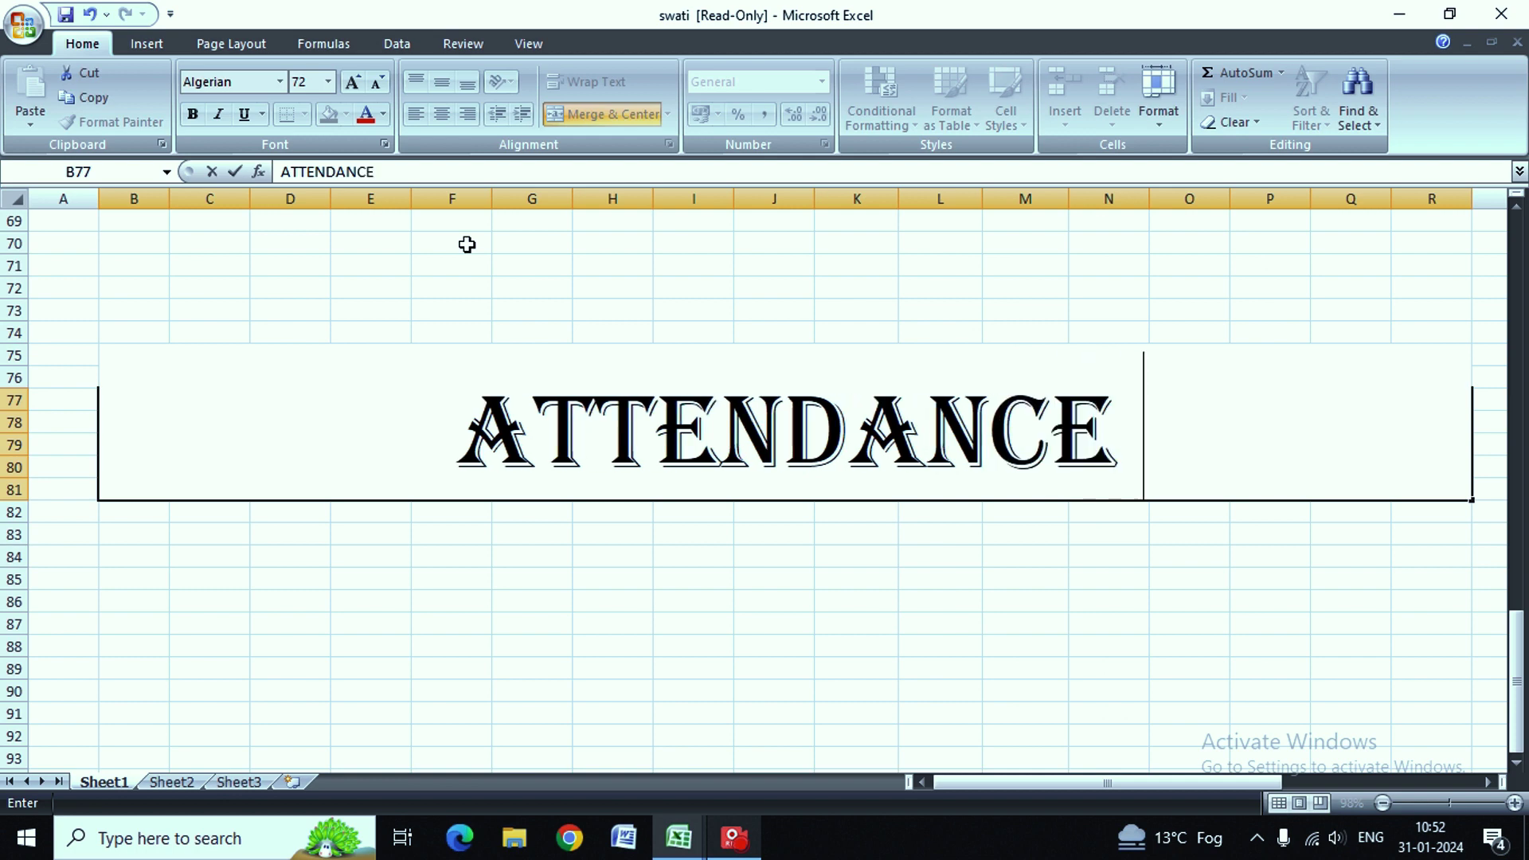
type("SHEET")
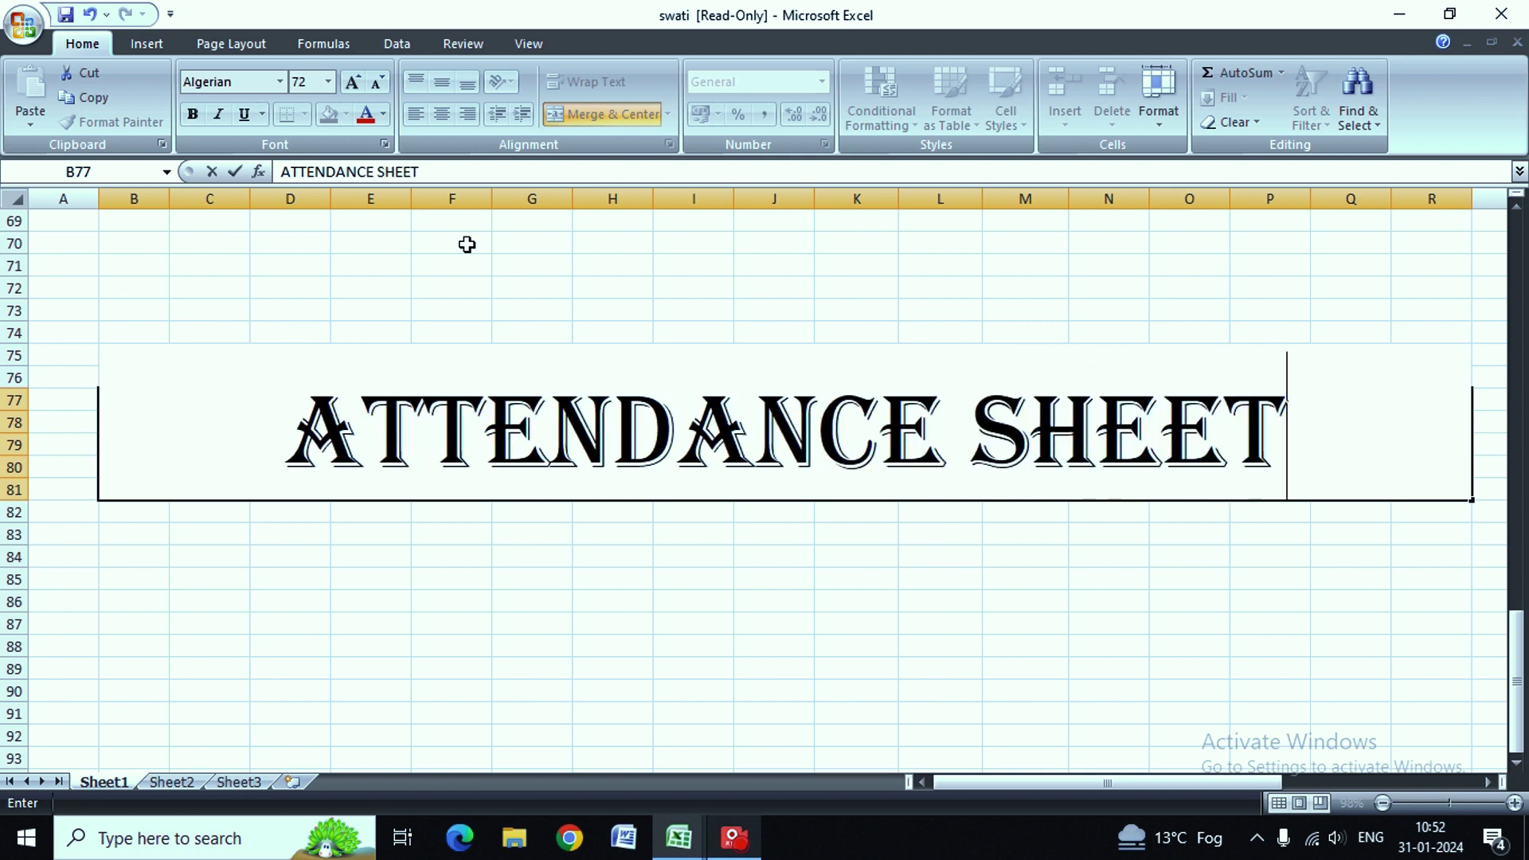
key("Return")
key("Left")
Step: Enter the headers S.NO in A84 and NAME in B84
key("Down")
key("Down")
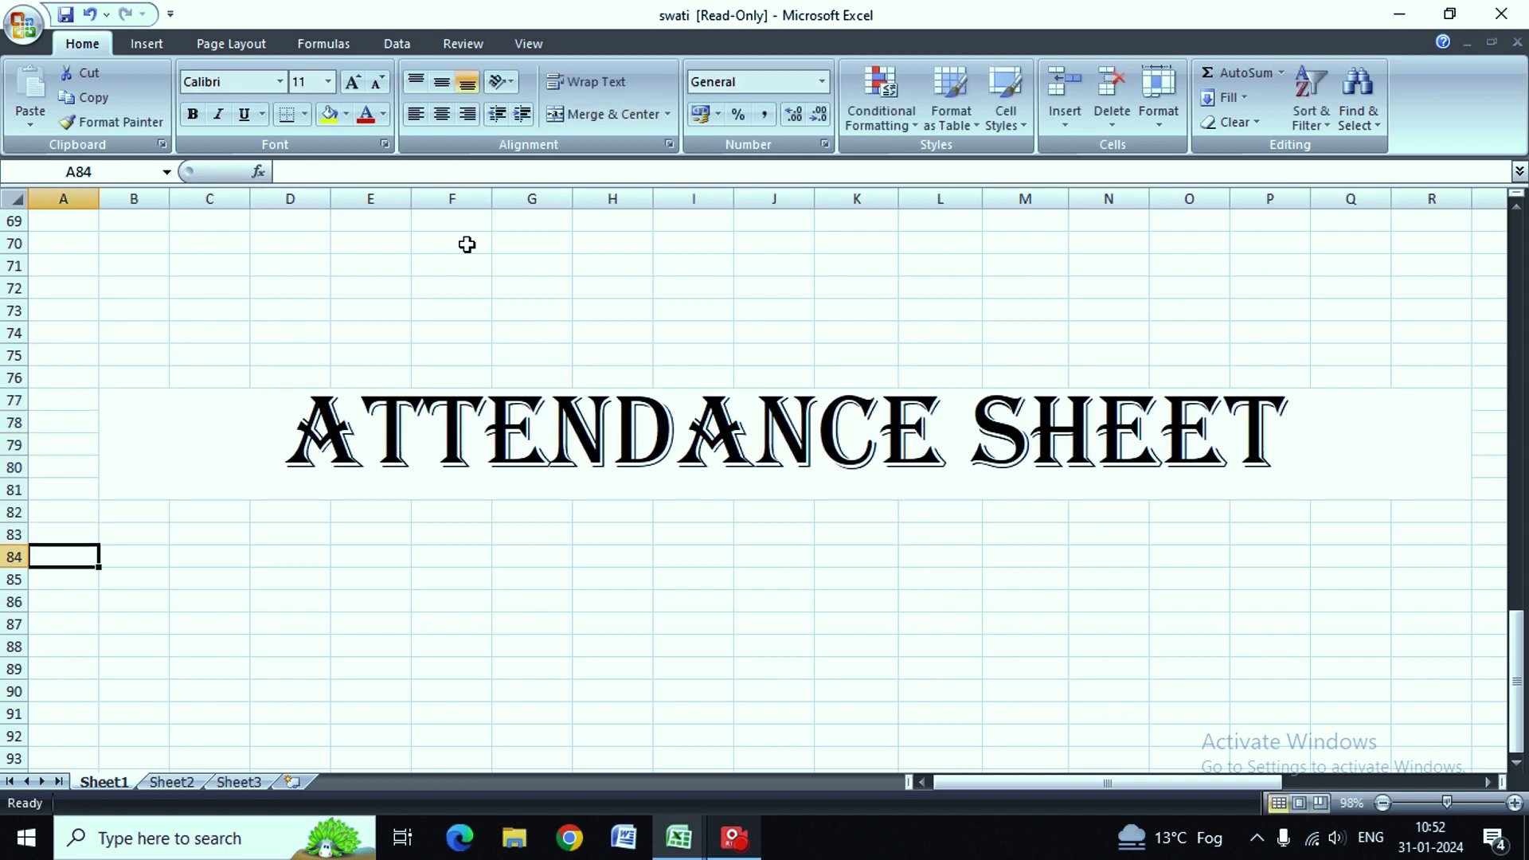
type("S.")
type("N")
key("BackSpace")
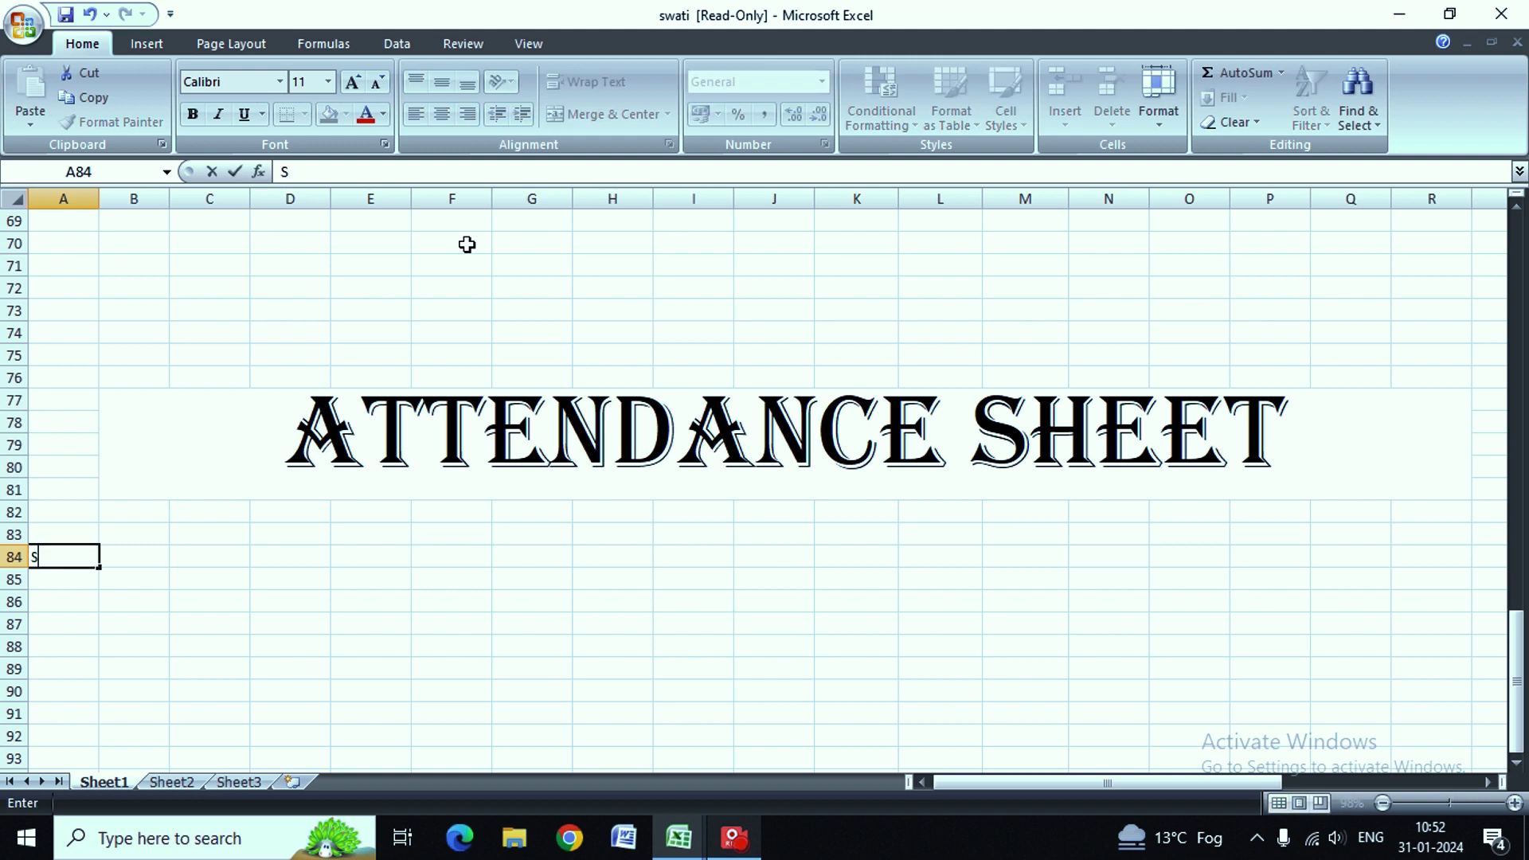
type(".NO")
key("Tab")
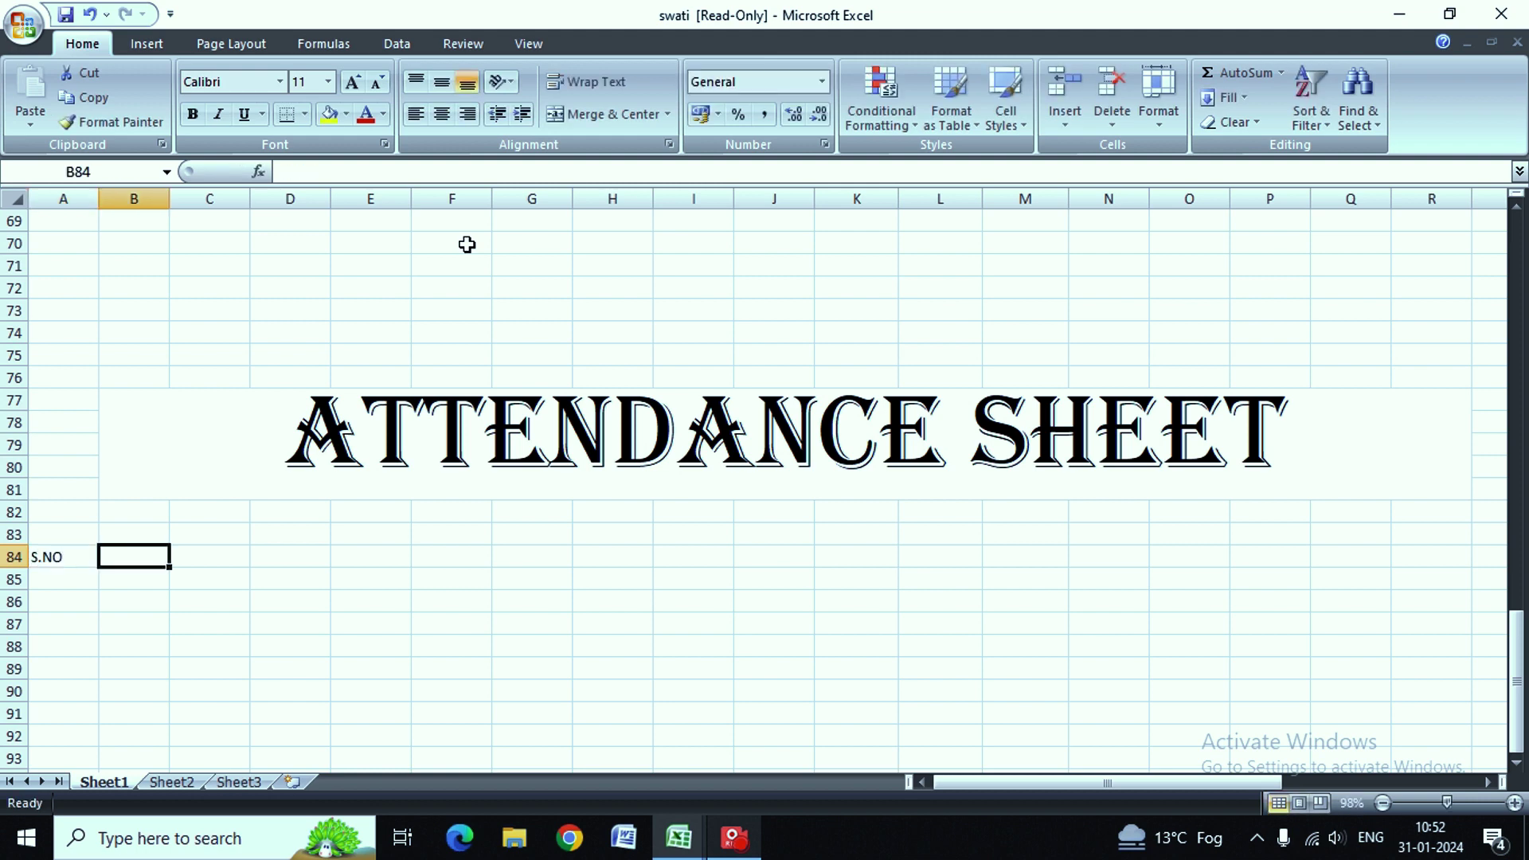
type("NAME")
key("Return")
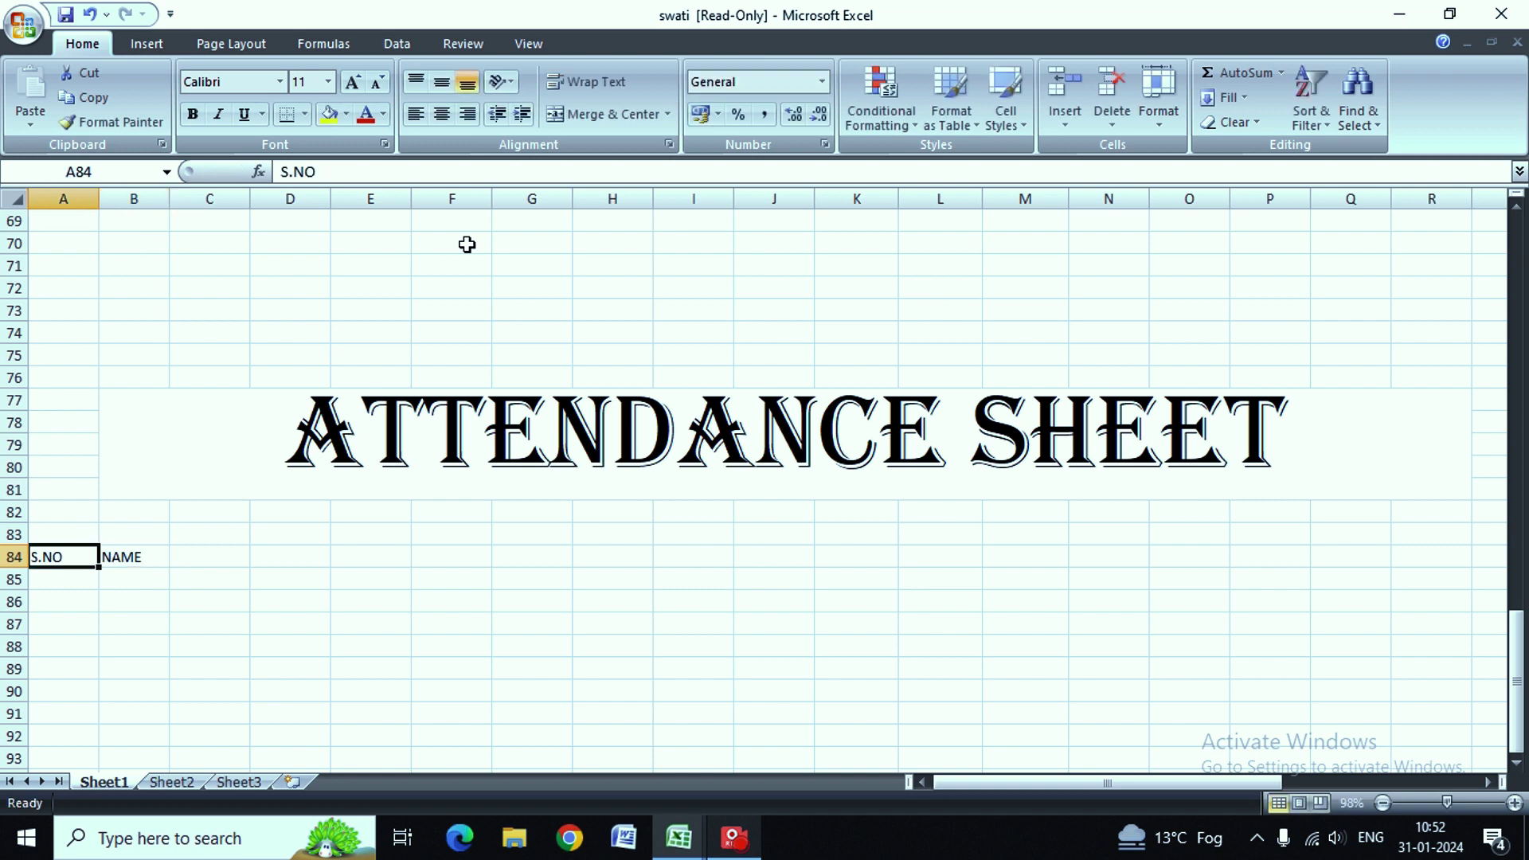
Step: Number the rows 1–9 in A85:A93 using Fill Series
type("1")
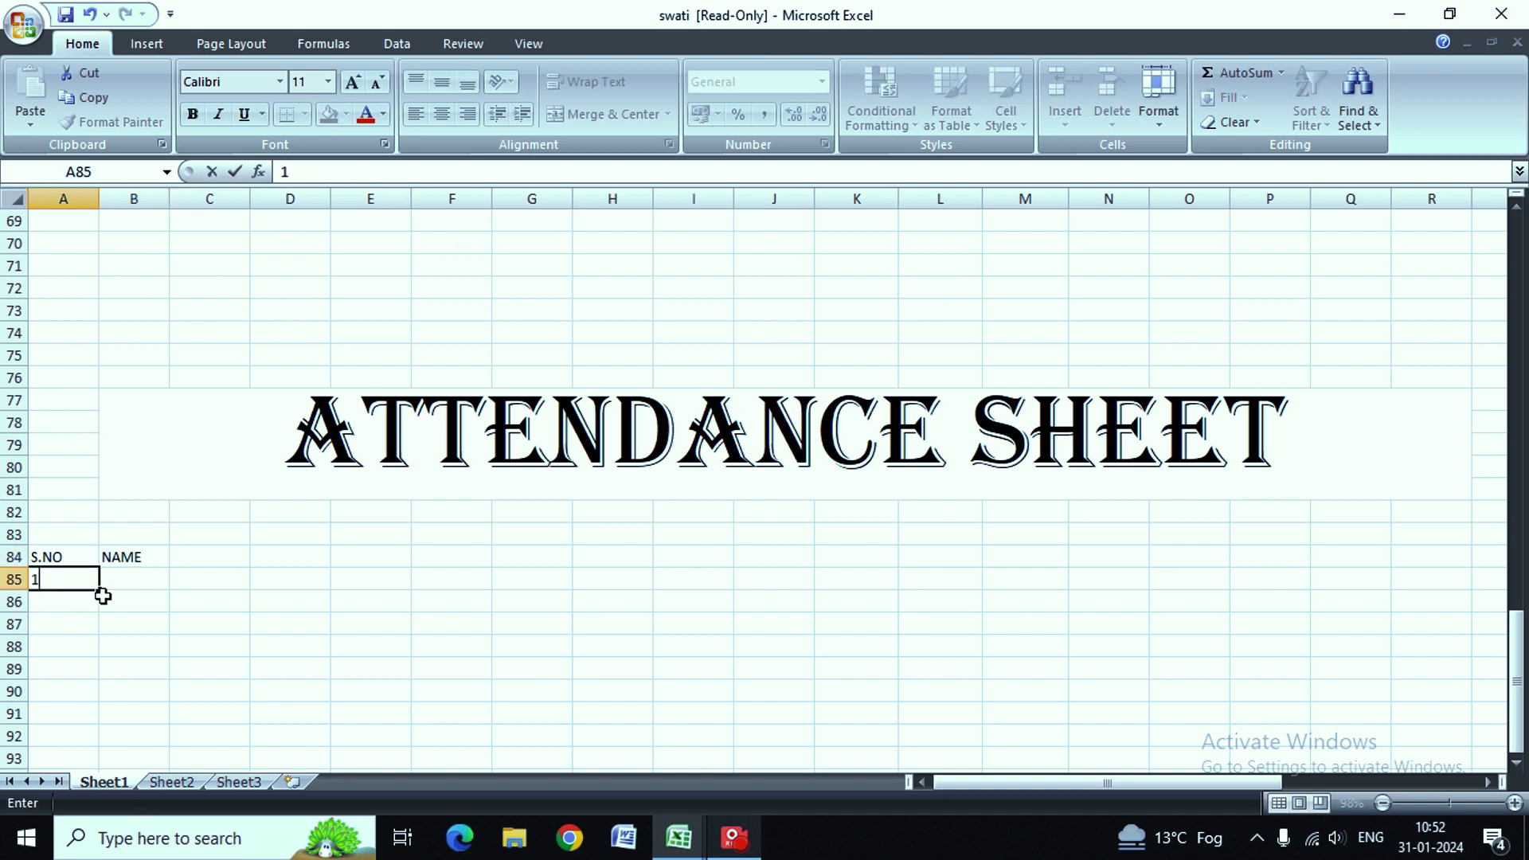
left_click_drag(97, 590, 100, 766)
left_click(112, 758)
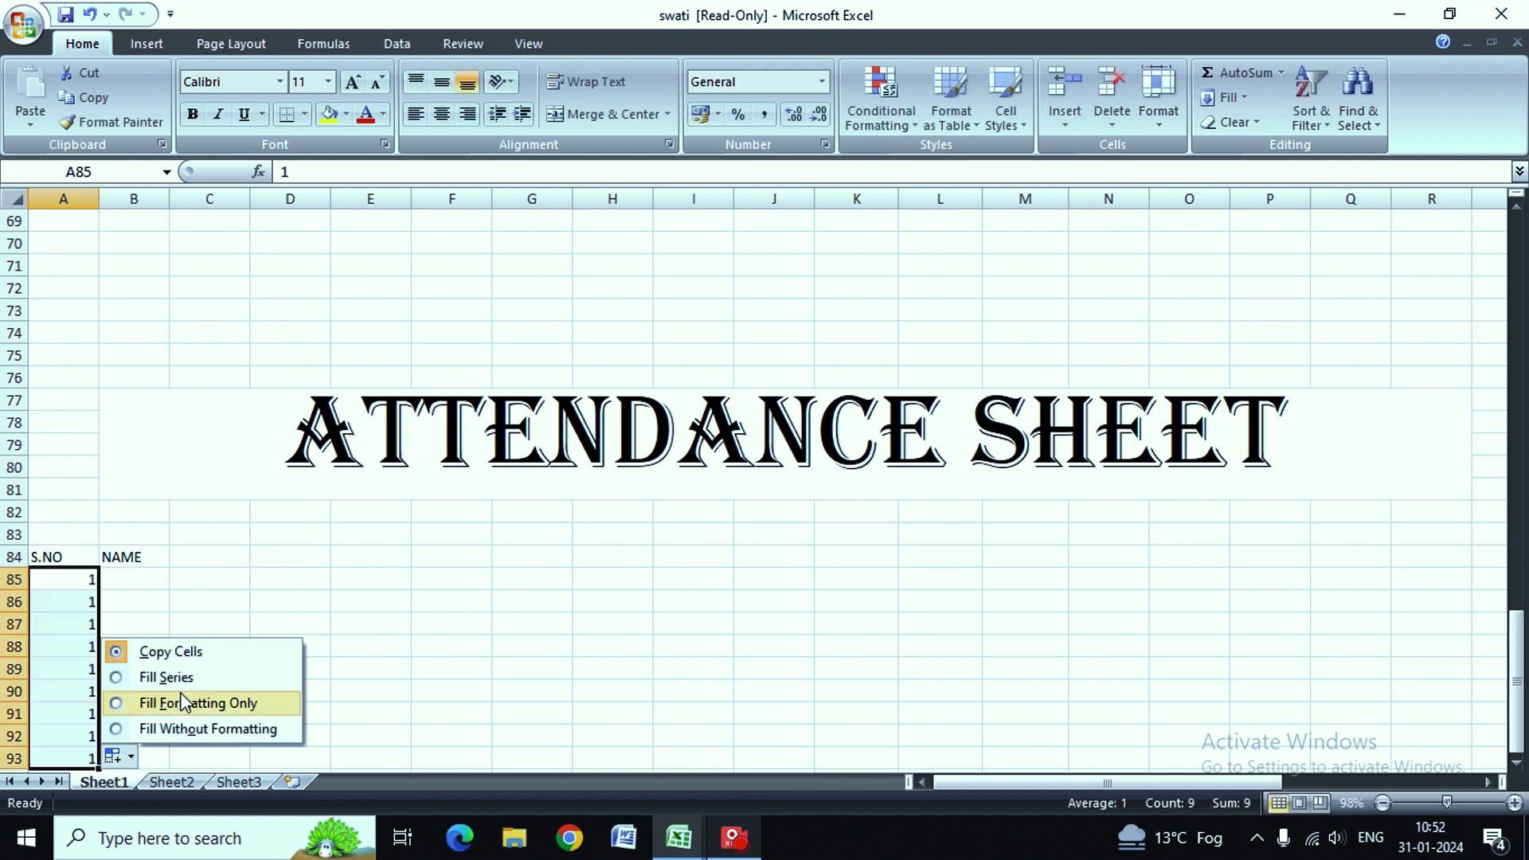
left_click(163, 677)
Step: List the names KOMAL, NEETU, RITU, SOURABH, RIHAN, SURAJ, ARJUN, HARSHIT, AMAN in B85:B93
left_click(140, 575)
type("K")
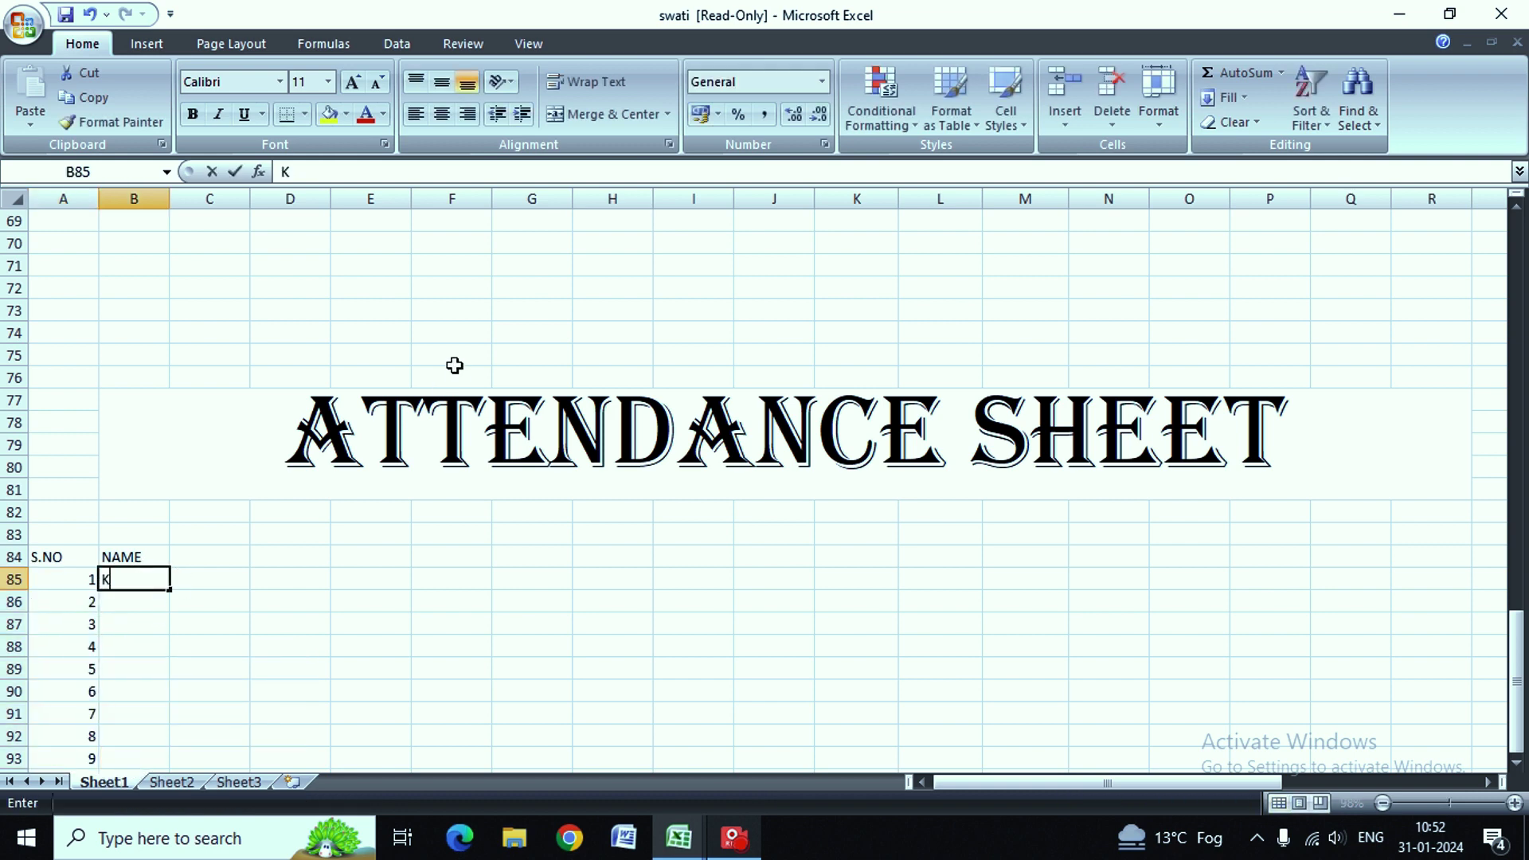
type("OMAL")
key("Return")
type("N")
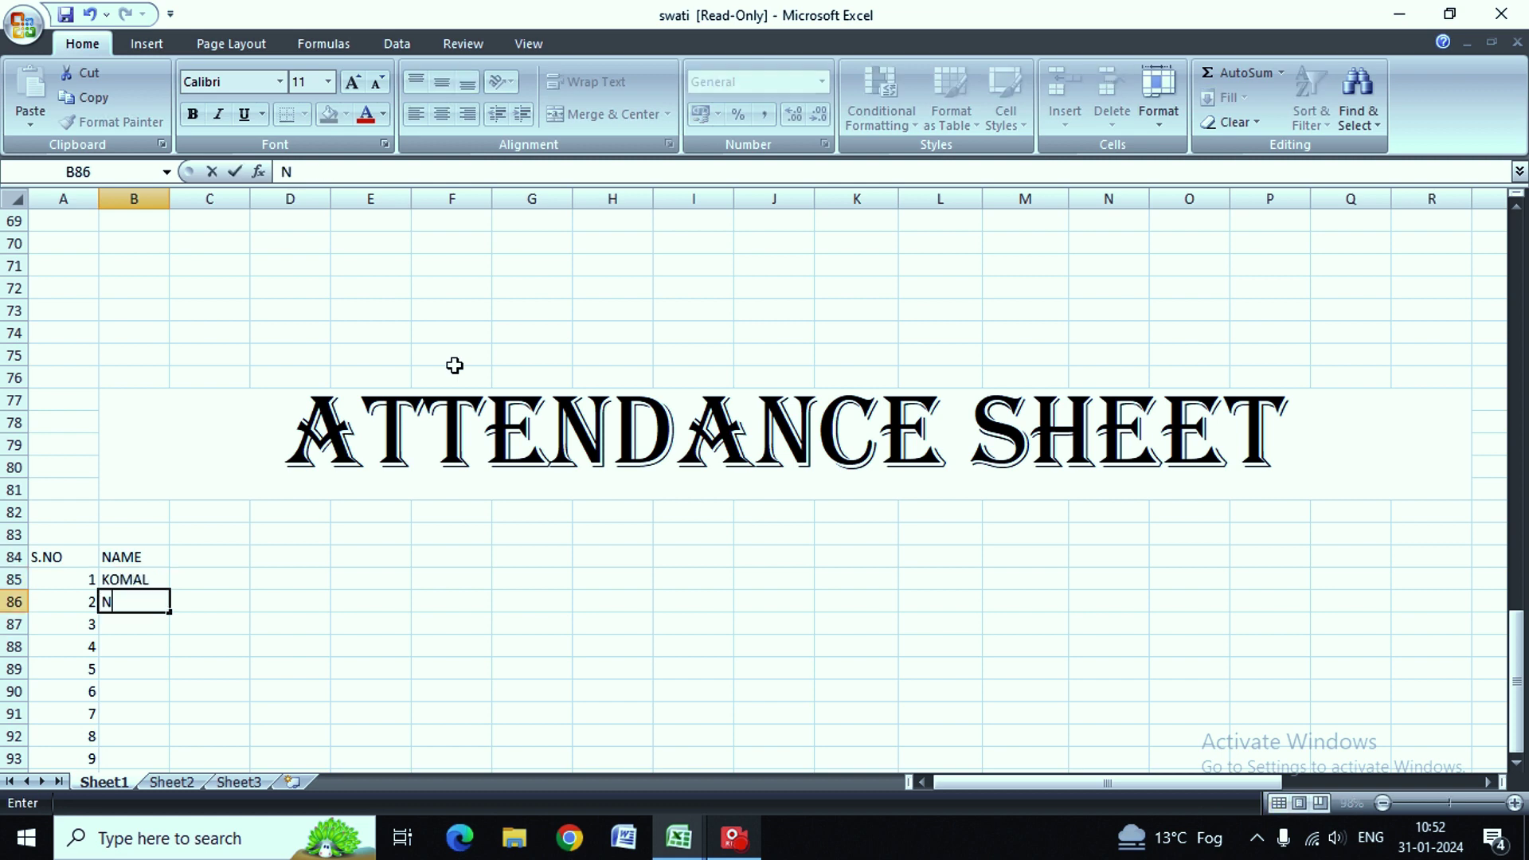
type("EETU")
key("Return")
type("RITU")
key("Return")
type("SO")
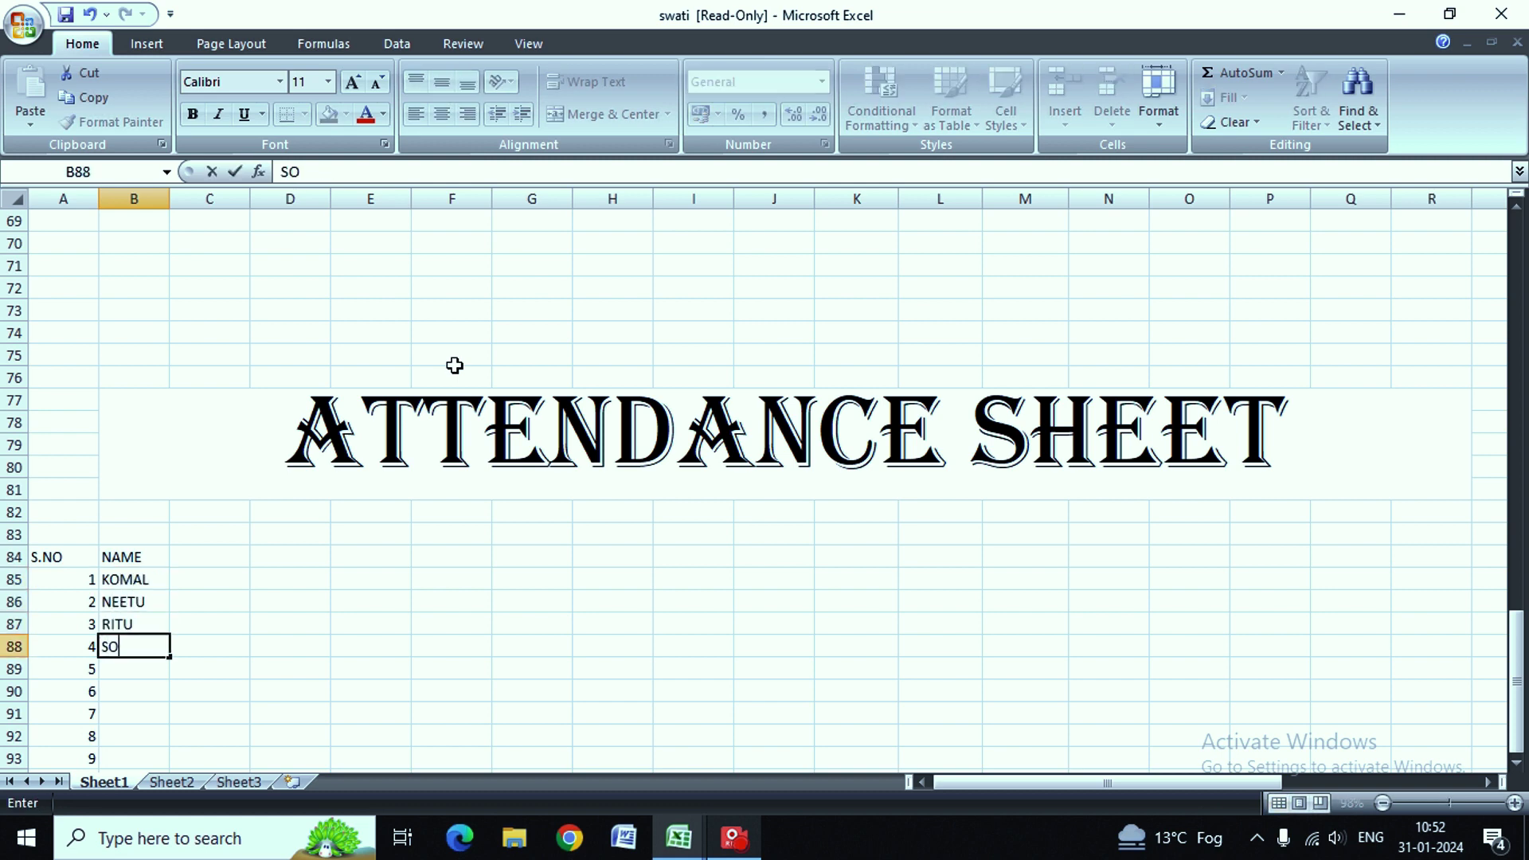
type("URABH")
key("Return")
type("RIHAN")
key("Return")
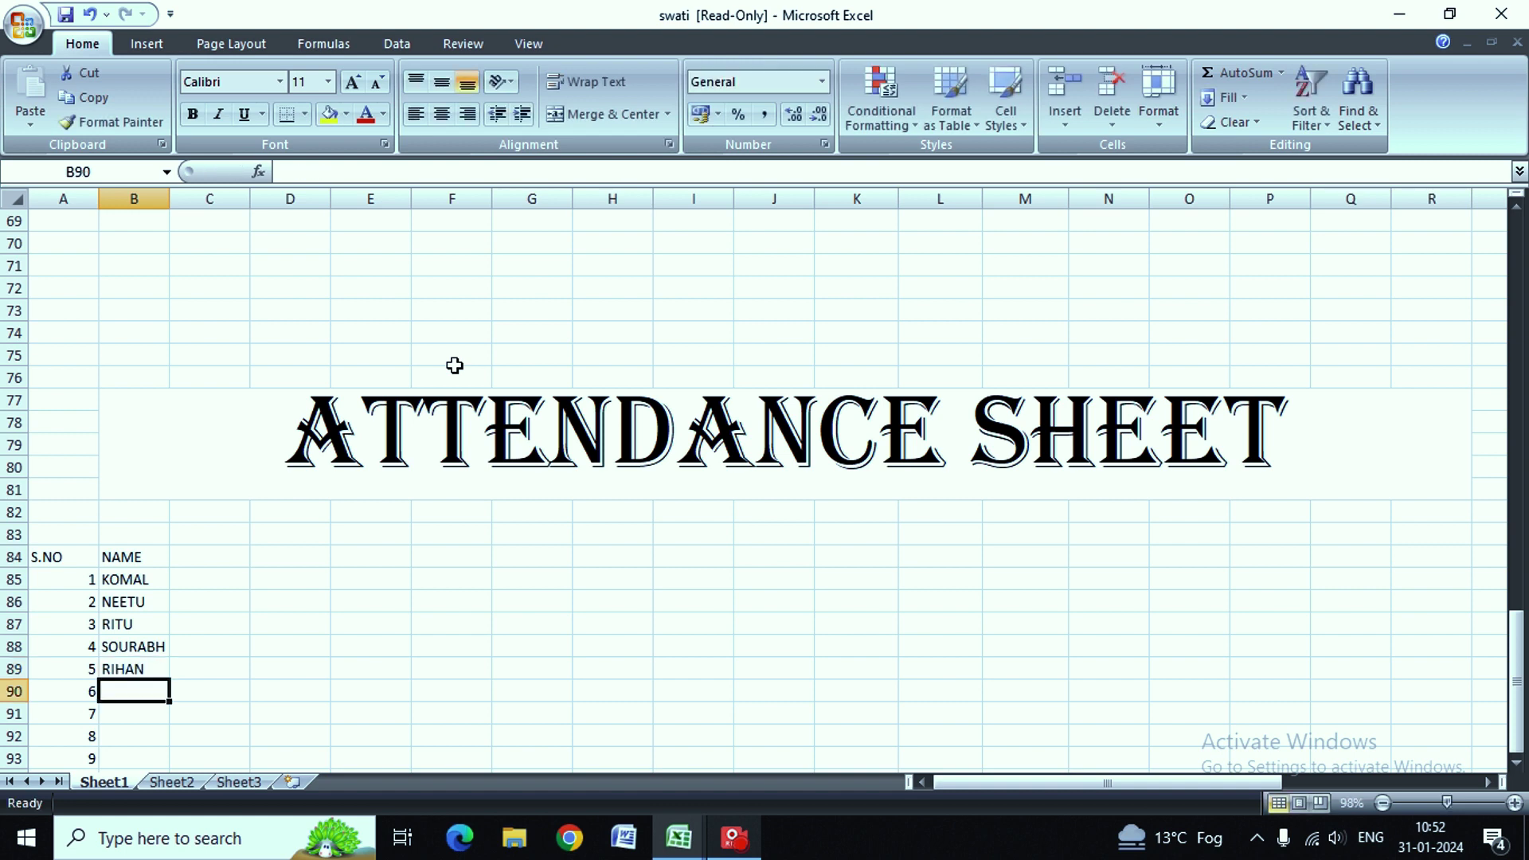
type("SURAJ")
key("Return")
type("ARJUN")
key("Return")
type("HARSHIT")
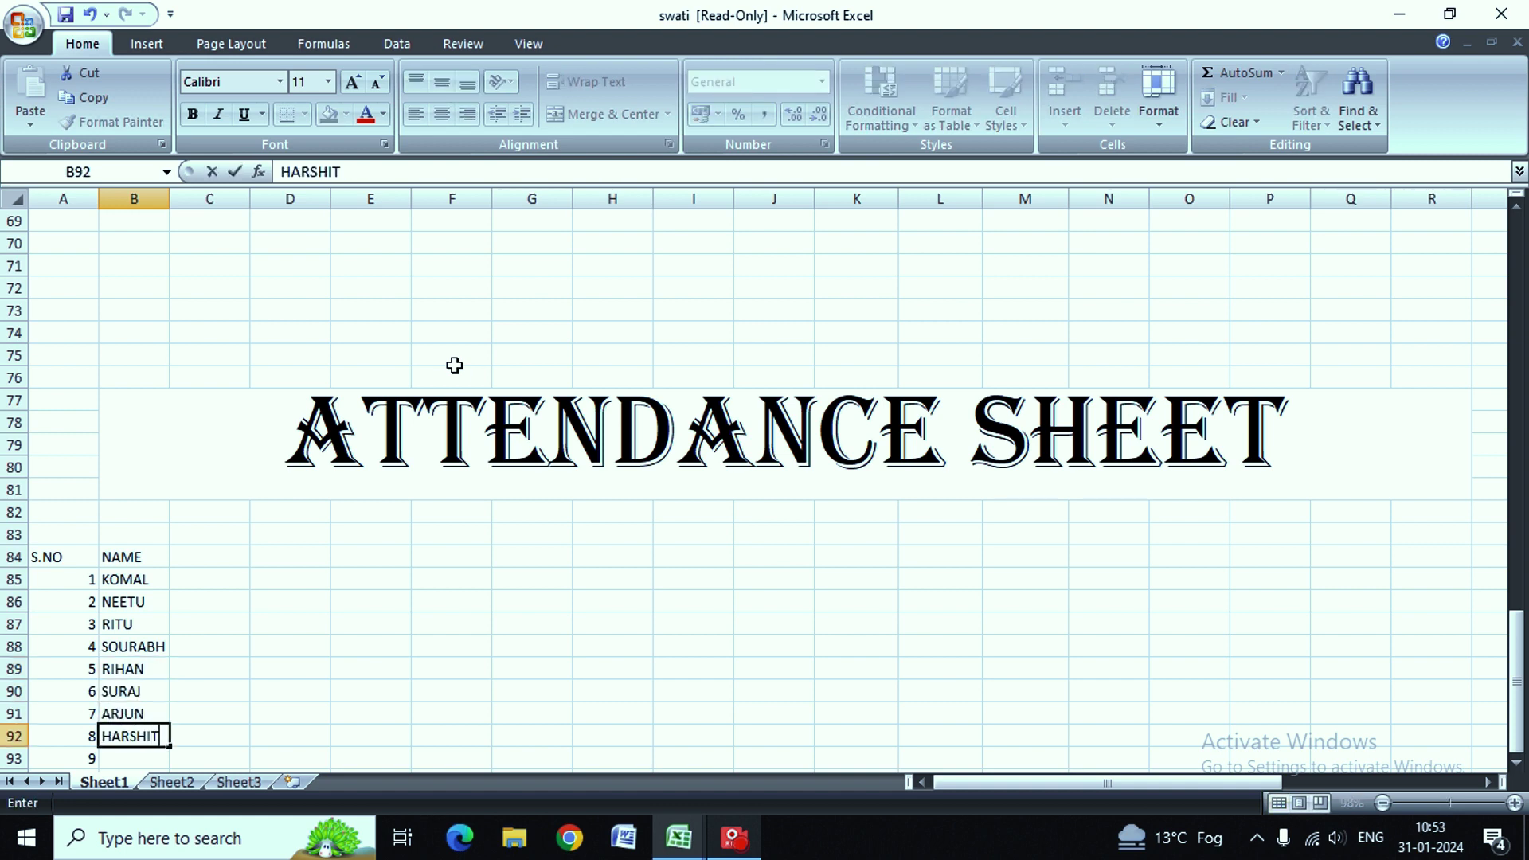
key("Return")
type("AMAN")
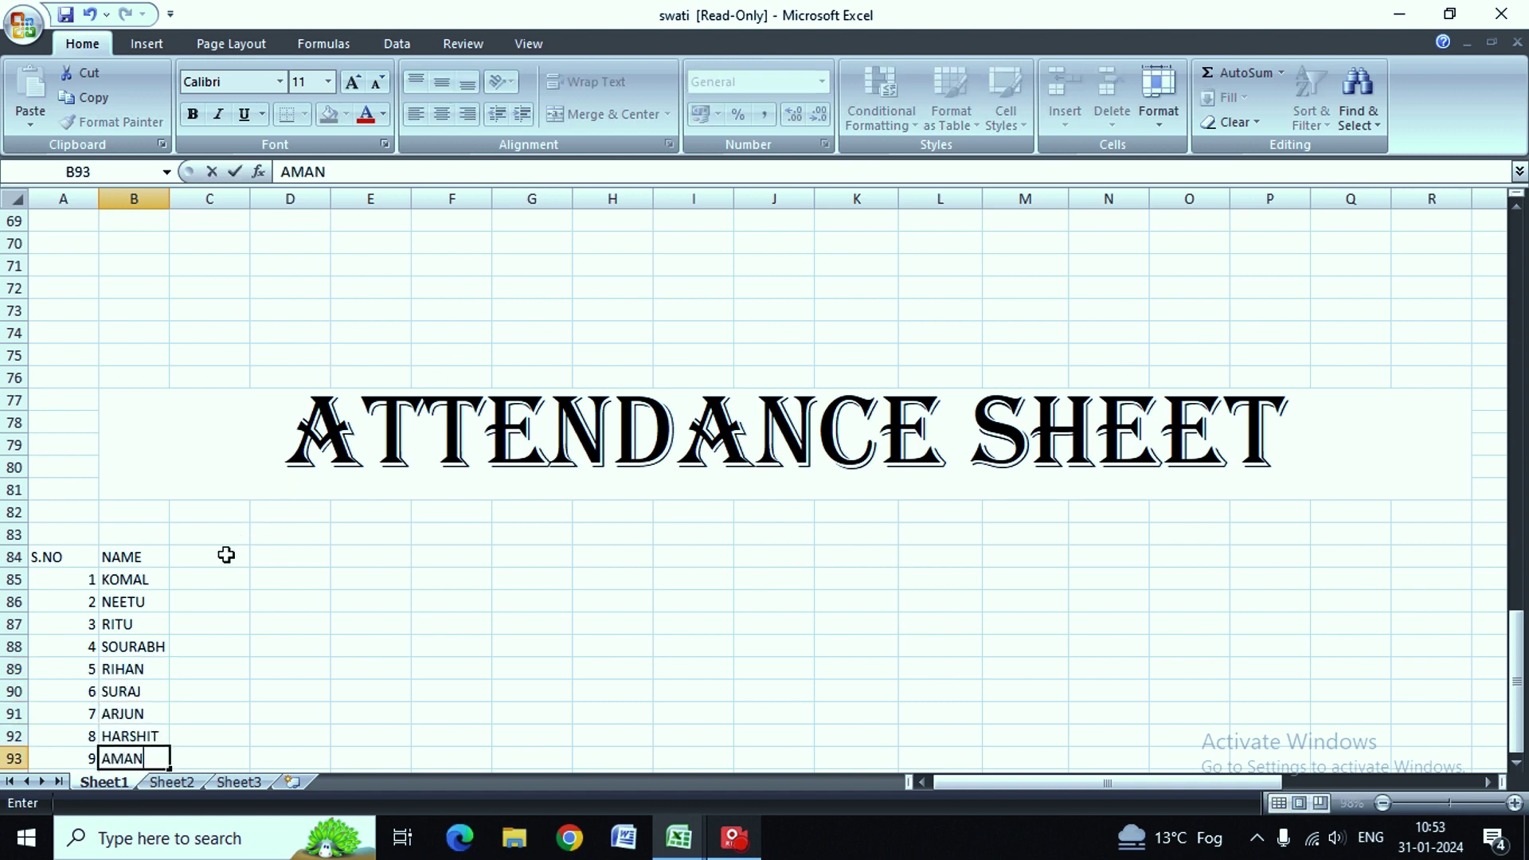
left_click(227, 552)
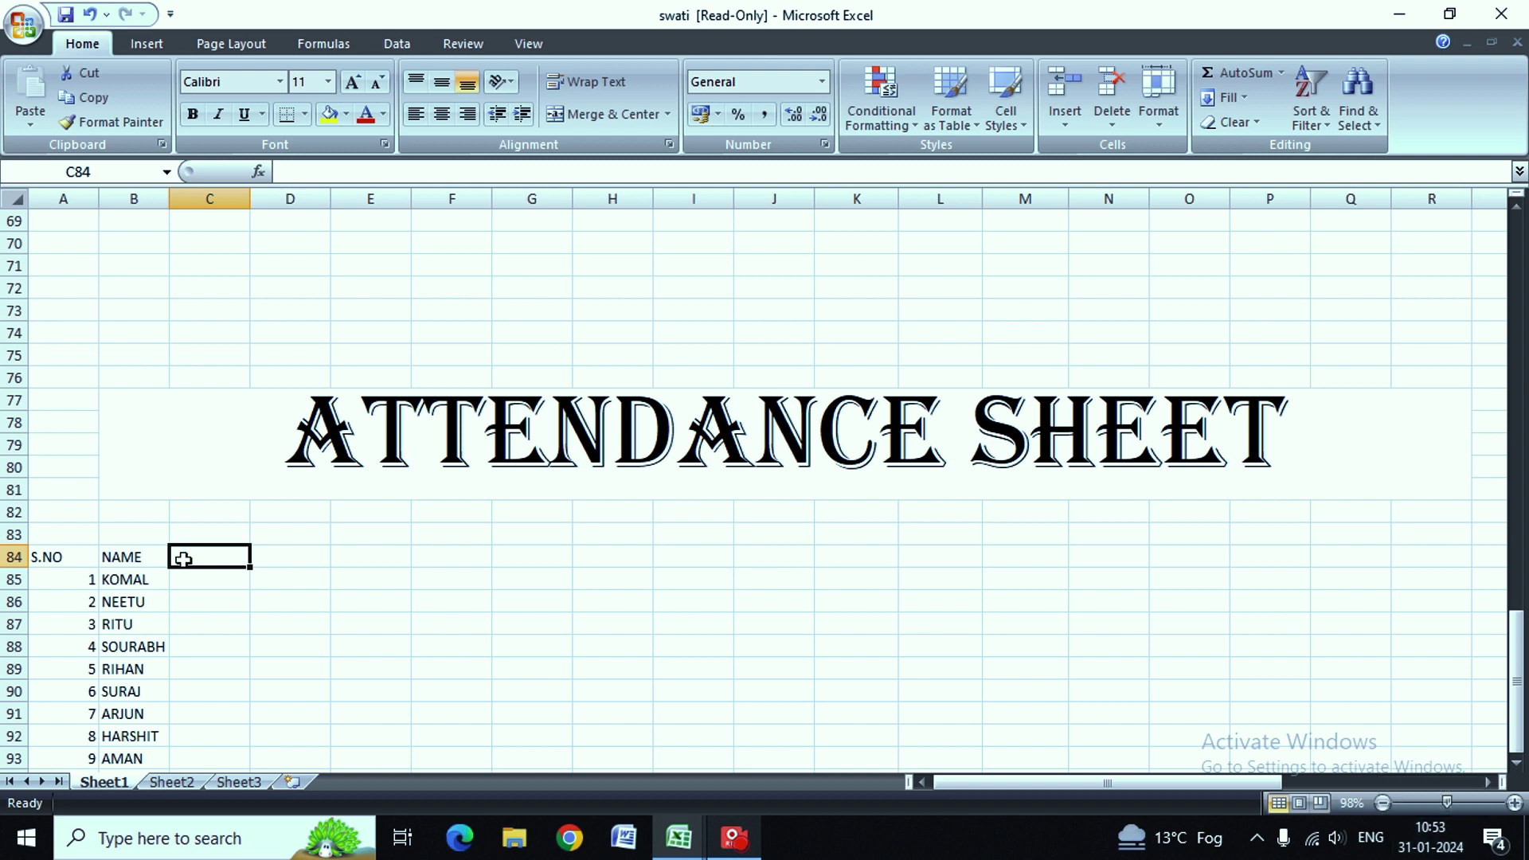
Step: Enter the first date 31-01-2024 in C84
type("3")
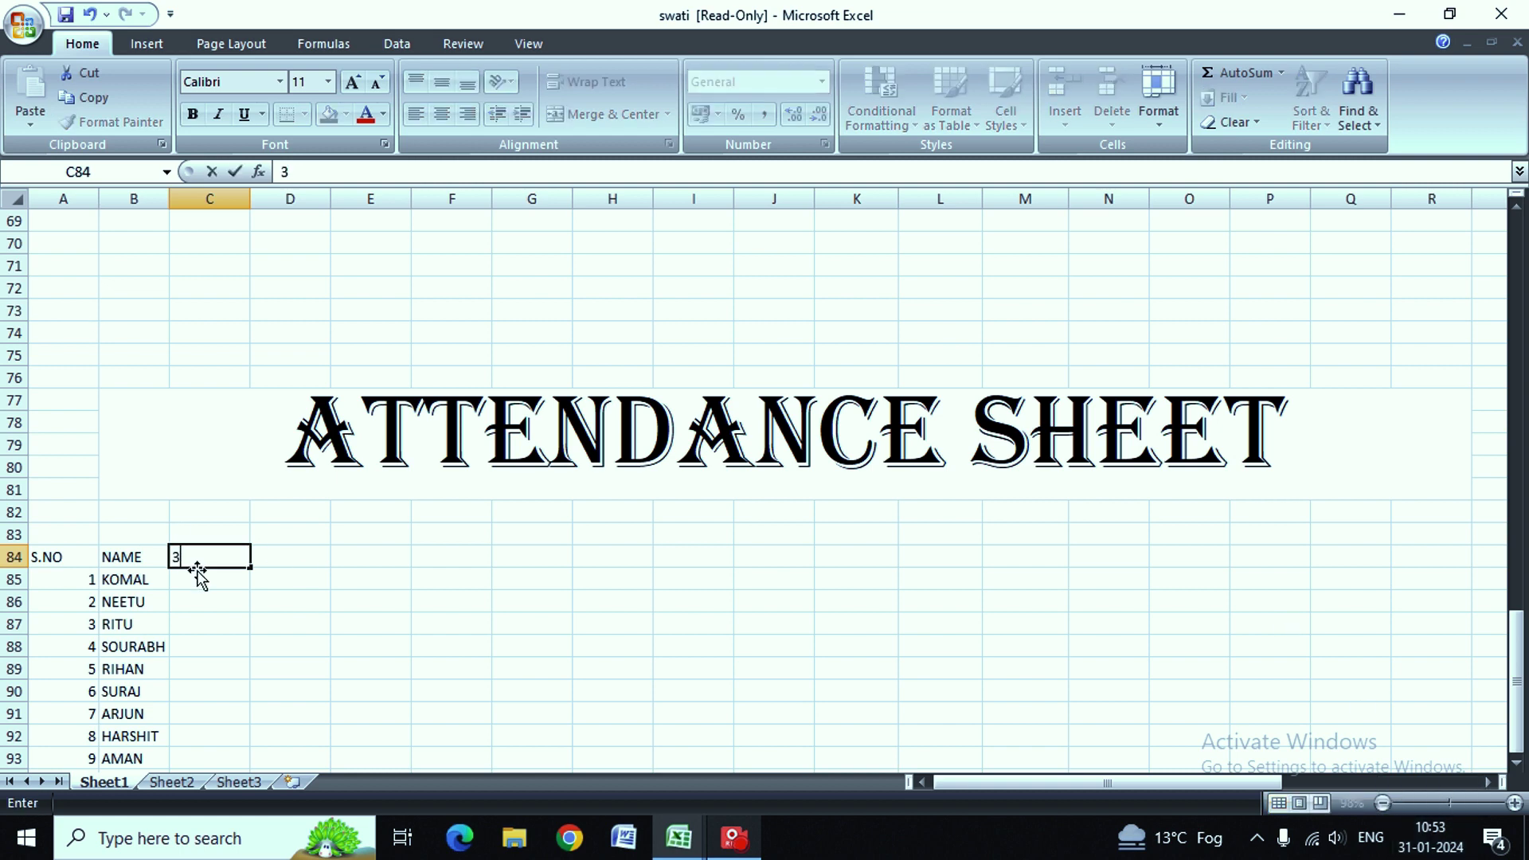
type("1/")
type("01")
type("/3")
key("BackSpace")
type("2024")
key("Return")
Step: Make D84 the next day with the formula =C84+1
key("Right")
key("Up")
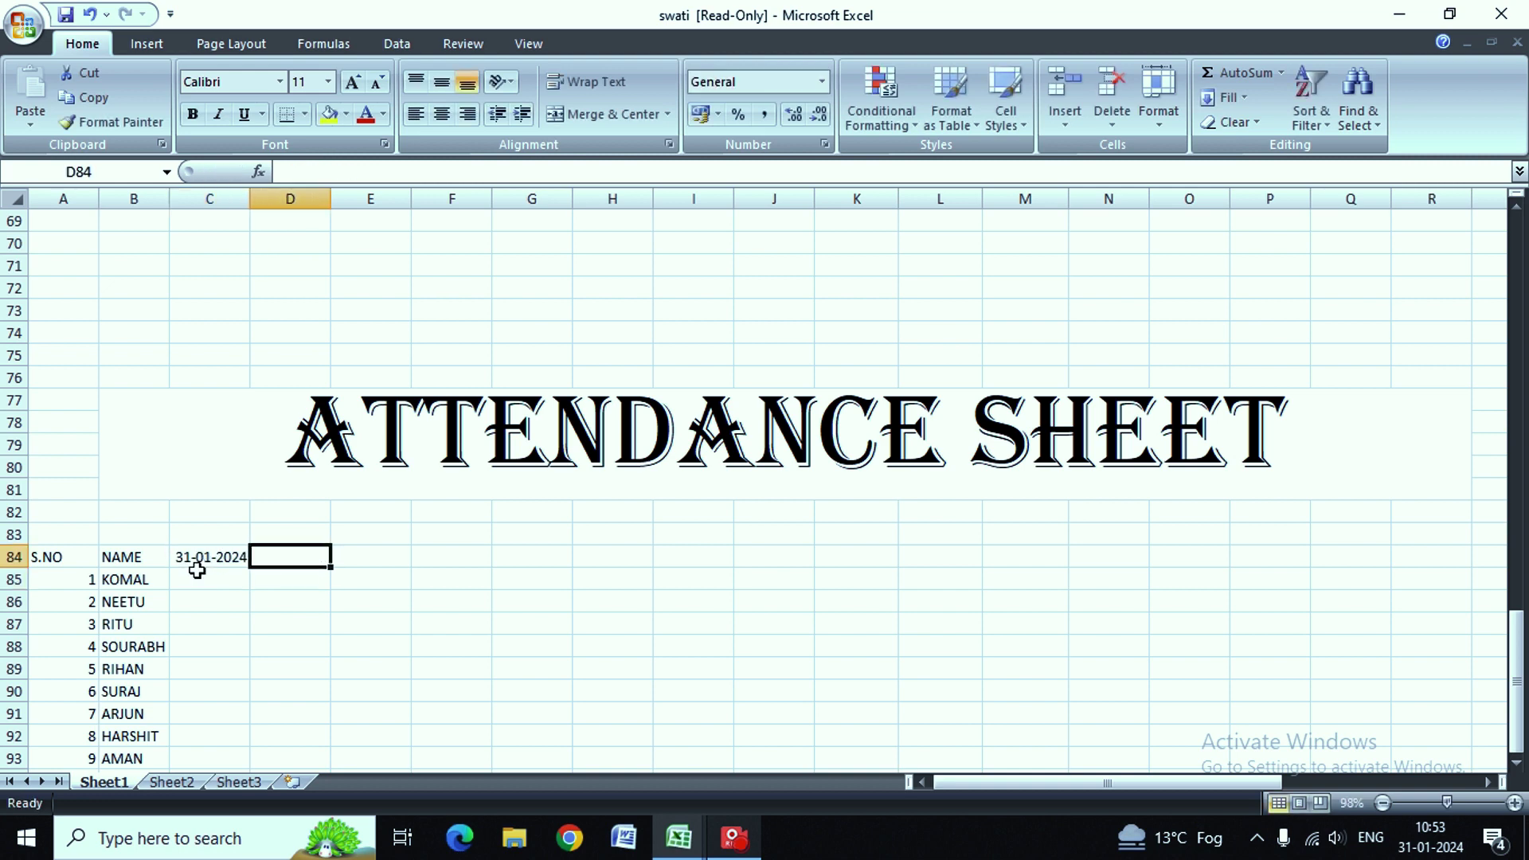
type("=")
key("Left")
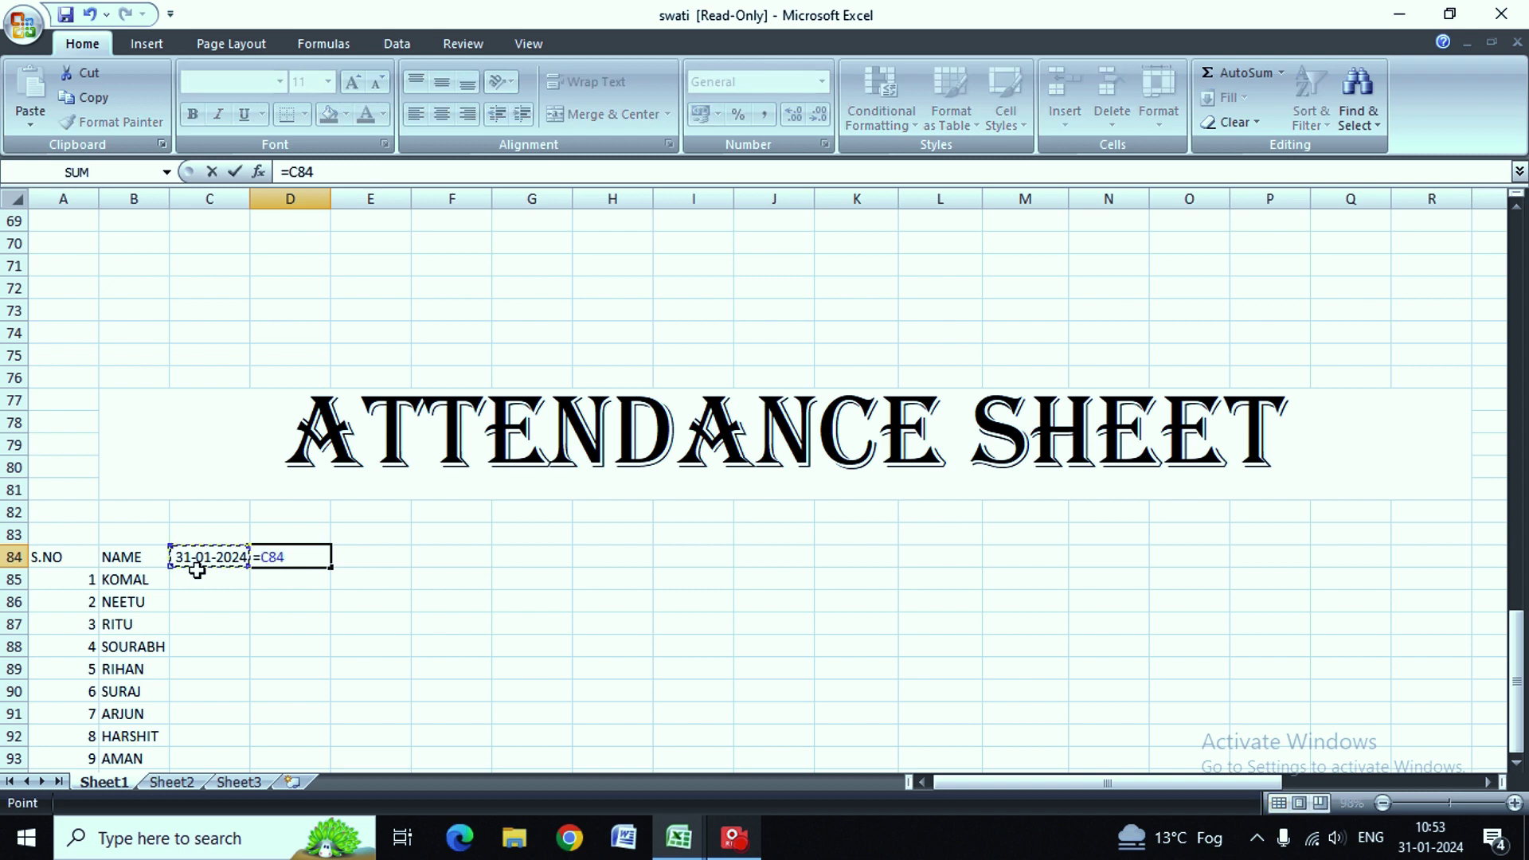
type("+1")
key("Return")
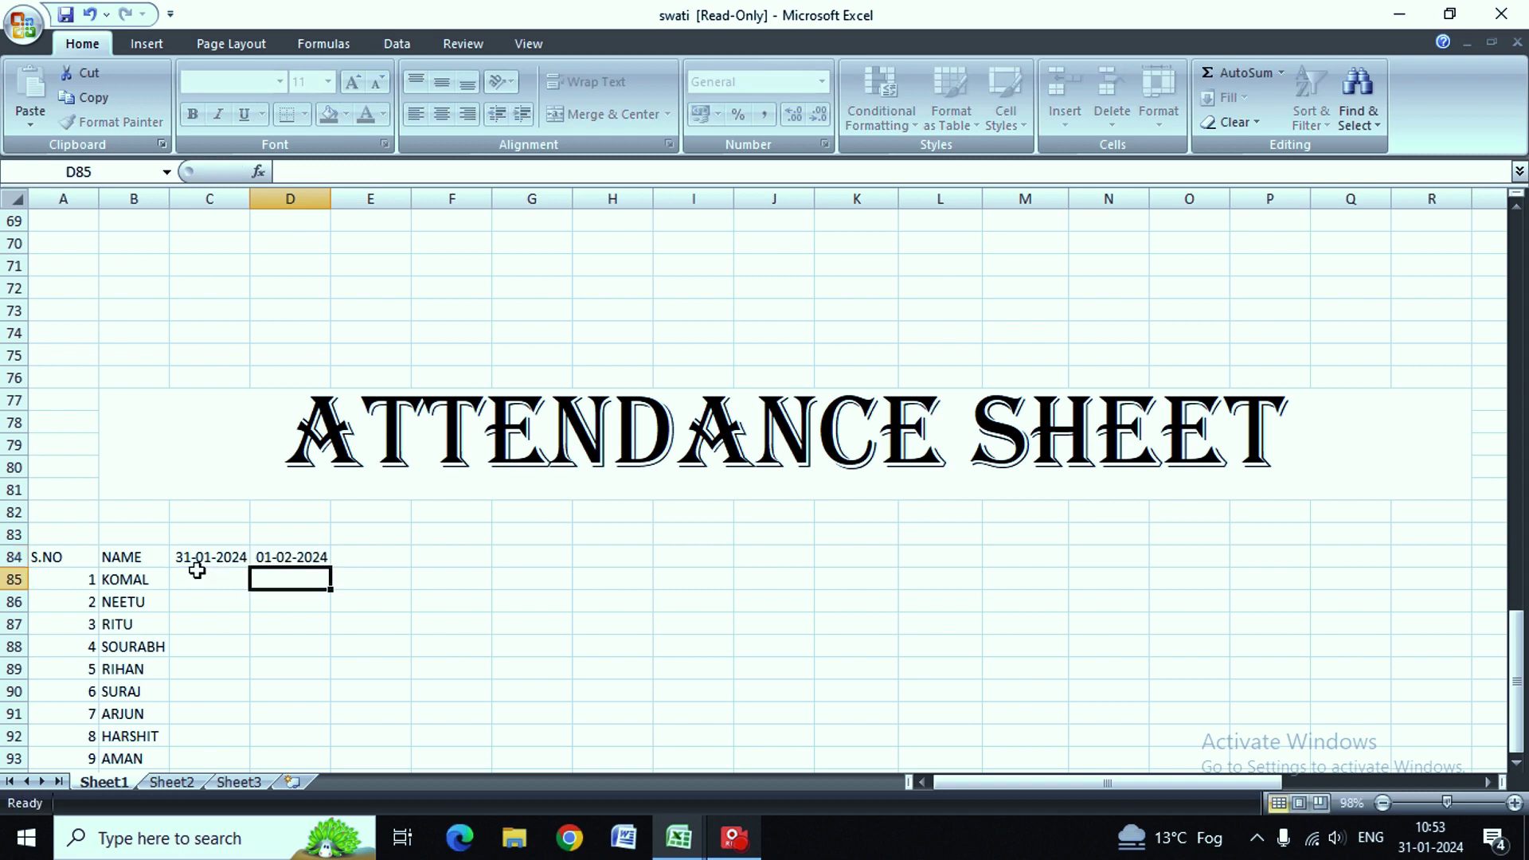
key("Up")
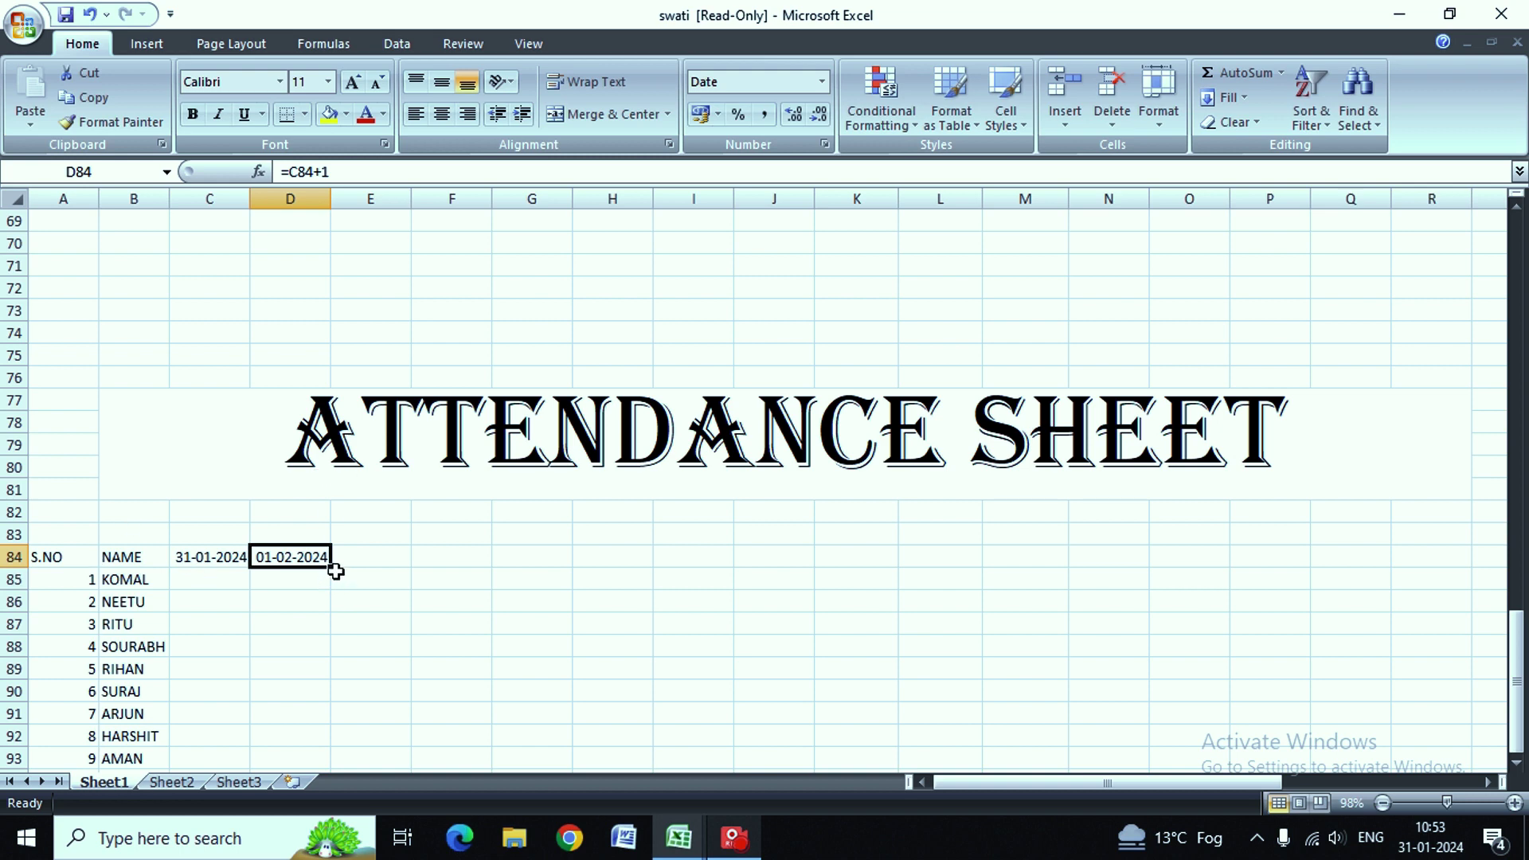
Step: Fill the daily dates from D84 across to AB84, ending at 25-02-2024
left_click_drag(333, 566, 1523, 622)
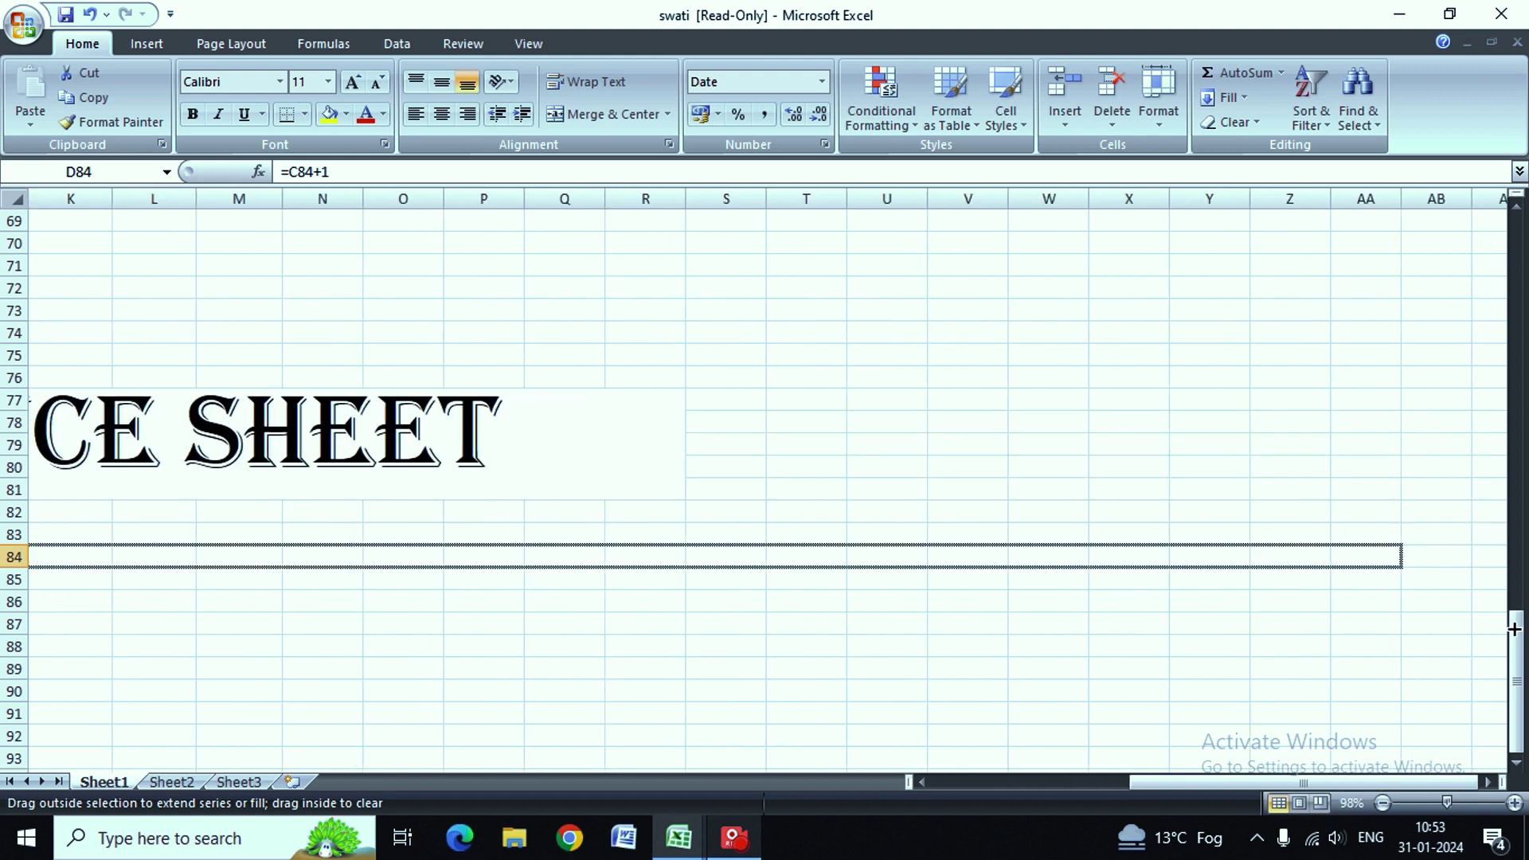
left_click_drag(1522, 622, 1345, 667)
left_click(1332, 601)
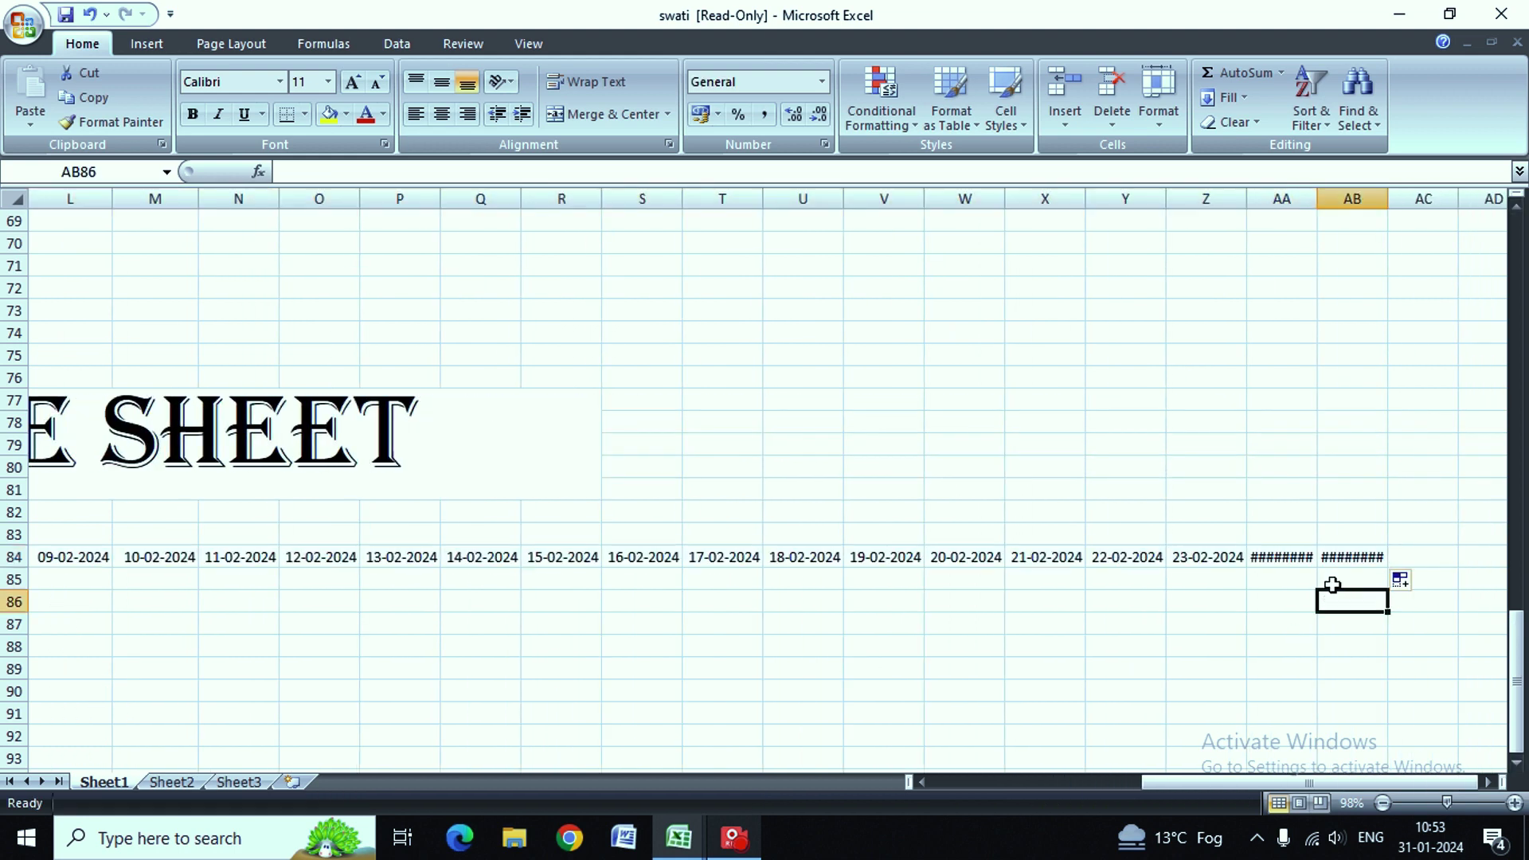
Step: AutoFit columns AA and AB so their dates display instead of ########
left_click_drag(1405, 555, 1377, 552)
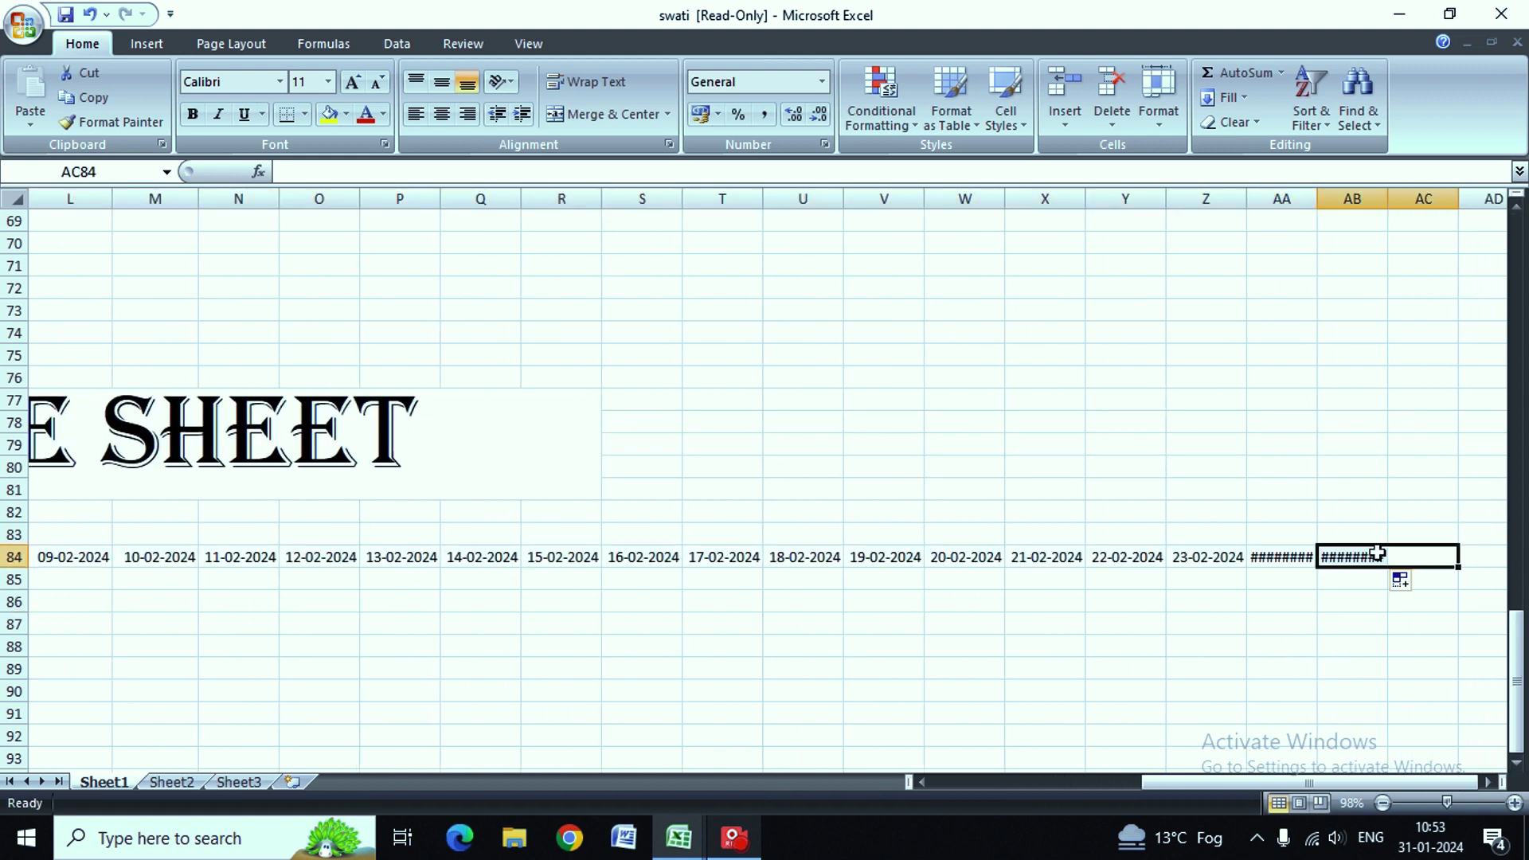
left_click(1262, 557)
key("shift+Right")
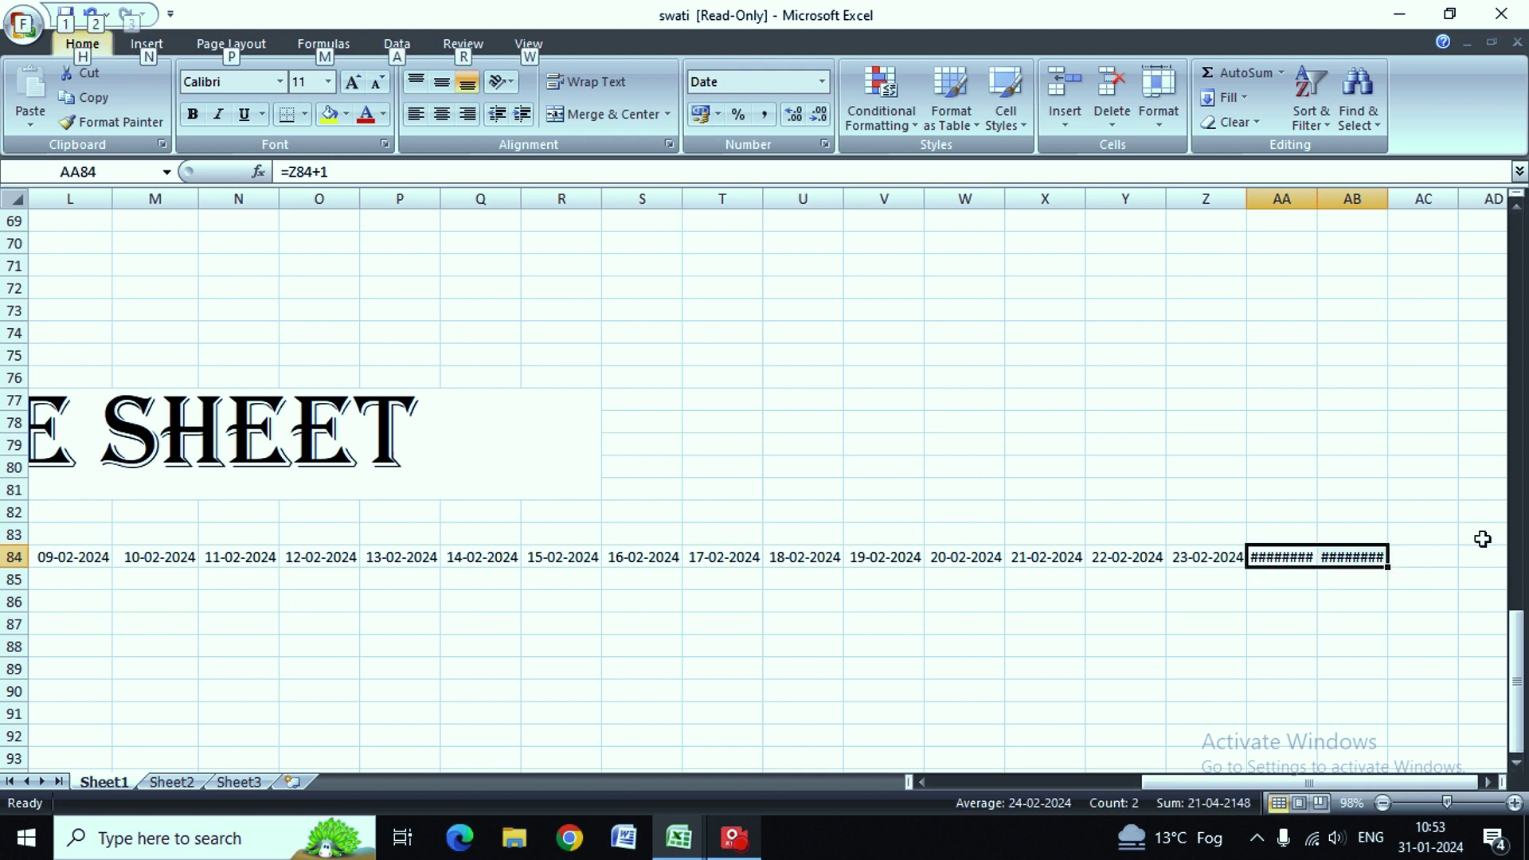
key("alt+h")
key("o")
key("i")
key("Escape")
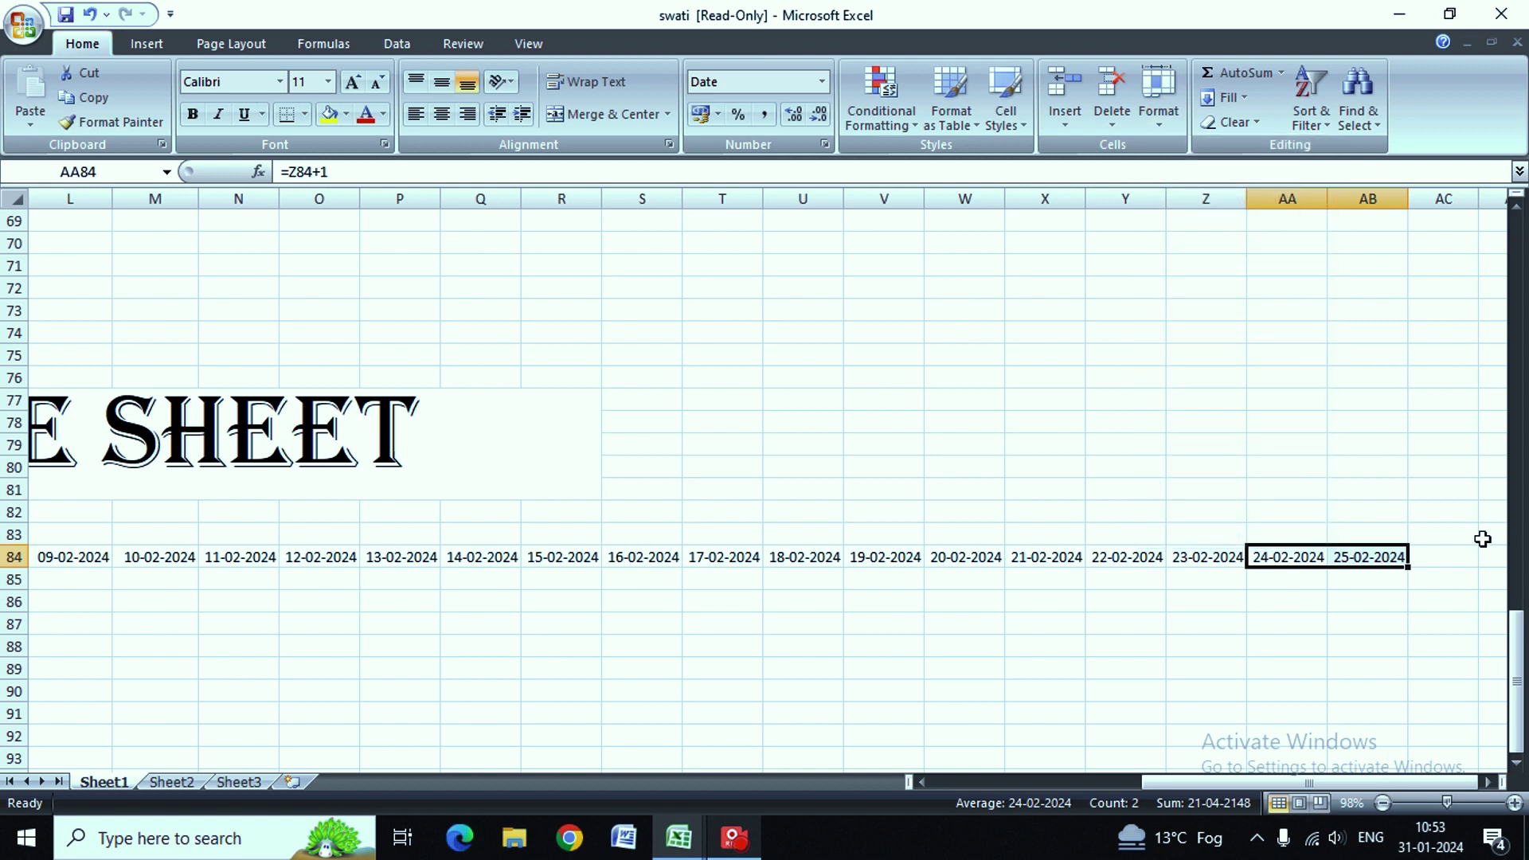
Step: Select the row-84 date headers starting from C84
key("Tab")
key("Left")
key("Left")
key("Left")
key("Left")
key("Left")
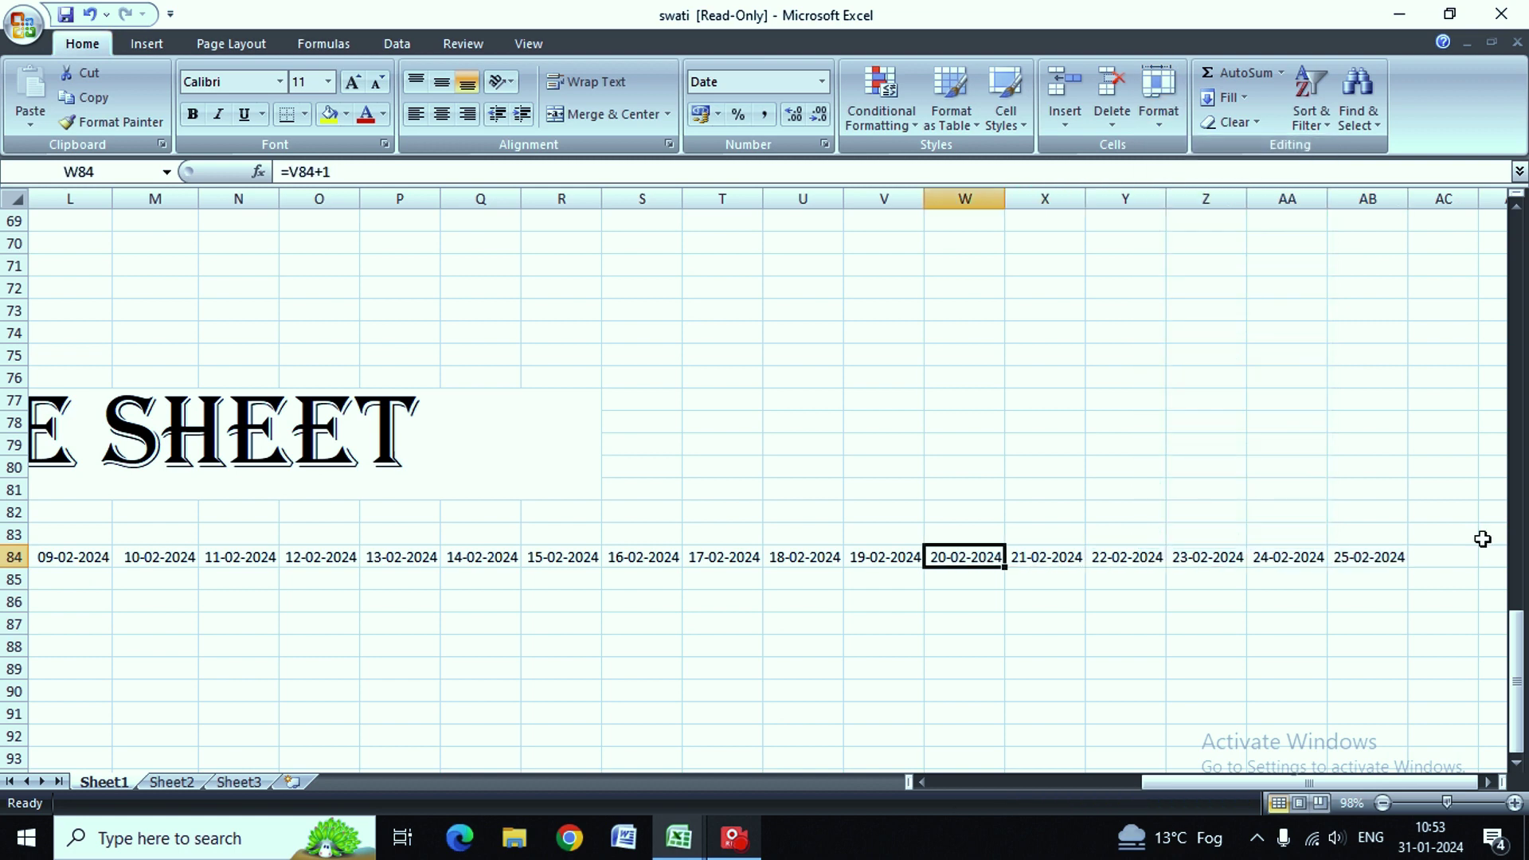
key("Left")
key("Left")
key("Left")
key("Left")
key("Left")
key("Left")
key("Left")
key("Left")
key("Left")
key("Left")
key("Left")
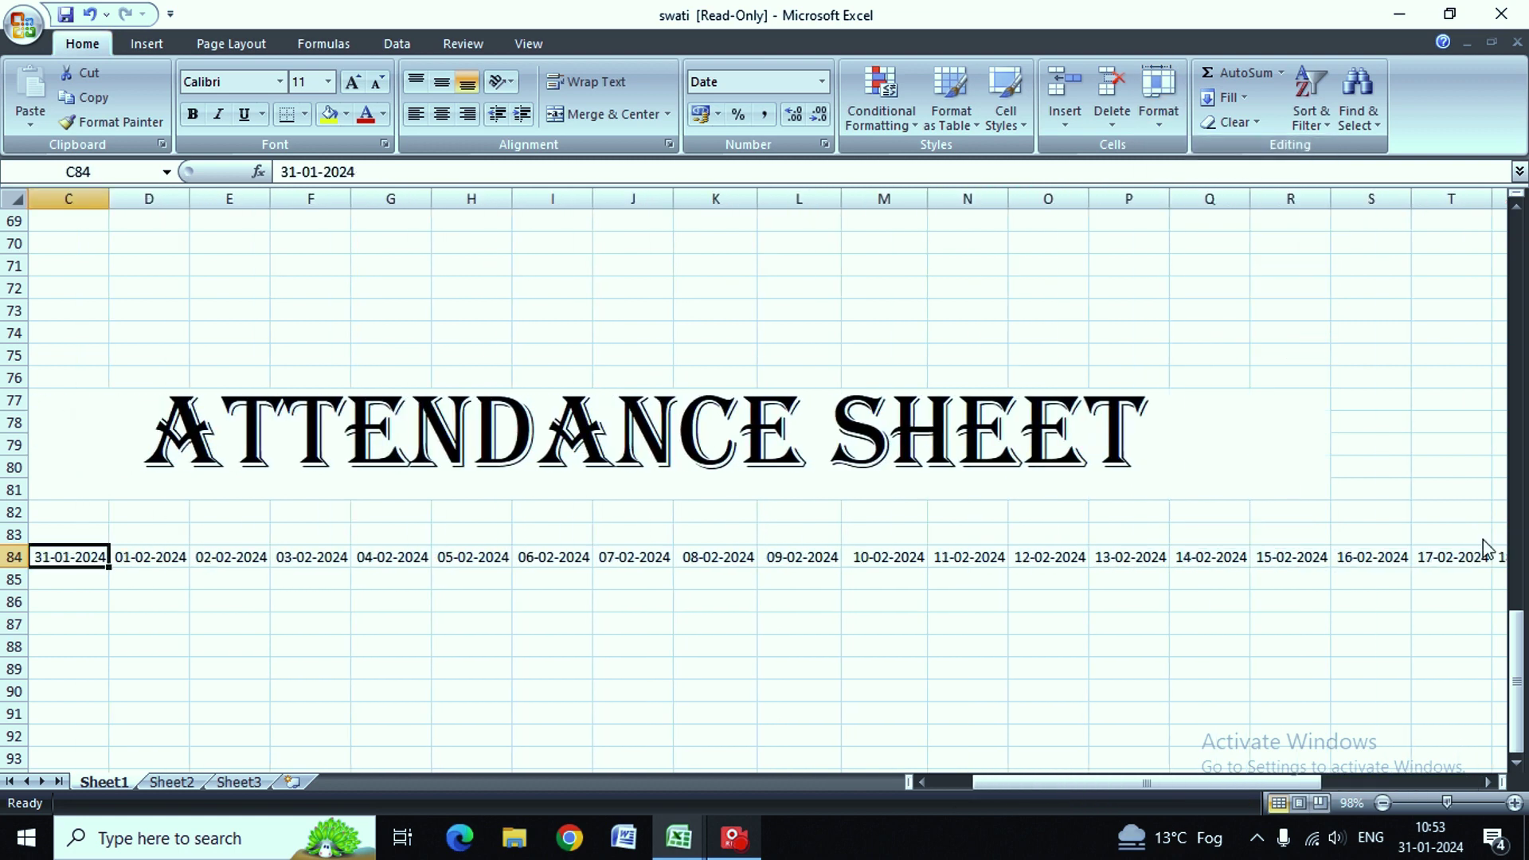
key("Left")
key("Left")
key("Down")
key("Down")
key("Right")
key("Up")
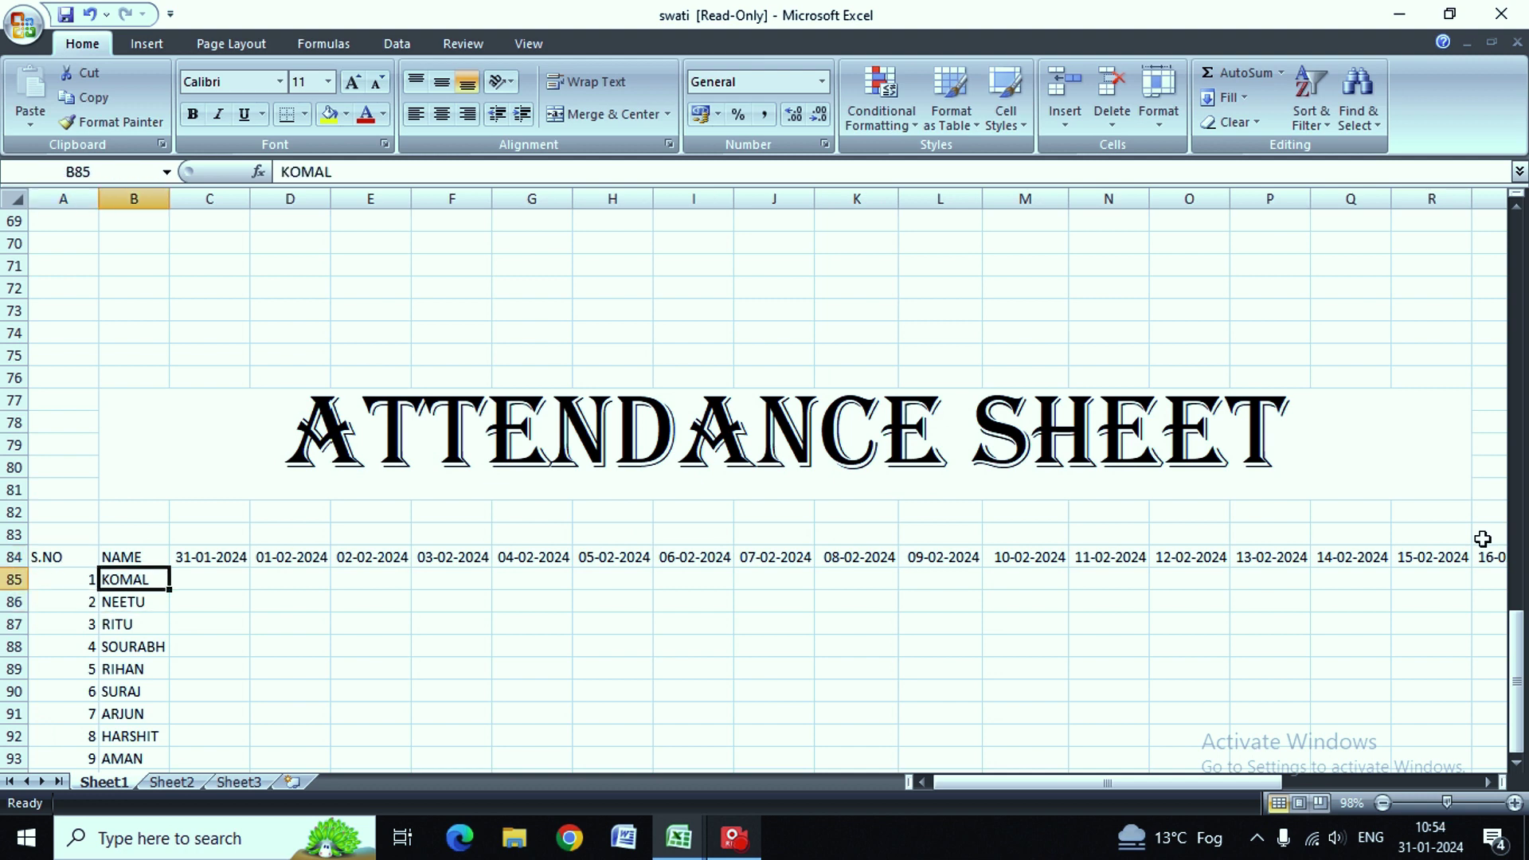
key("Right")
key("Up")
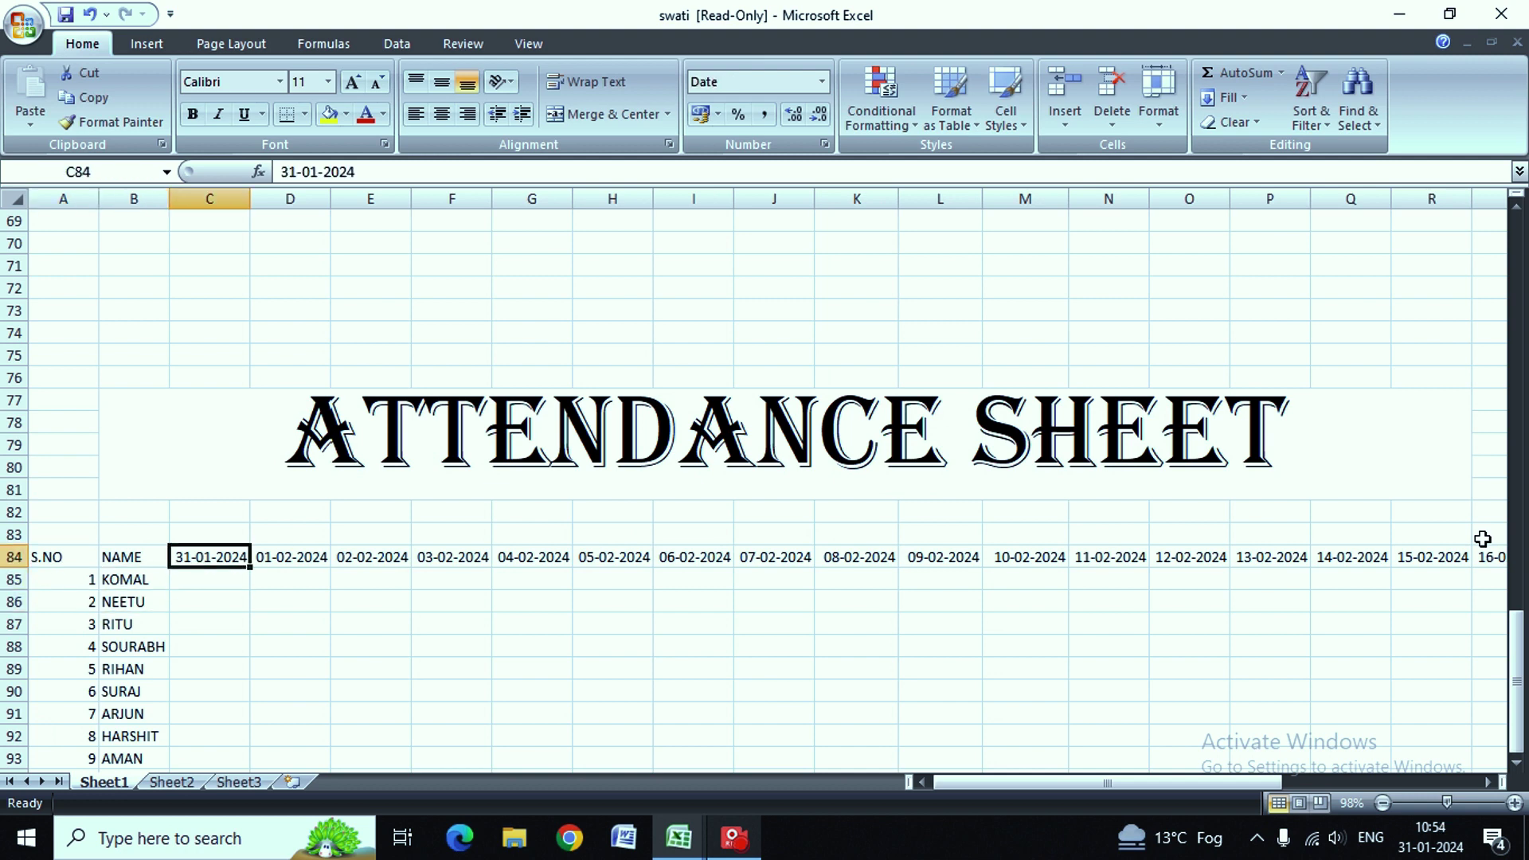
key("shift+Right")
key("shift+Right")
key("shift+Right")
key("shift+Right")
key("shift+Right")
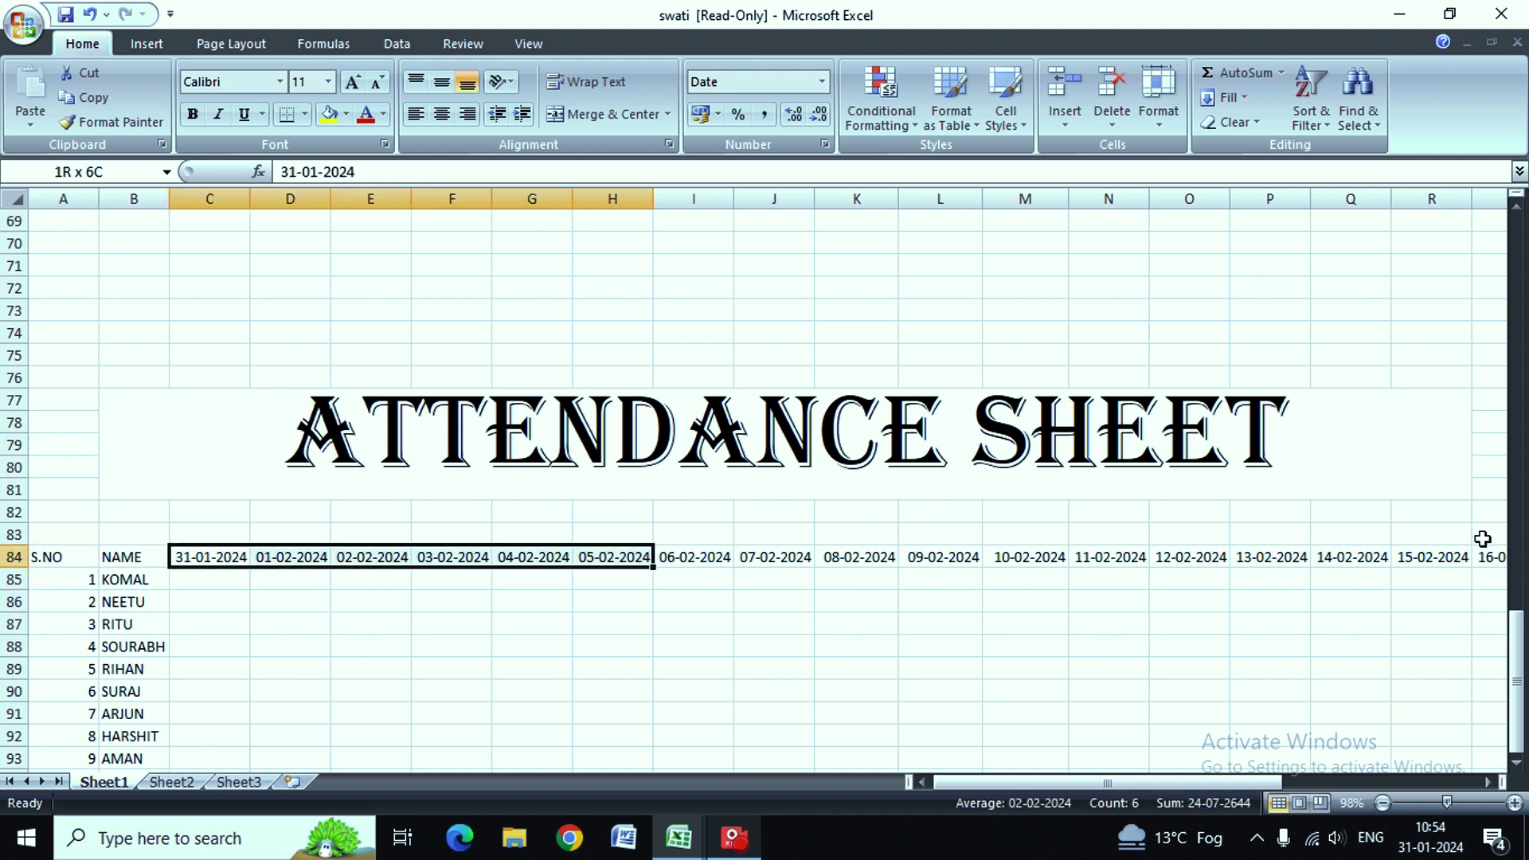
key("shift+Right")
key("shift+Right")
key("shift+Right")
left_click_drag(1483, 539, 1482, 539)
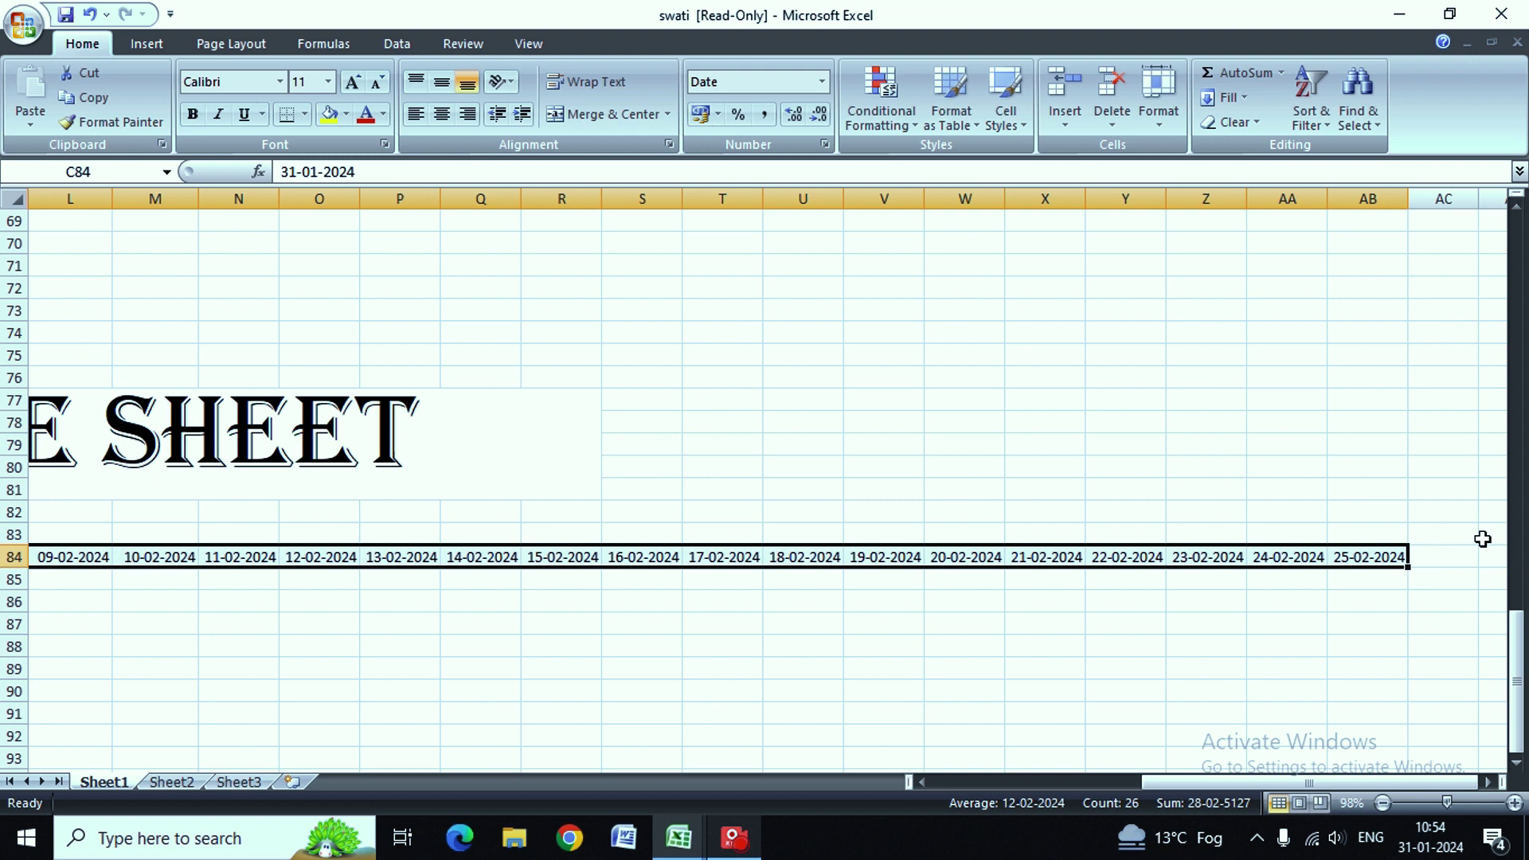
Step: Copy the row-84 dates and paste them into row 83 starting at C83
key("ctrl+c")
key("Up")
key("Up")
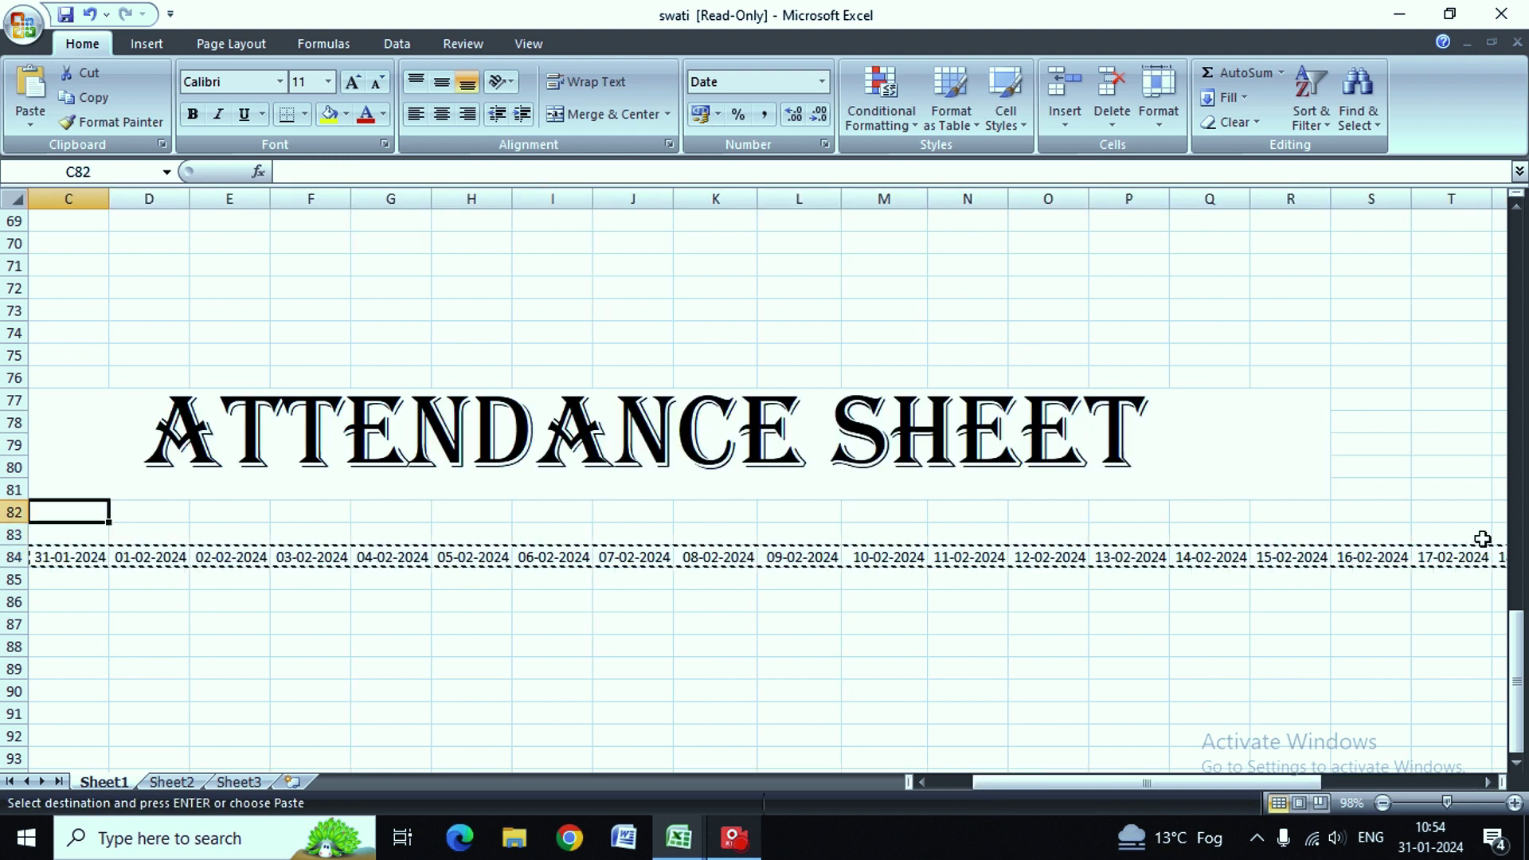
key("Down")
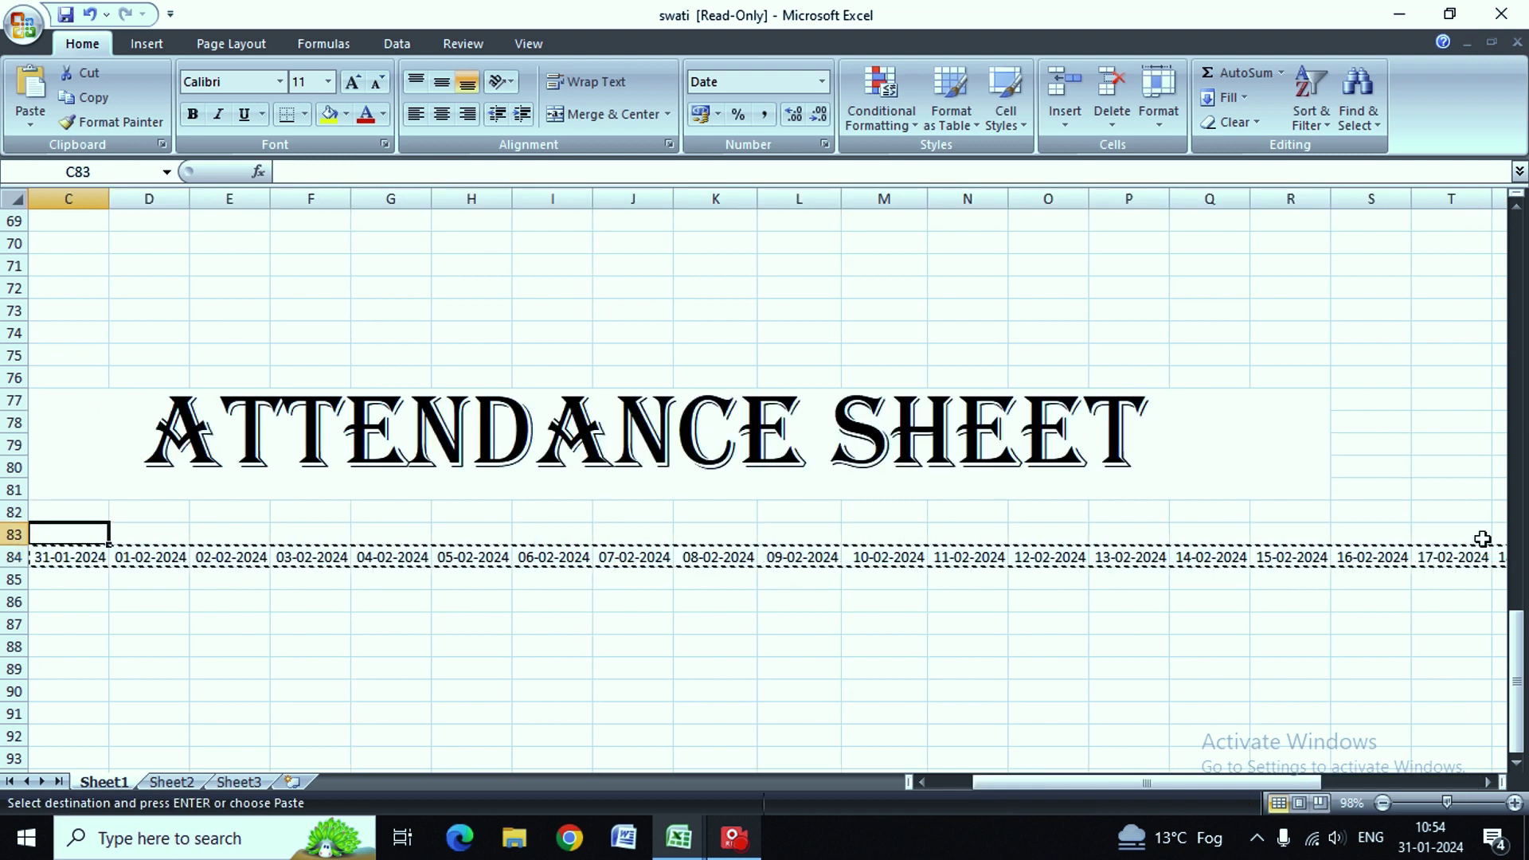
key("ctrl+v")
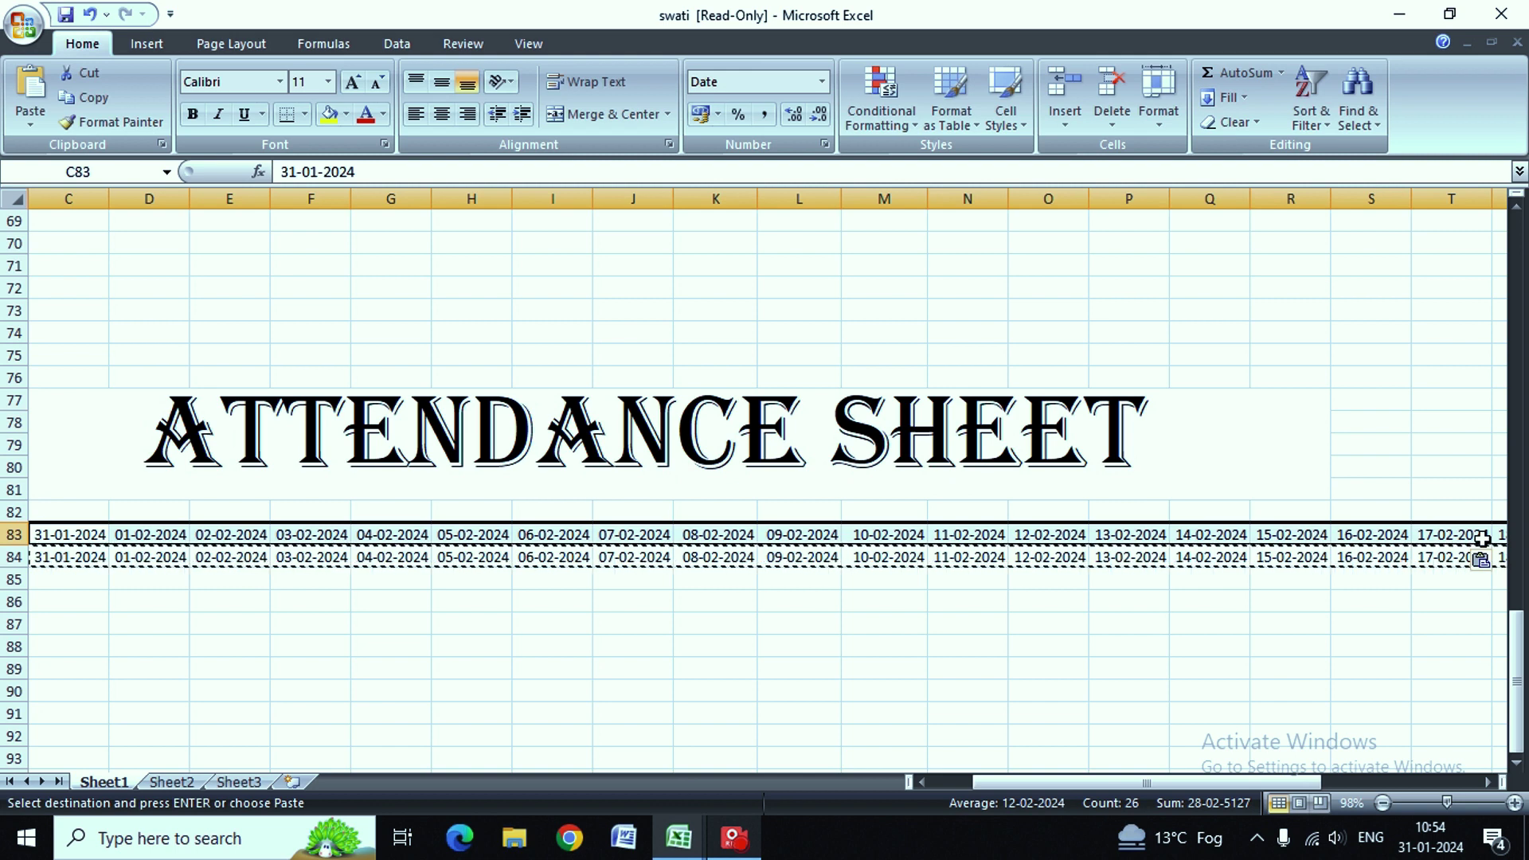
key("Escape")
key("Left")
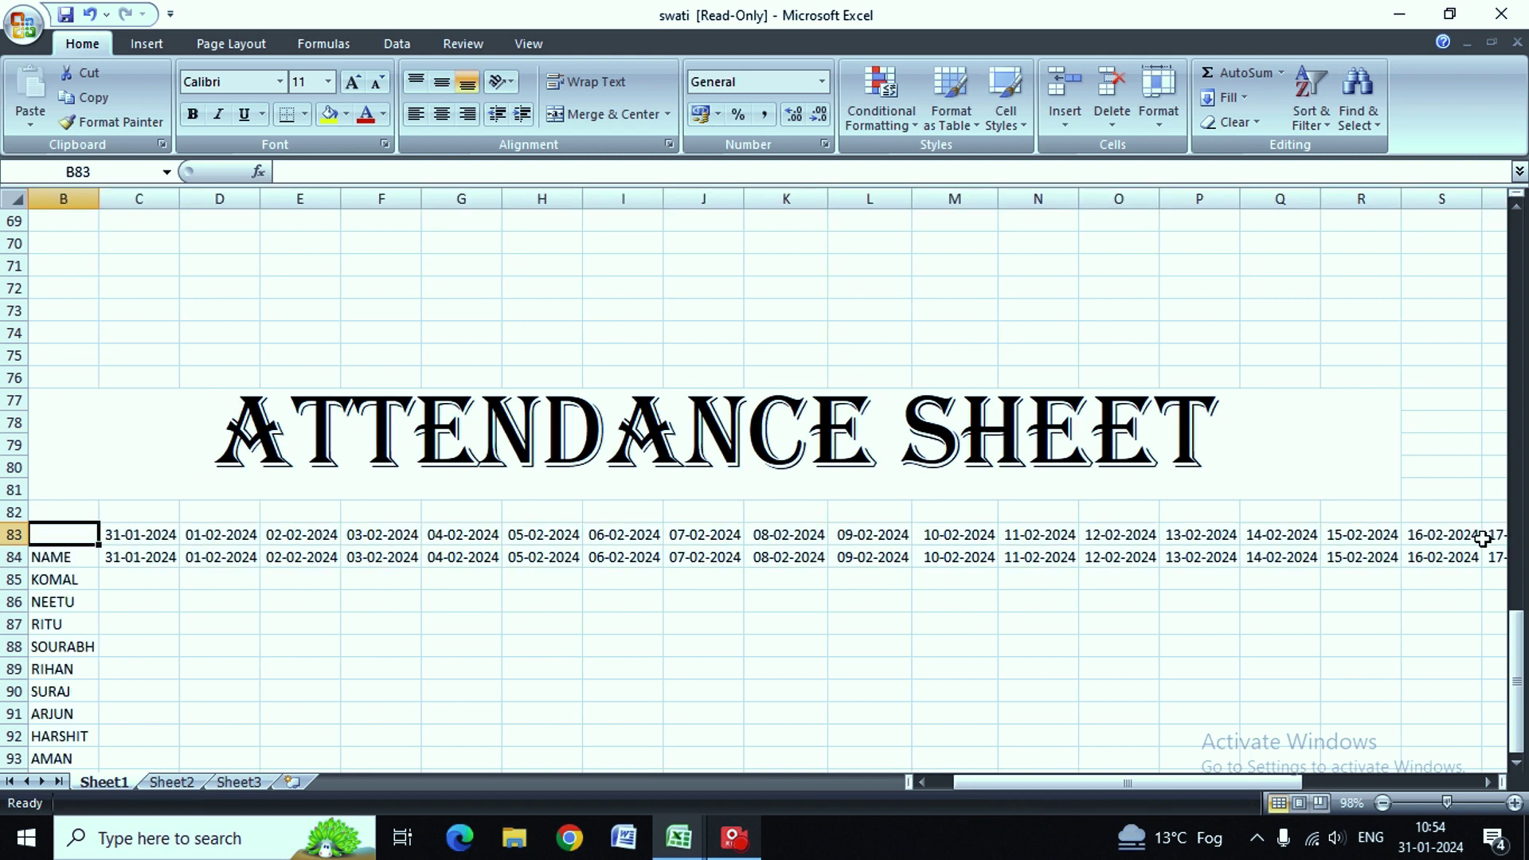
key("Right")
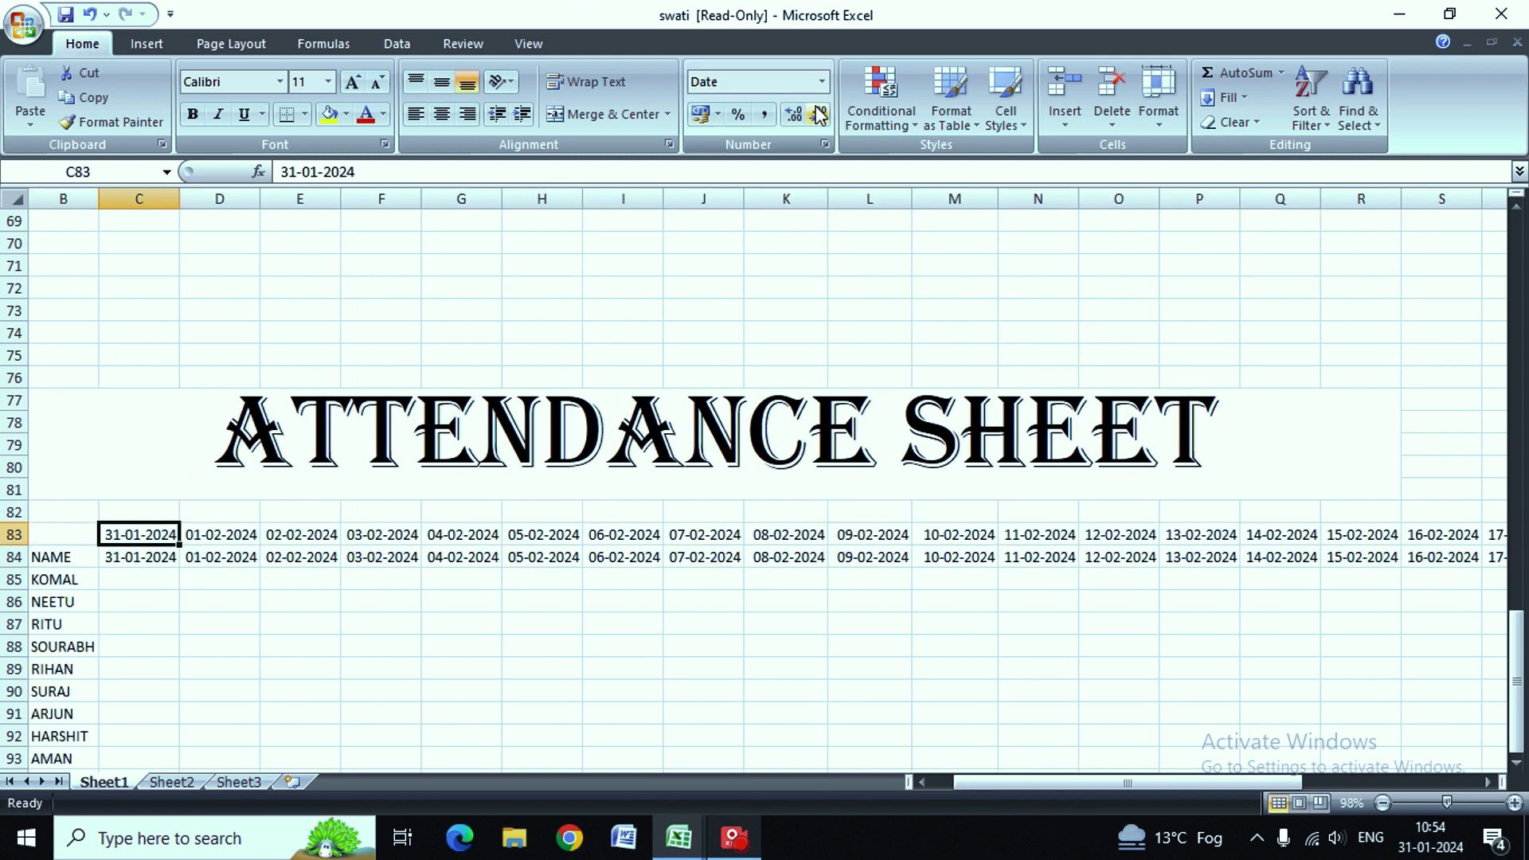
Step: Give C83 the custom number format DDD so it shows Wed
key("ctrl+c")
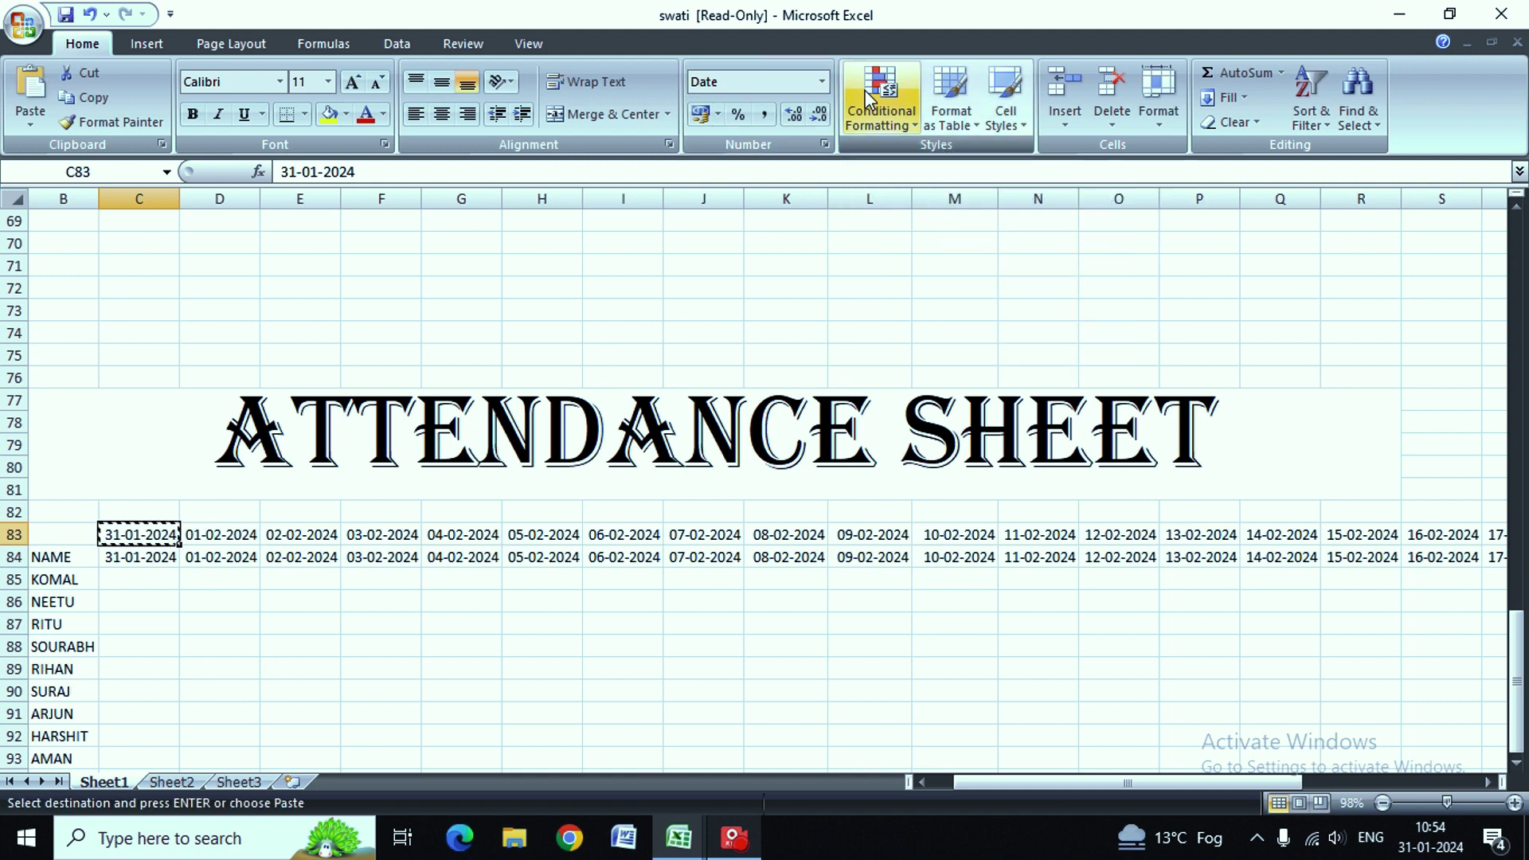
left_click(822, 81)
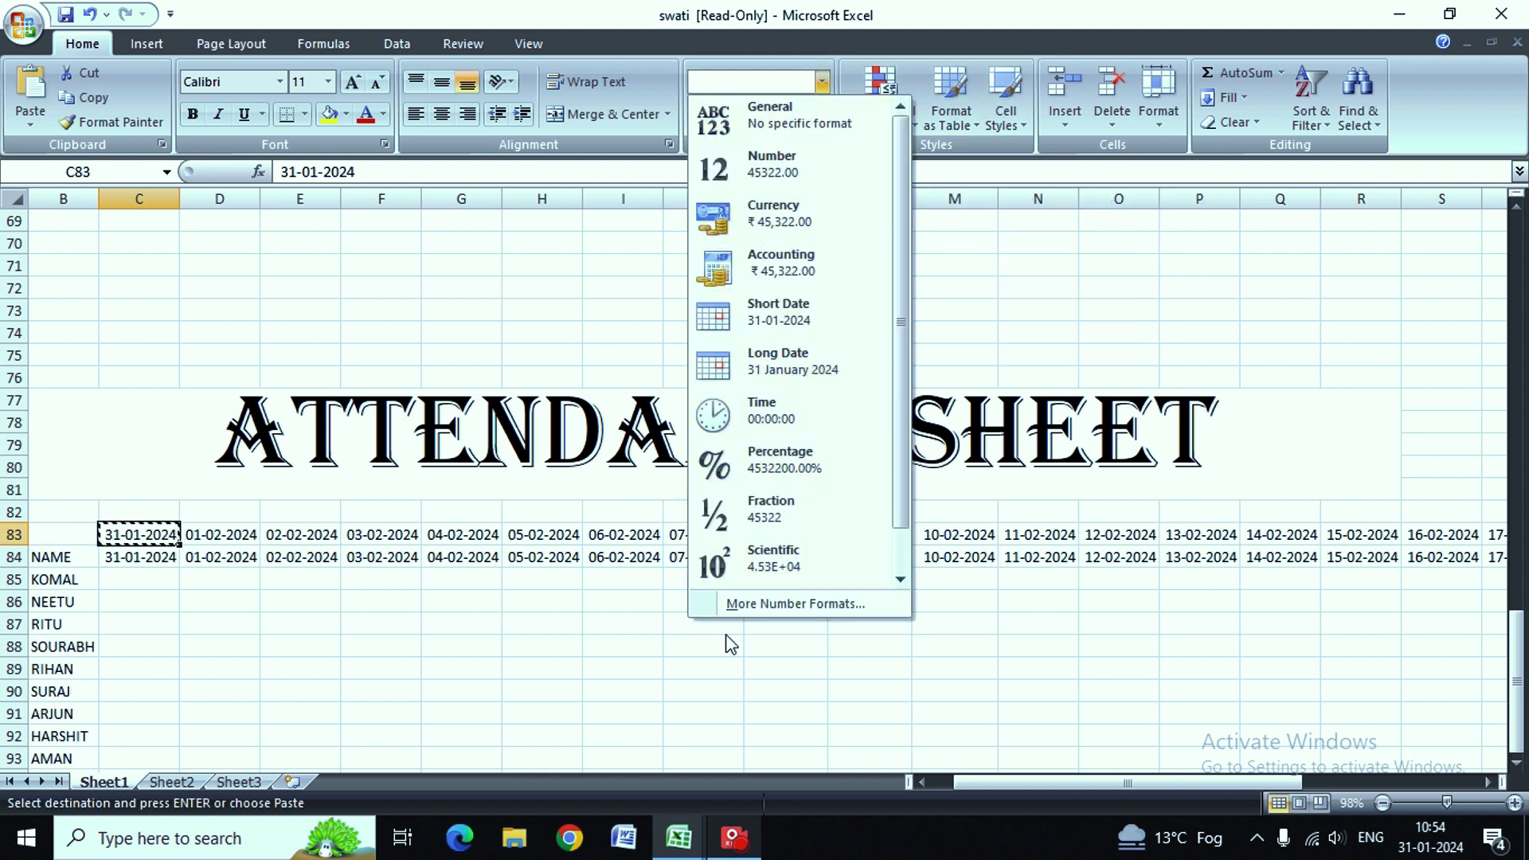
left_click(756, 605)
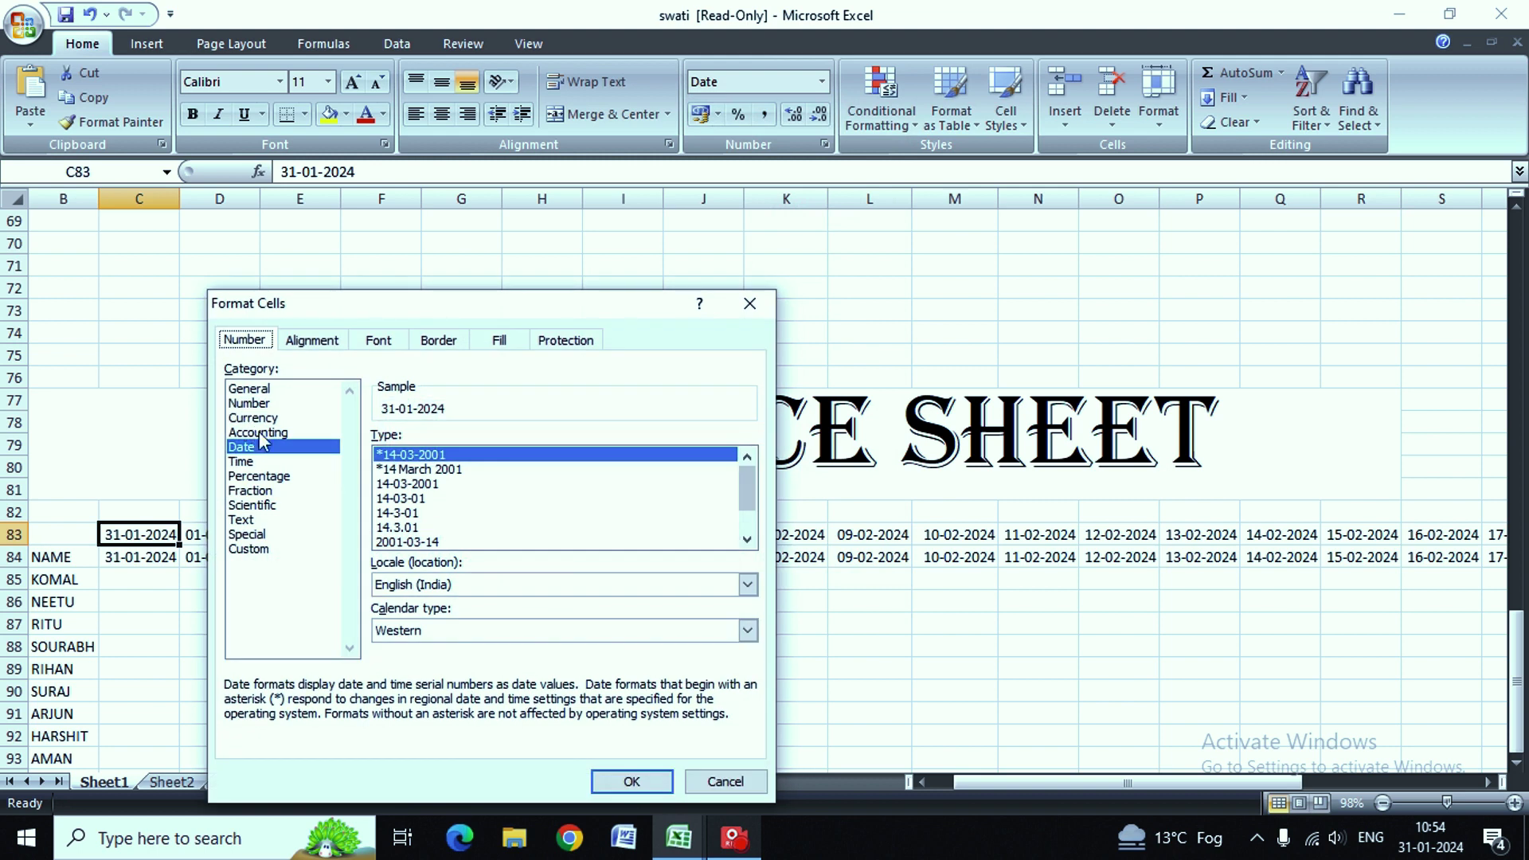
left_click(248, 549)
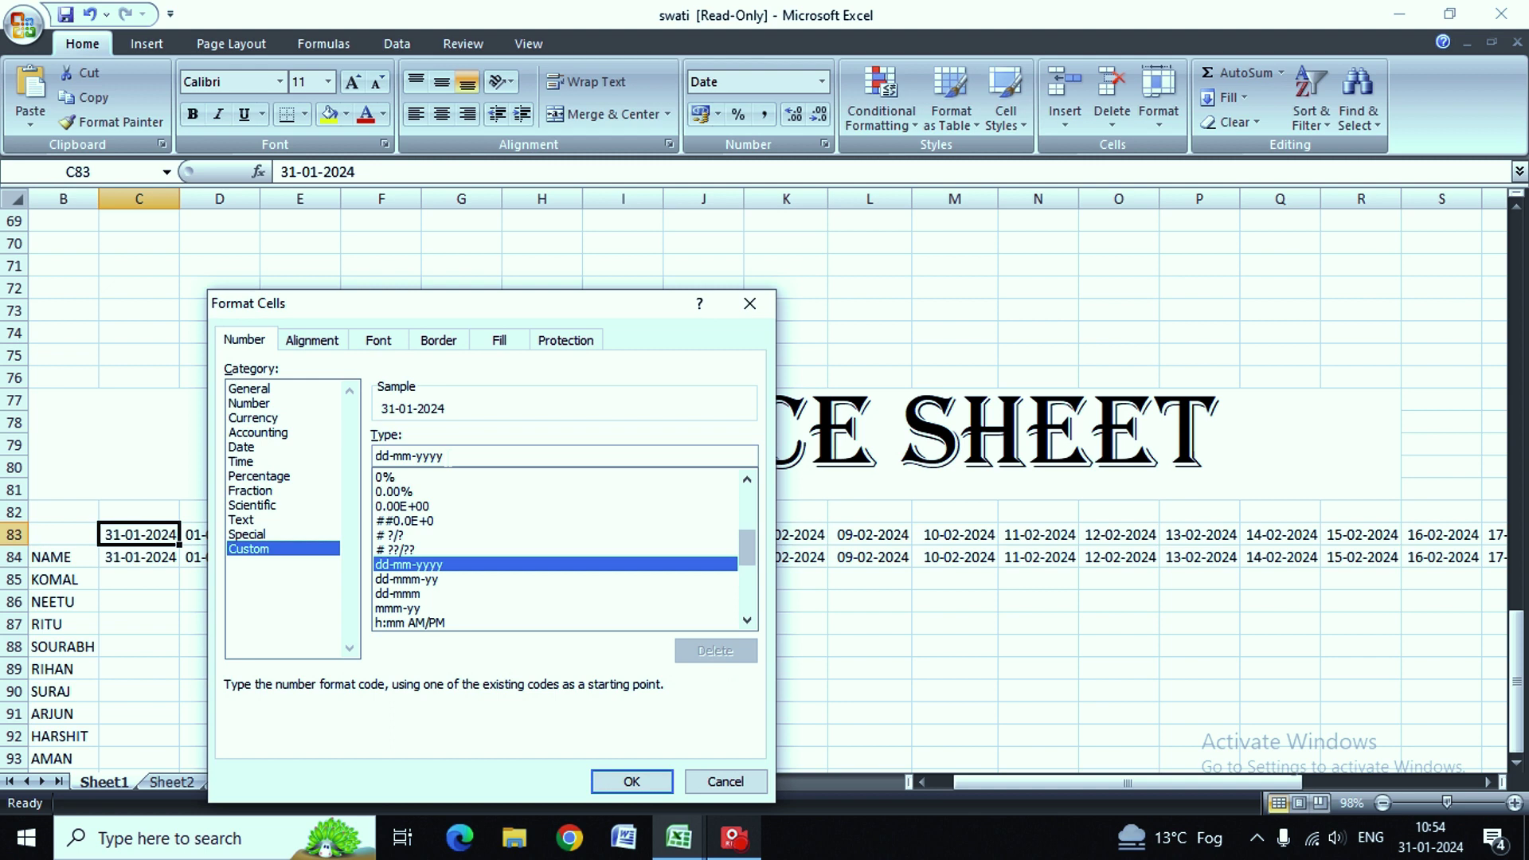
key("BackSpace")
key("BackSpace")
key("BackSpace")
key("BackSpace")
key("BackSpace")
key("BackSpace")
key("BackSpace")
key("BackSpace")
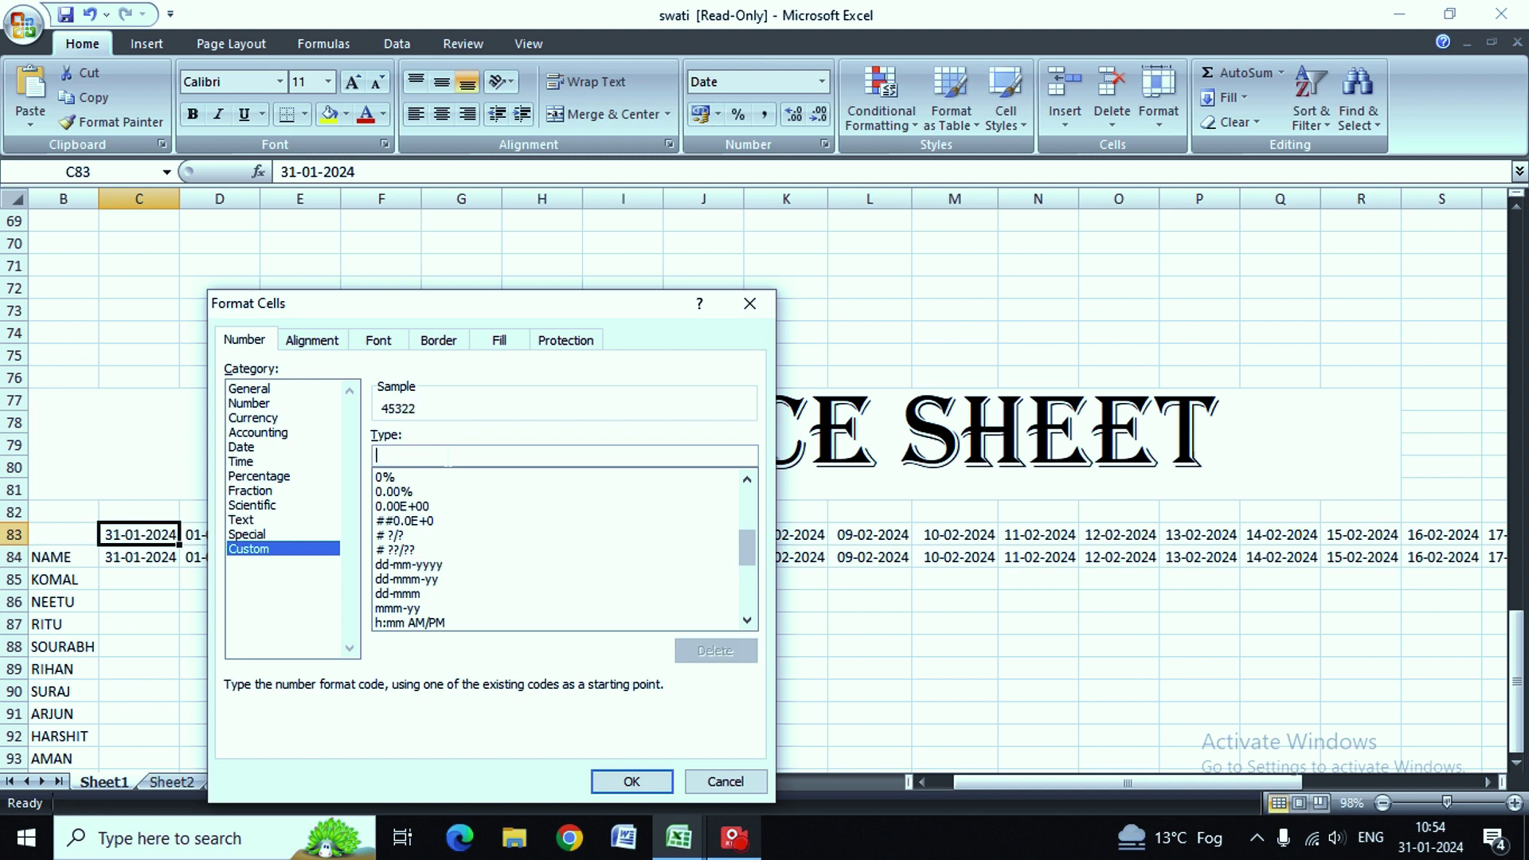
type("DDD")
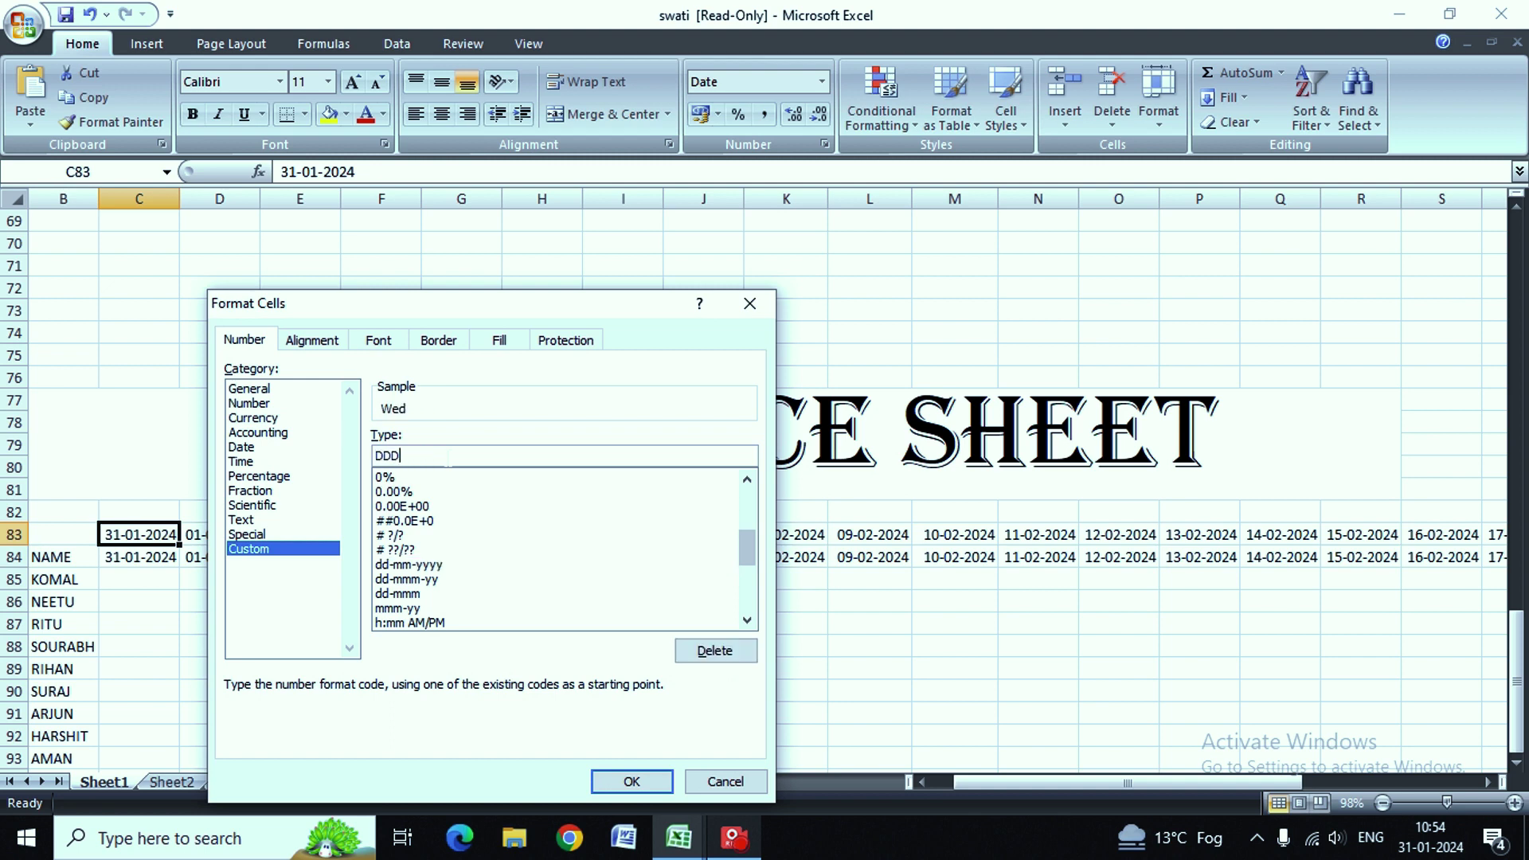
type("D")
key("BackSpace")
key("BackSpace")
key("BackSpace")
key("BackSpace")
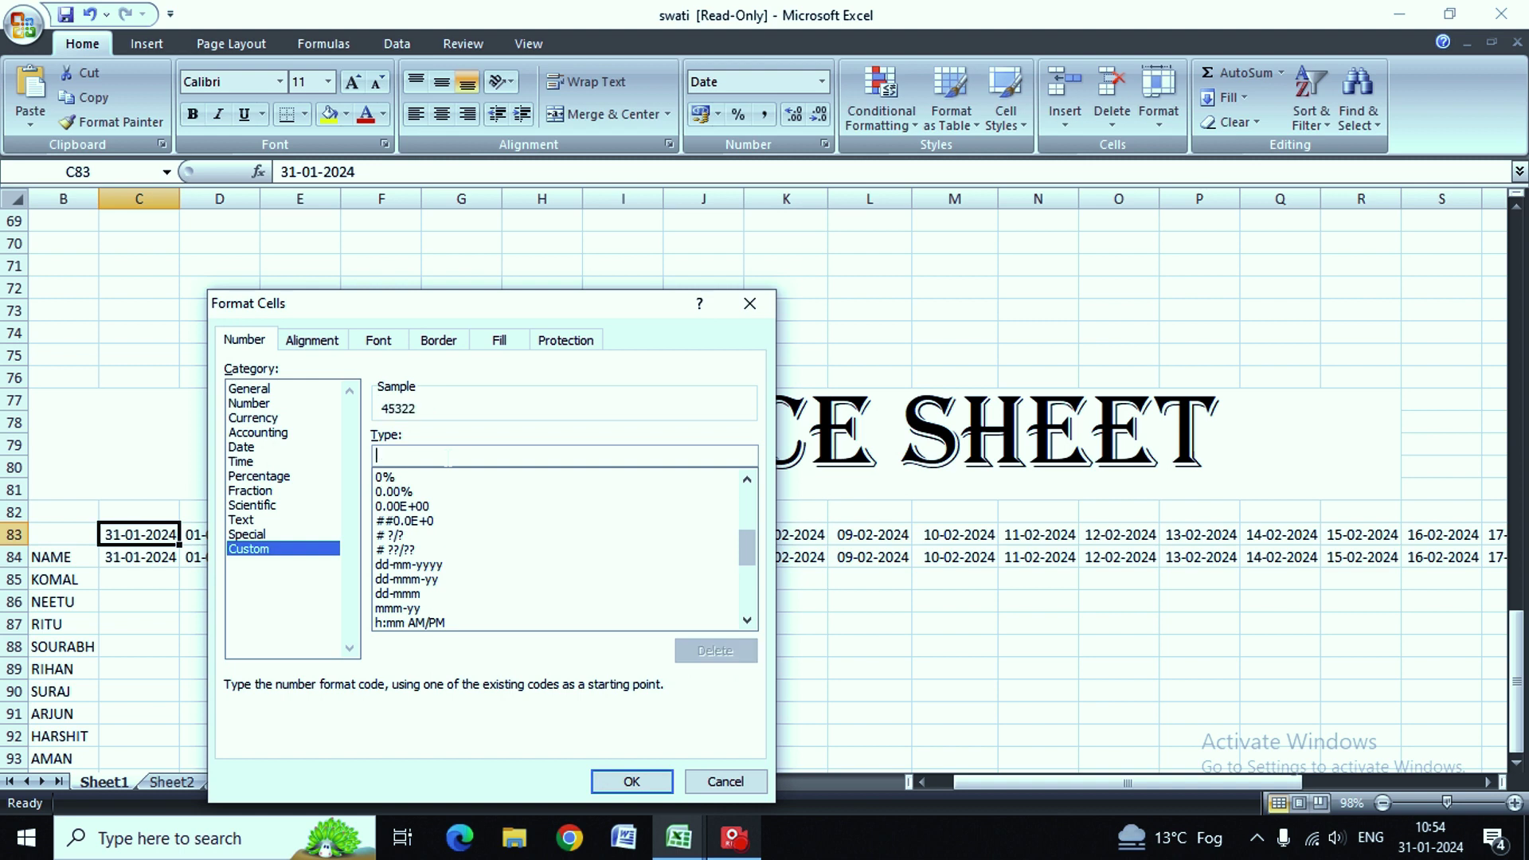
type("MMMMM")
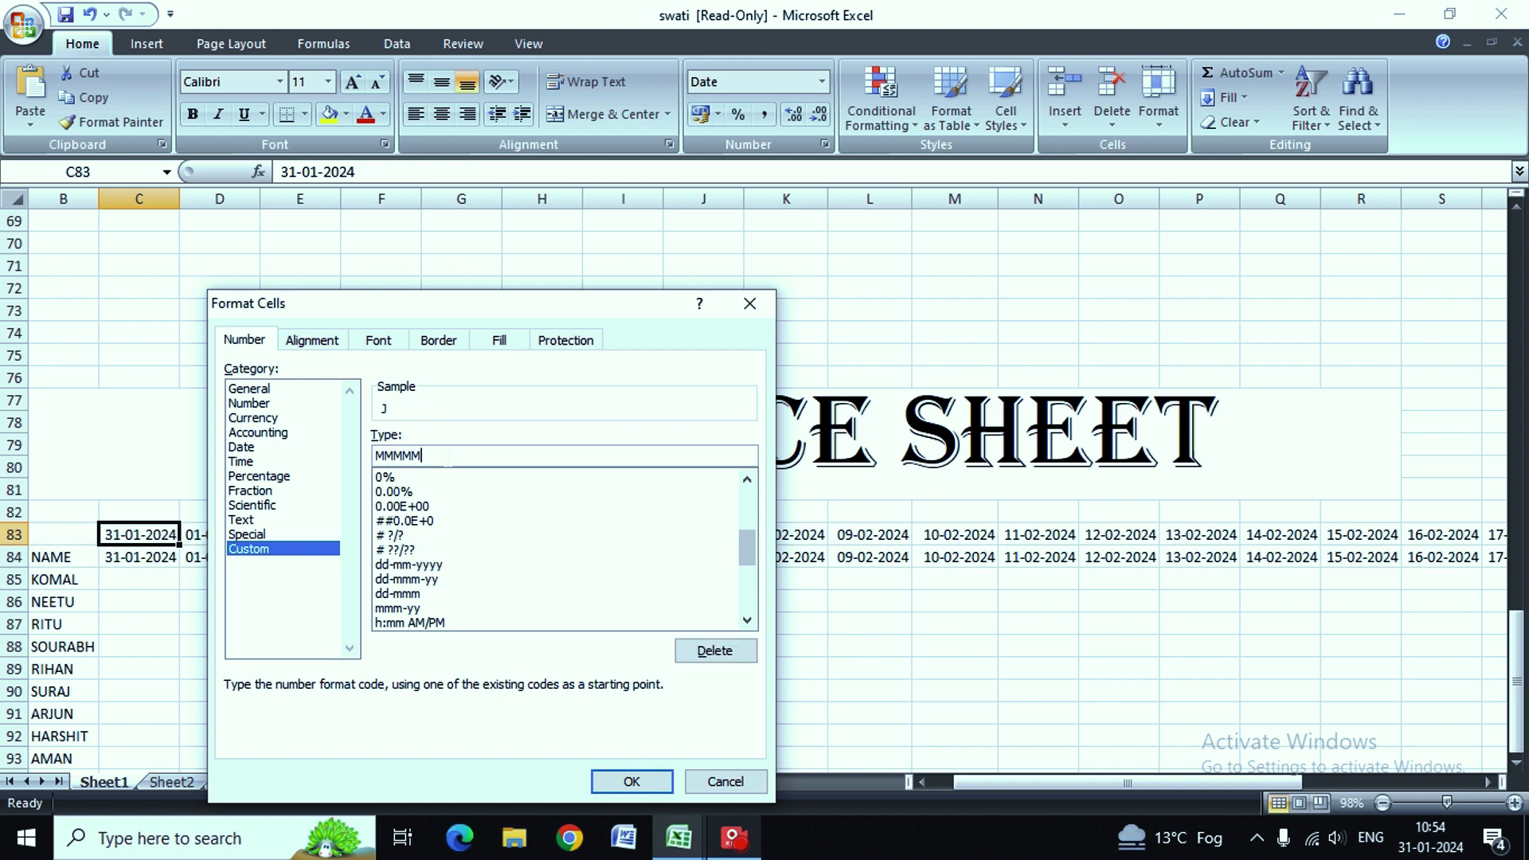
key("BackSpace")
key("BackSpace")
key("BackSpace")
key("BackSpace")
key("BackSpace")
type("YYYY")
key("BackSpace")
key("BackSpace")
key("BackSpace")
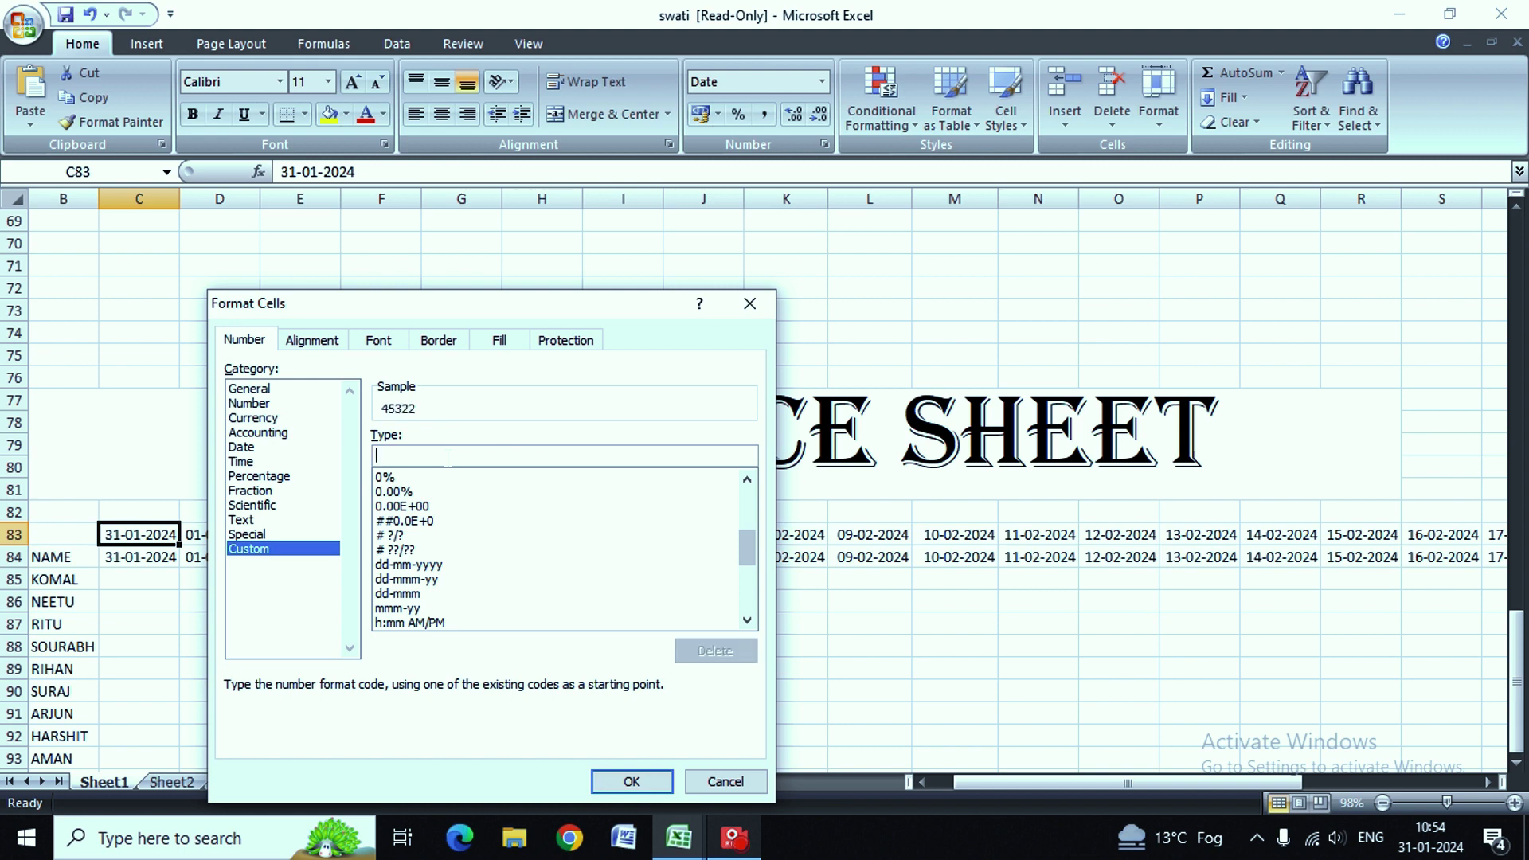
type("DDD")
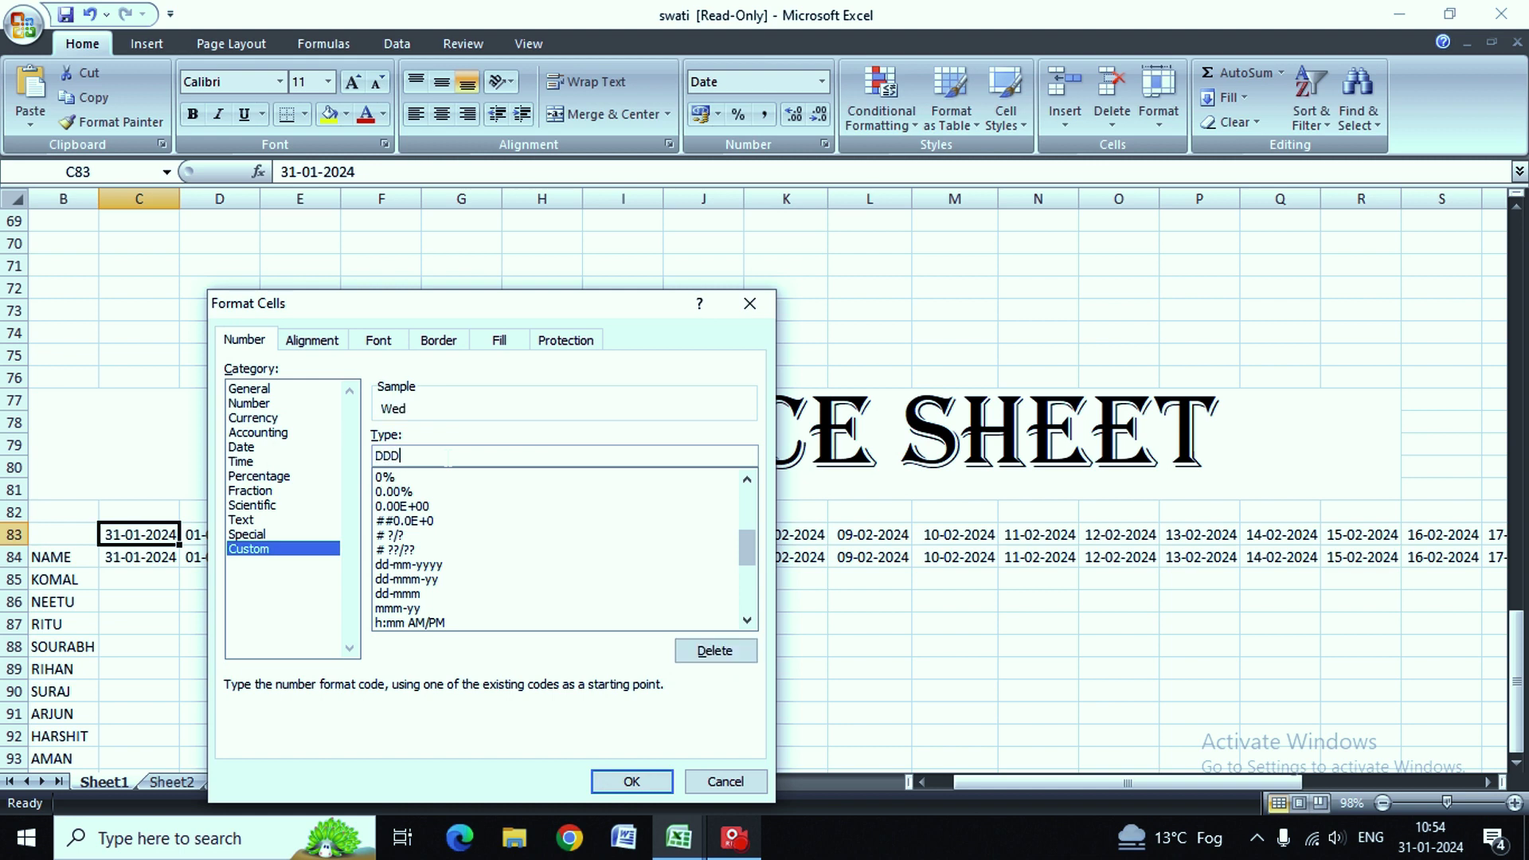
key("Return")
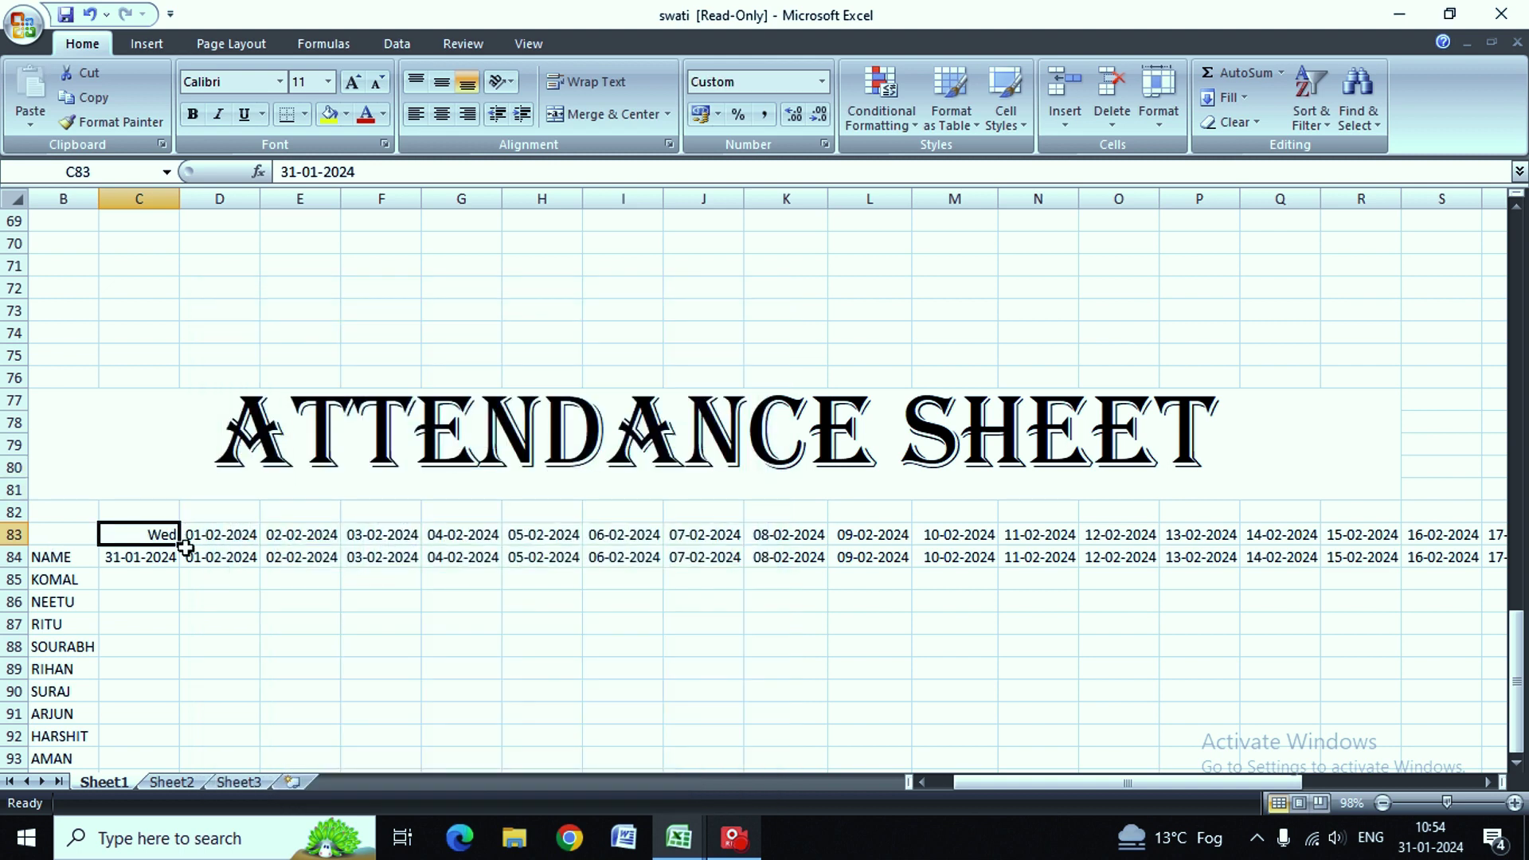
Step: Fill C83's weekday format across row 83 to AB83 so each date shows its weekday
left_click_drag(182, 546, 1516, 643)
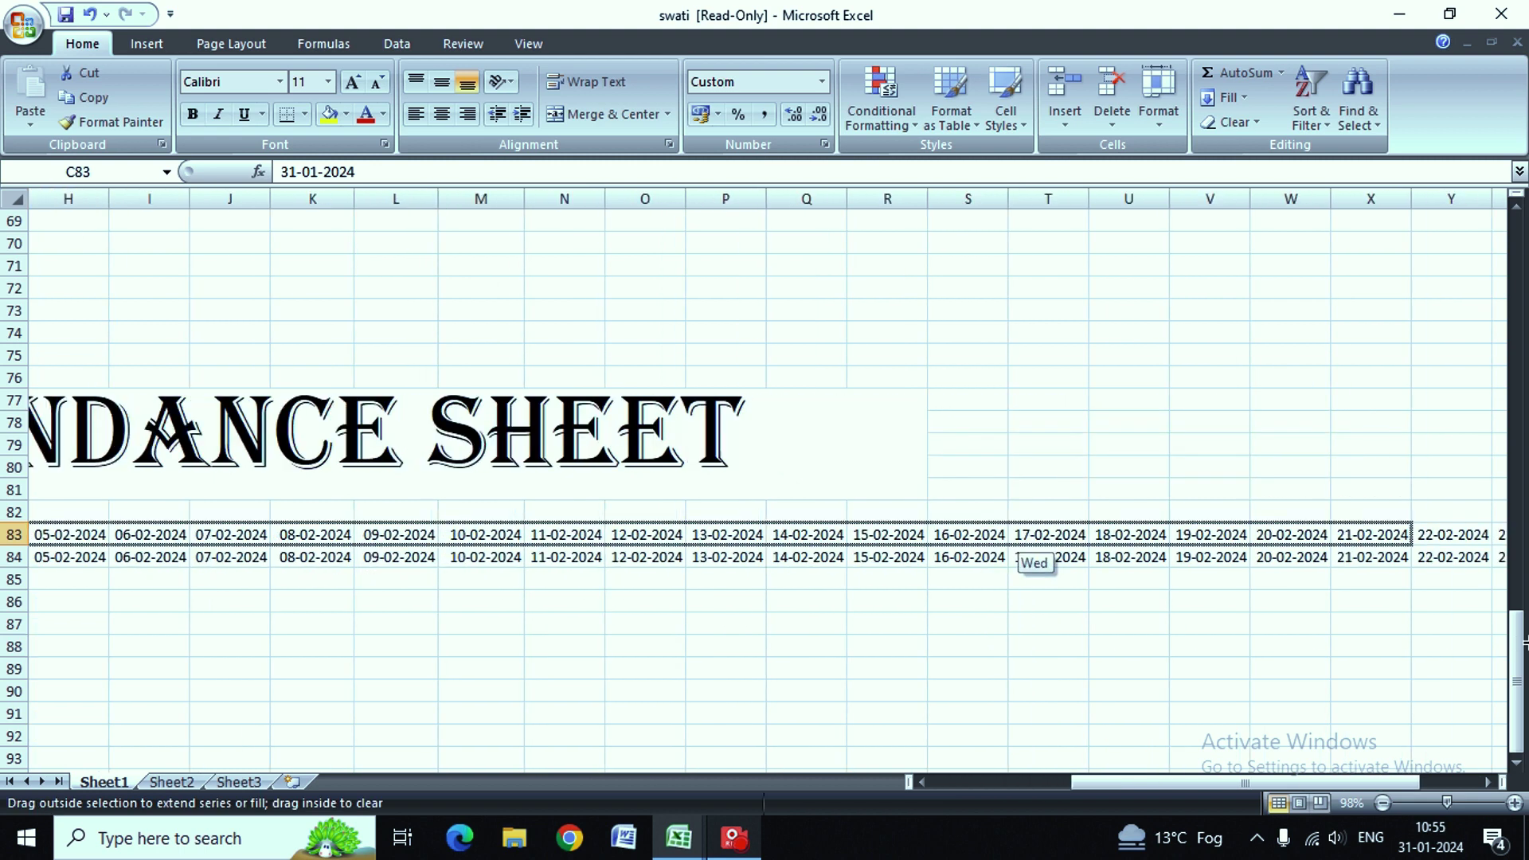
left_click_drag(1516, 643, 1369, 557)
left_click(649, 607)
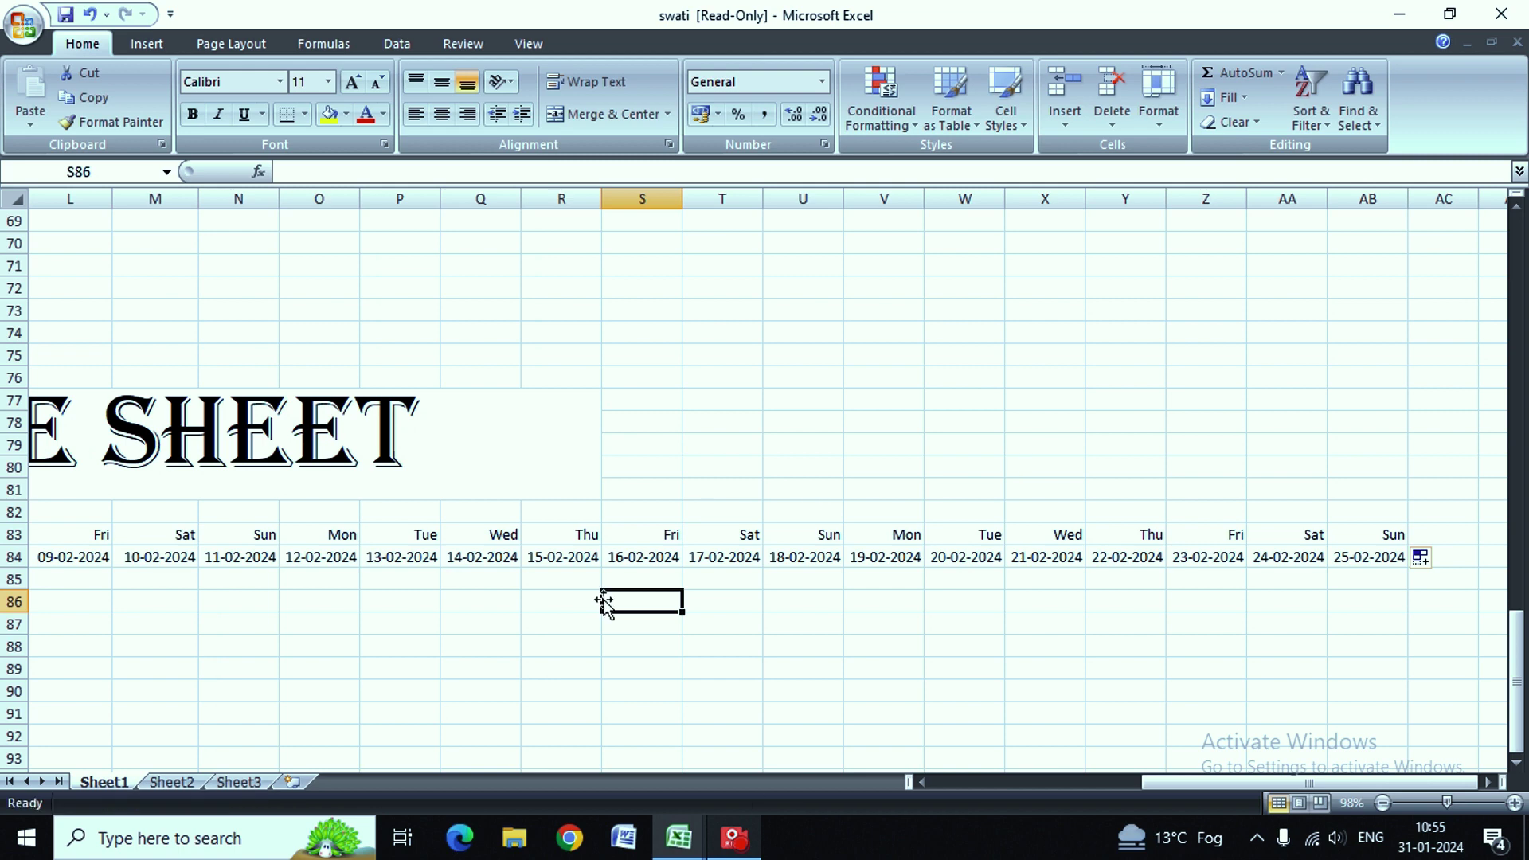
key("Left")
key("Left")
key("Left")
key("Left")
key("Left")
key("Left")
key("Left")
key("Left")
key("Left")
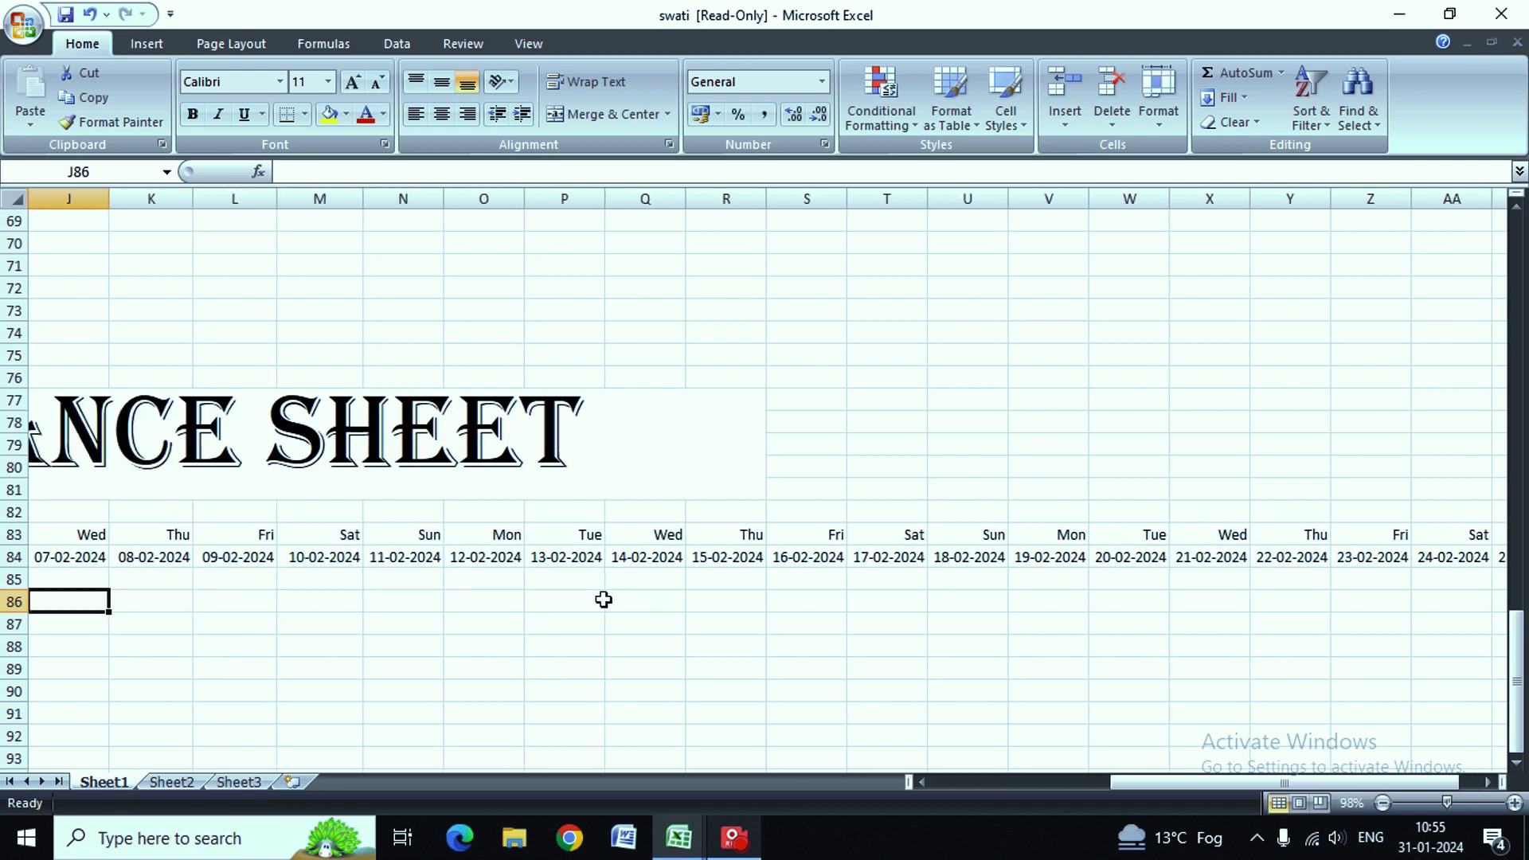
key("Left")
key("Left")
key("Left")
key("Left")
key("Left")
key("Left")
key("Left")
key("Left")
key("Left")
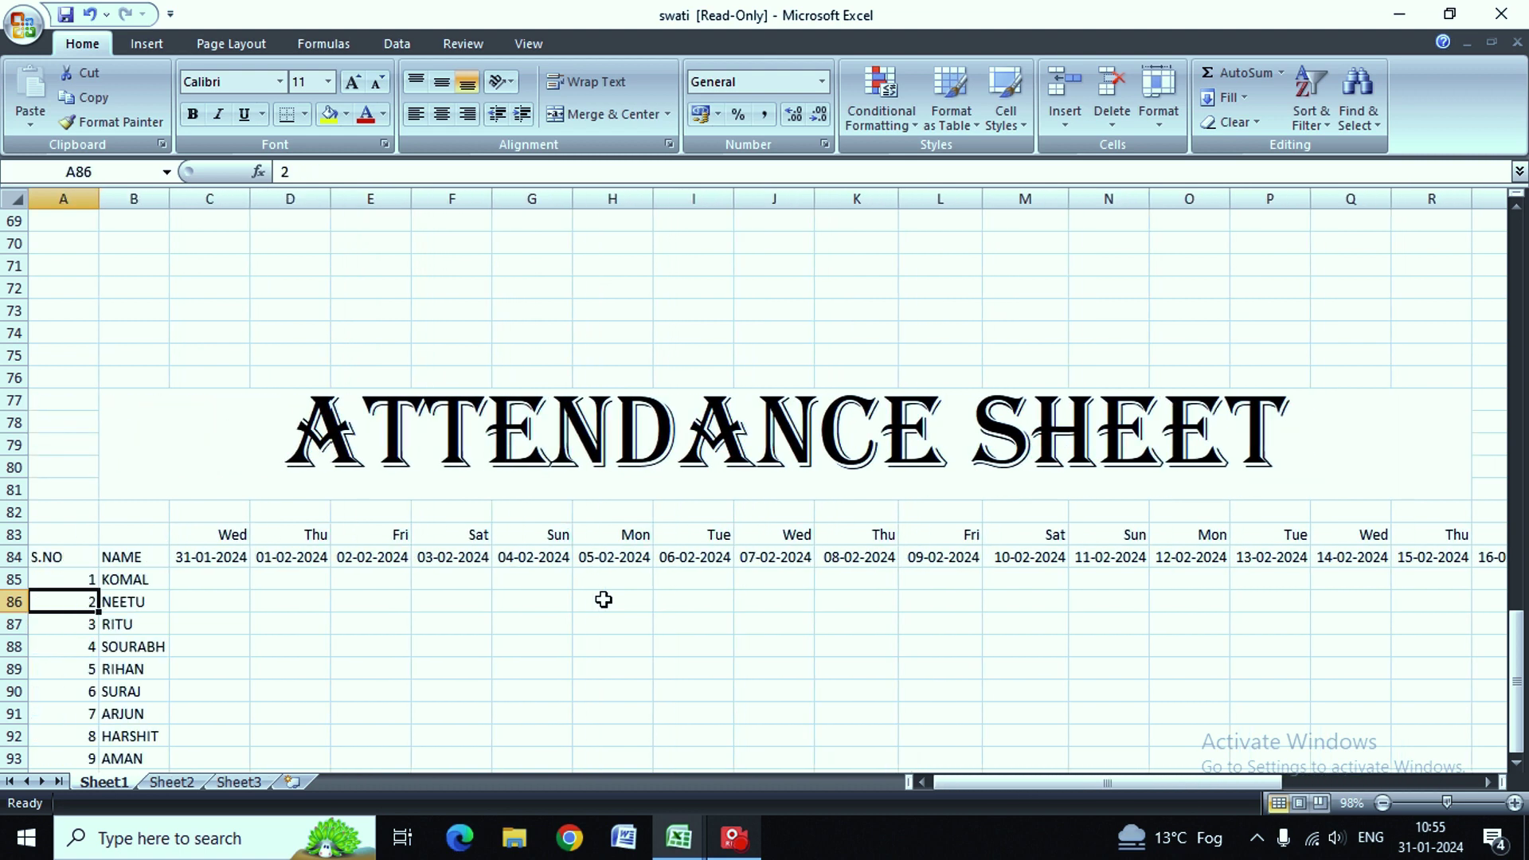
Step: Mark KOMAL P on 31-01, A on 01-02, and H on Sundays 04-02 and 25-02
key("Right")
key("Right")
key("Right")
key("Up")
key("Left")
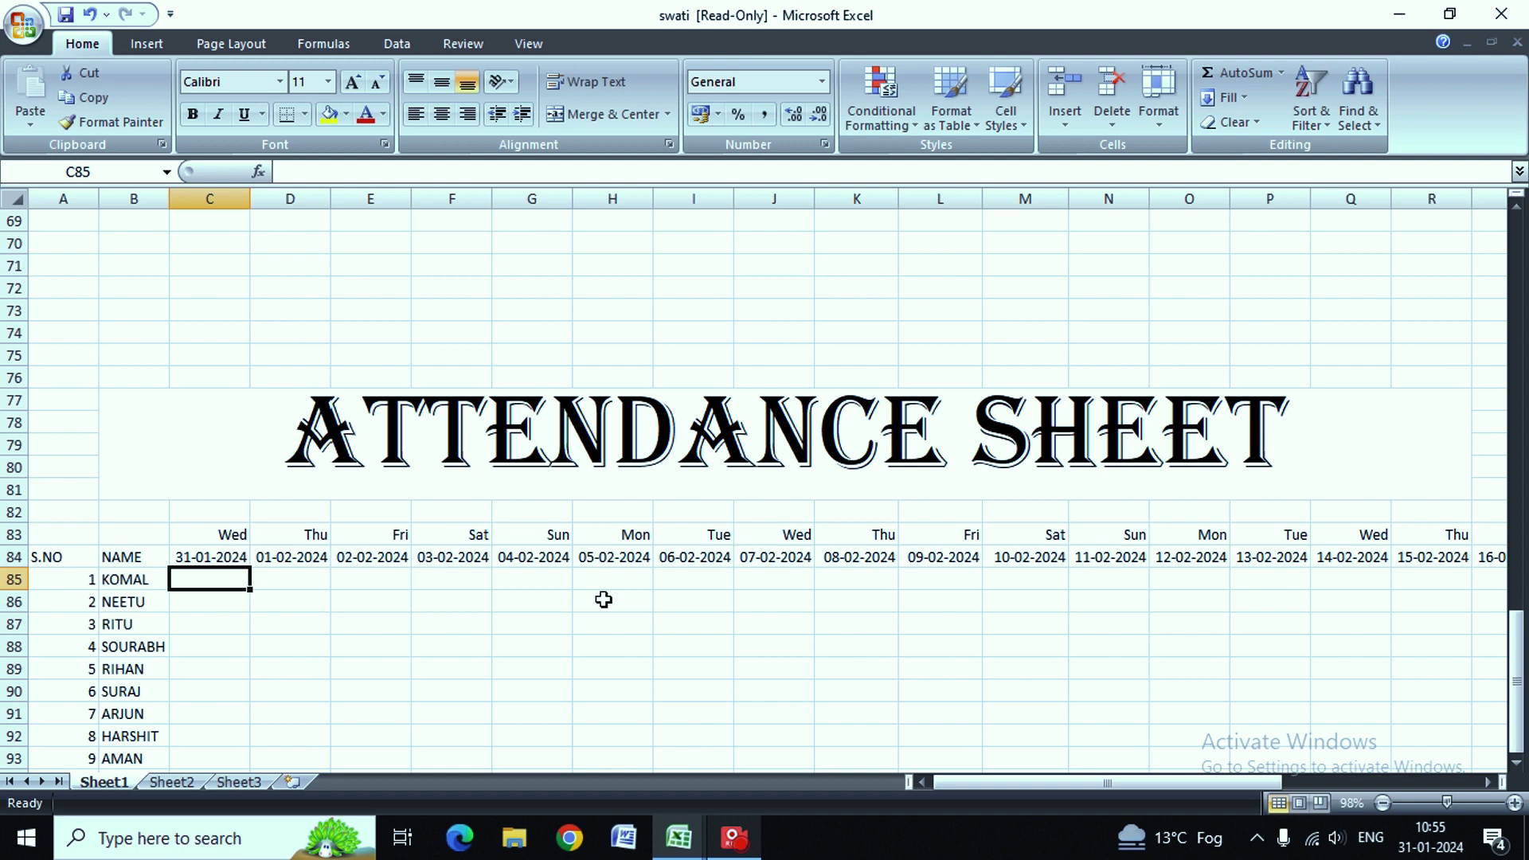
type("P")
key("Right")
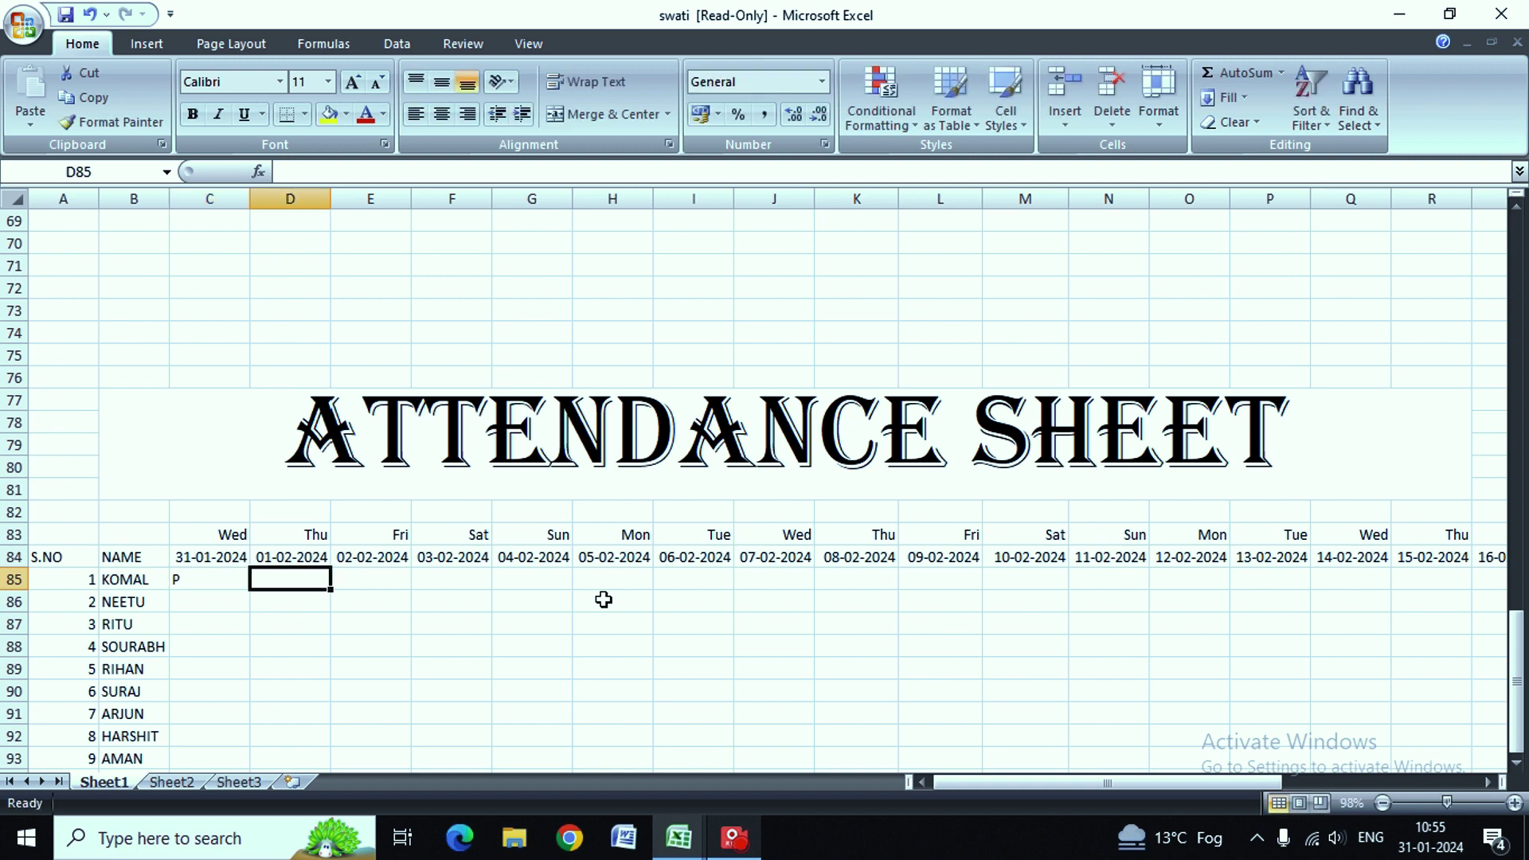
type("A")
key("Right")
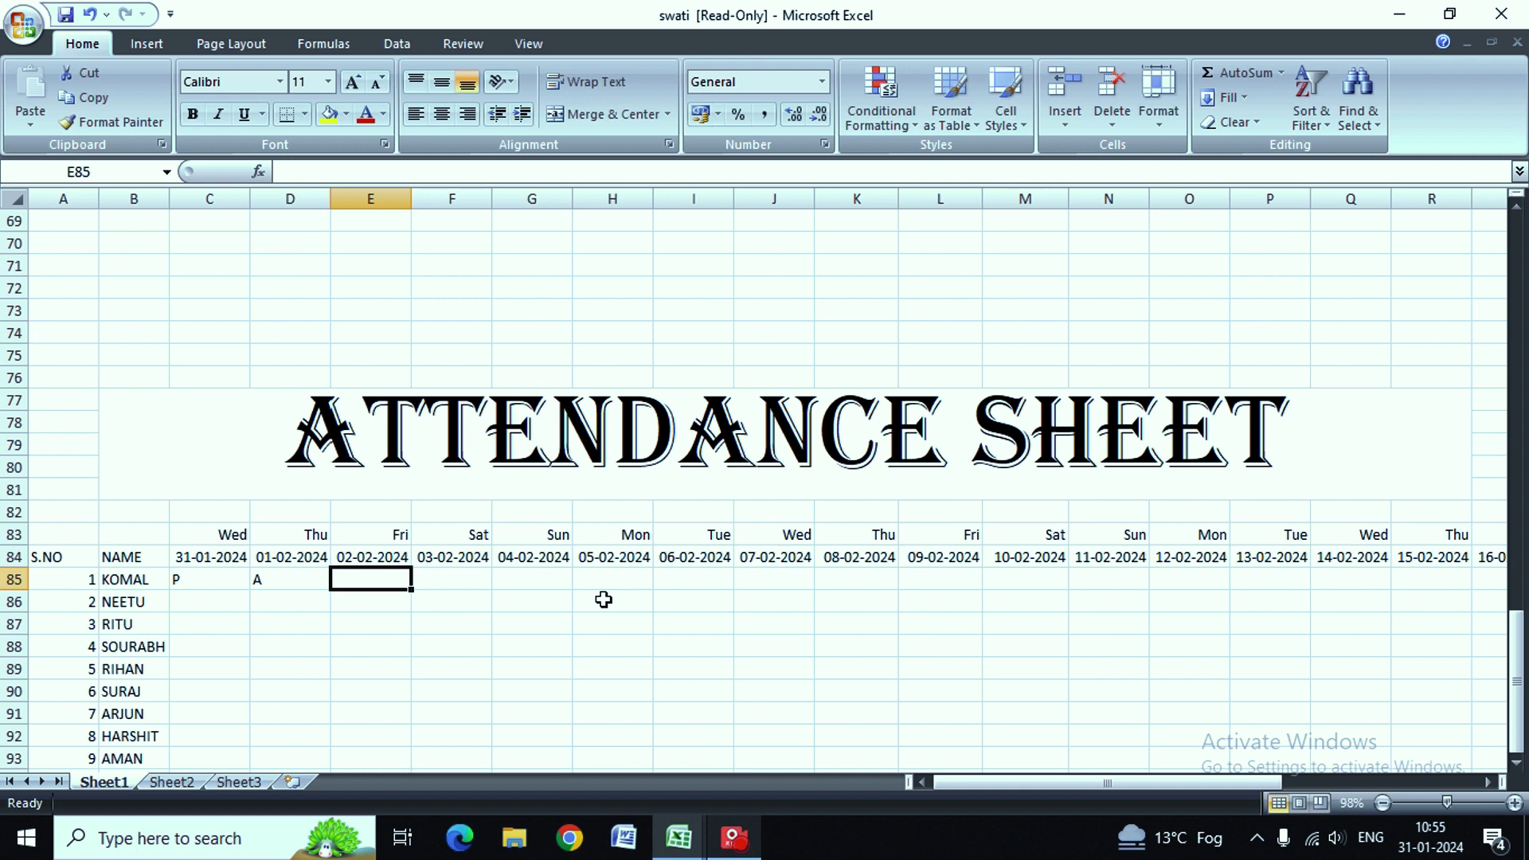
key("Right")
key("Right")
type("H")
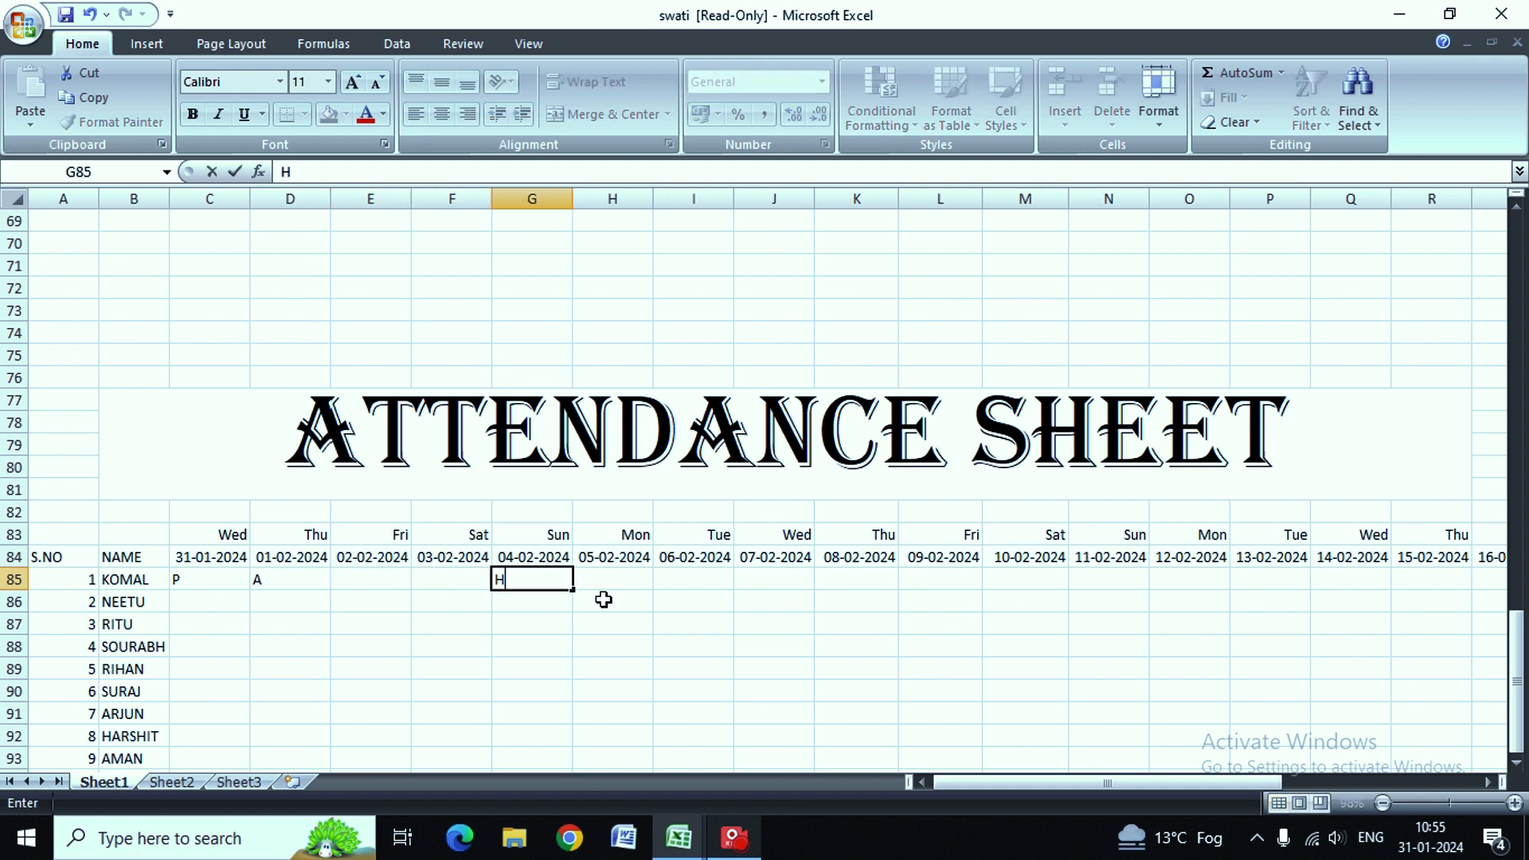
key("Right")
key("Right")
key("Right")
key("Right")
key("Right")
key("Right")
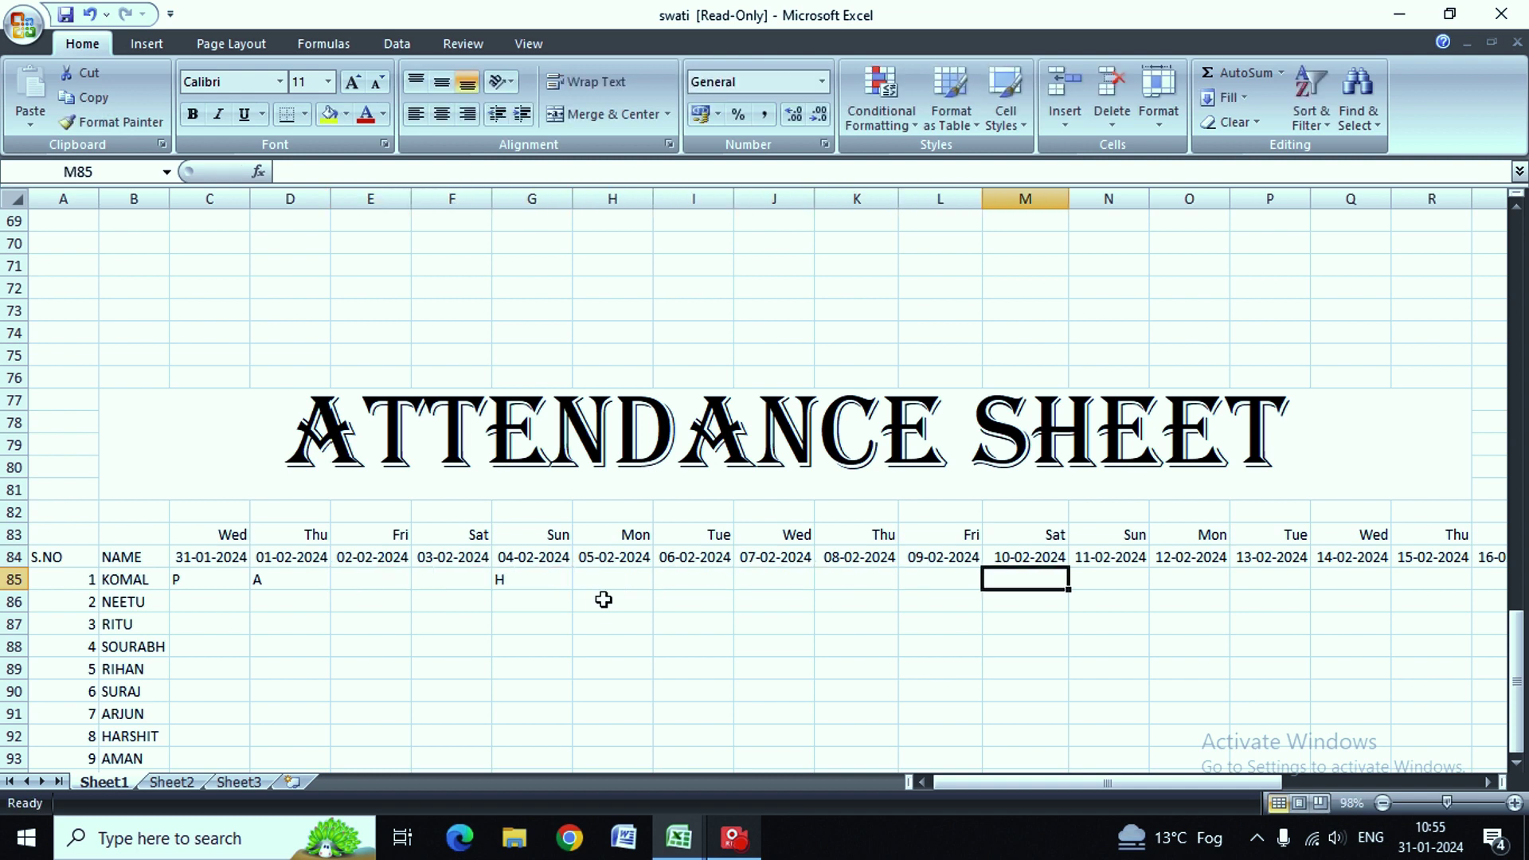
key("Right")
key("Right")
key("Right")
key("Right")
key("Left")
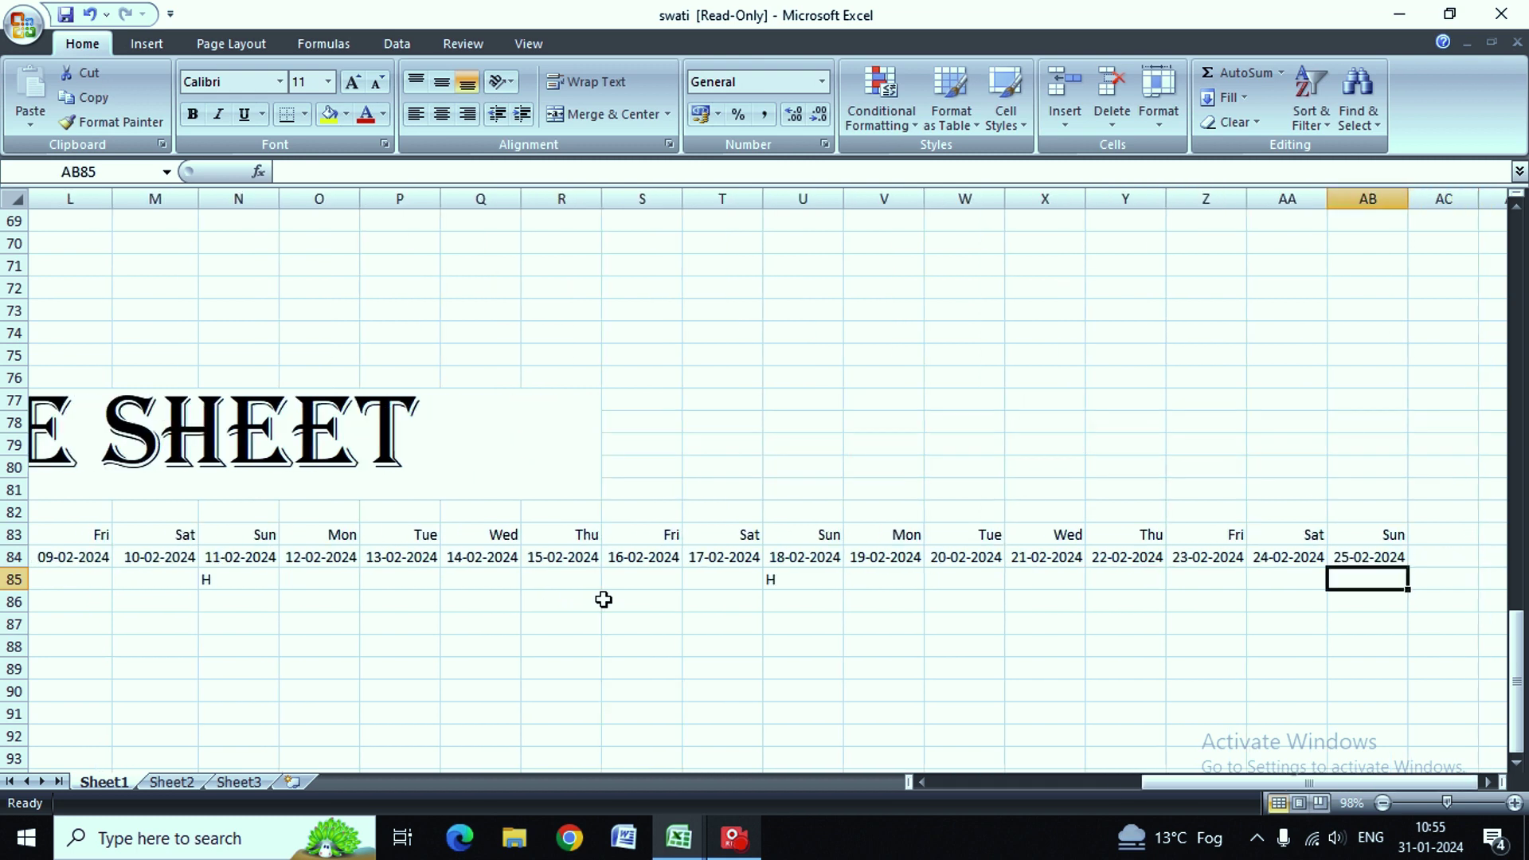
type("H")
key("Left")
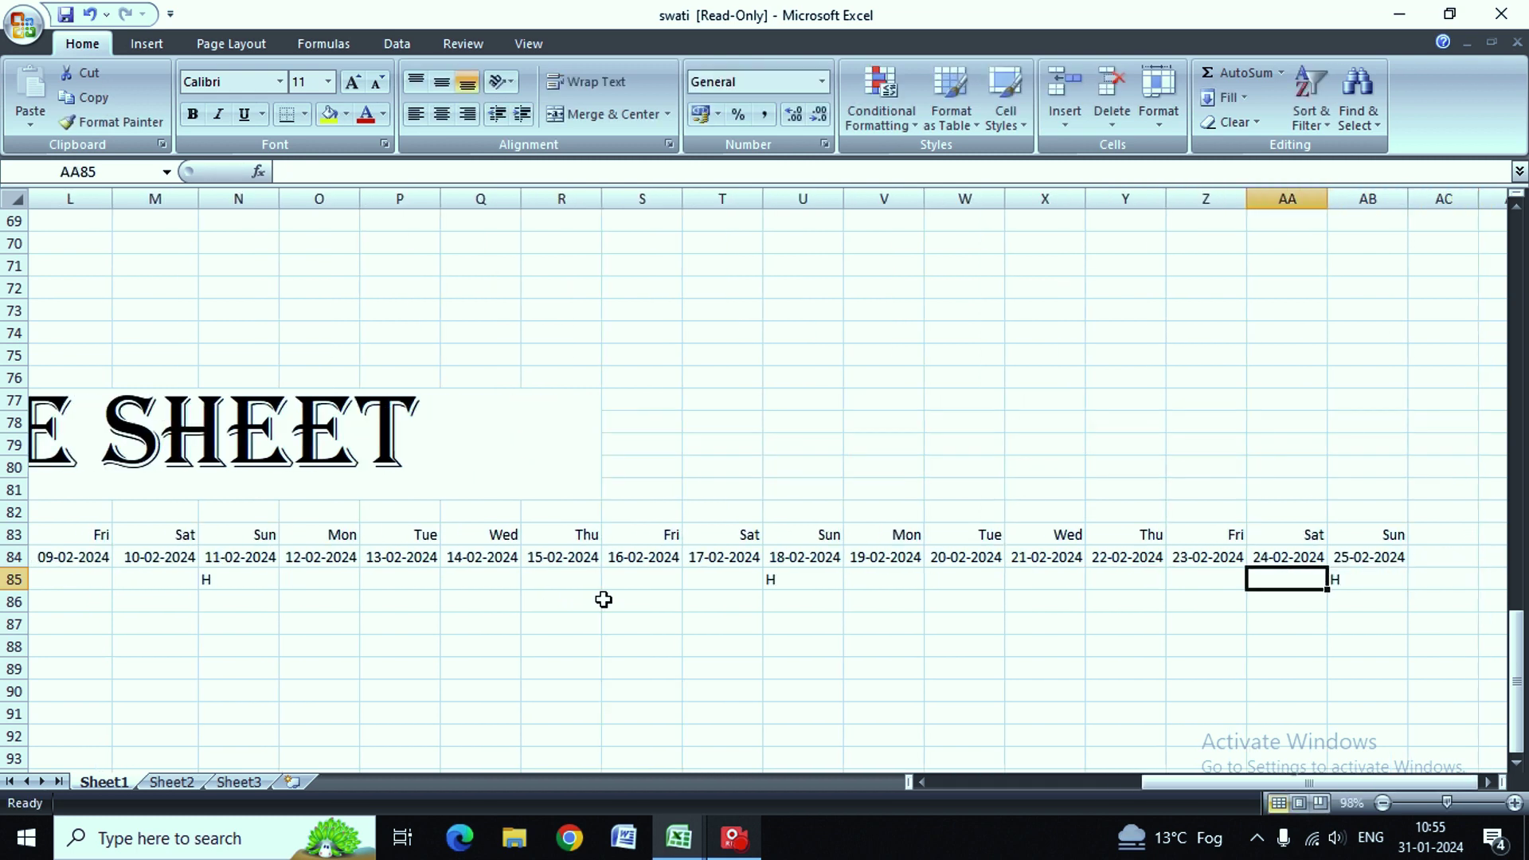
key("Left")
key("Left")
key("Left")
key("Left")
key("Left")
key("Left")
Step: Mark KOMAL L on 02-02, P on 03-02 and 05-02, and NEETU P on 06-02
key("Right")
key("Right")
key("Right")
type("L")
key("Right")
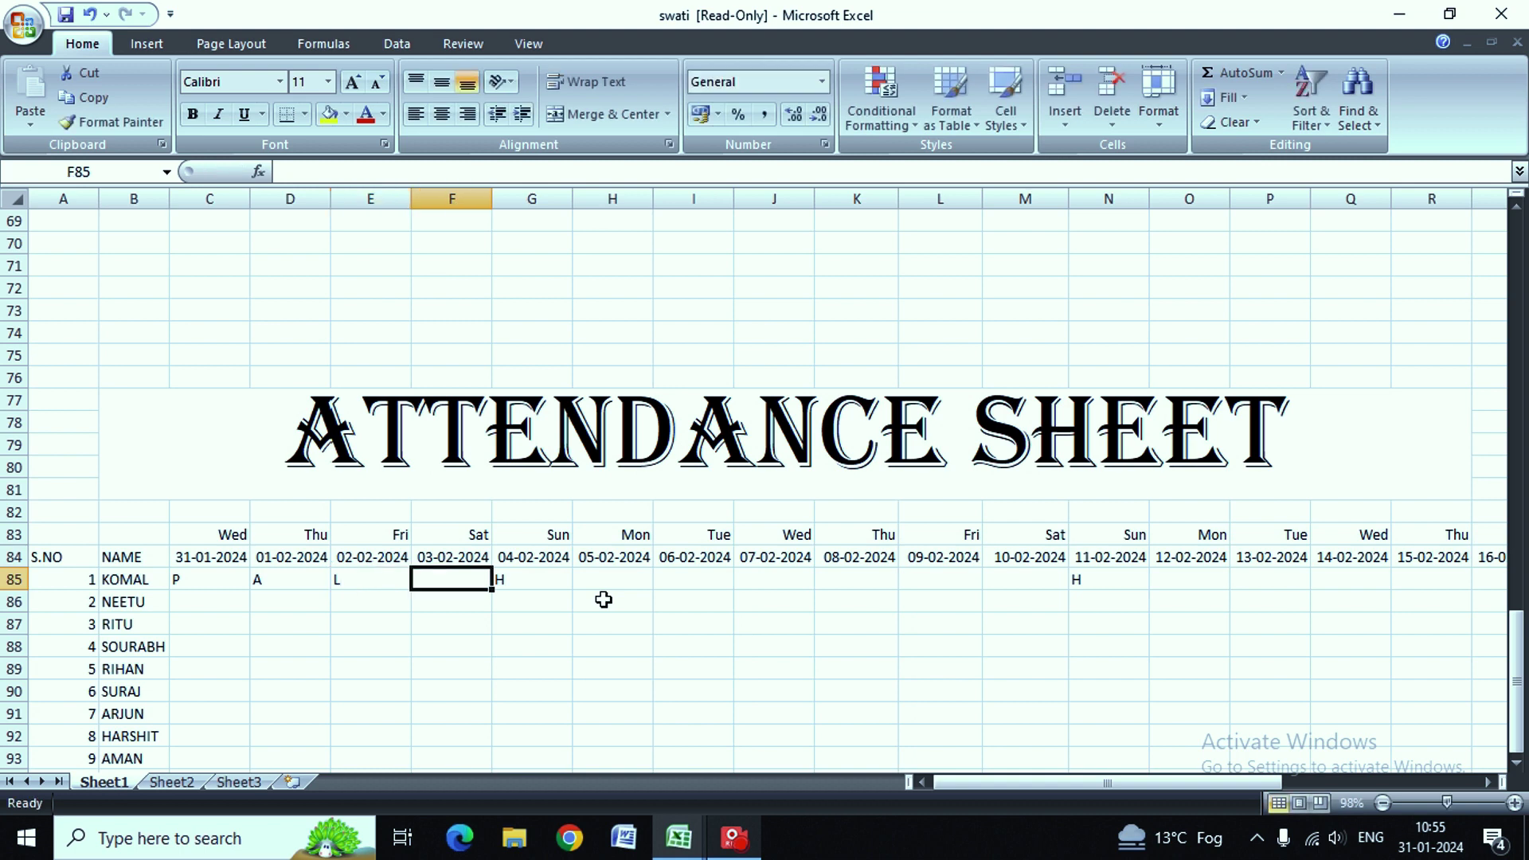
type("P")
key("Right")
key("Right")
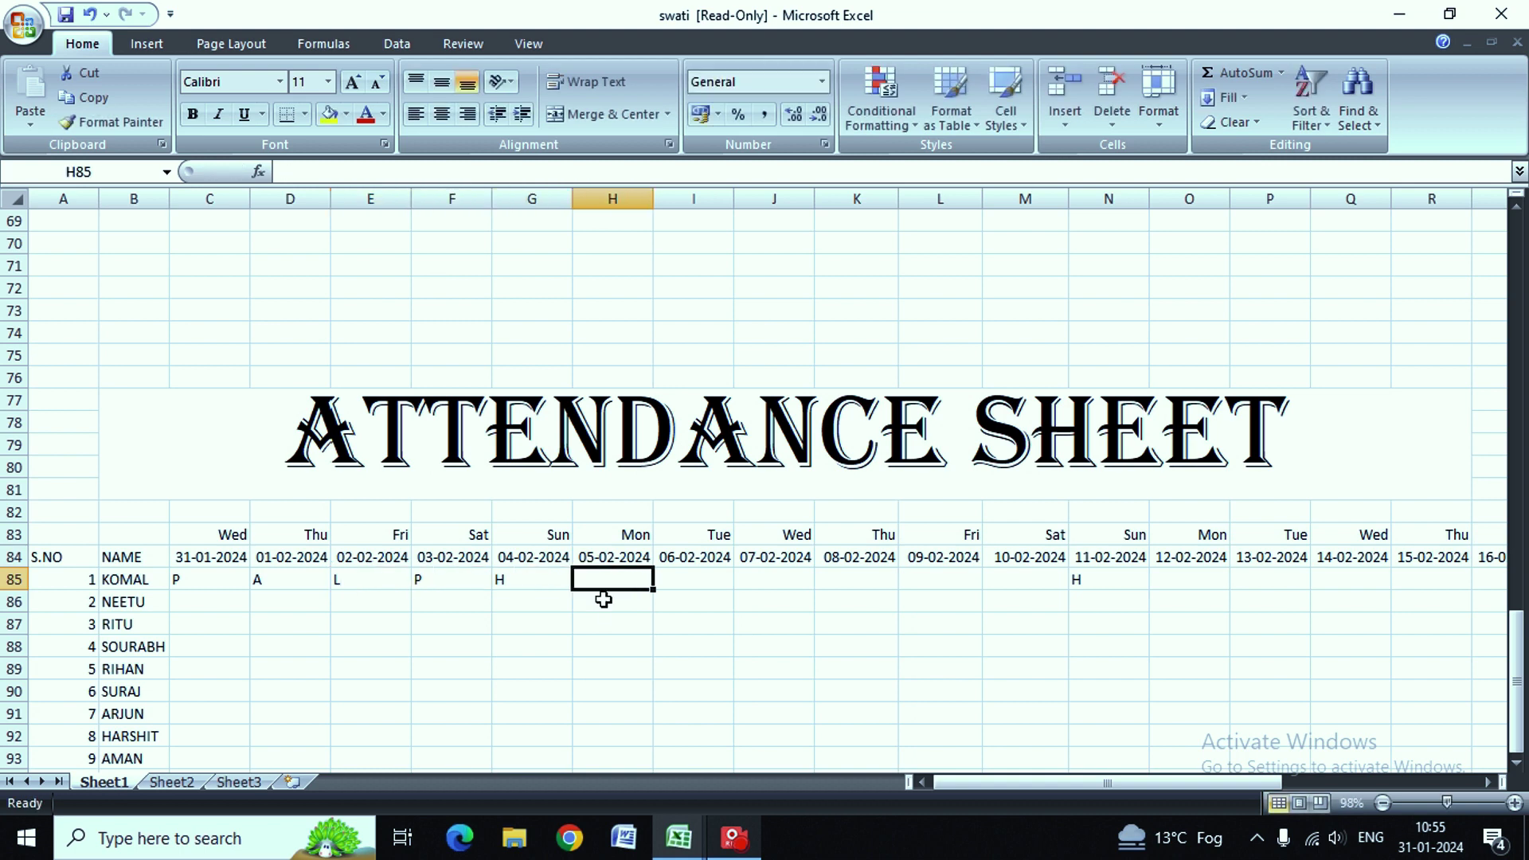
key("Right")
key("Down")
type("P")
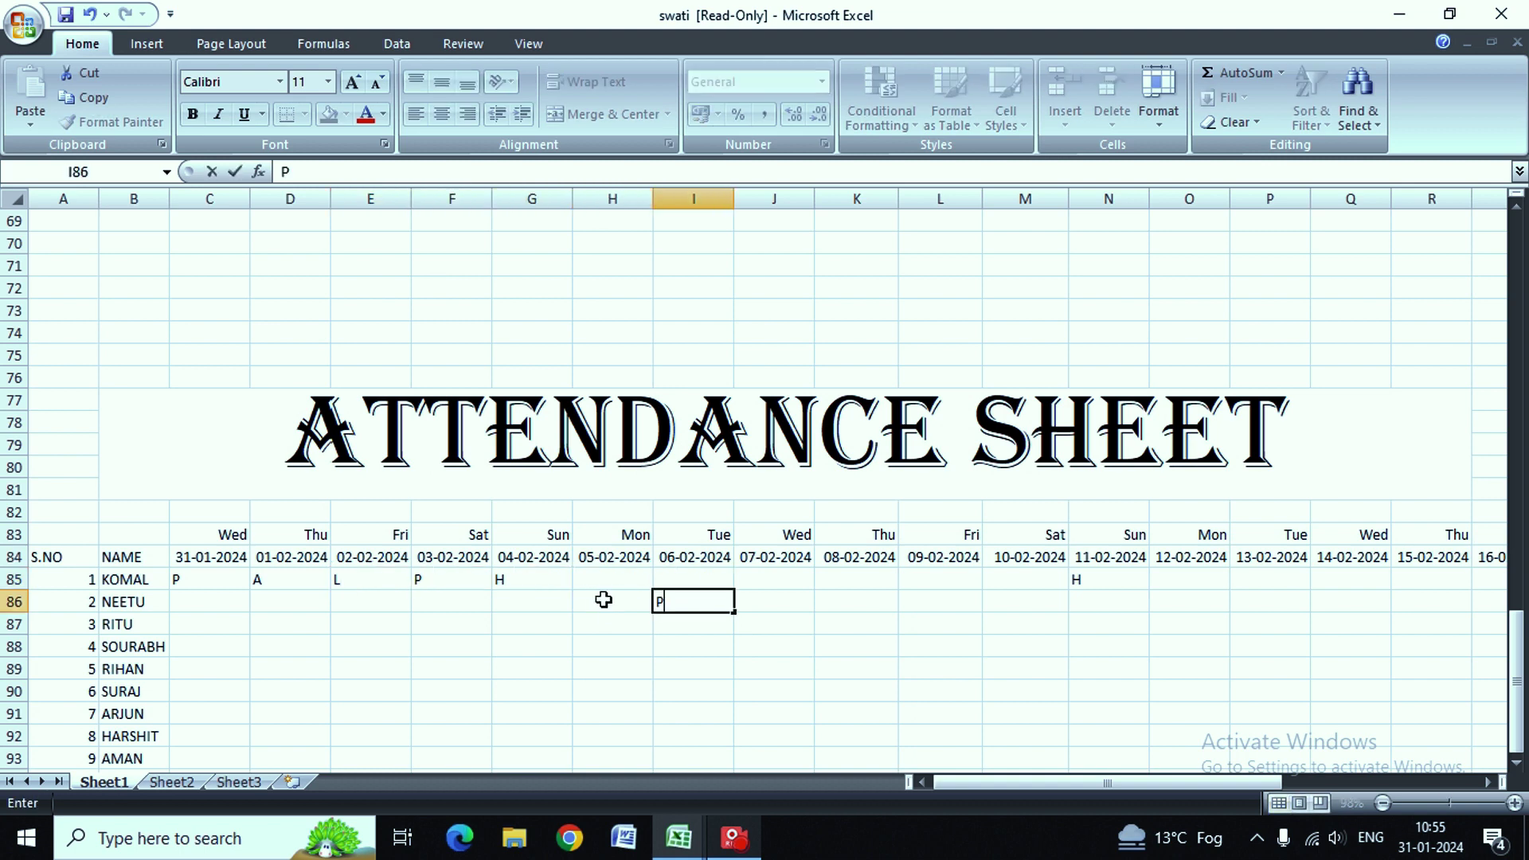
key("Up")
key("Left")
type("P")
key("Right")
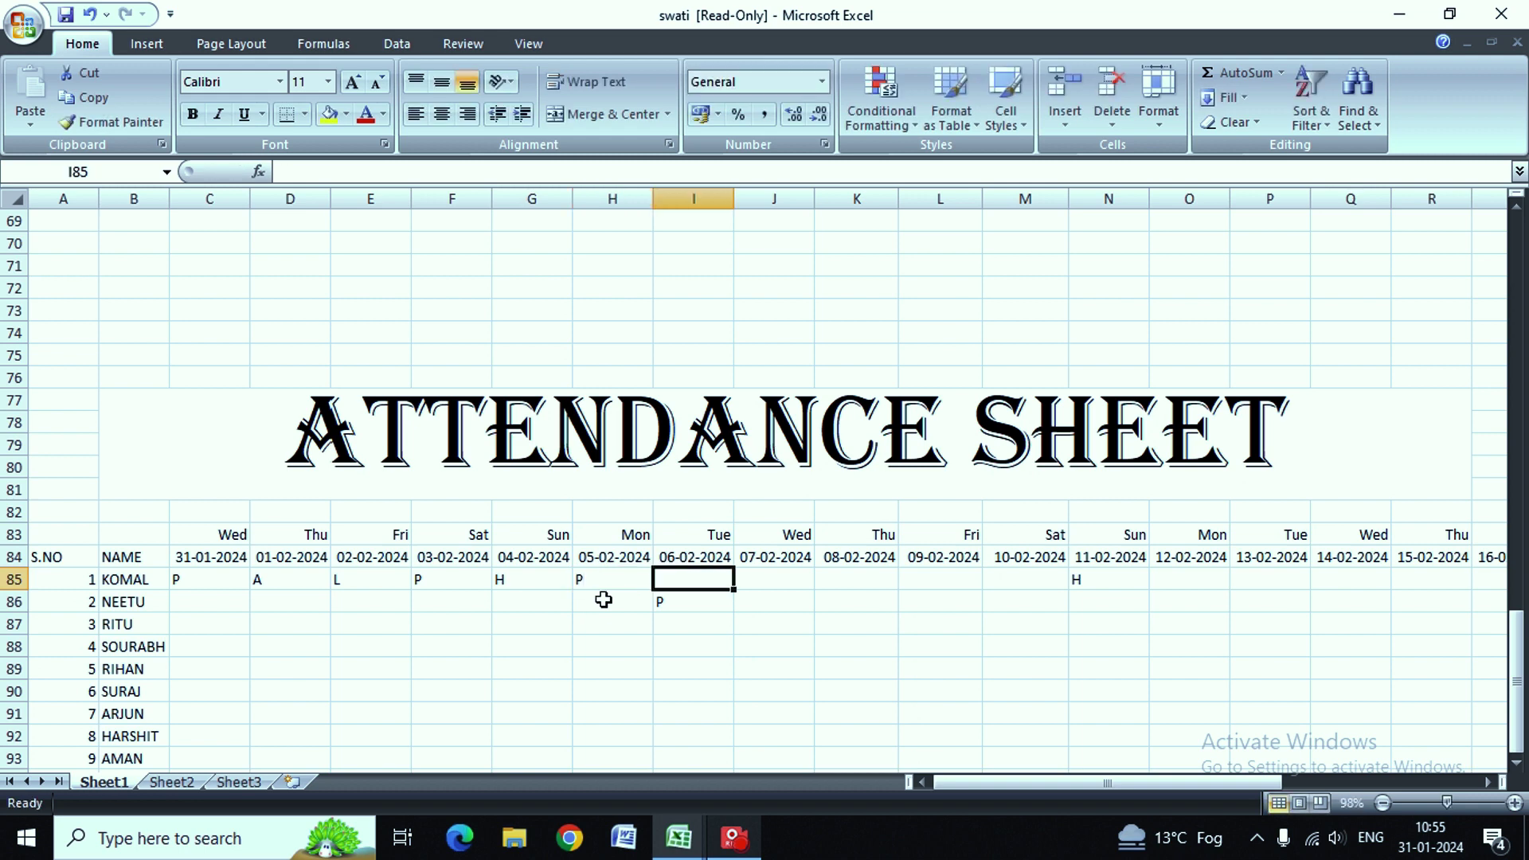
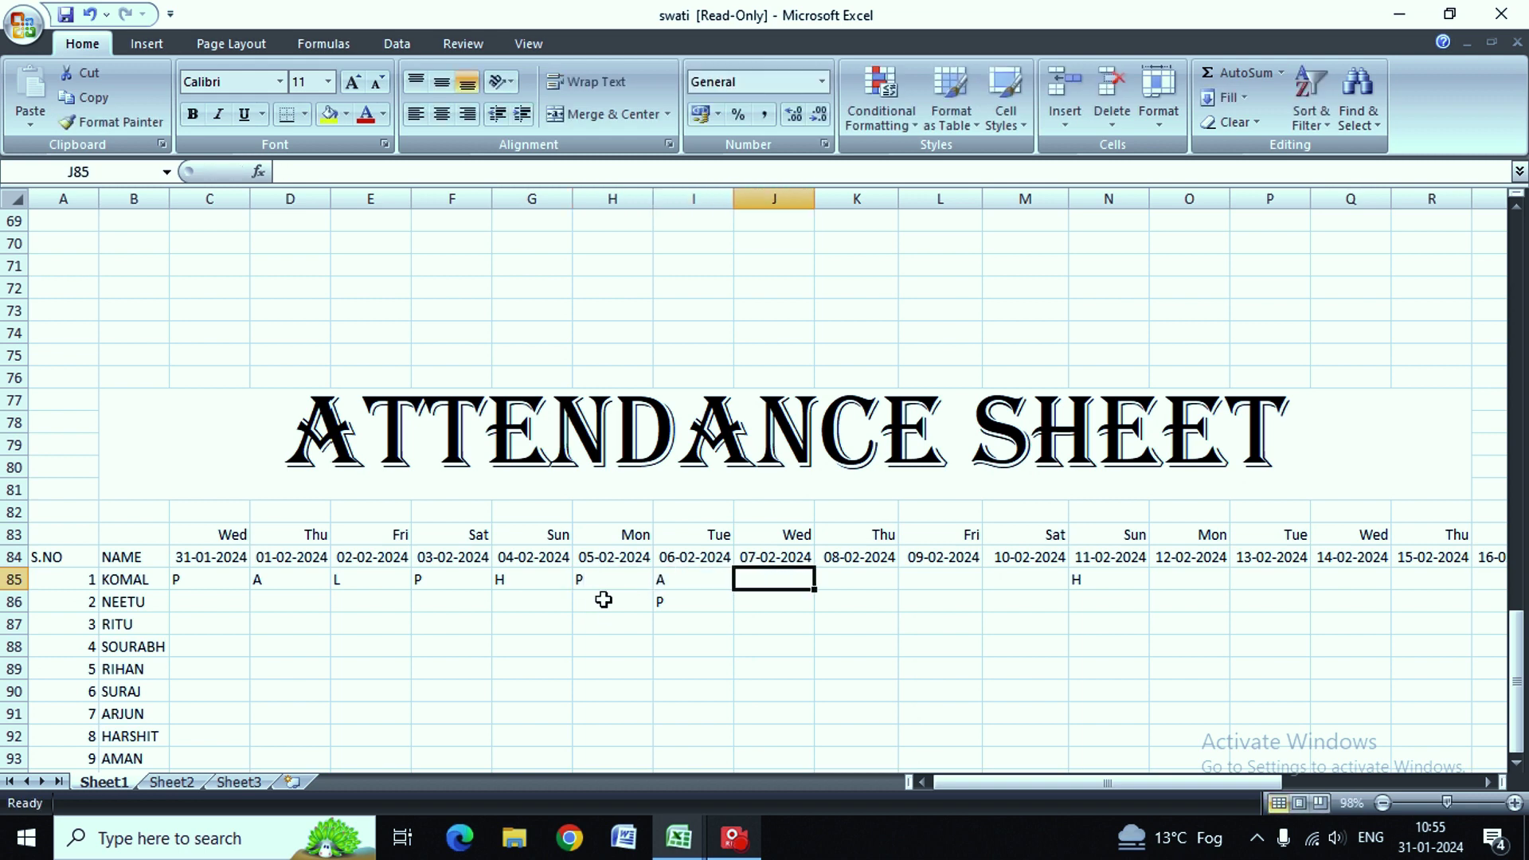
Step: Enter H, A, L, P and P for the next dates in row 85, correcting J85 to A
type("H")
key("Right")
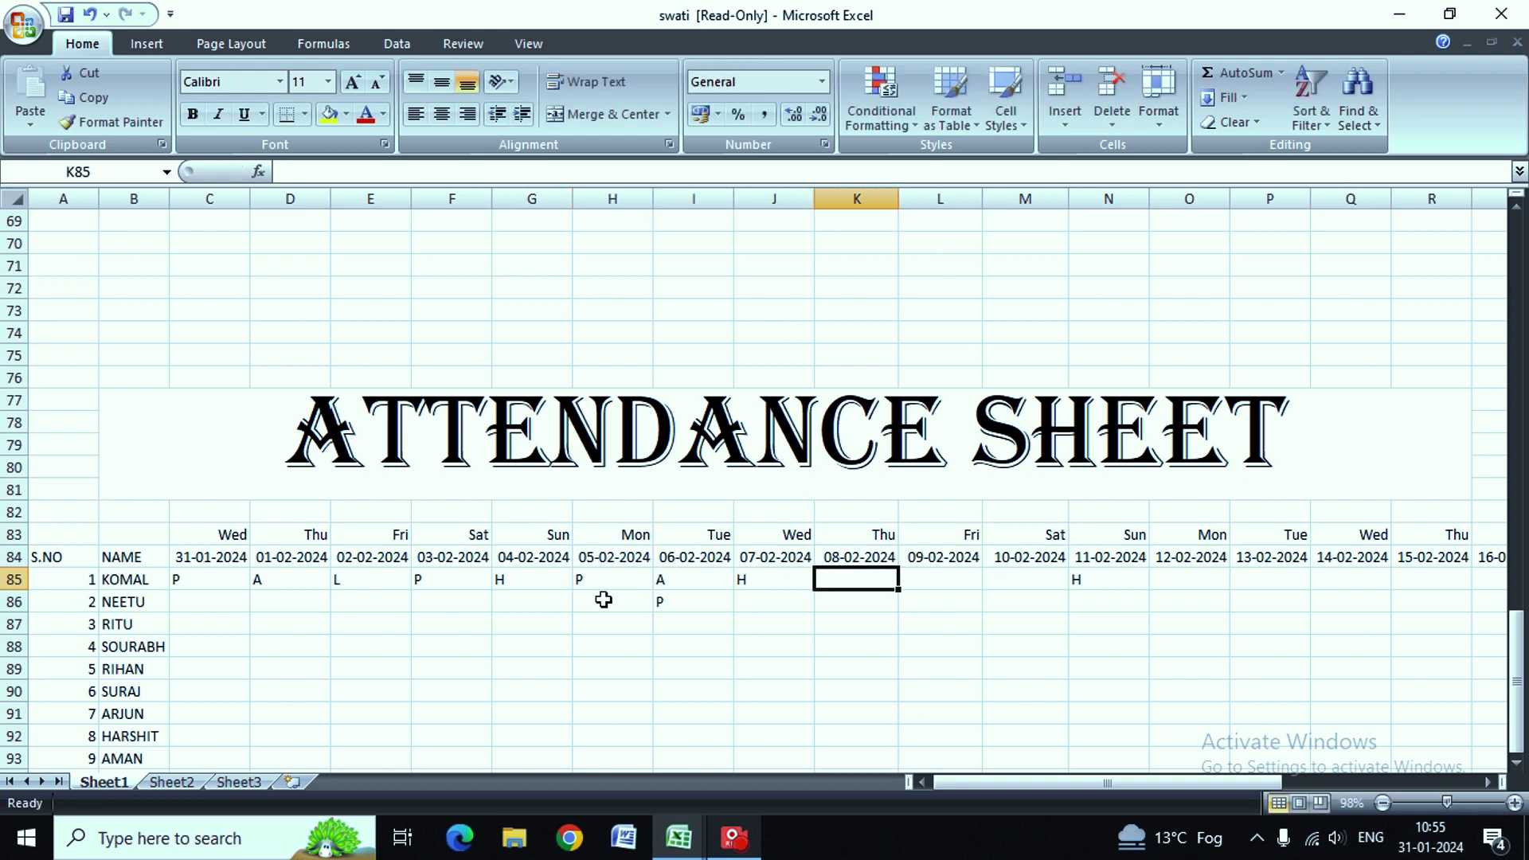
key("Left")
type("A")
key("Right")
type("L")
key("Right")
key("Right")
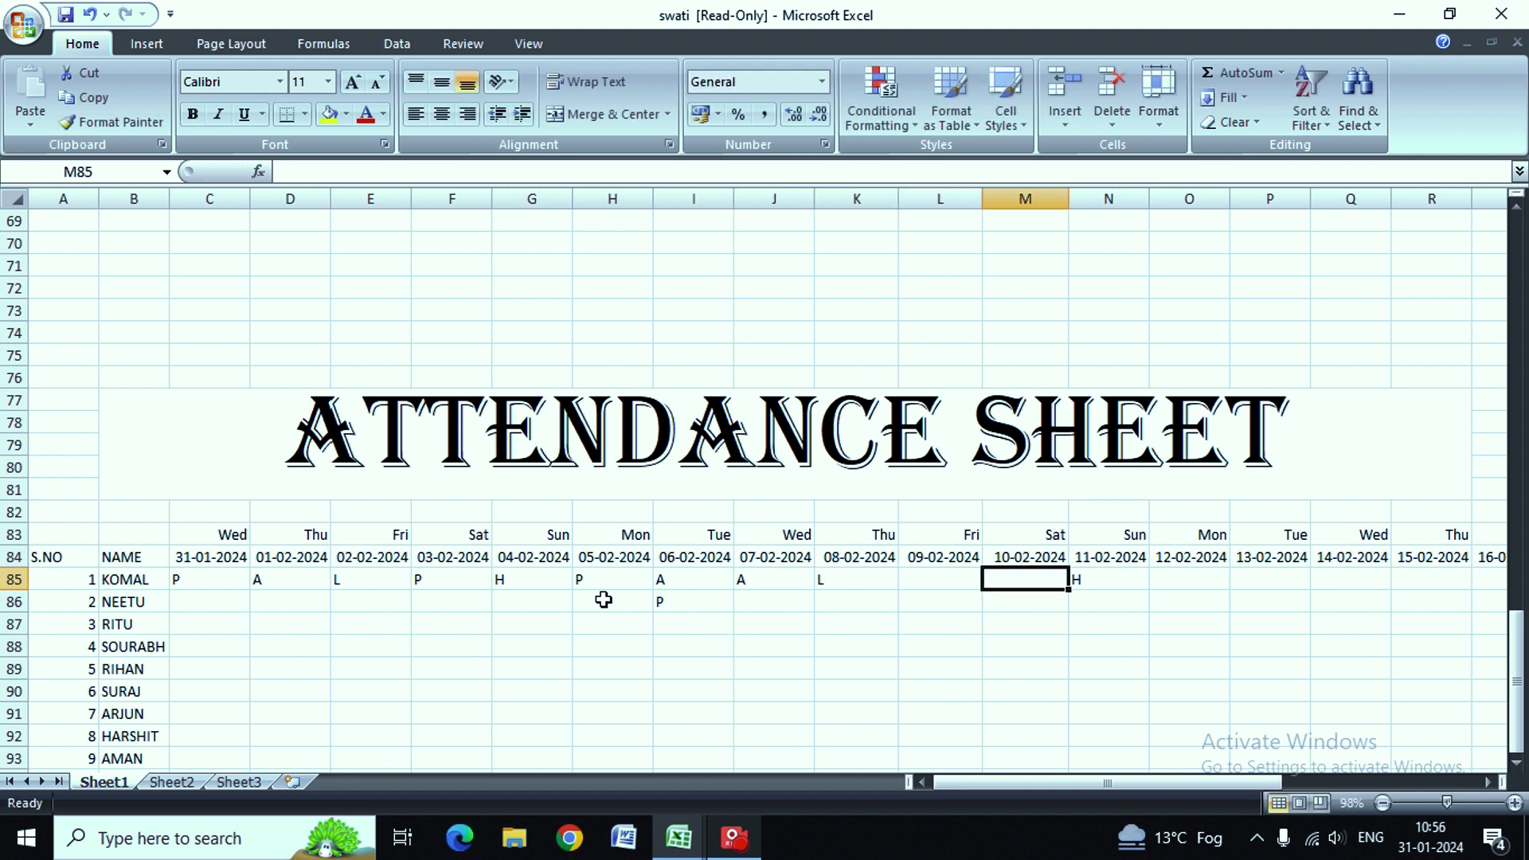
key("Left")
type("P")
key("Right")
type("P")
key("Right")
key("Right")
Step: Fill the remaining dates through AB85 with P, P, P, H, A, P, P, A, P, A, H
type("P\t")
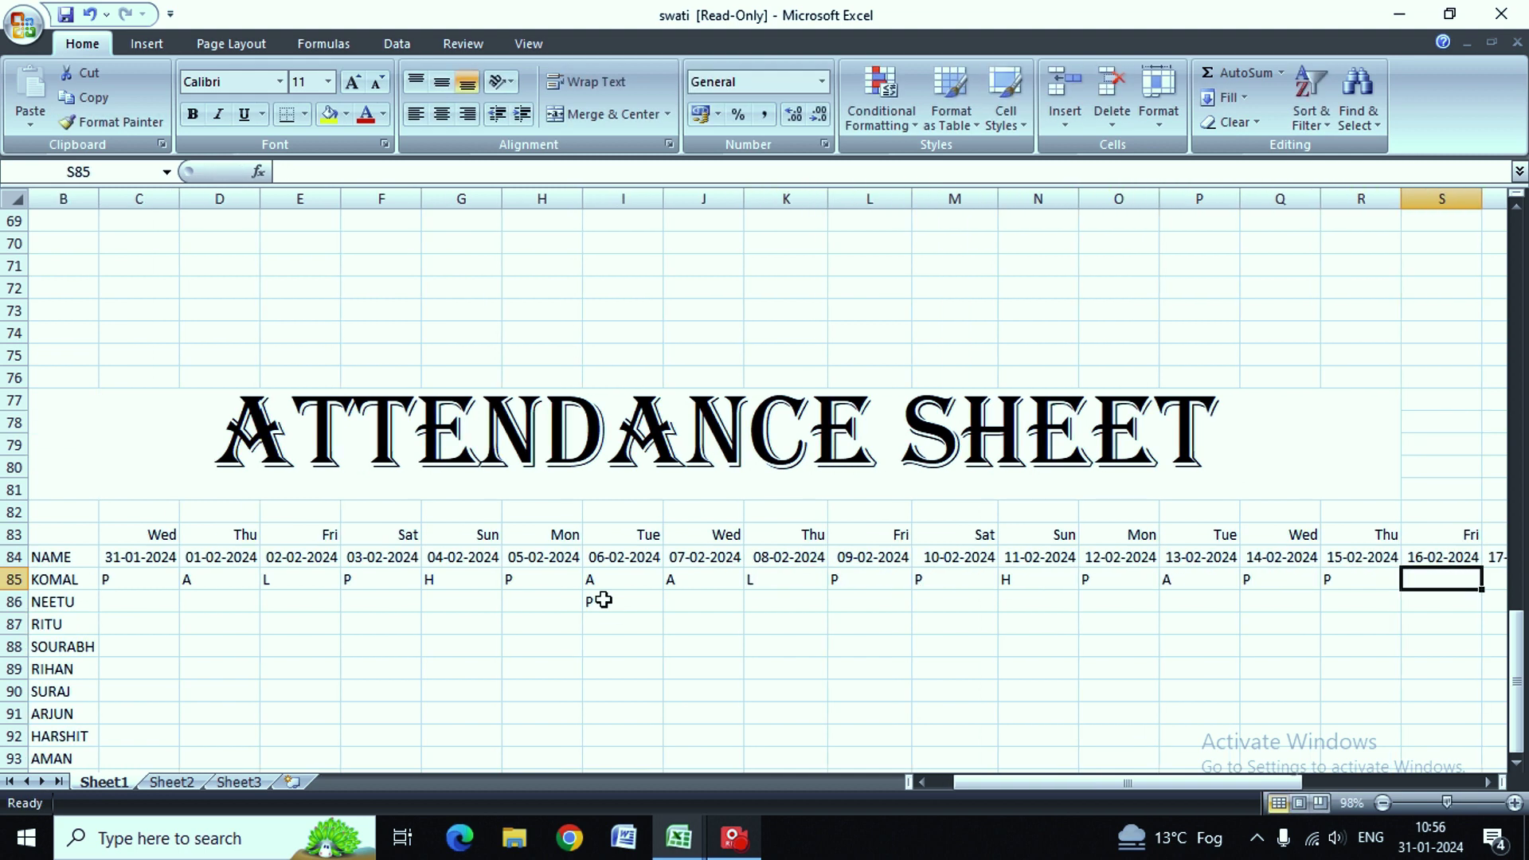
type("P\tP\tH\tA\tPP")
key("Tab")
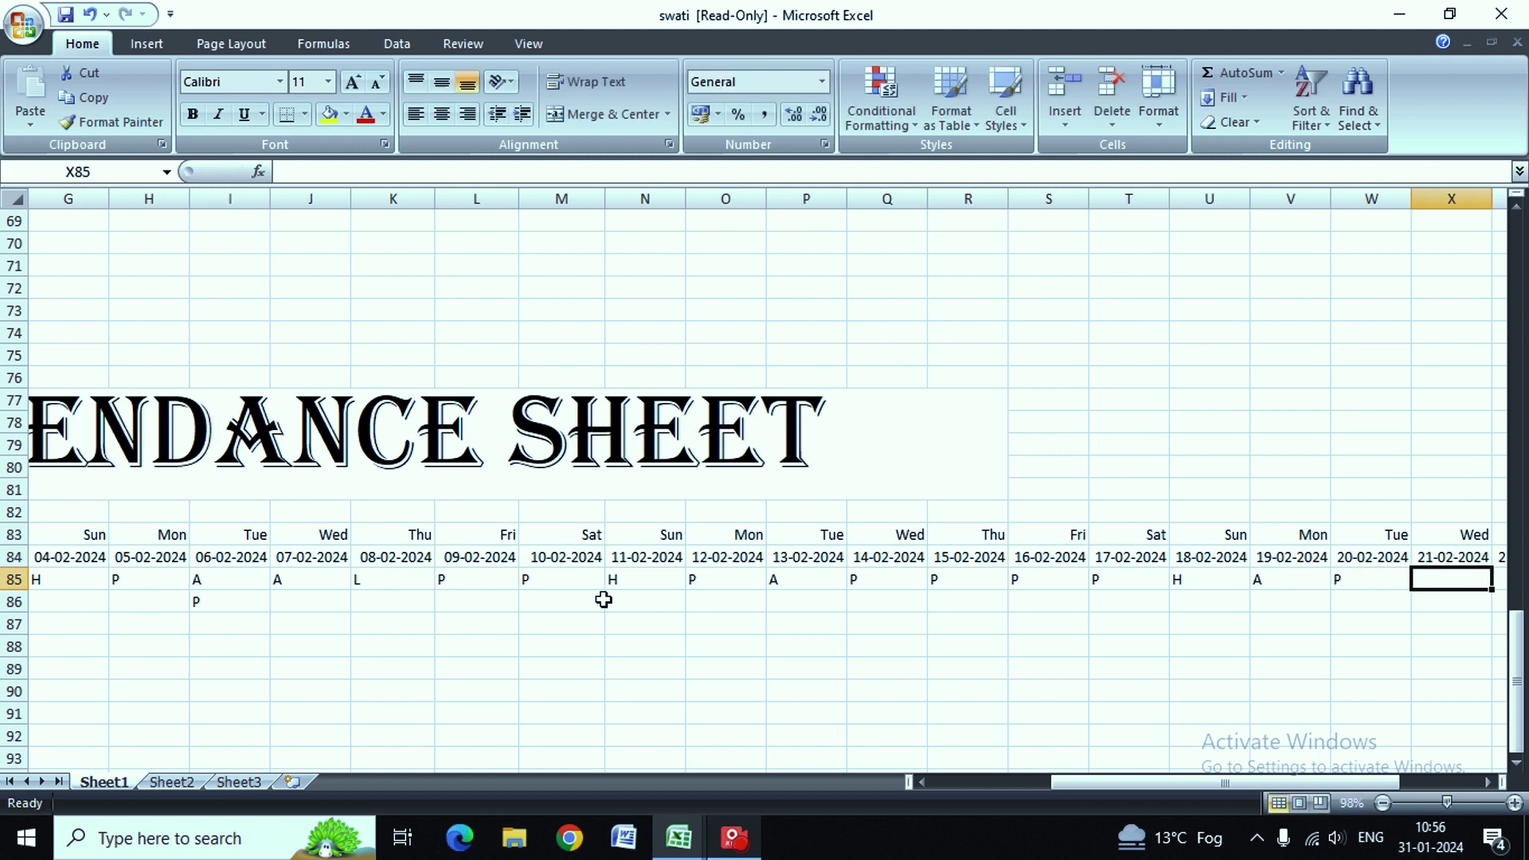
type("P\tA\tP\tA\tH")
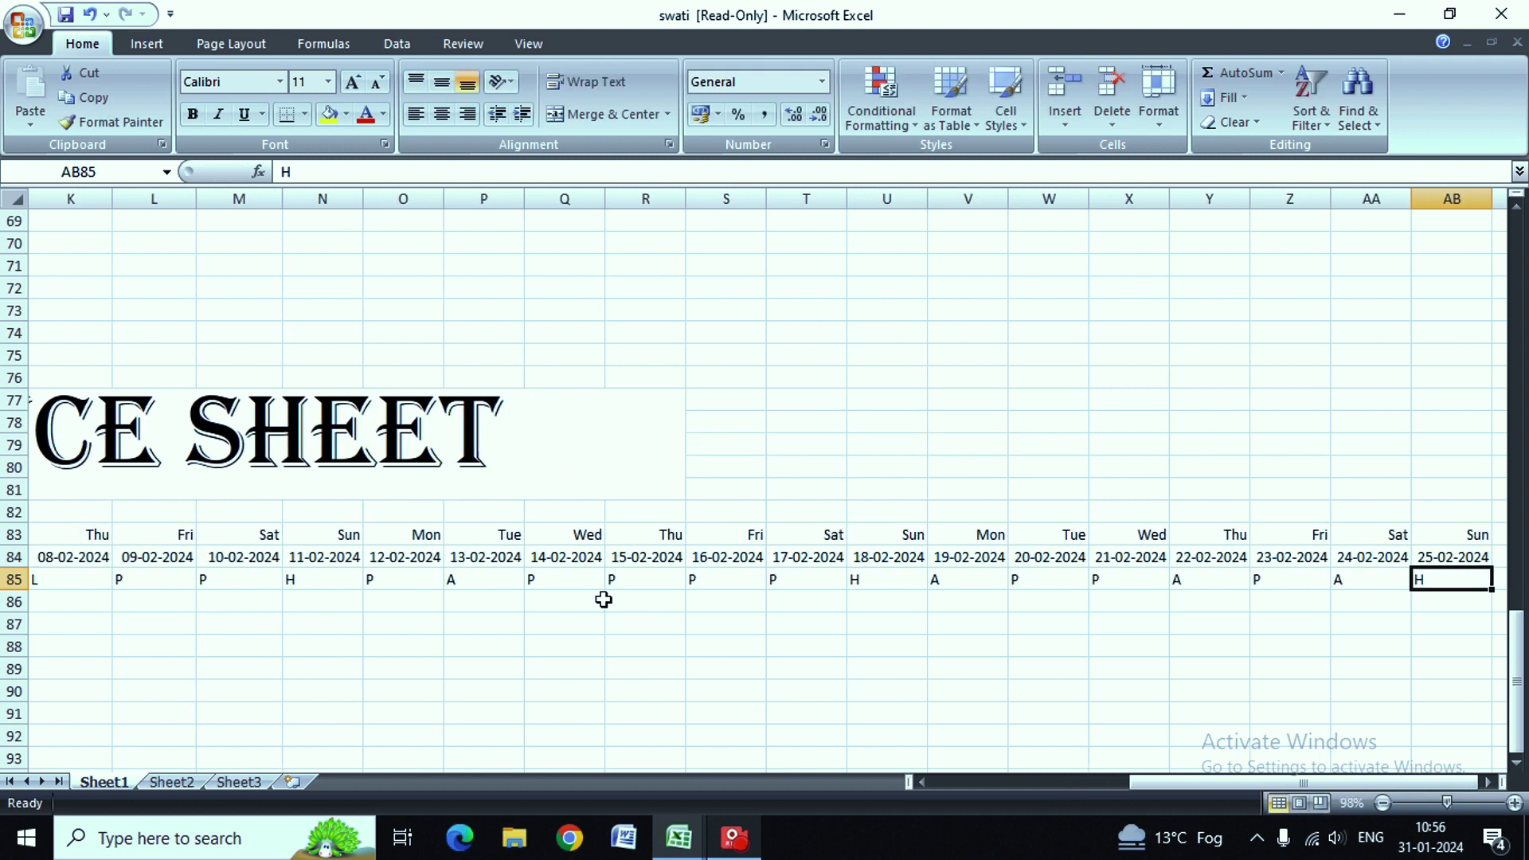
key("Return")
key("Right")
key("Left")
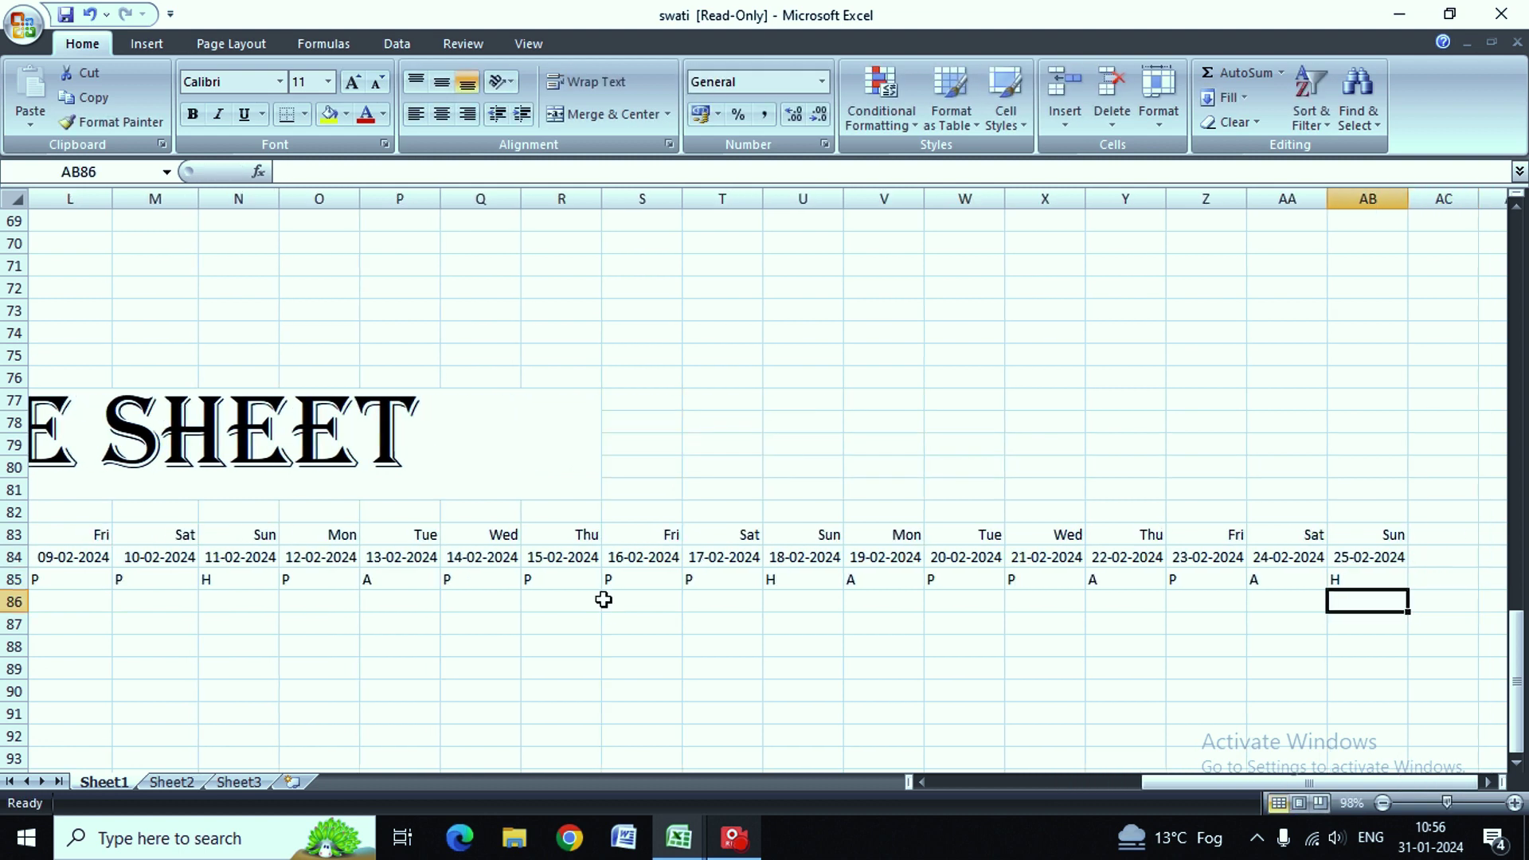
key("Left")
key("Left")
key("Left")
key("Left")
key("Left")
key("Left")
key("Right")
key("Right")
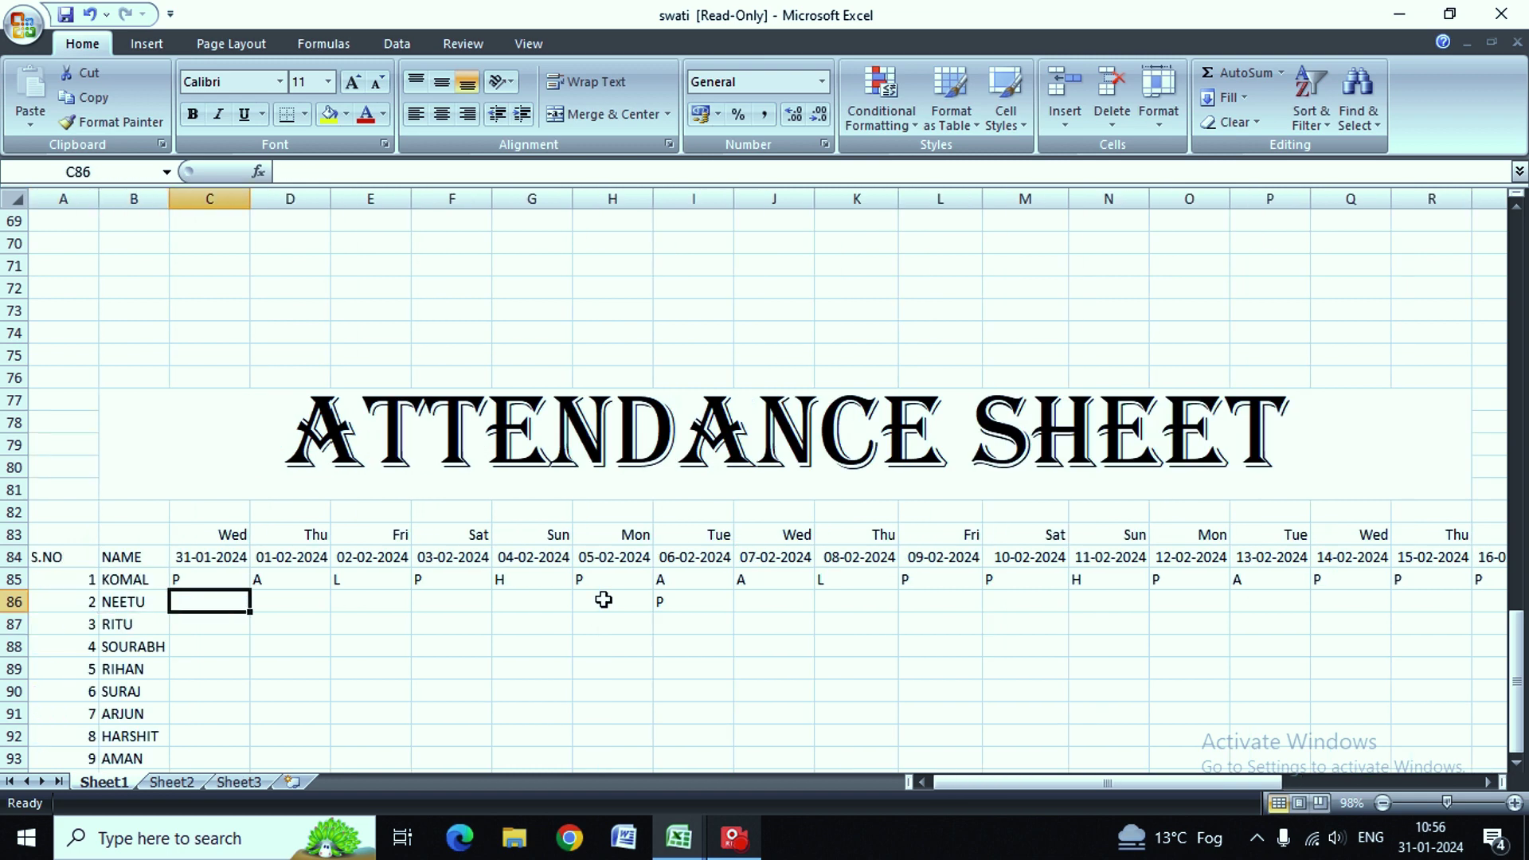
Step: Copy the first student's codes C85:AB85 and paste them into row 86
key("Up")
key("shift+Right")
key("shift+Right")
key("shift+Right")
key("shift+Right")
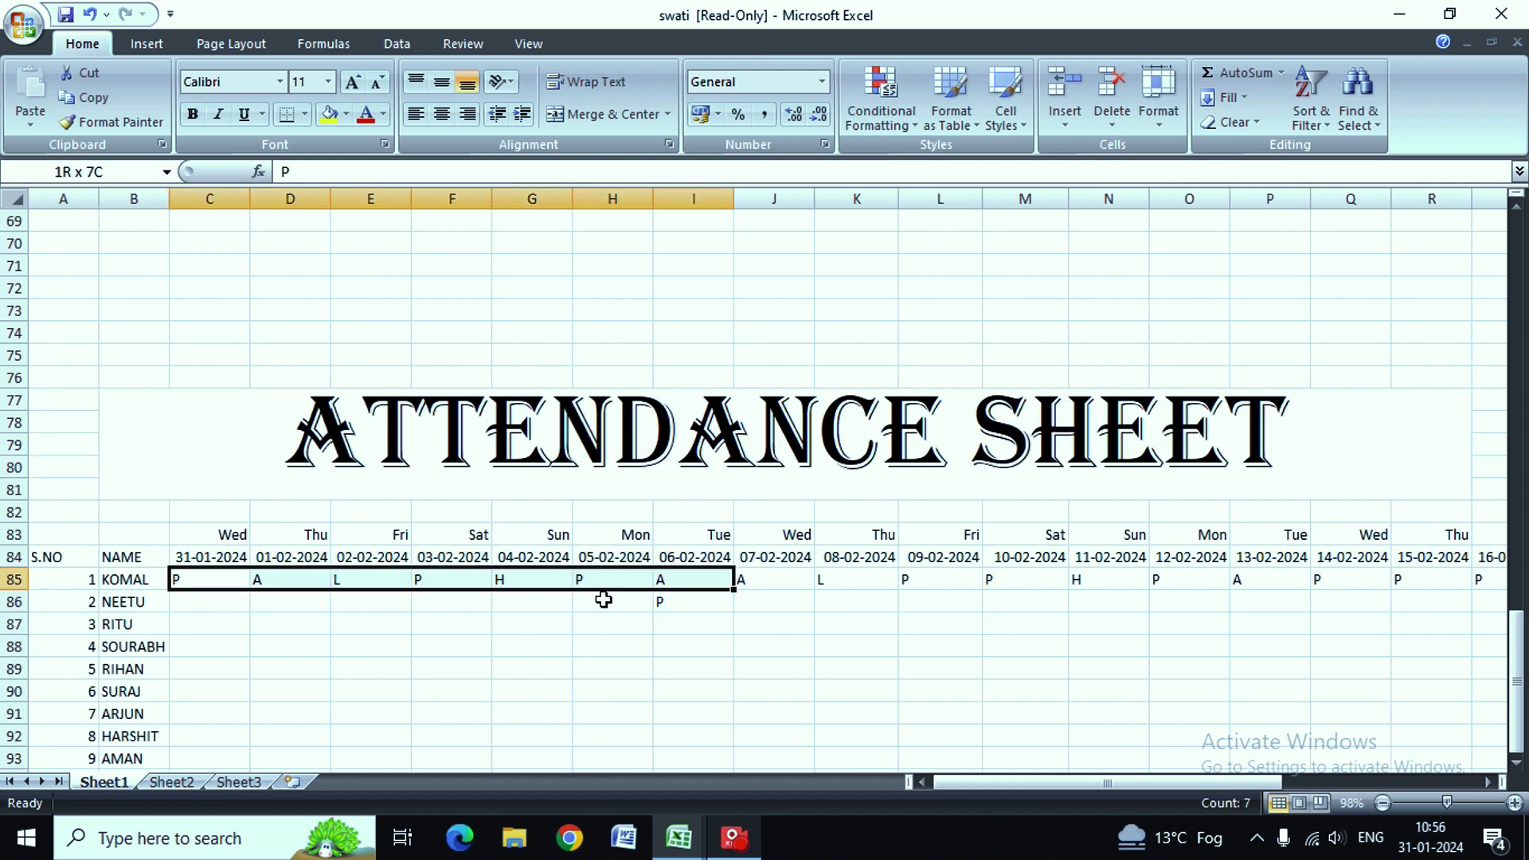
key("shift+Right")
key("shift+Right")
key("shift+Right")
key("shift+Right")
key("shift+Right")
key("shift+Right")
key("shift+Right")
key("shift+Right")
key("shift+Right")
key("shift+Right")
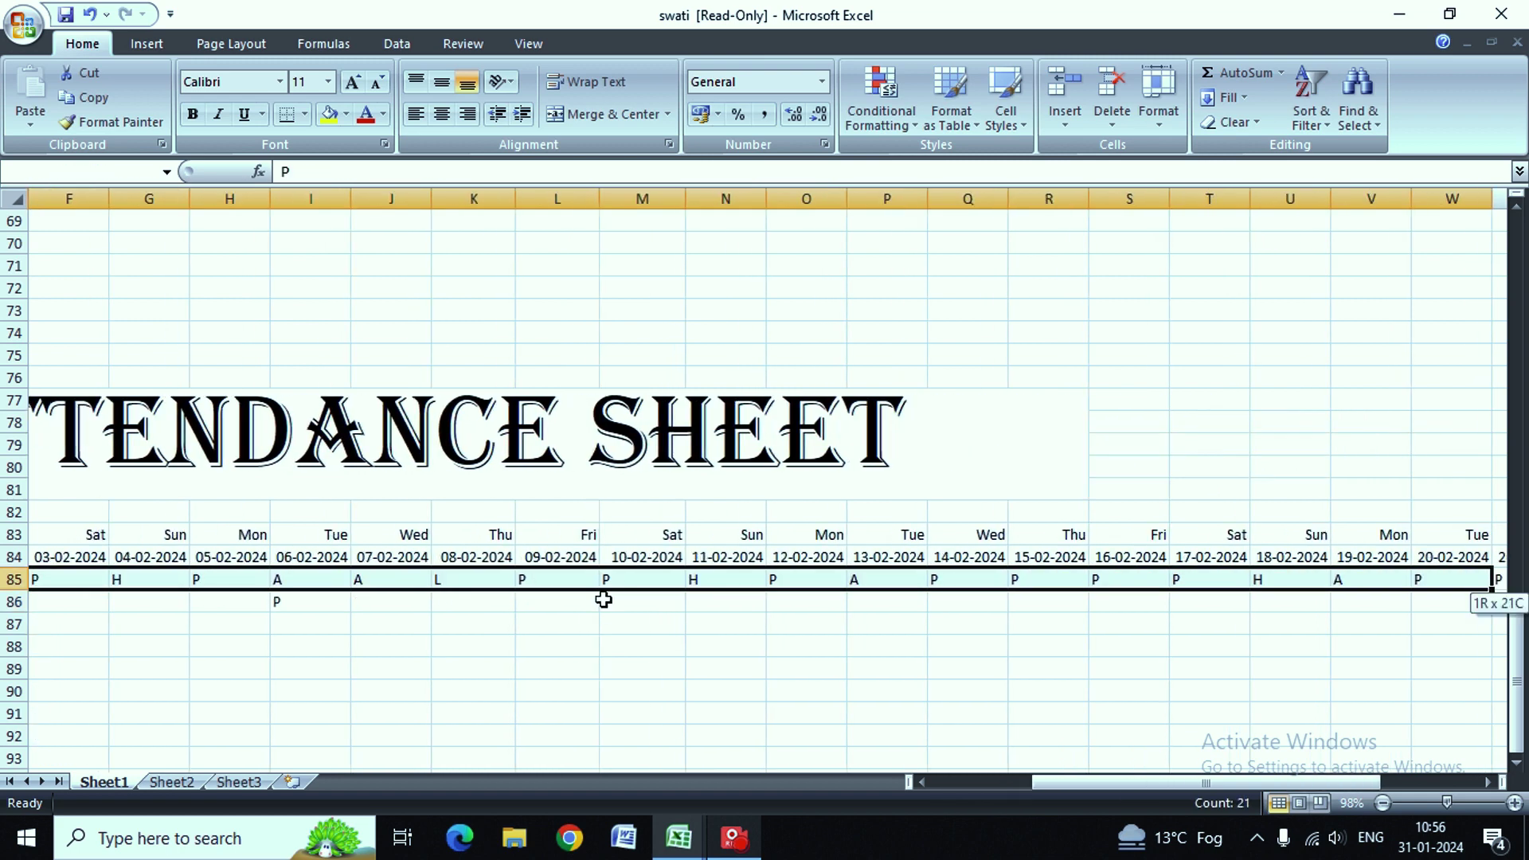
key("shift+Right")
key("shift+Right")
key("shift+Right")
key("shift+Right")
key("shift+Right")
key("shift+Right")
key("shift+Right")
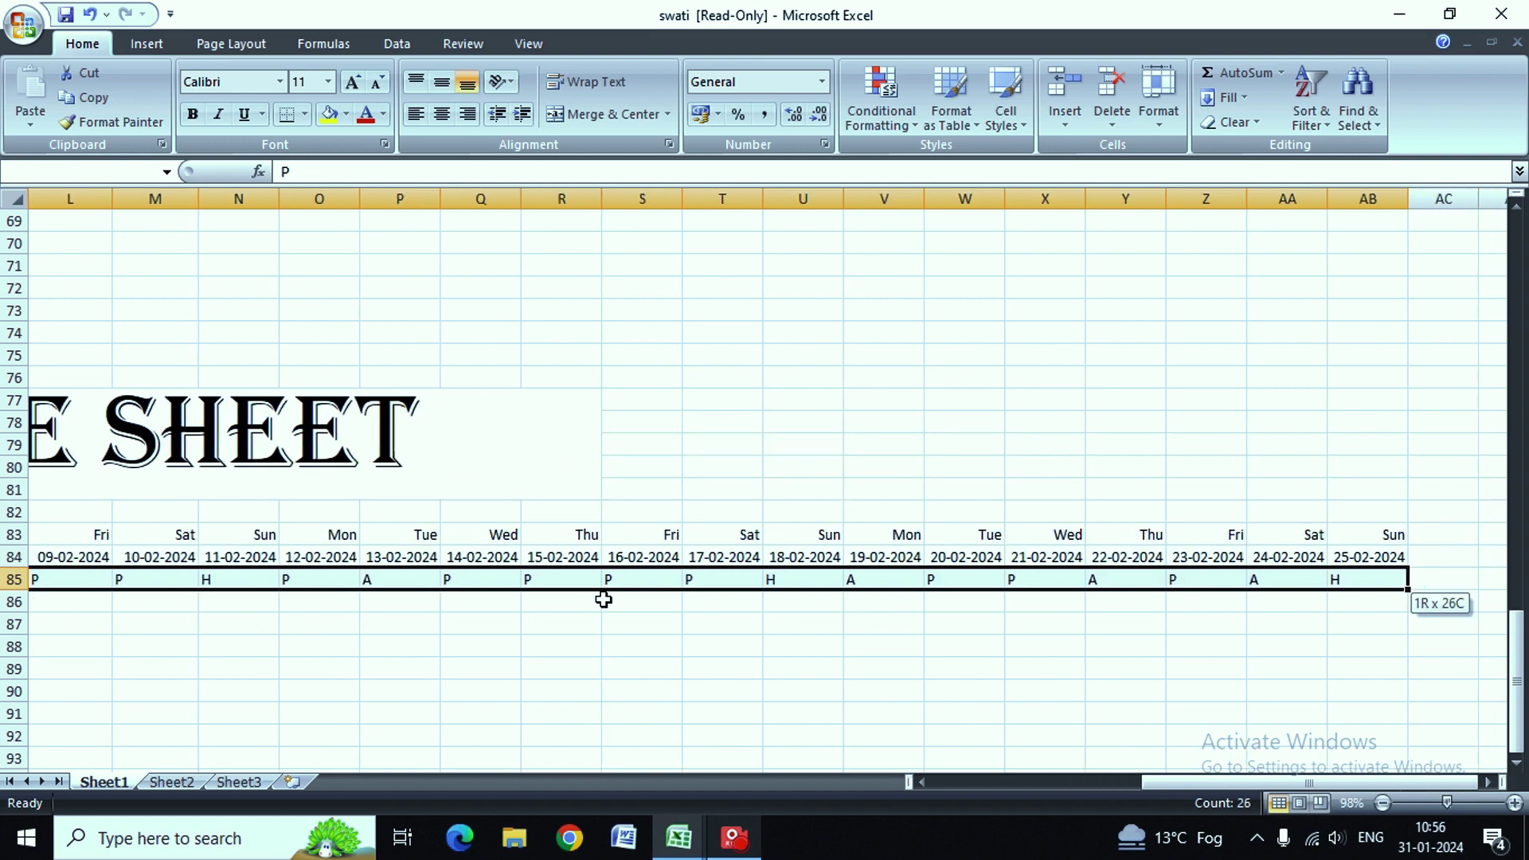
key("ctrl+c")
key("Down")
key("Left")
key("Right")
key("ctrl+v")
Step: Paste the attendance codes into the third, fourth and fifth student rows
key("ctrl+c")
key("Down")
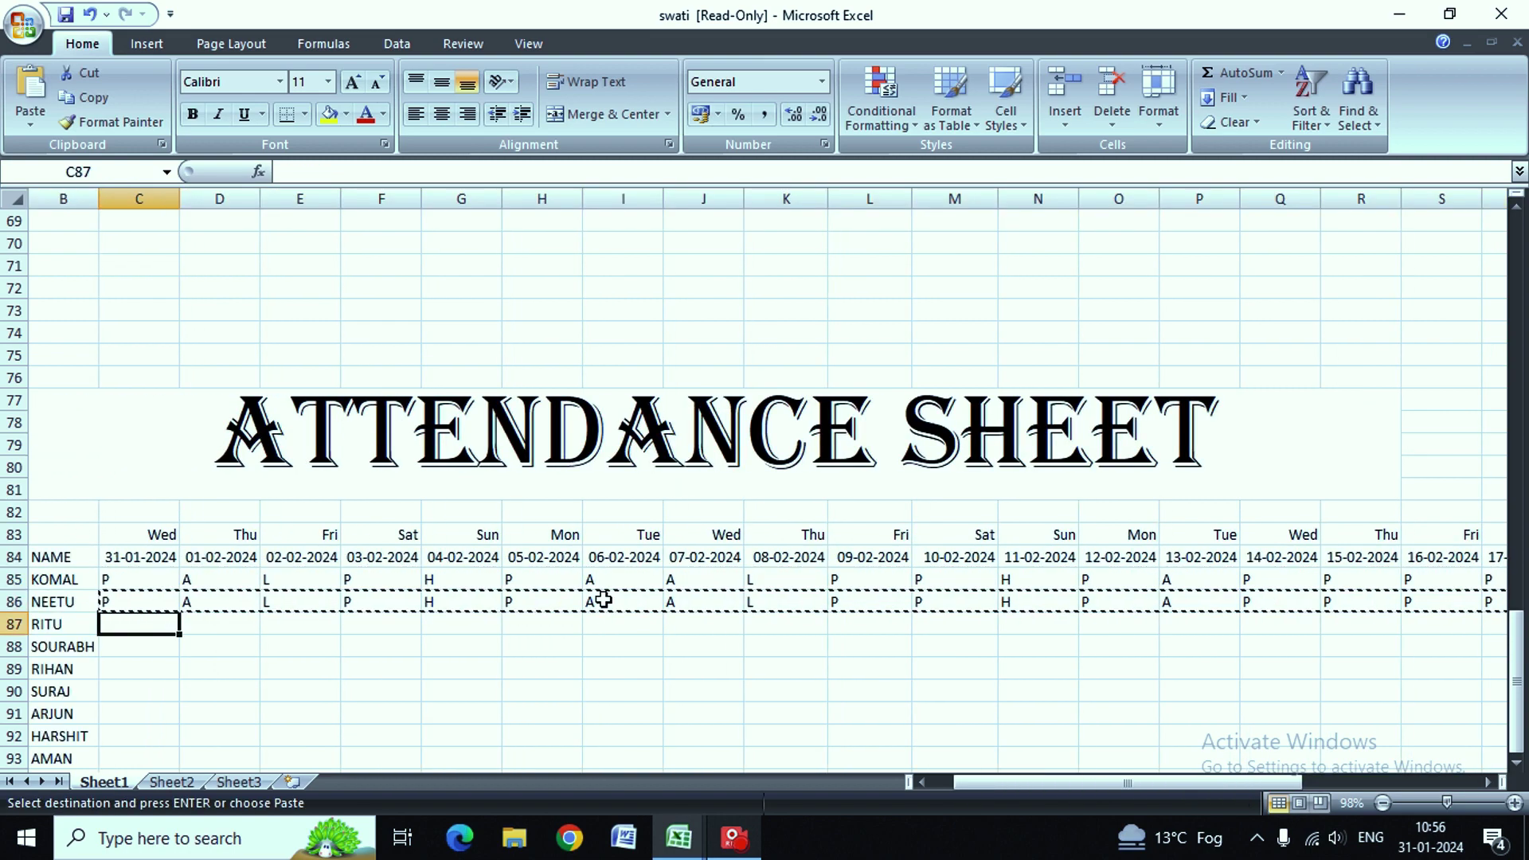
key("ctrl+v")
key("ctrl+c")
key("Down")
key("ctrl+v")
key("ctrl+Down")
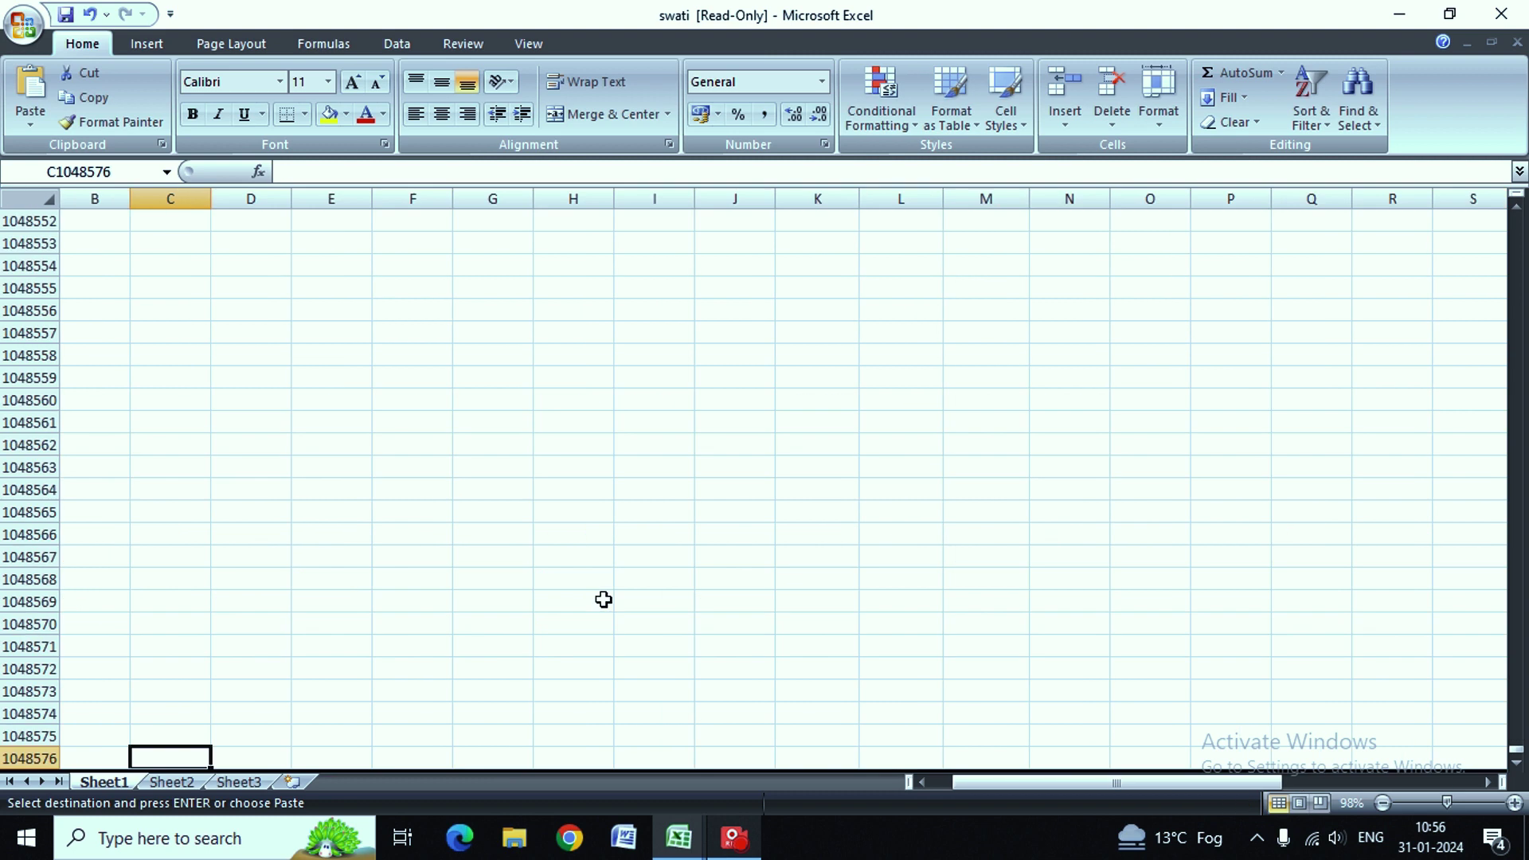
key("ctrl+Up")
key("Down")
key("ctrl+v")
left_click(604, 599)
Step: Paste the attendance codes into the sixth through ninth student rows, down to row 93
key("Up")
key("Up")
key("Up")
key("Up")
key("Left")
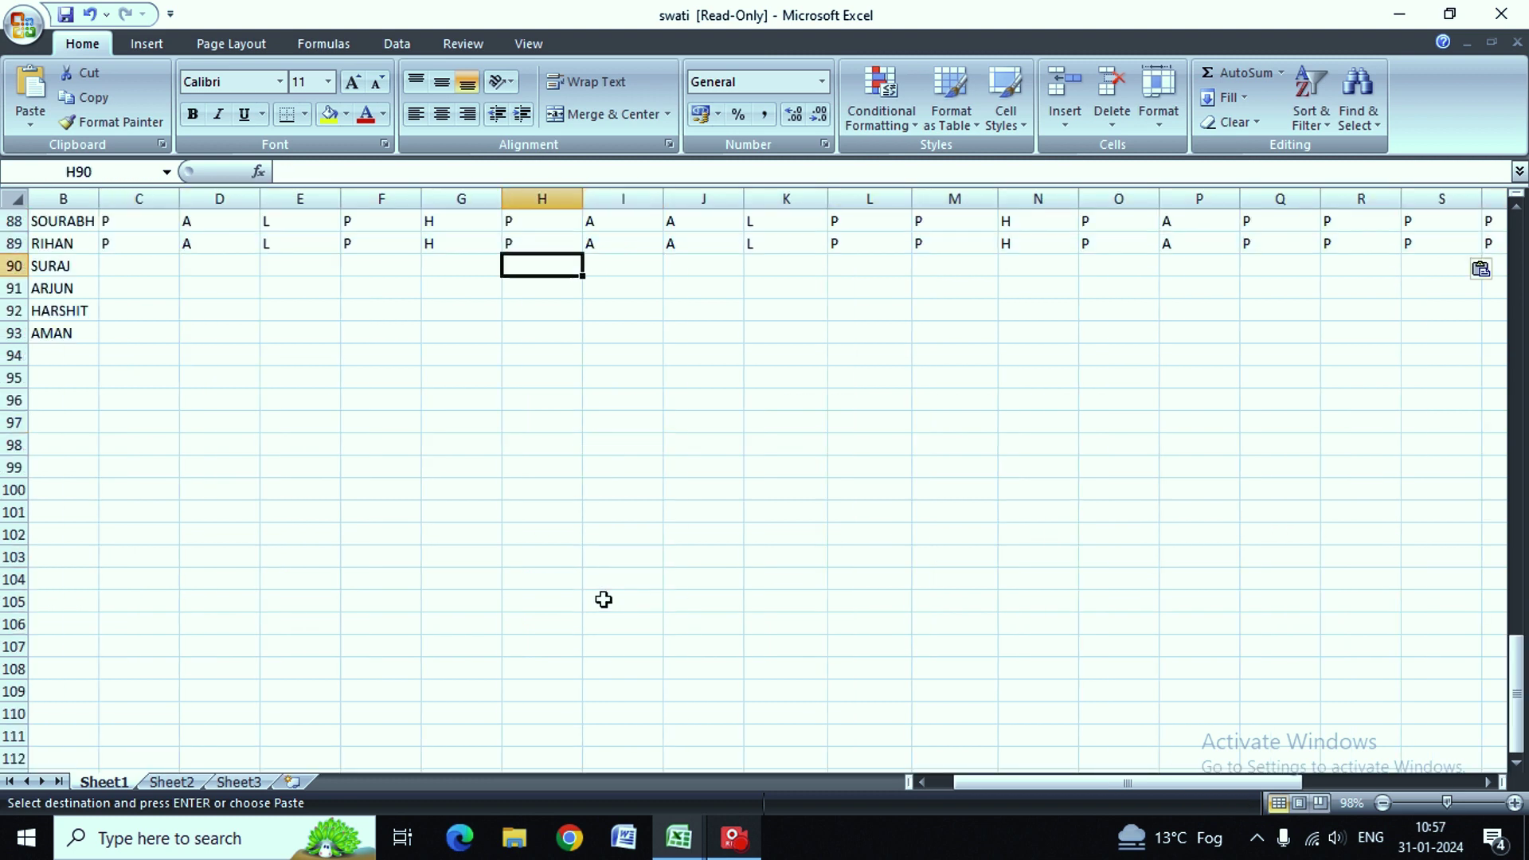
key("Left")
key("Left")
key("Left")
key("ctrl+v")
key("ctrl+c")
key("Down")
key("ctrl+v")
key("ctrl+c")
key("Down")
key("ctrl+v")
key("ctrl+c")
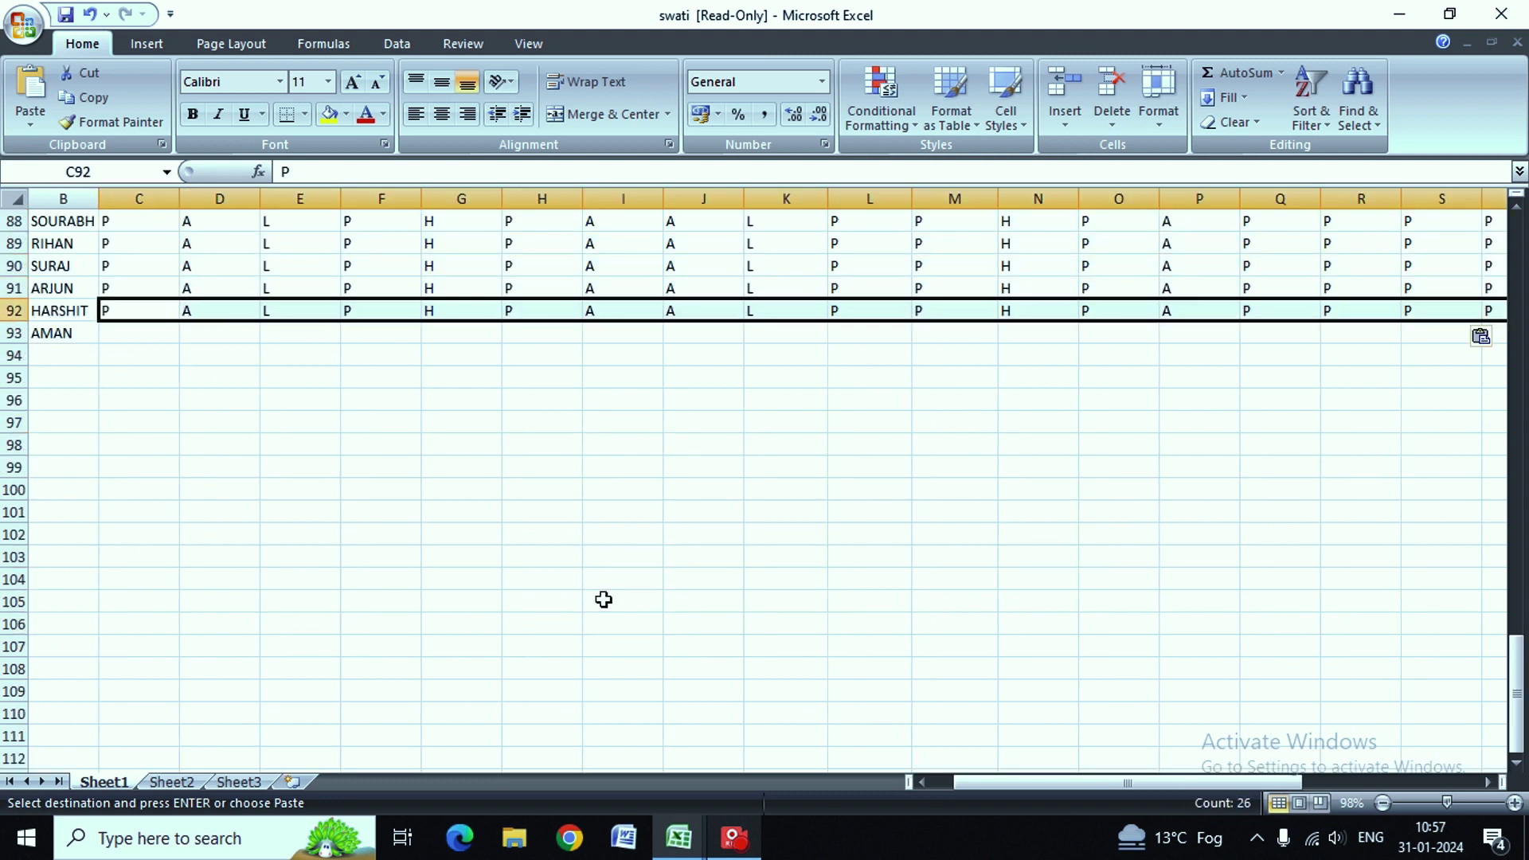
key("Down")
key("ctrl+v")
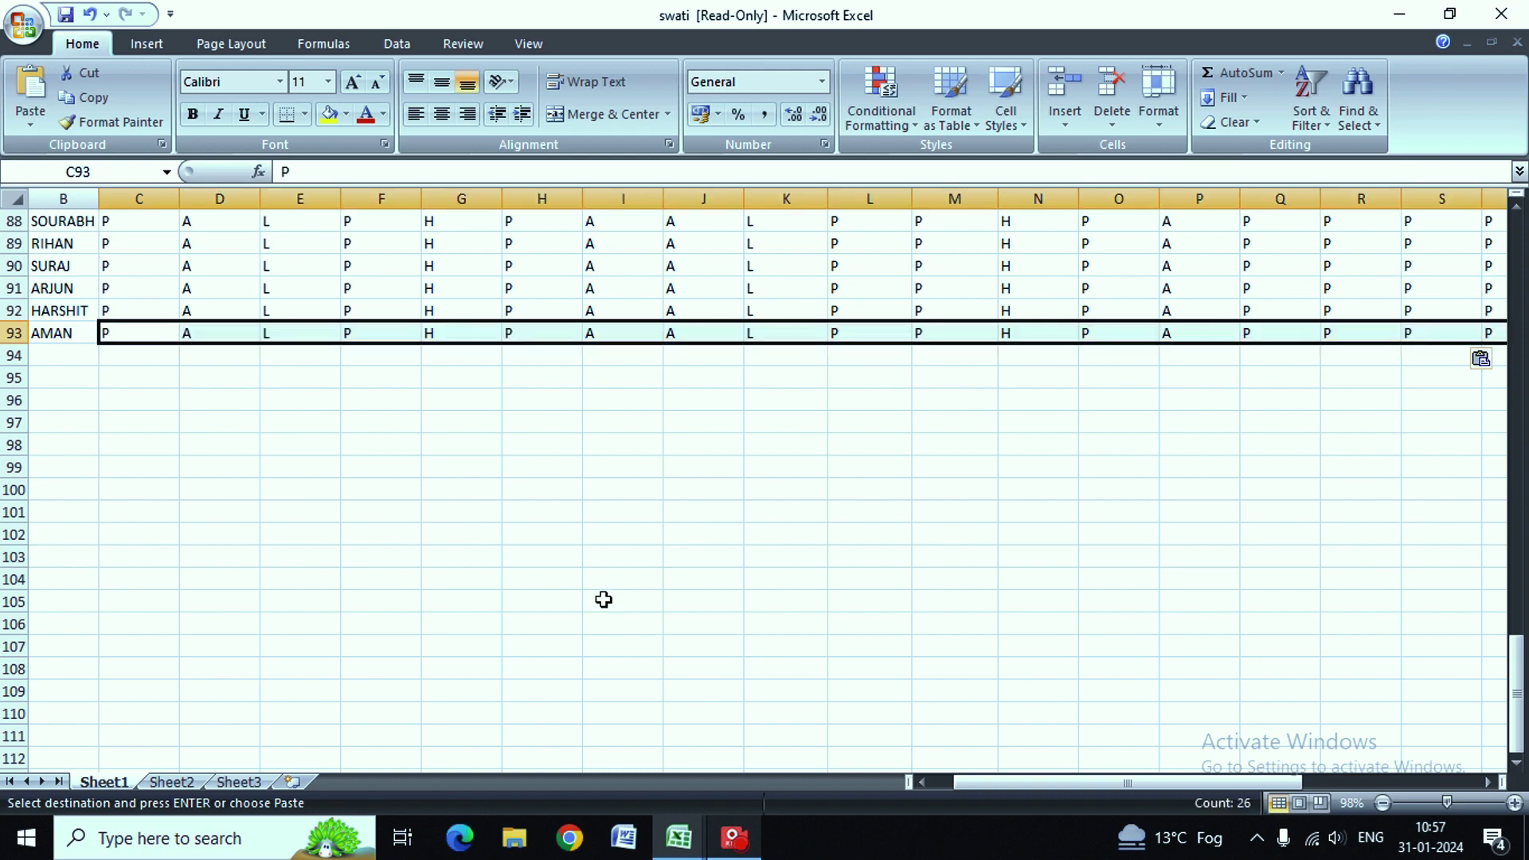
Step: Review the pasted codes, cancel the copy, and reach the empty column after 25-02-2024
key("Right")
key("Right")
key("Right")
key("Right")
key("Up")
key("Up")
key("Up")
key("Up")
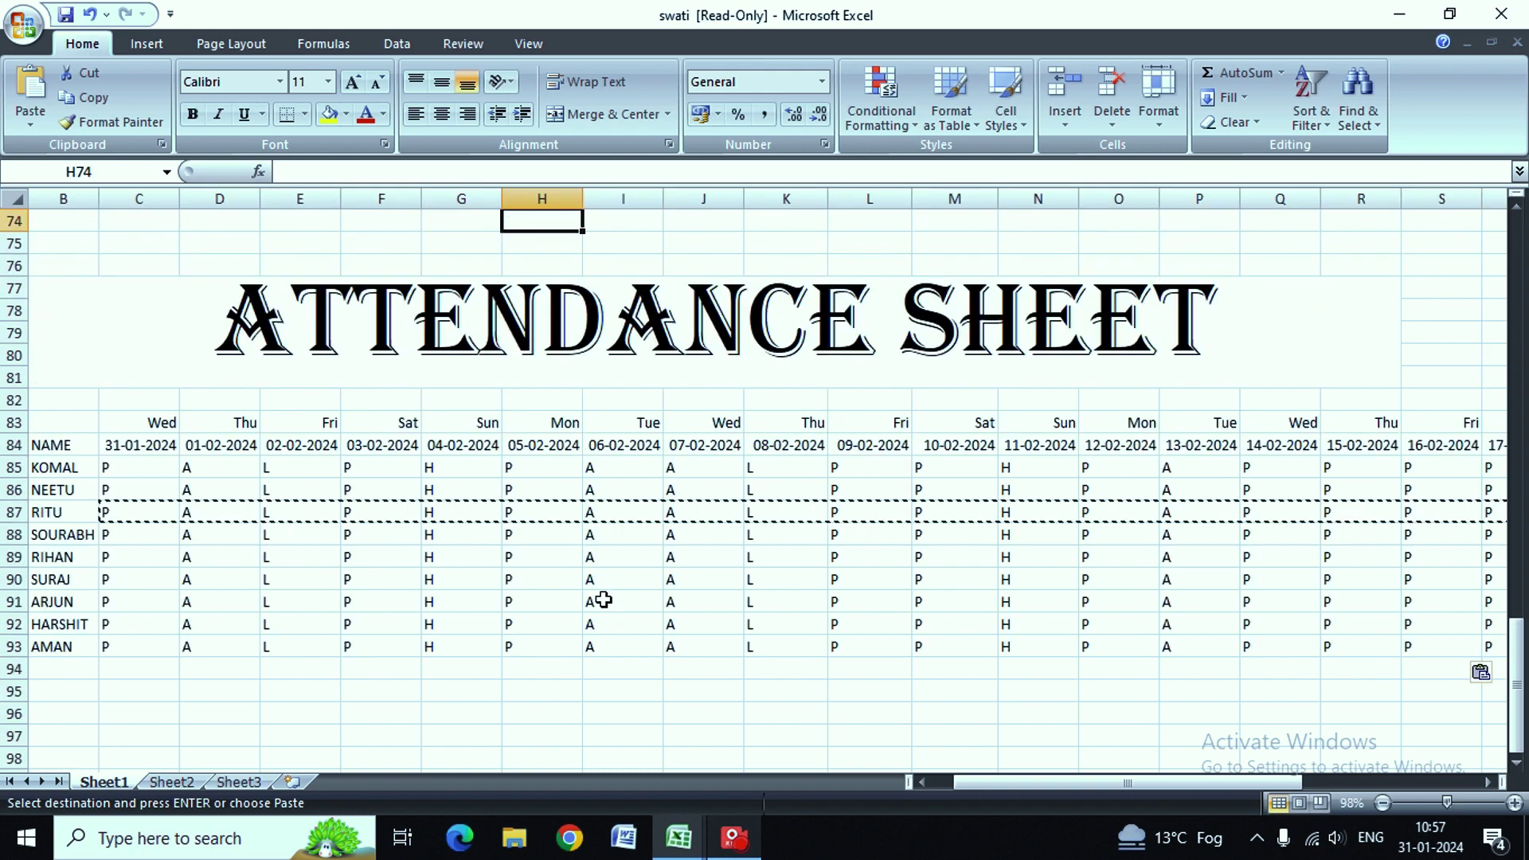
key("Up")
key("Up")
key("Up")
key("Right")
key("Right")
key("Right")
key("Right")
key("Right")
key("Right")
key("Down")
key("Down")
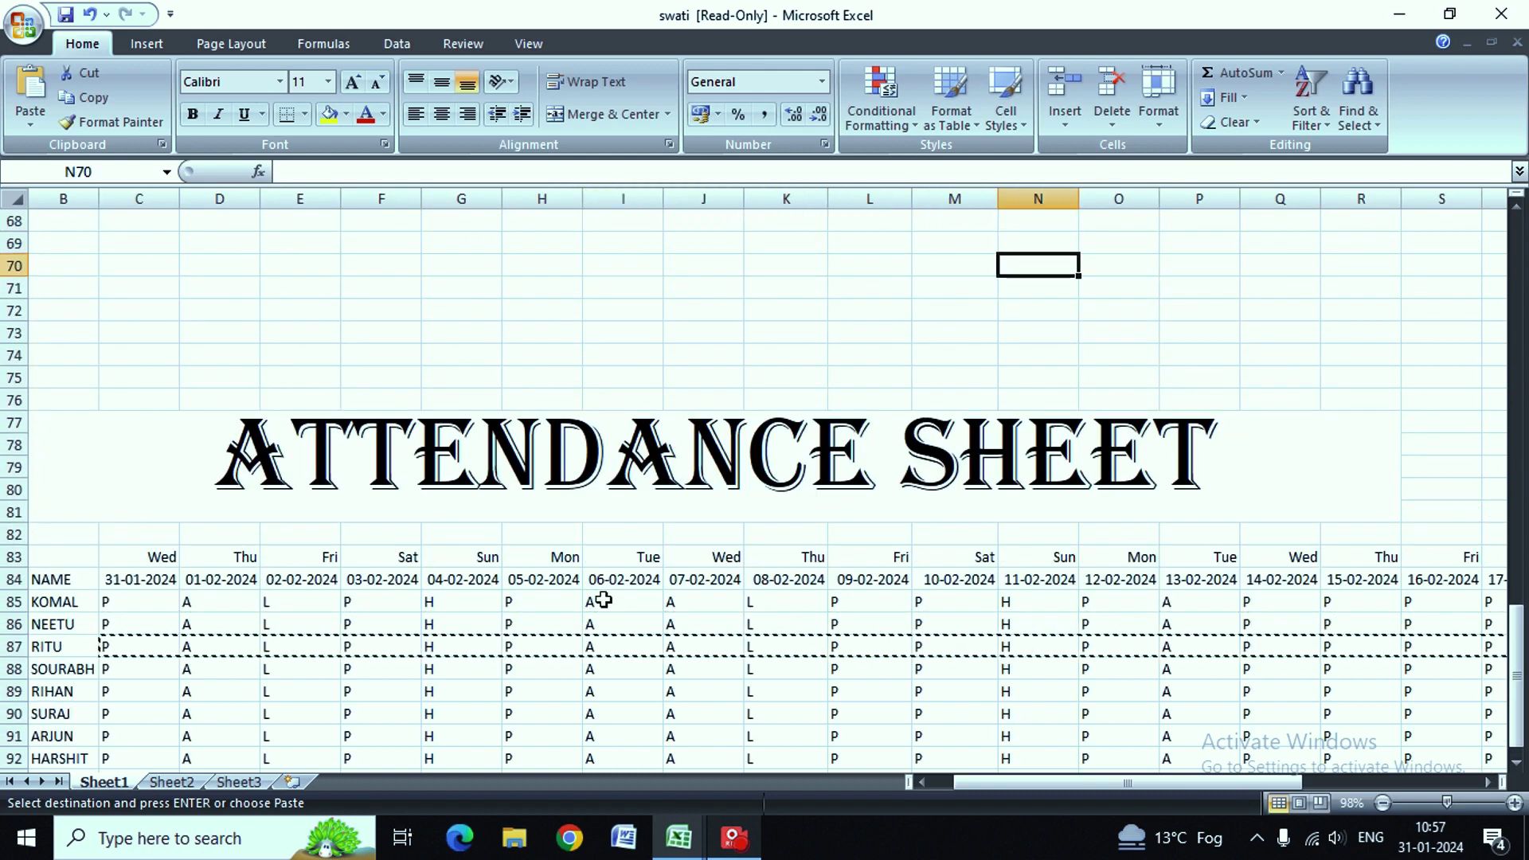
key("Down")
key("Down")
key("Down")
key("Down")
key("Down")
key("Down")
key("Down")
key("Down")
key("Down")
key("Down")
key("Down")
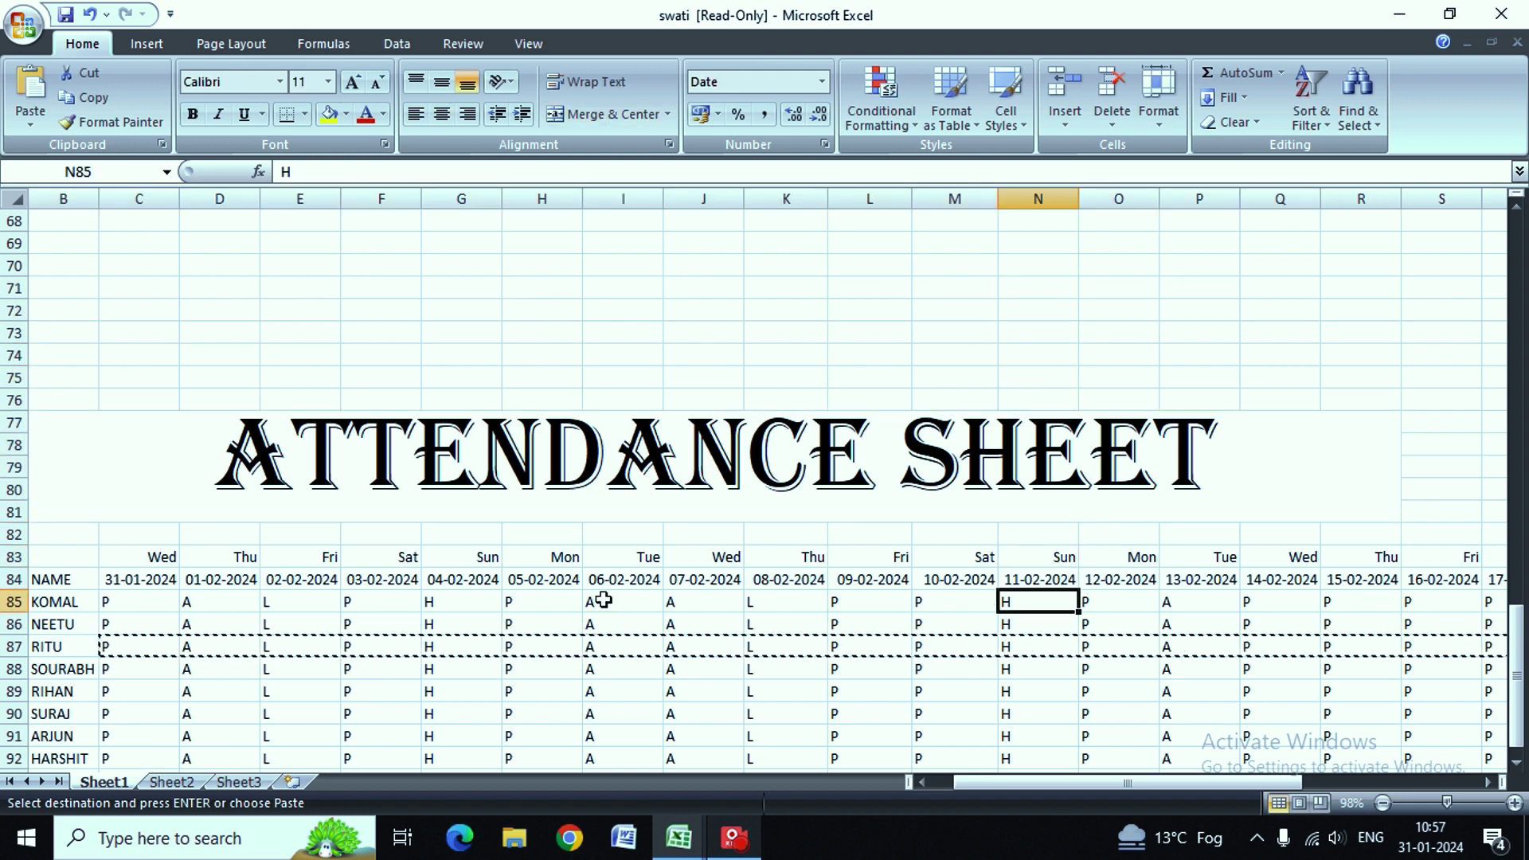
key("Down")
key("Down")
key("Left")
key("Left")
key("Left")
key("Left")
key("Left")
key("Right")
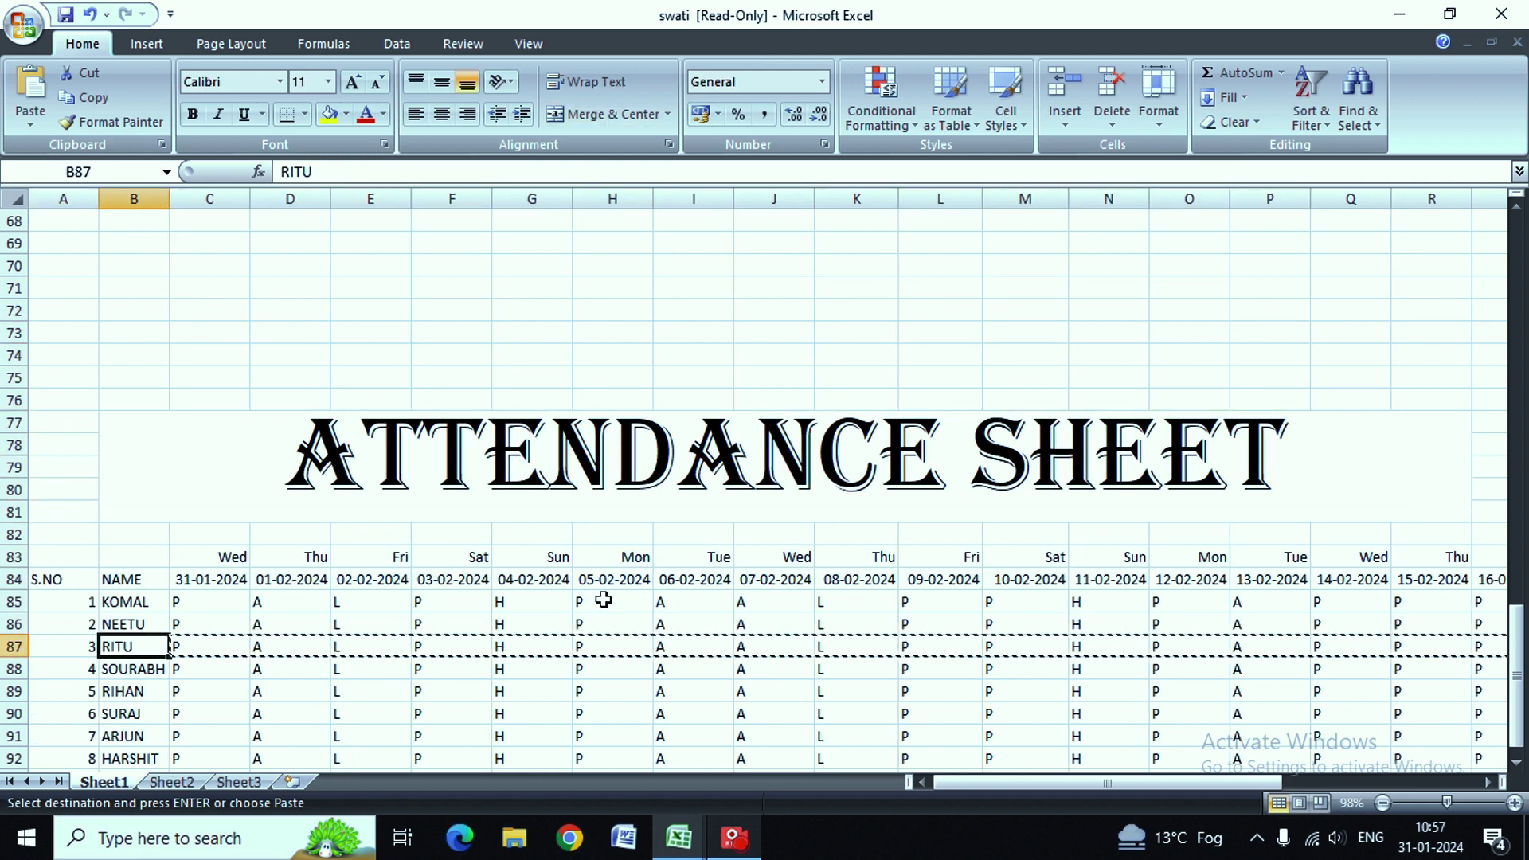
key("Right")
key("Return")
key("Right")
key("Right")
key("Right")
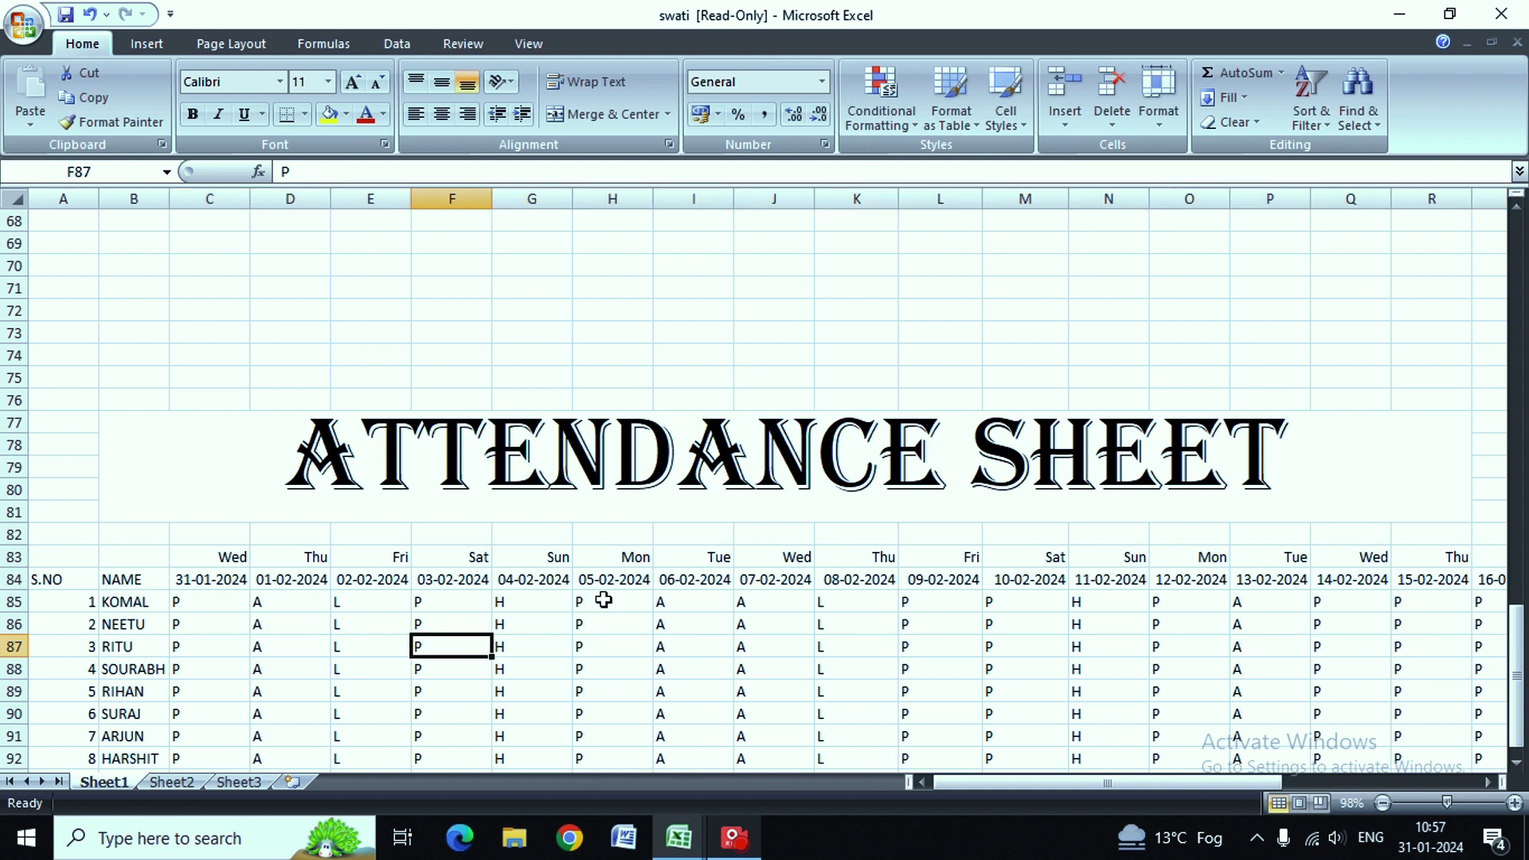
key("Right")
key("Right")
key("Right")
key("Right")
key("Right")
key("Right")
key("Right")
key("Right")
key("Right")
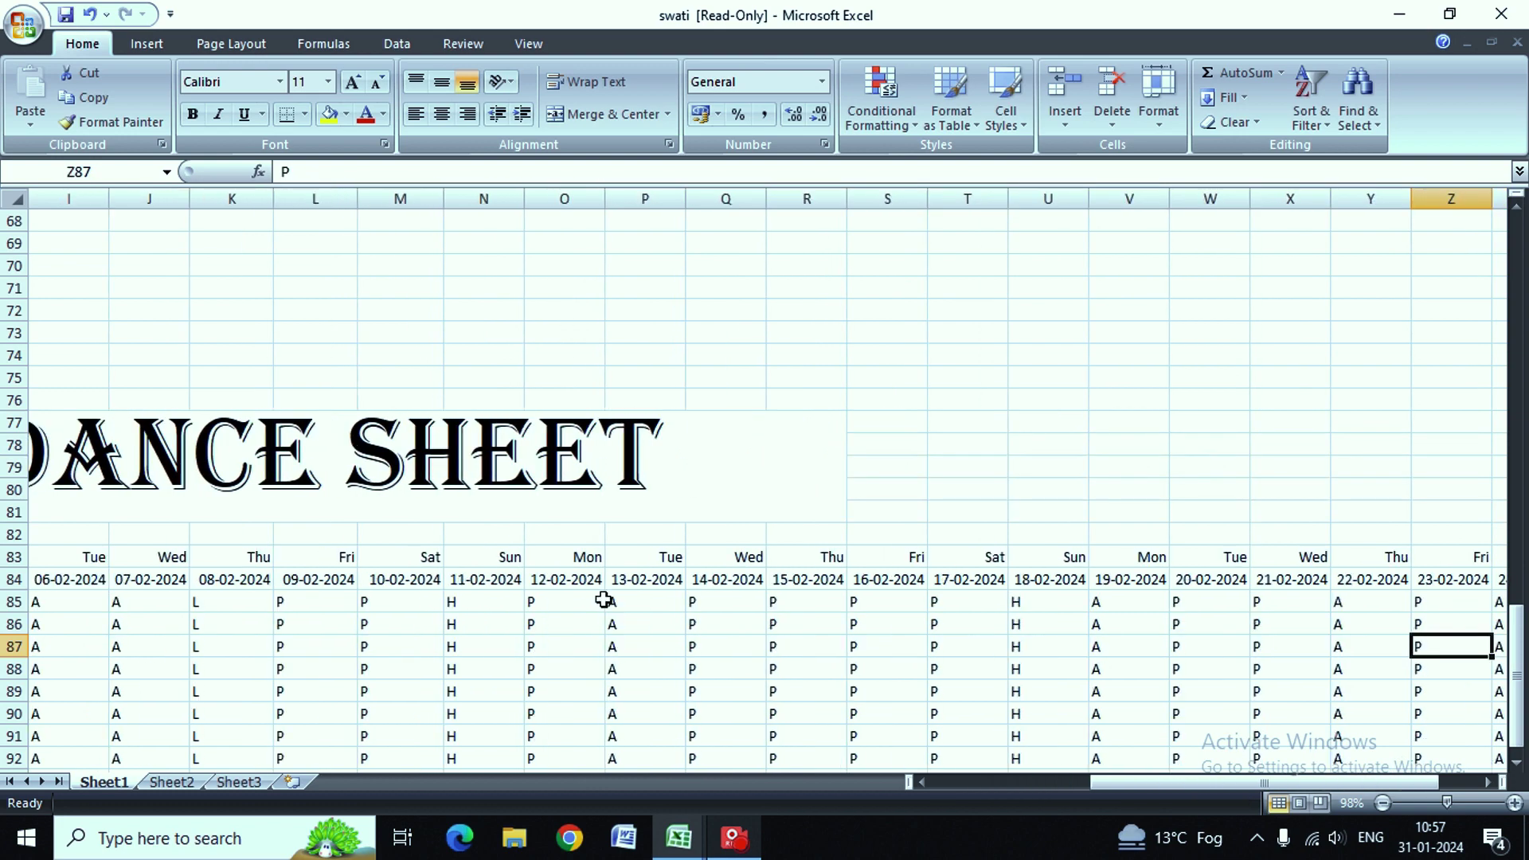
key("Right")
key("Right")
key("Right")
key("Right")
key("Up")
key("Up")
key("Up")
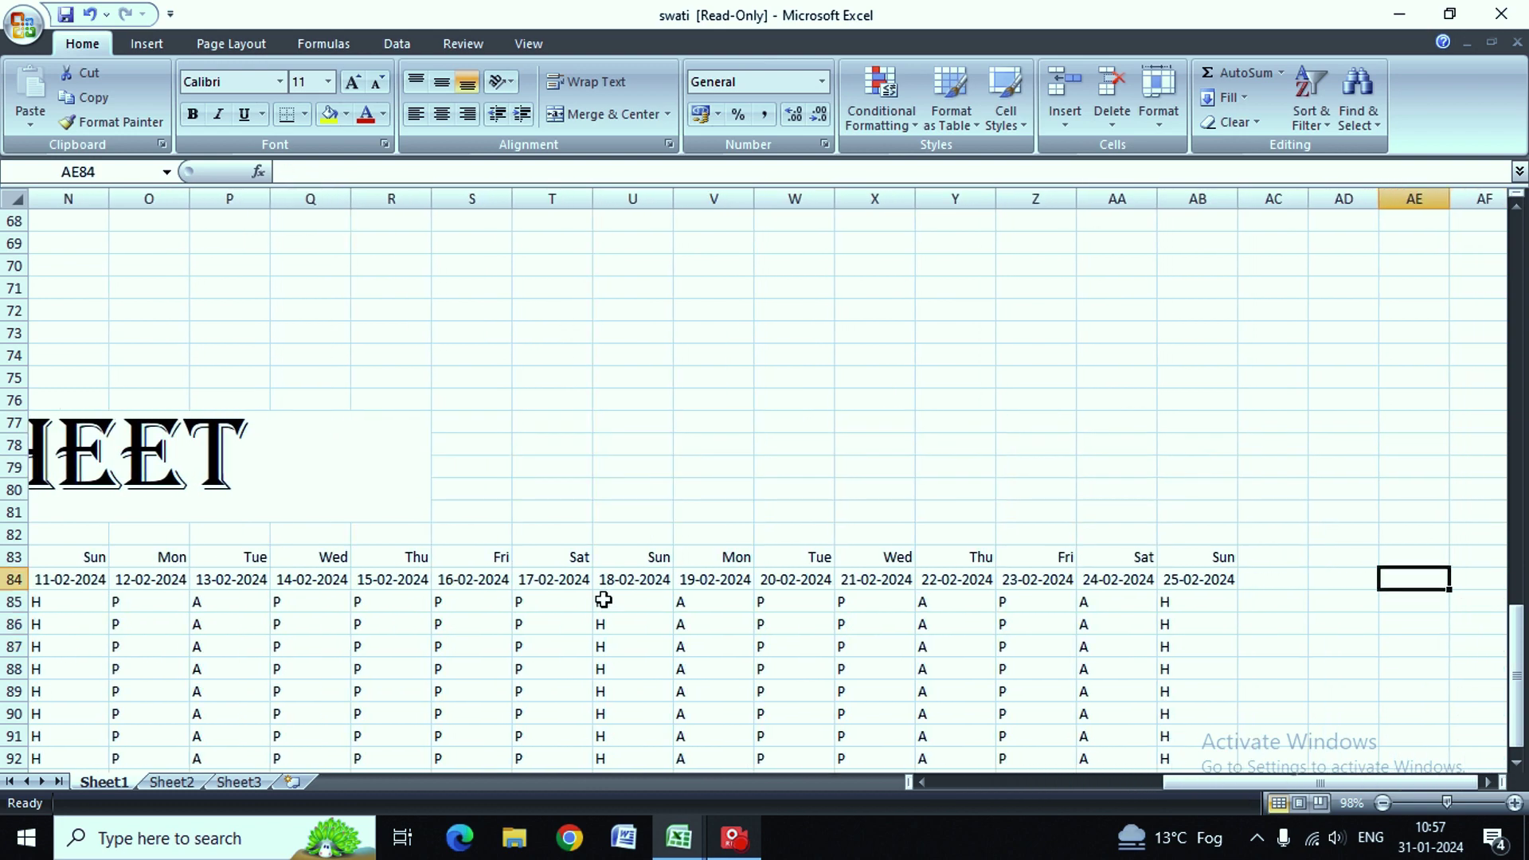
key("Left")
key("Left")
key("Right")
key("Up")
Step: Enter the PRESENT and ABSENT headings in AC84 and AD84
key("Left")
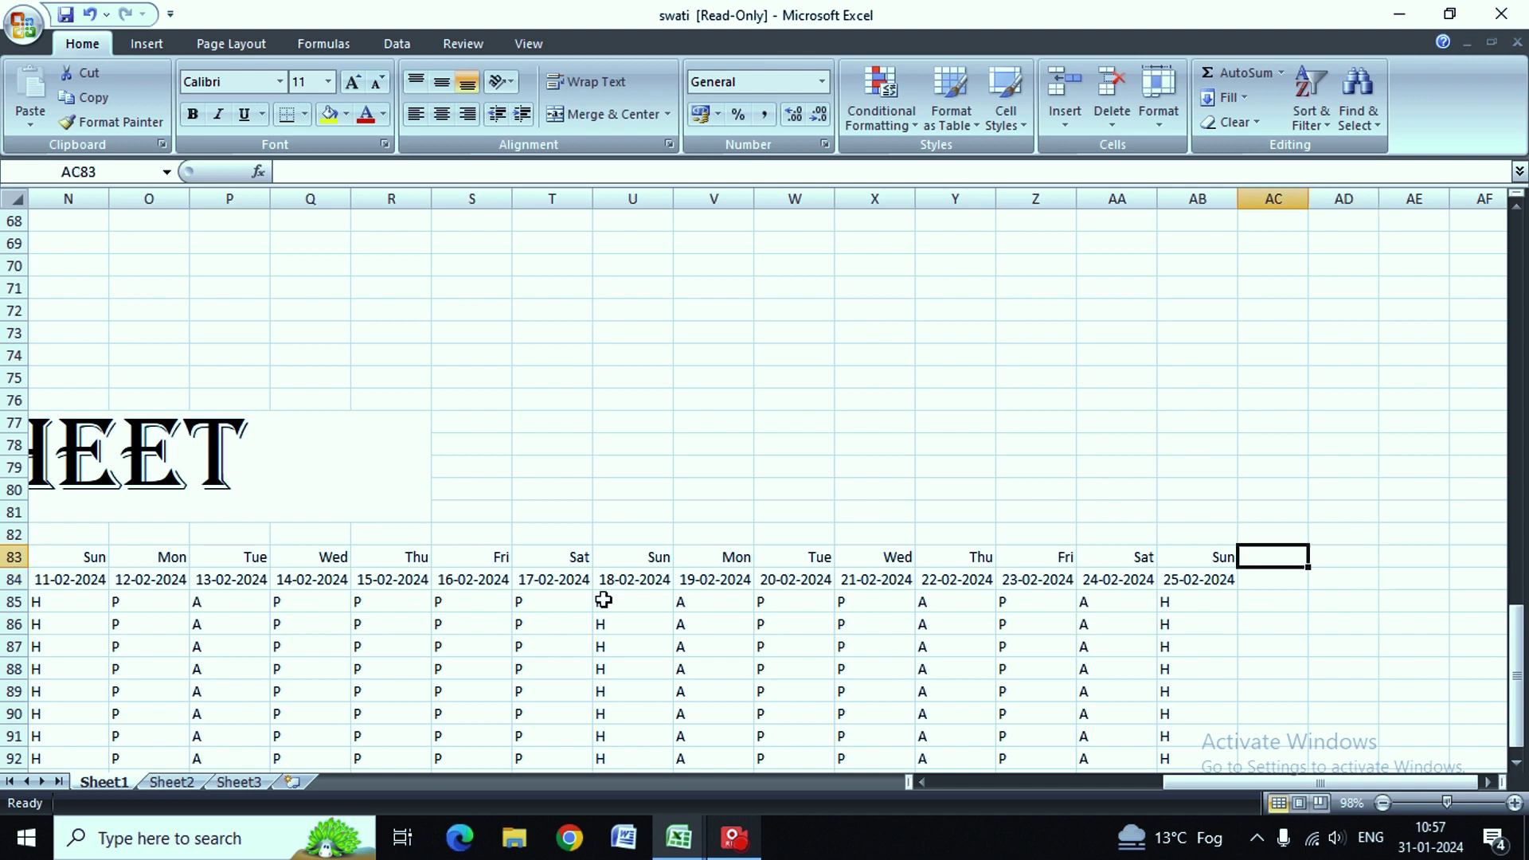
key("Down")
type("PRES")
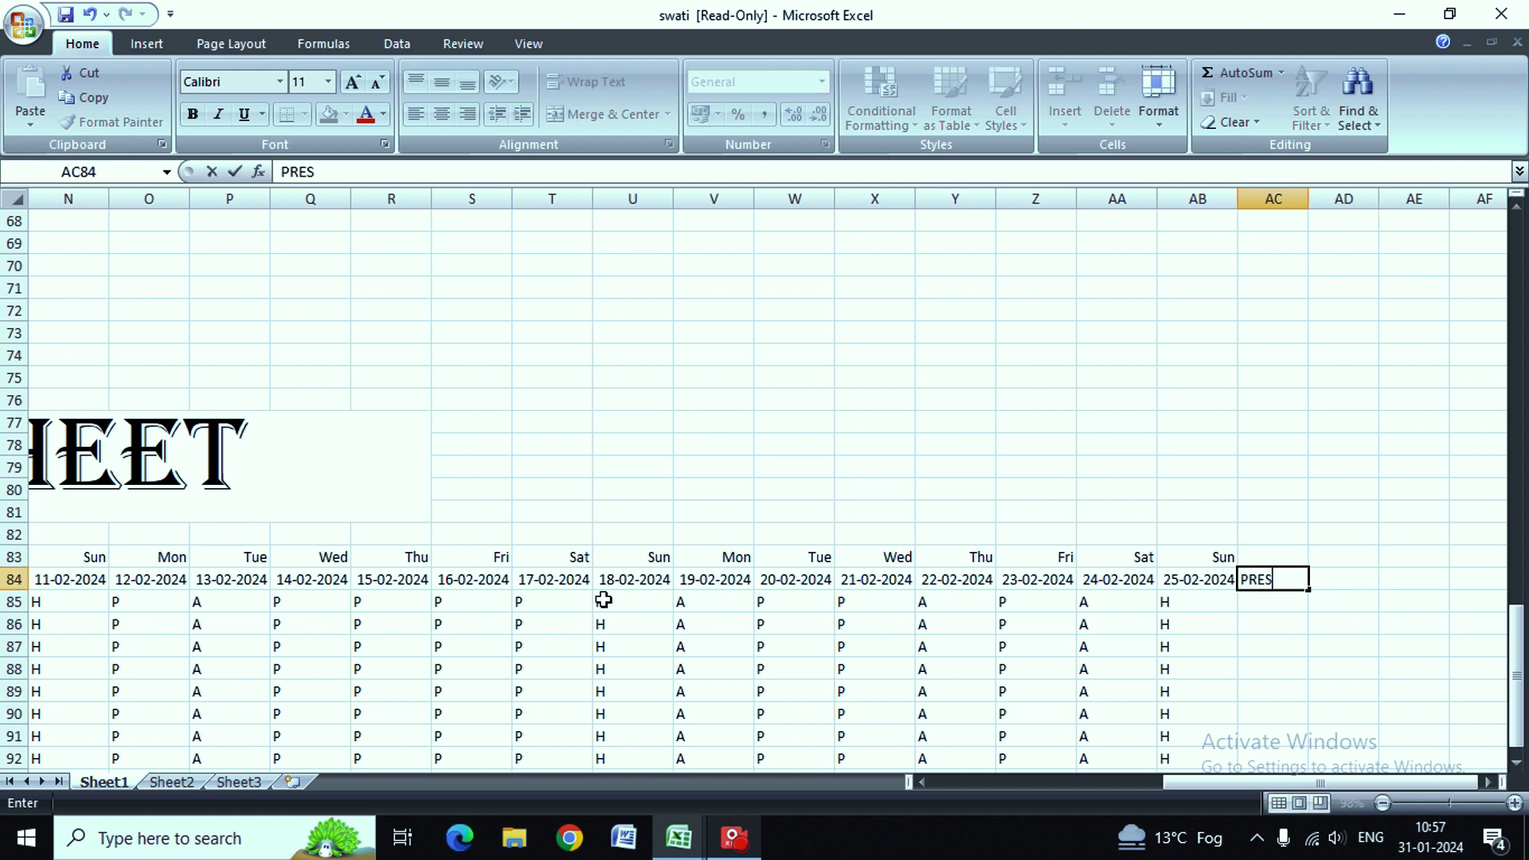
type("ENT")
key("Right")
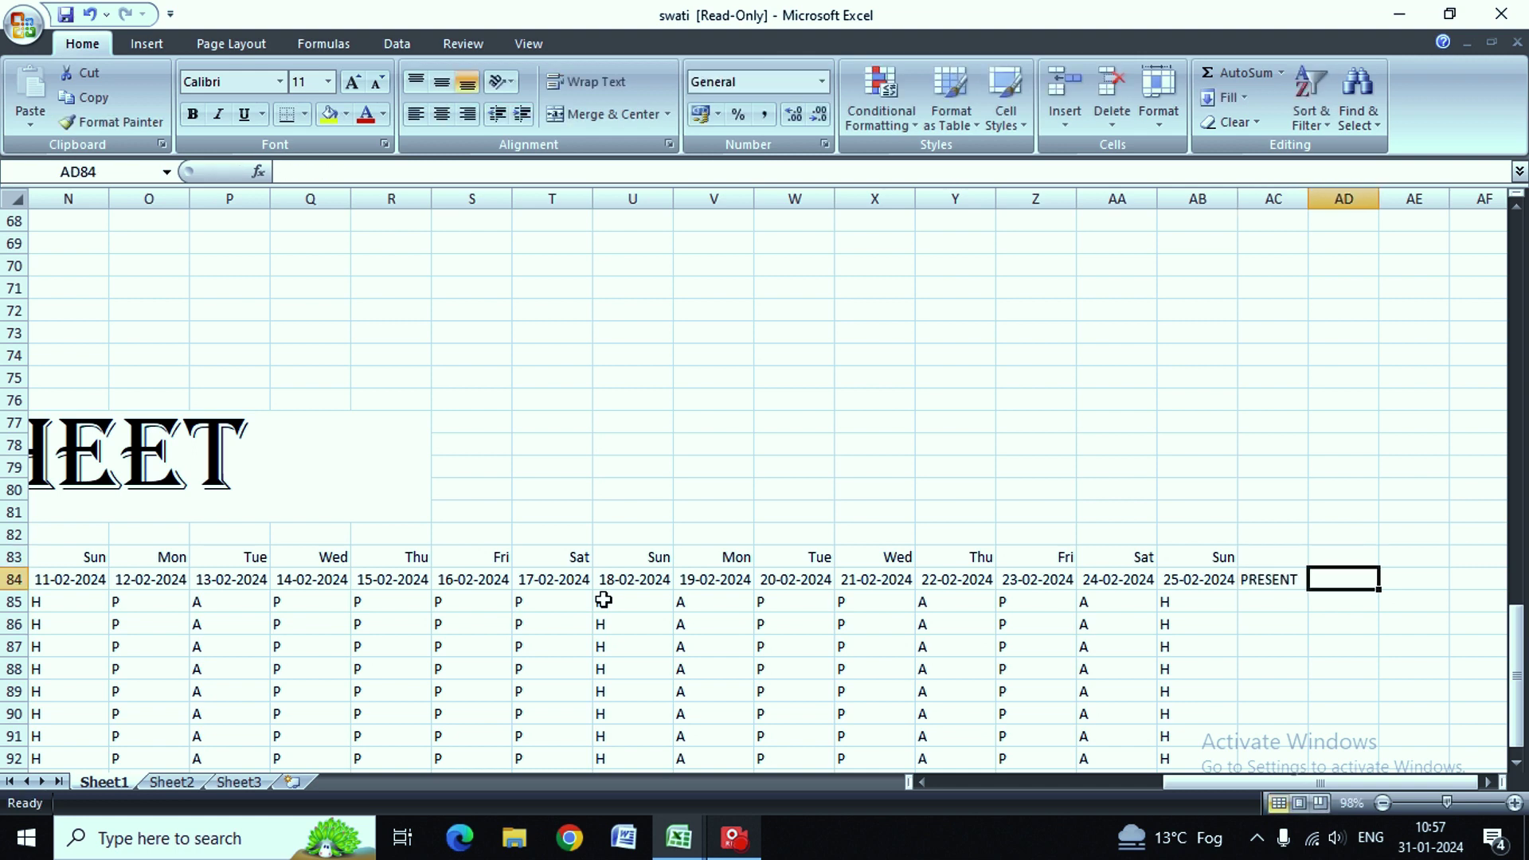
type("ABSE")
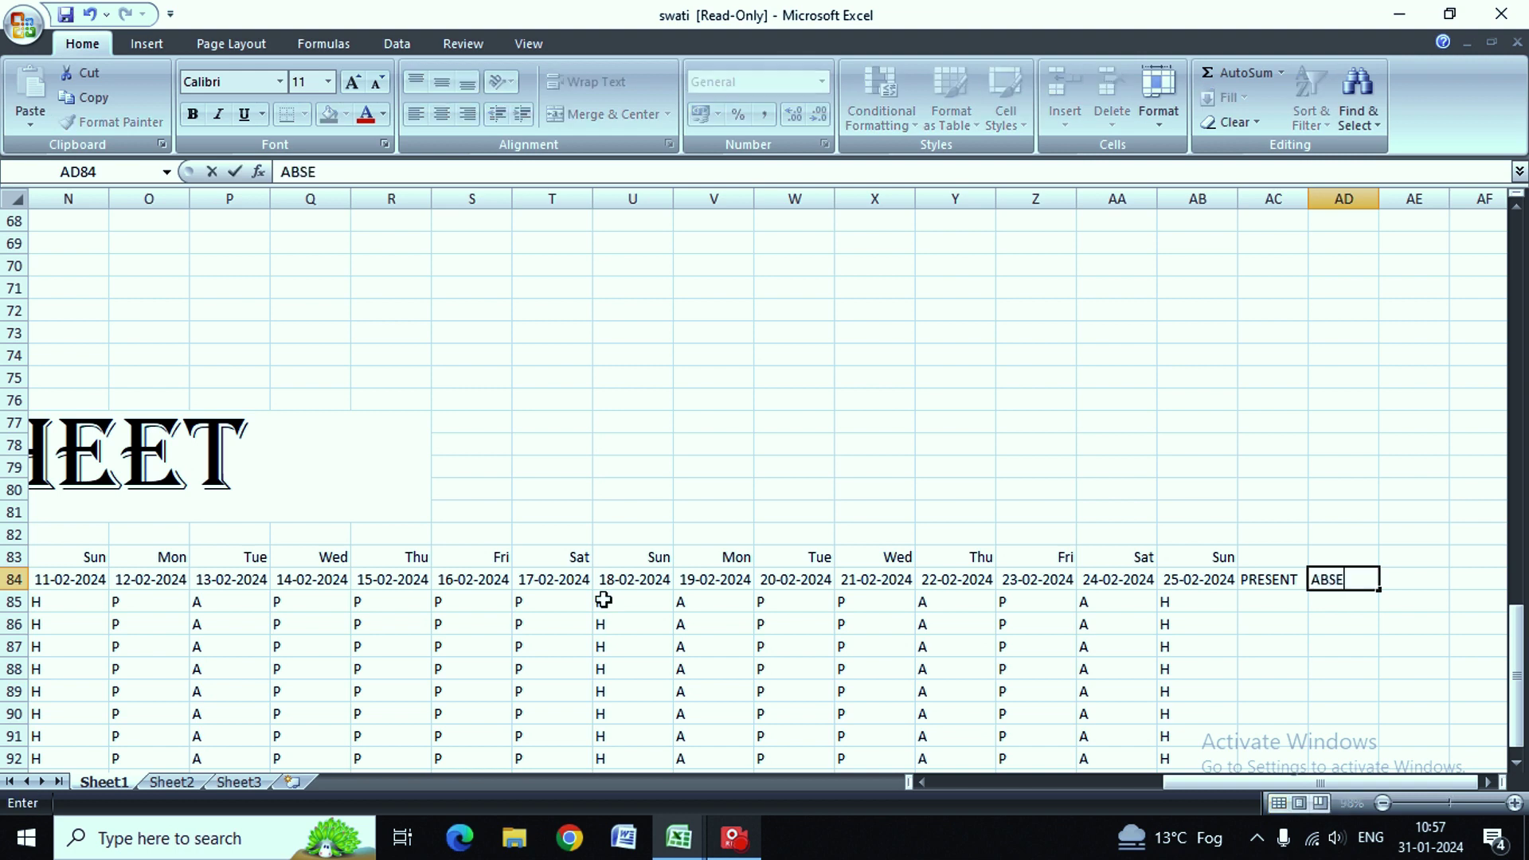
type("M")
key("BackSpace")
type("NT")
key("Right")
Step: Enter the HOLIDAY and LEAVE headings in AE84 and AF84
type("HOL")
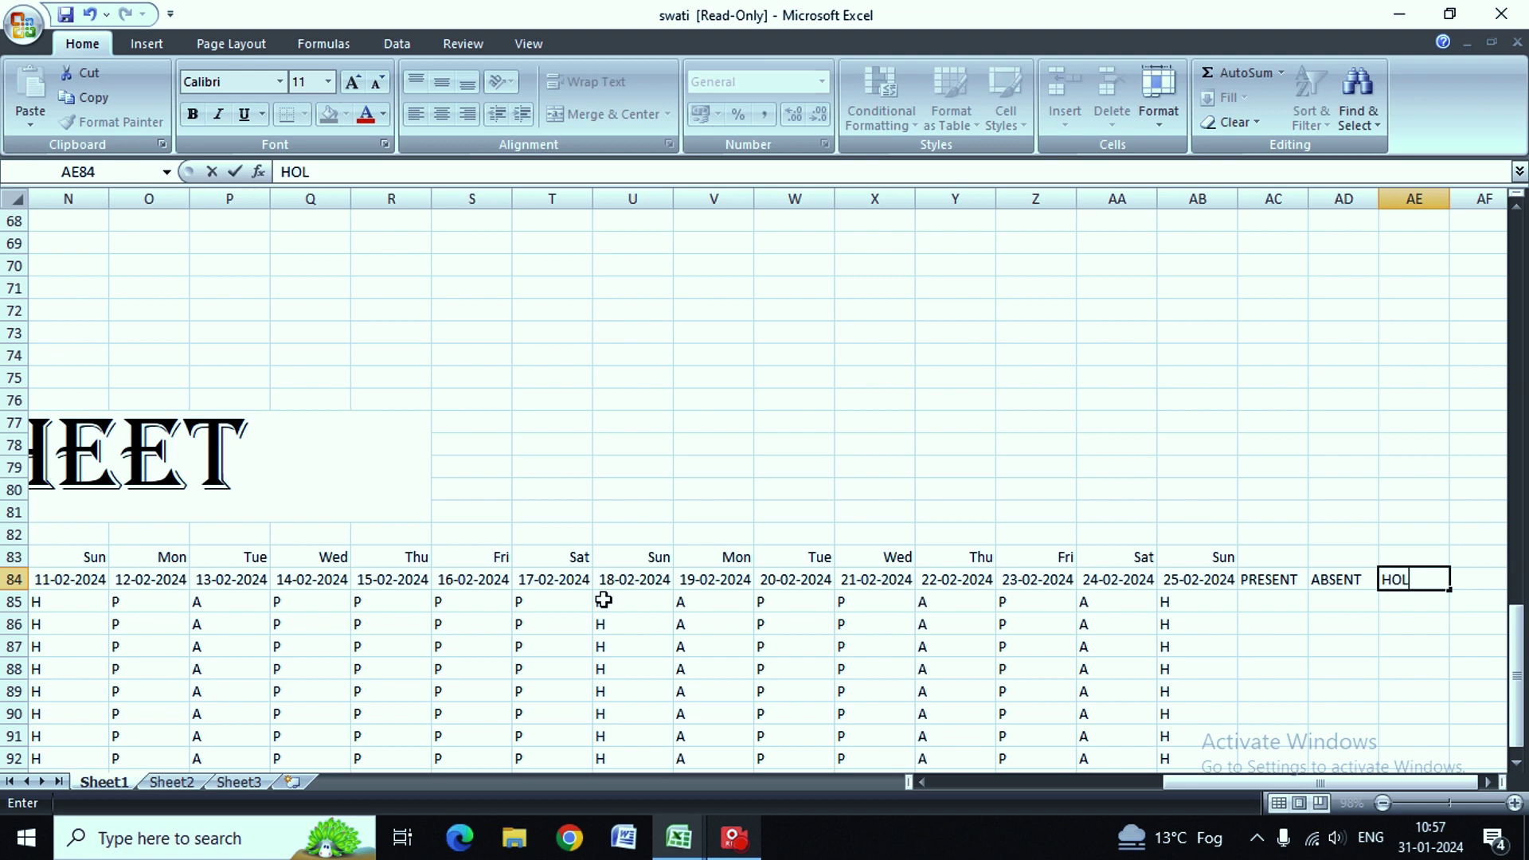
type("IDAY")
key("Left")
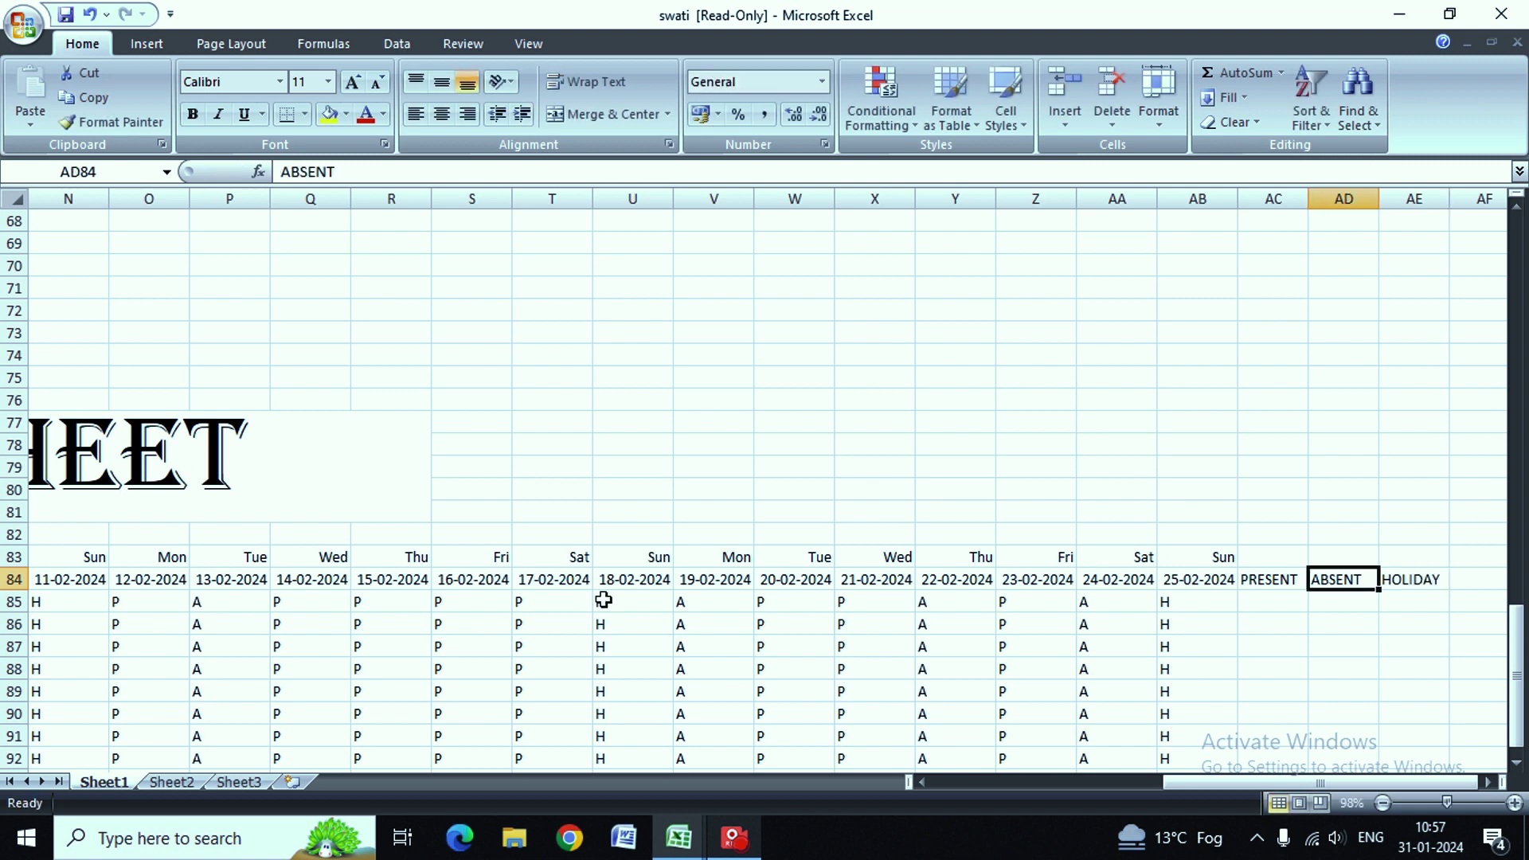
key("Left")
key("Right")
key("Right")
key("Right")
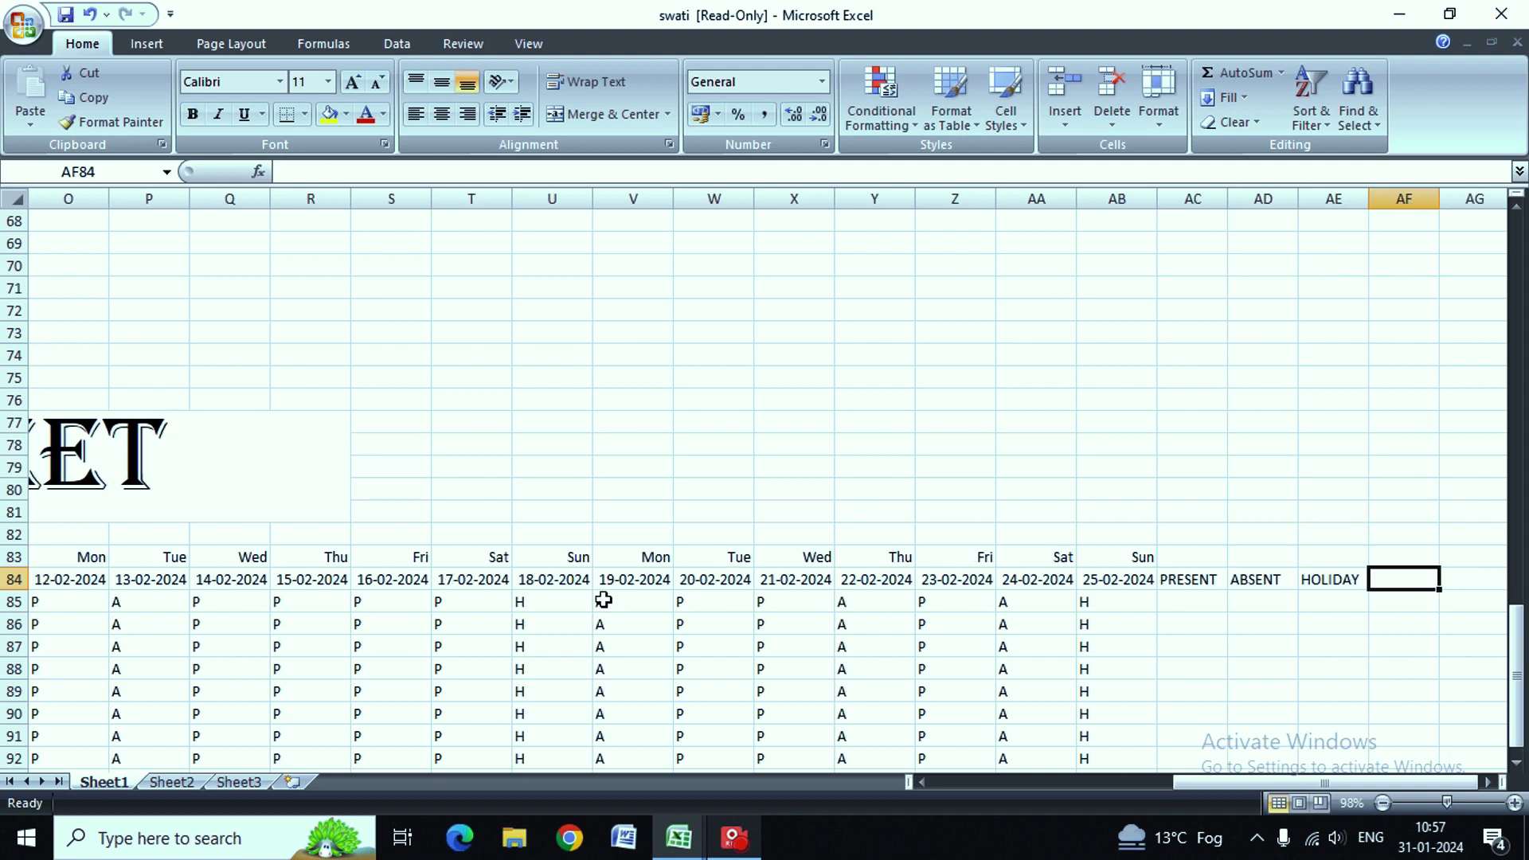
type("LEAV")
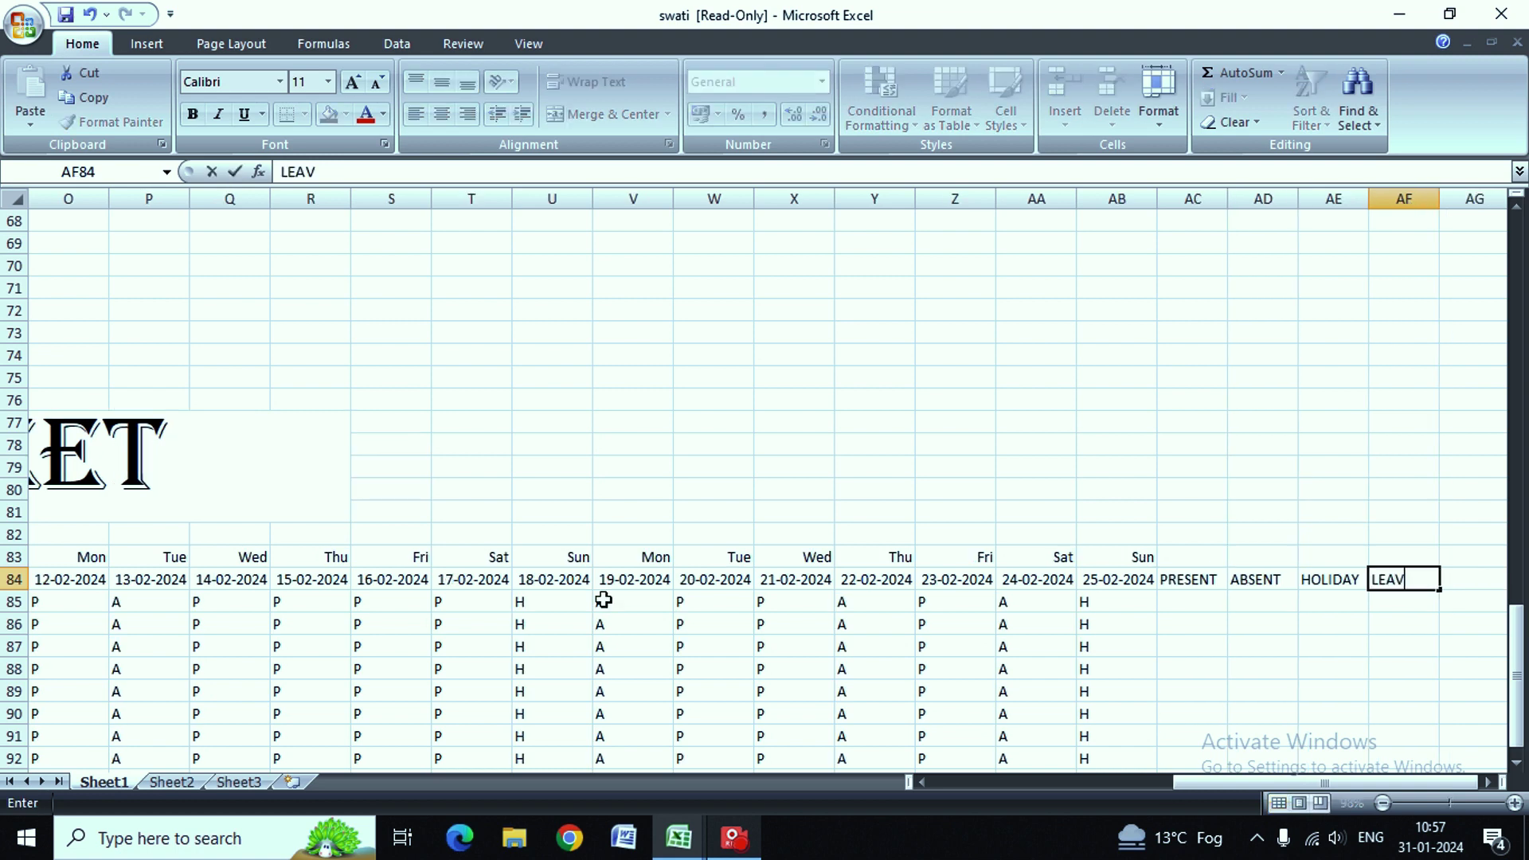
type("E")
key("Return")
key("Left")
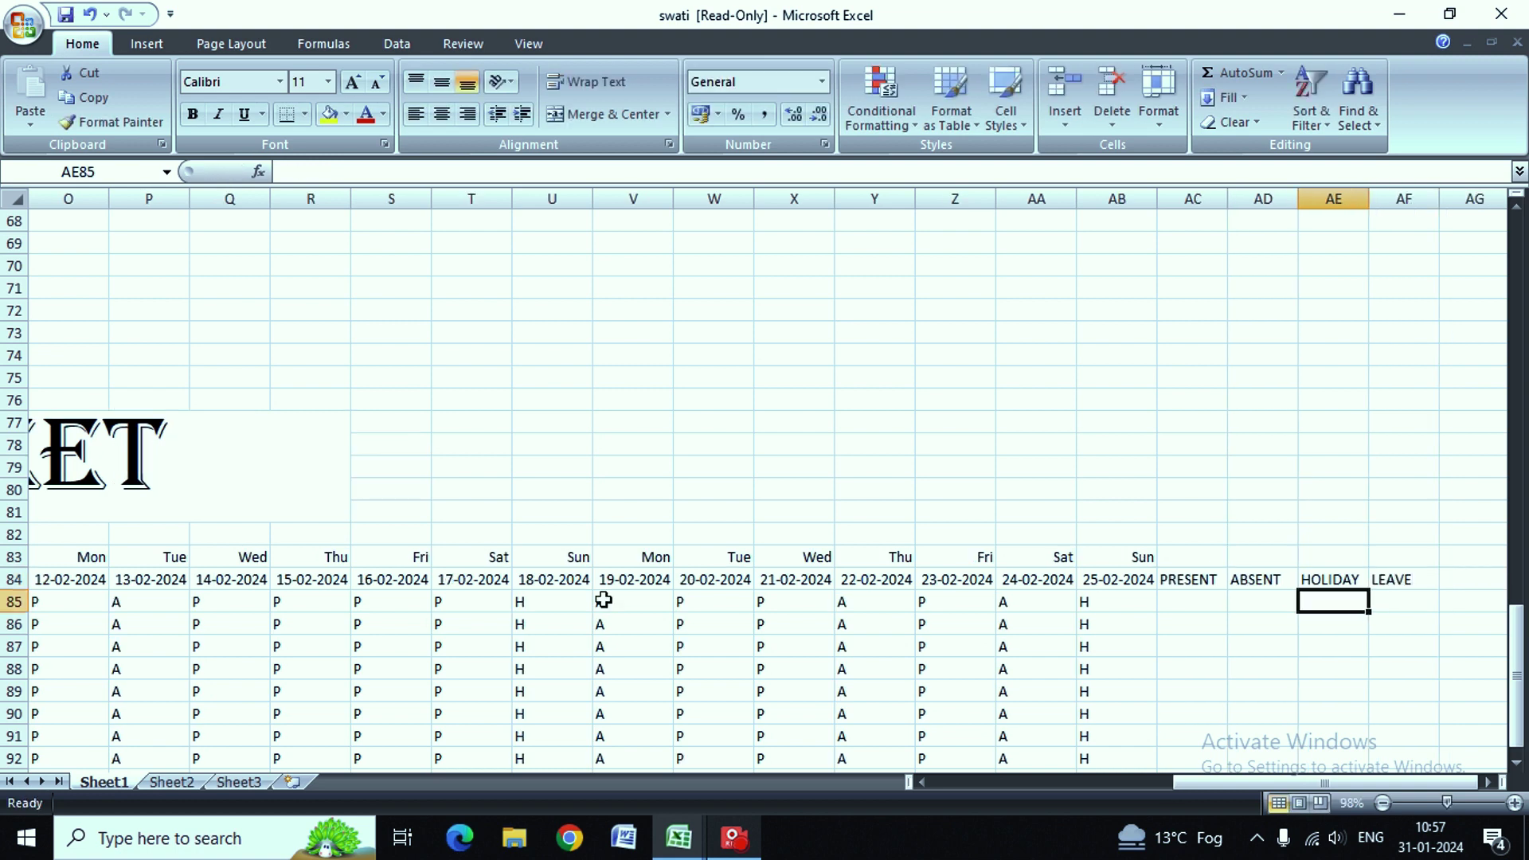
key("Left")
key("Left")
key("Right")
key("Up")
key("Up")
Step: Select AC83:AF83 above the summary headings for merging
key("Left")
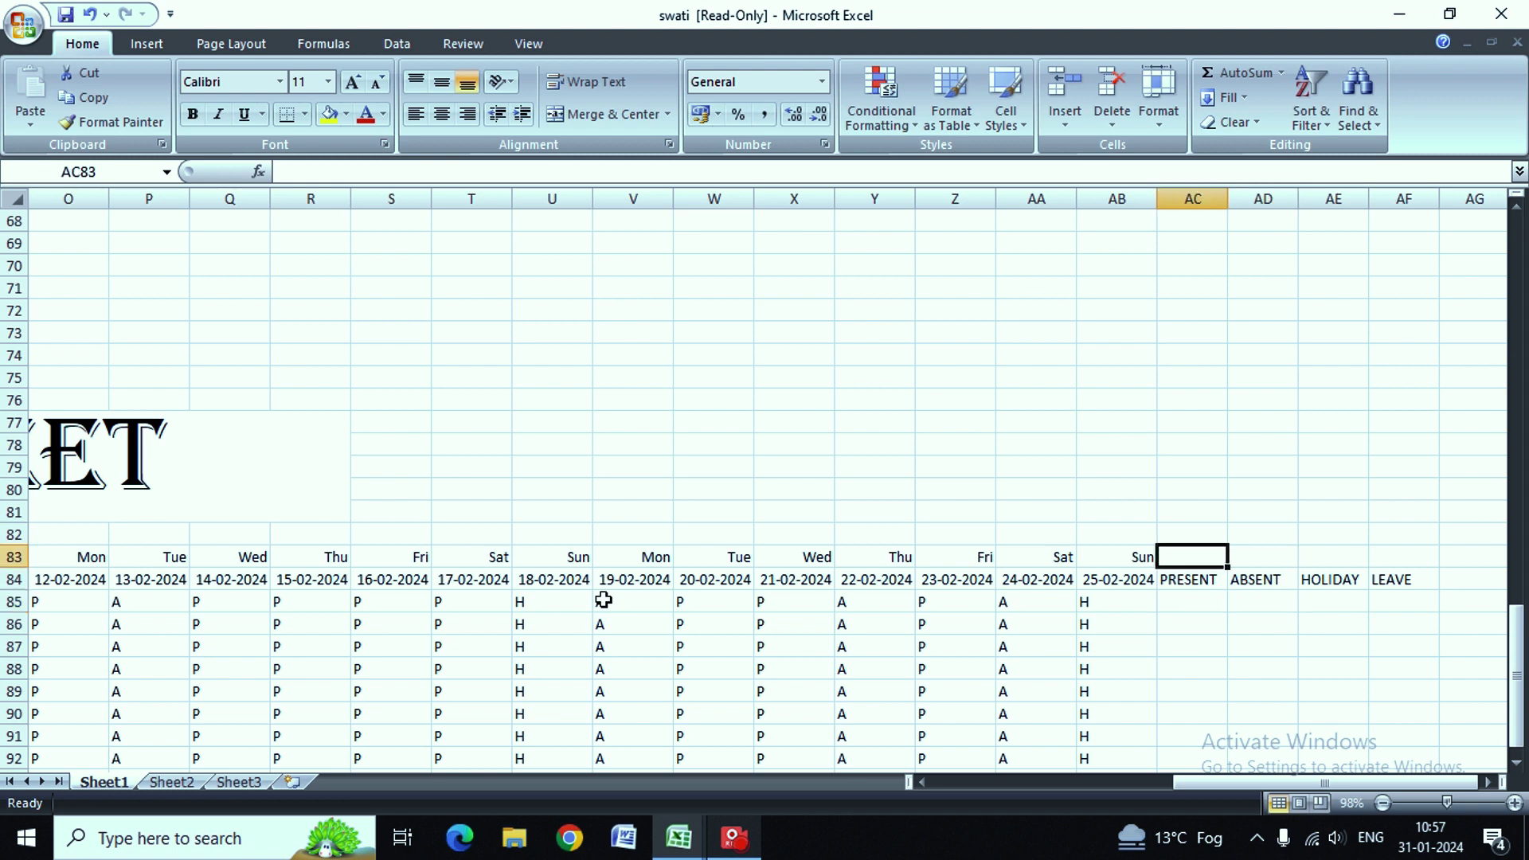
key("Down")
key("Up")
key("shift+Right")
key("shift+Right")
key("shift+Right")
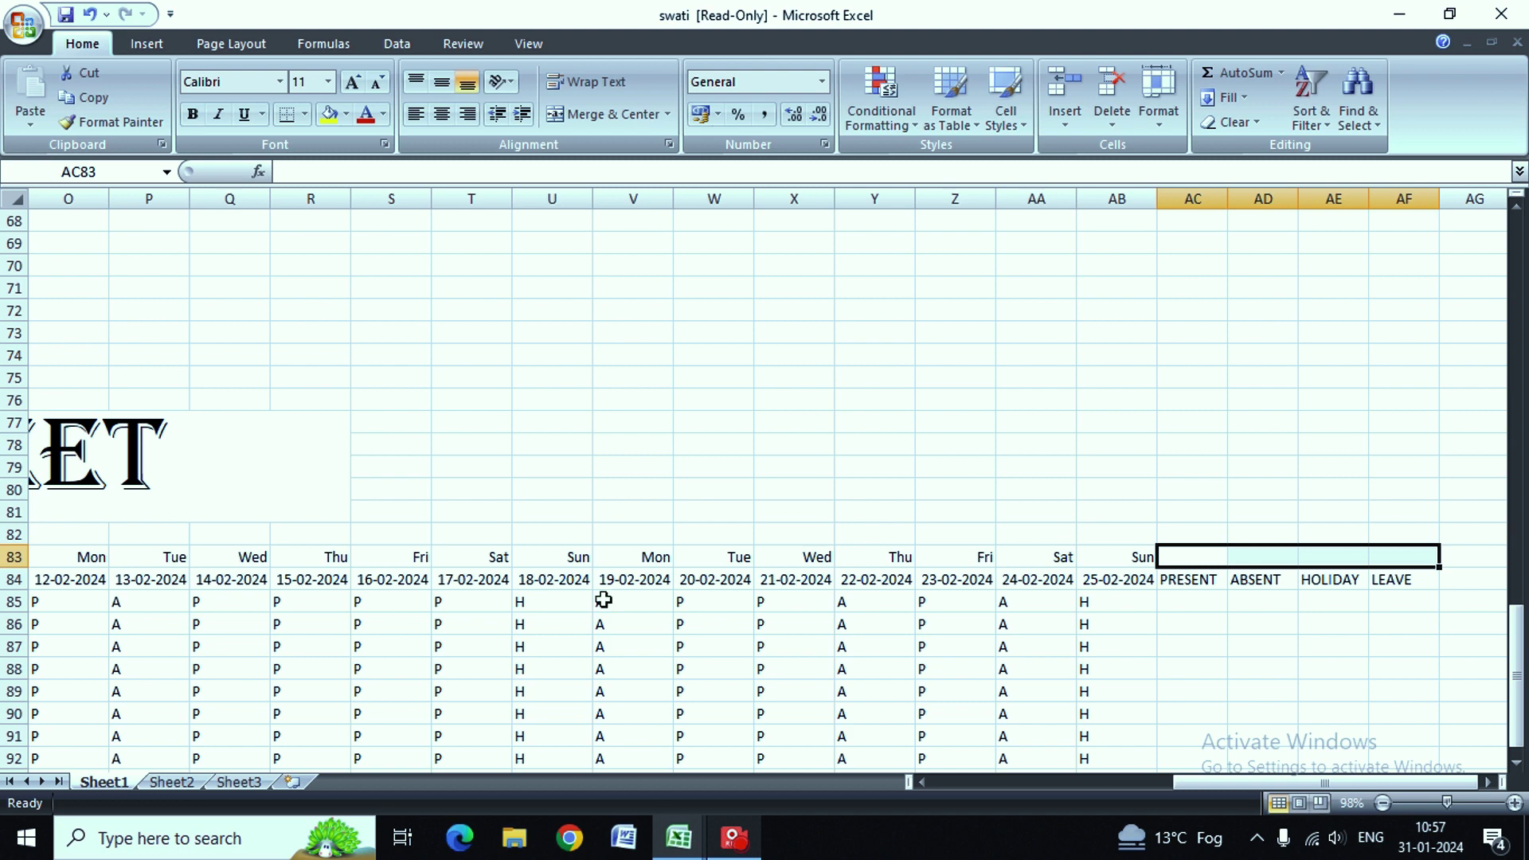
key("alt")
key("h")
Step: Merge and center AC83:AF83 and type the heading CRITERIA
type("mc")
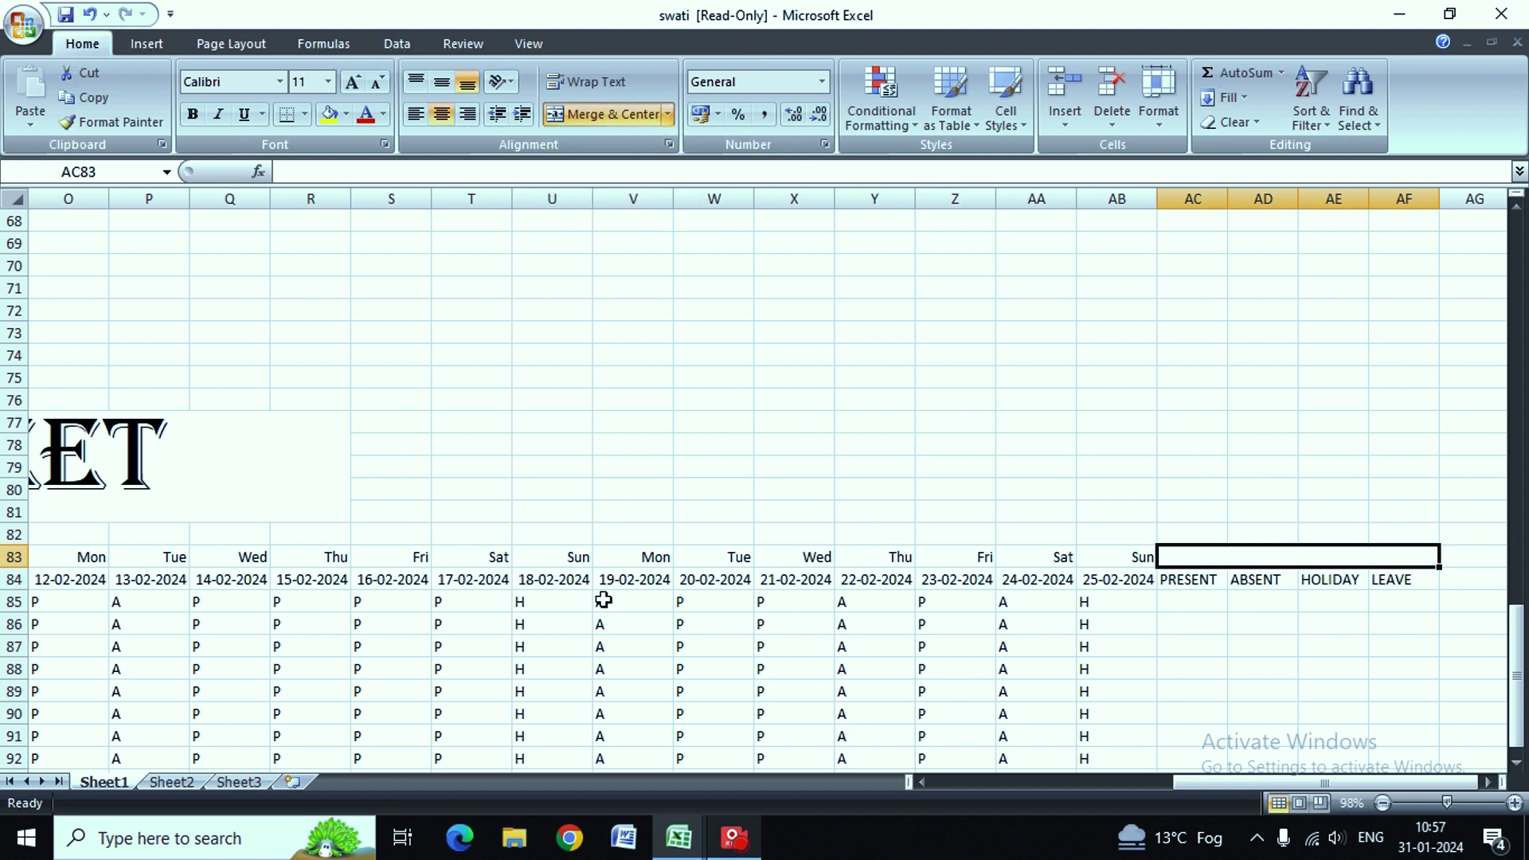
type("CRE")
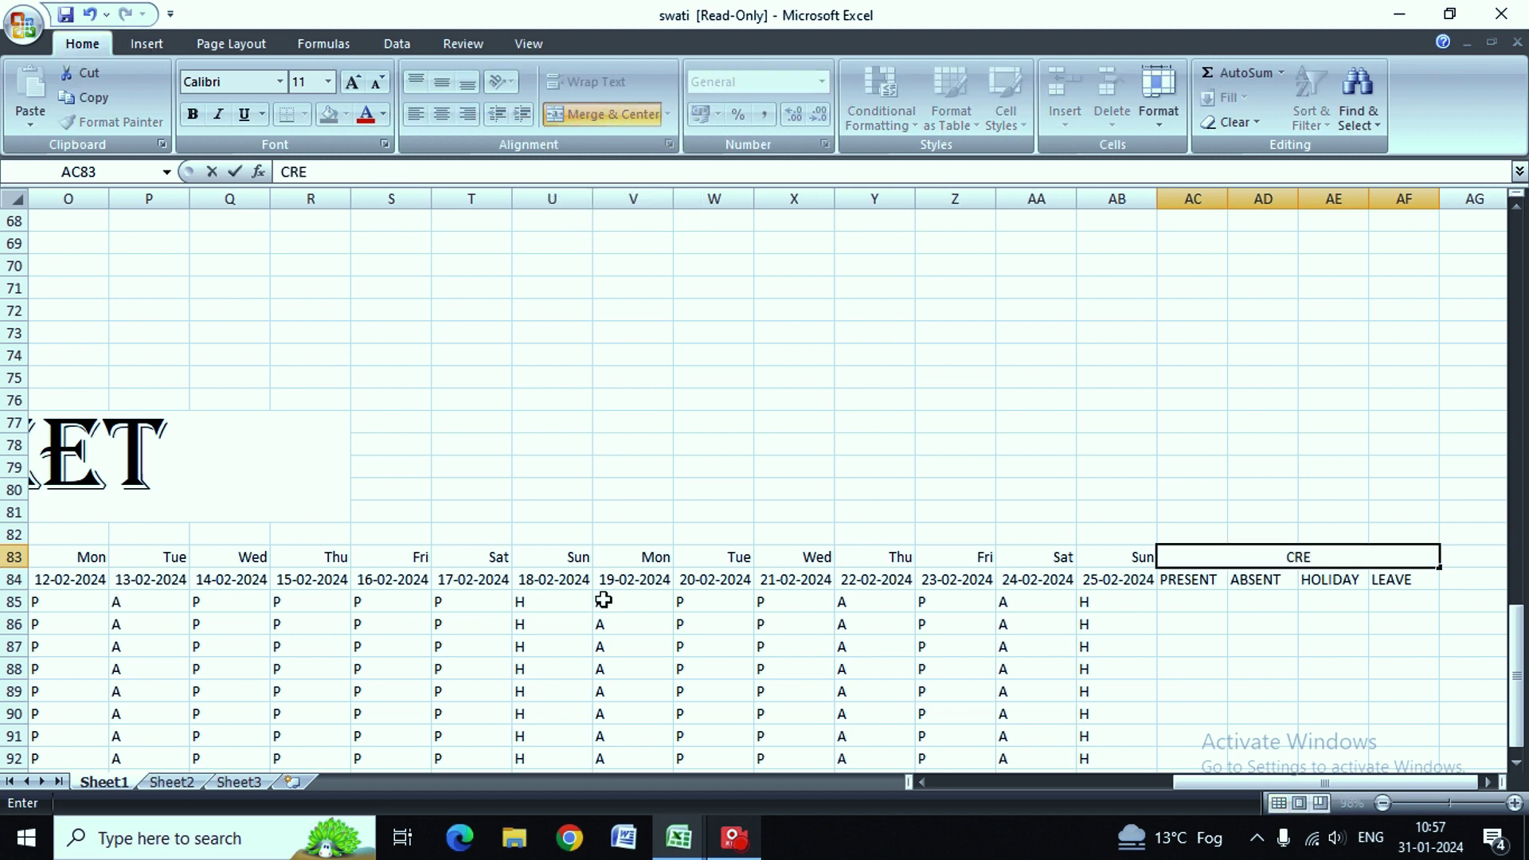
key("BackSpace")
type("T")
key("BackSpace")
type("IYT")
type("ERIA")
key("BackSpace")
key("BackSpace")
key("BackSpace")
key("BackSpace")
key("BackSpace")
type("TER")
type("IA")
key("Return")
key("Down")
key("Down")
key("Down")
key("Down")
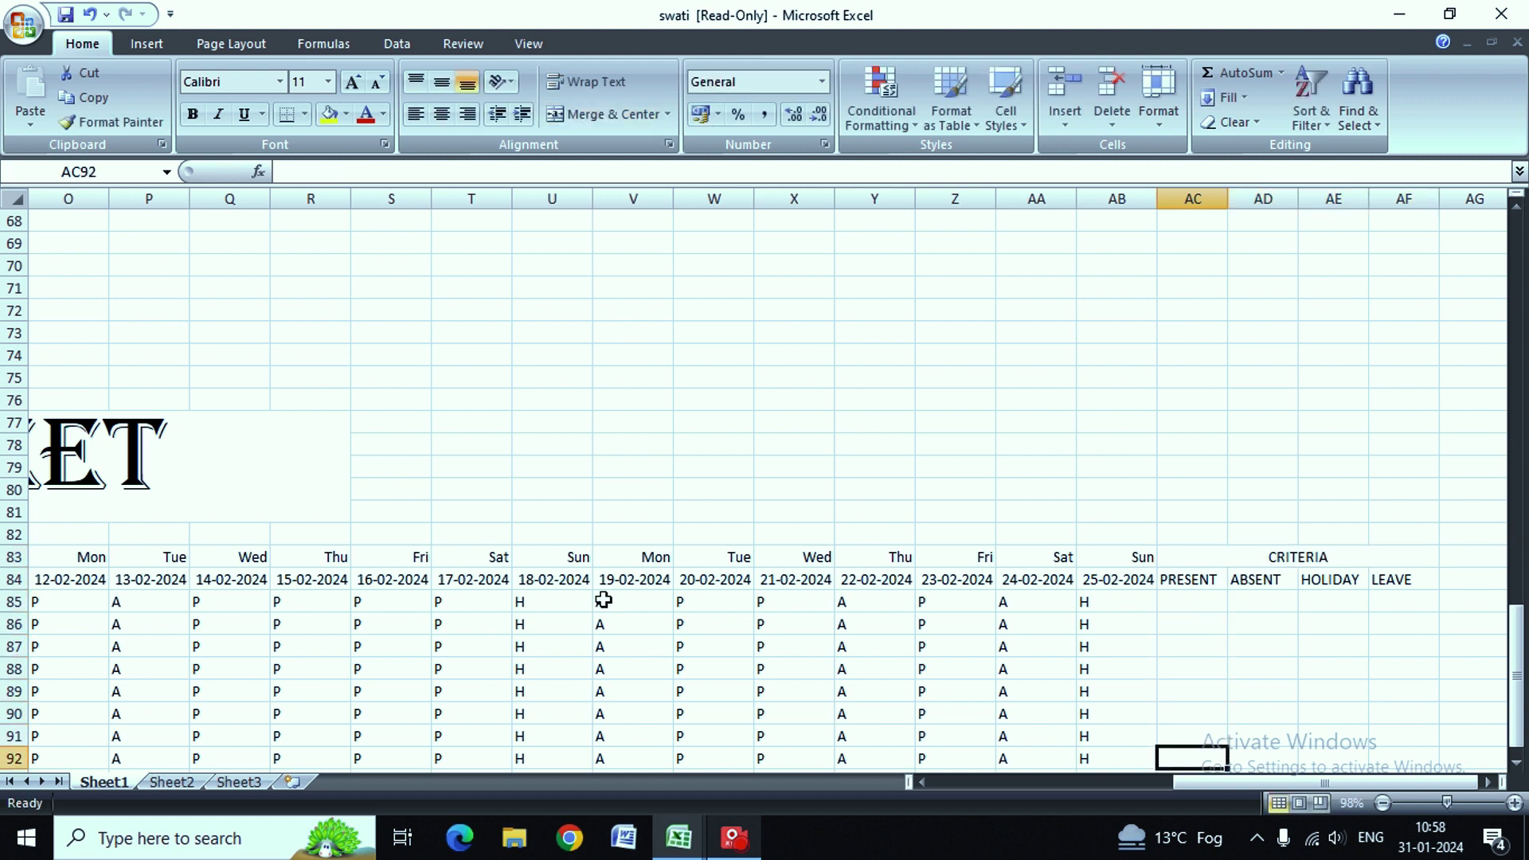
key("Right")
key("Up")
key("Up")
key("Up")
key("Up")
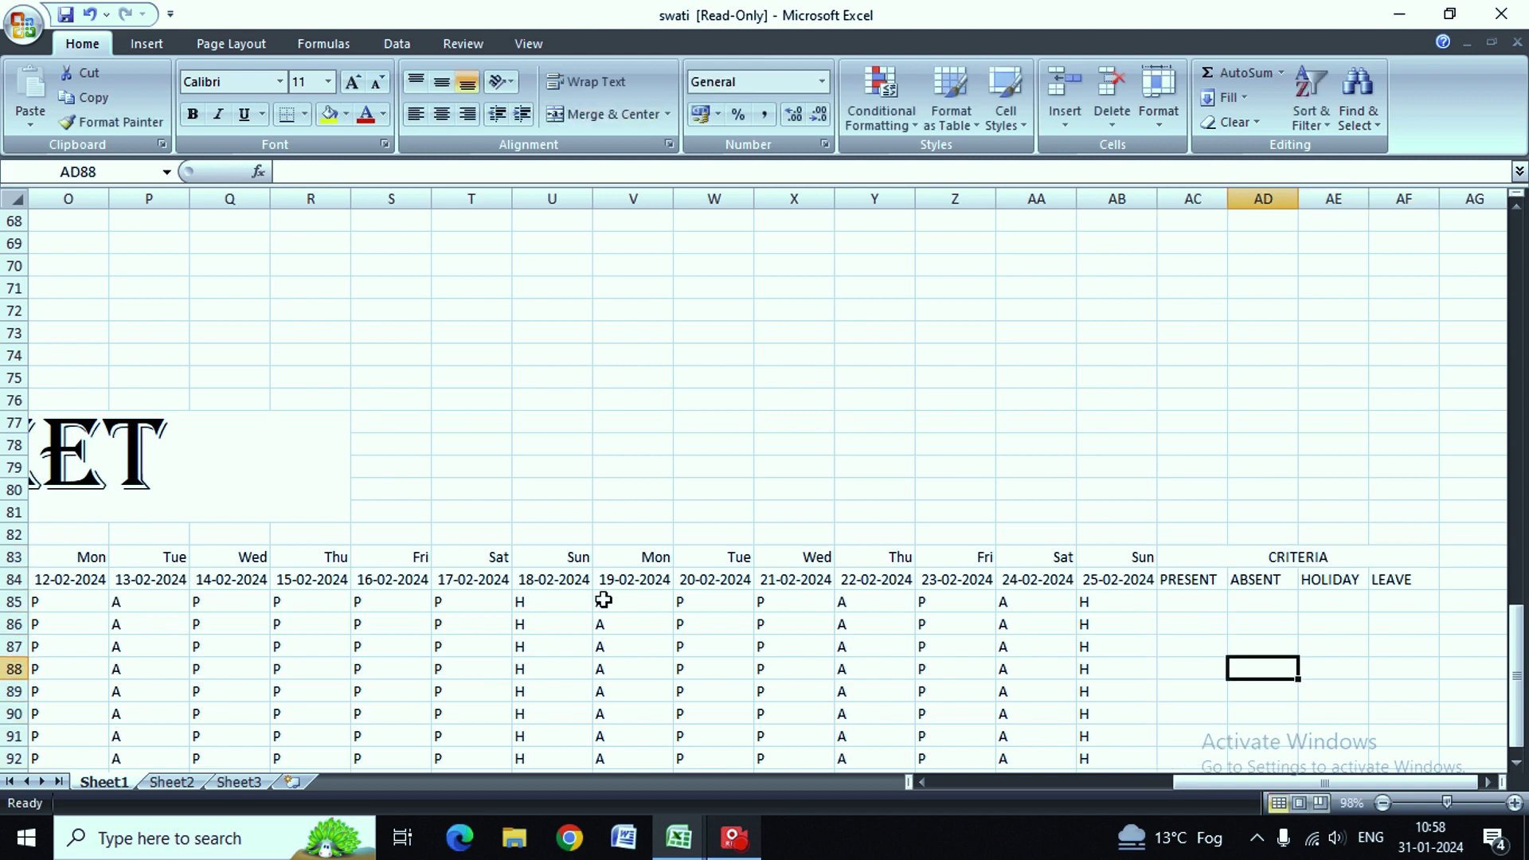
key("Up")
key("Up")
key("Left")
key("Right")
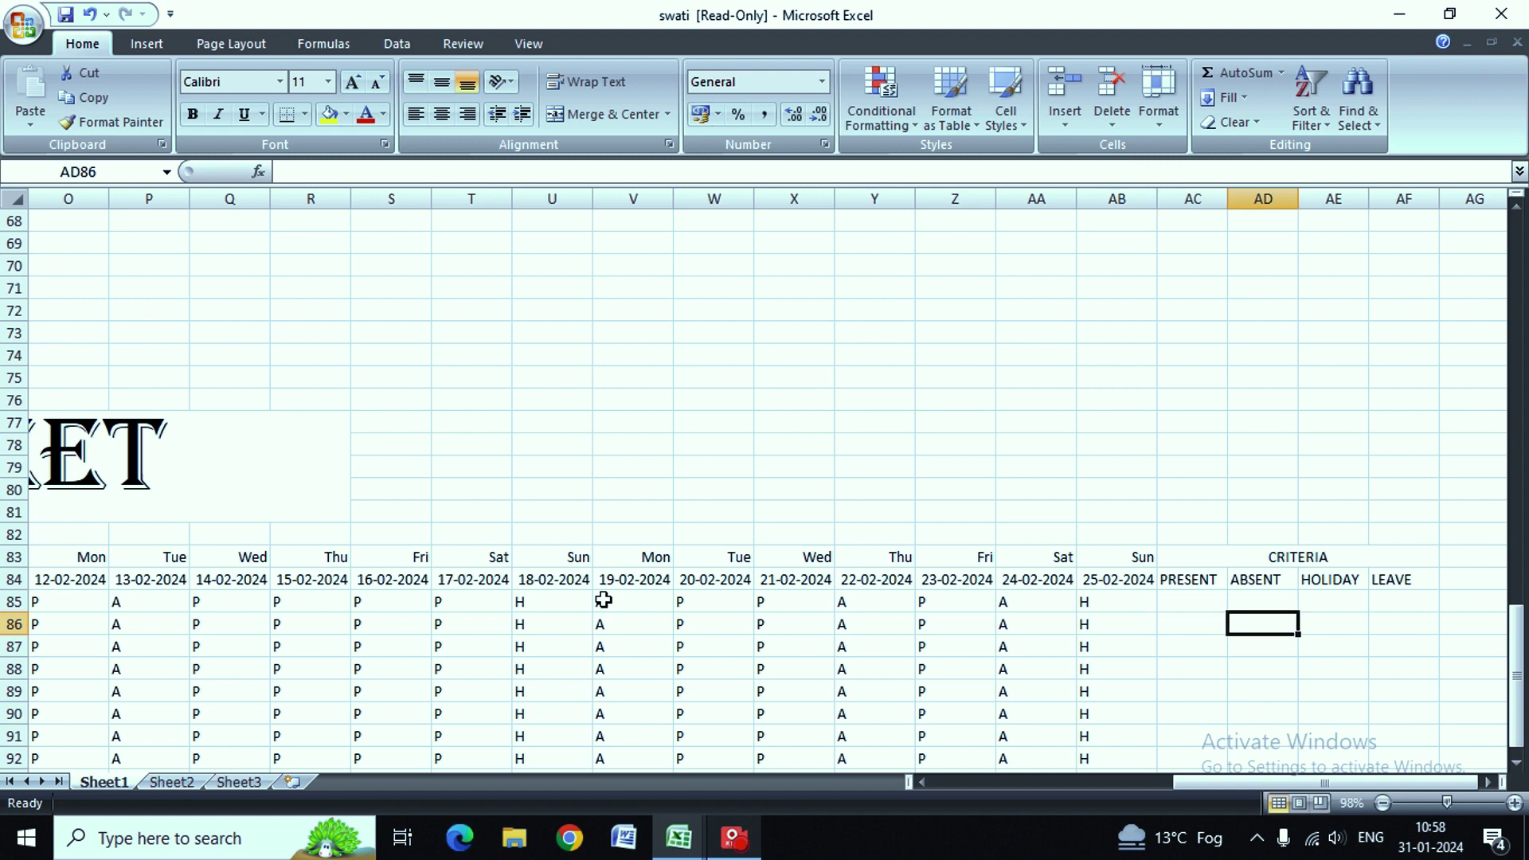
key("Right")
key("Down")
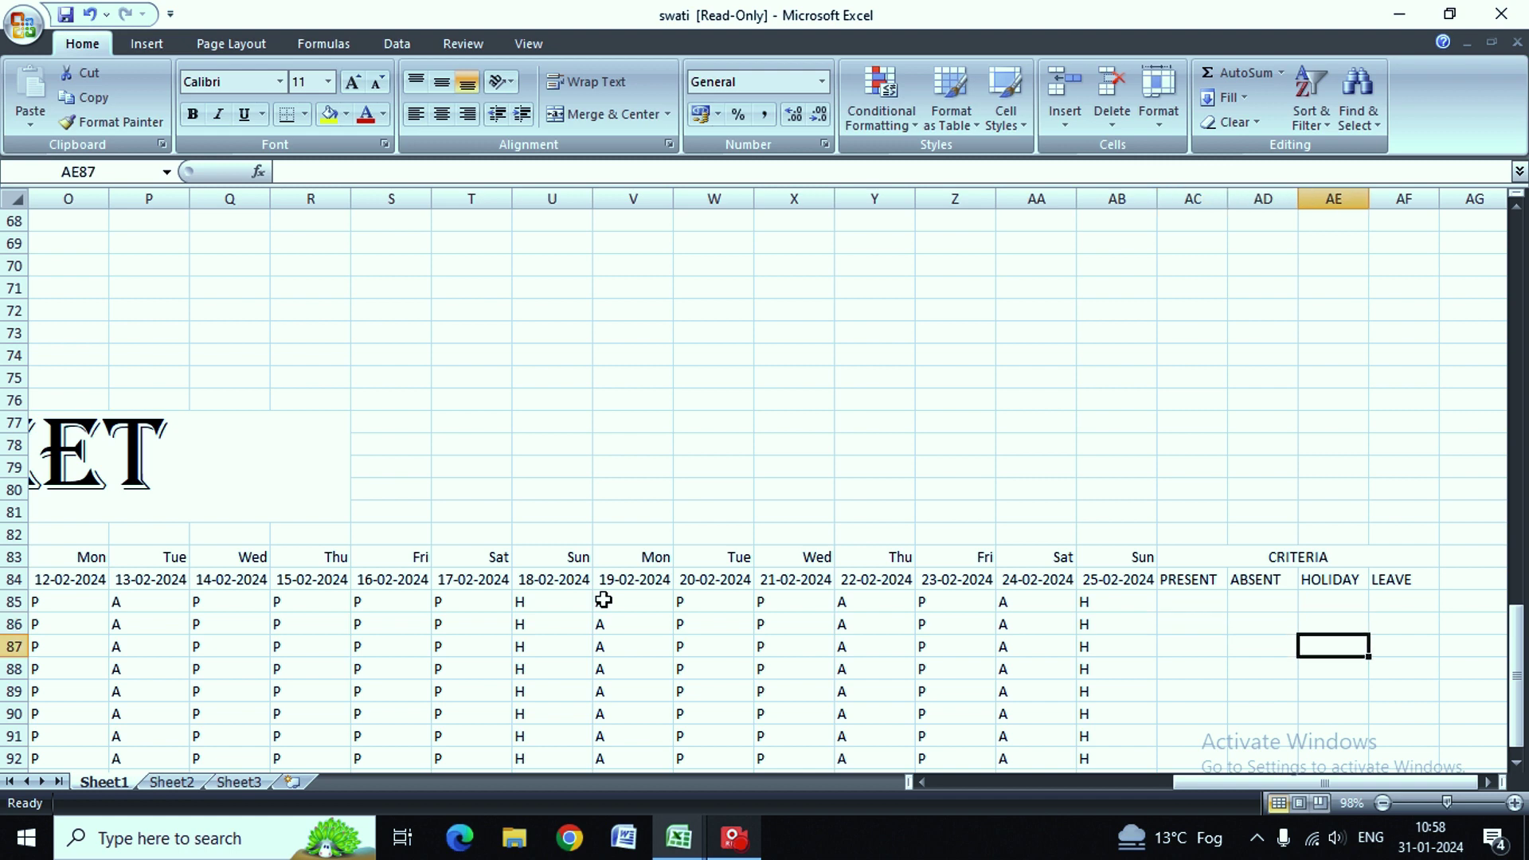
key("Left")
key("Down")
key("Left")
key("Left")
key("Left")
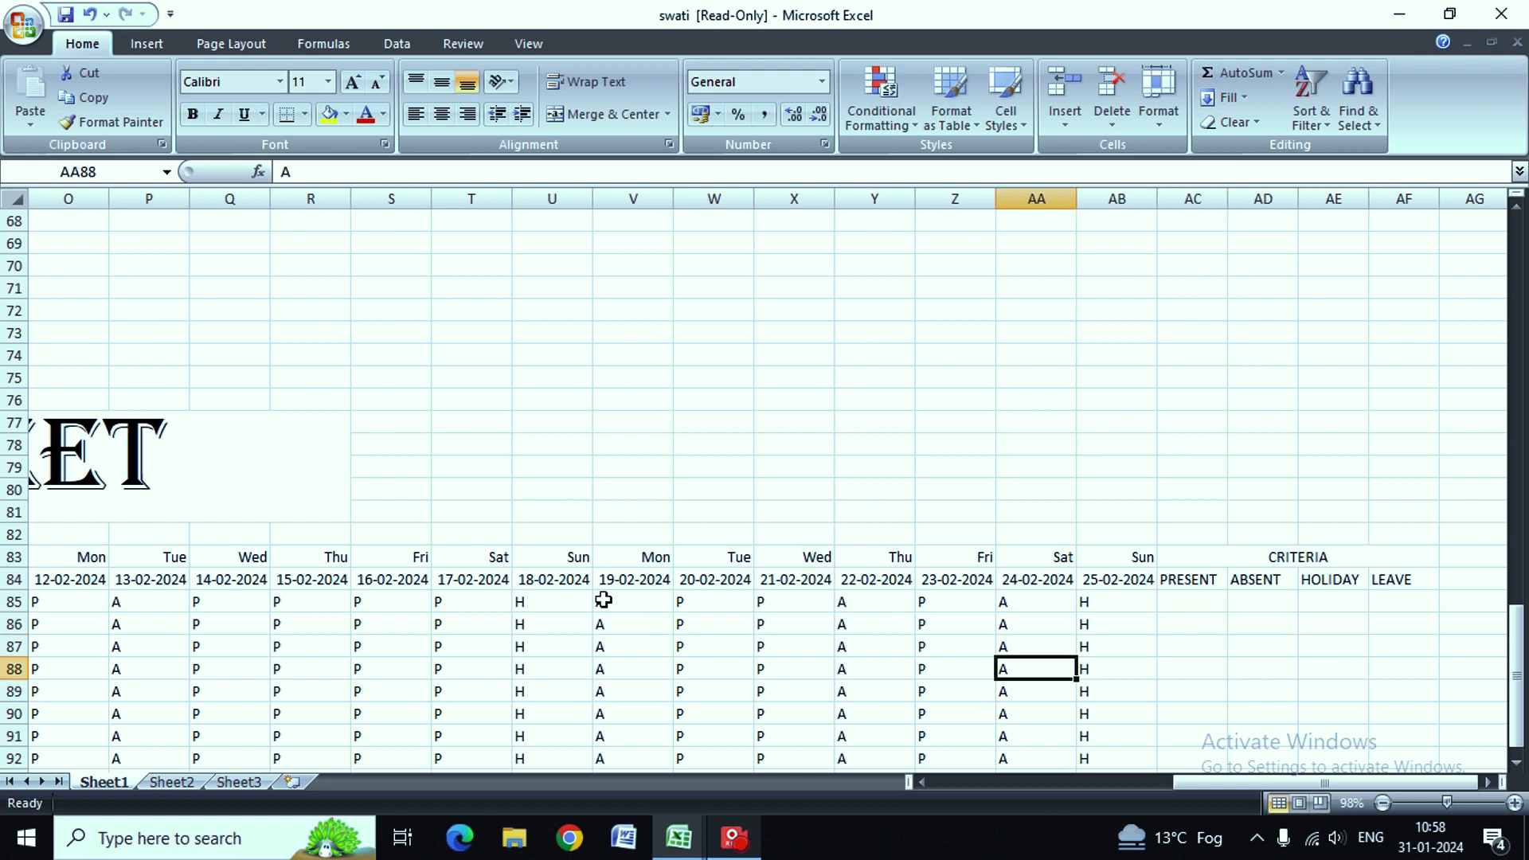
key("Left")
key("Left")
key("Left")
key("Left")
key("Left")
key("Left")
key("Right")
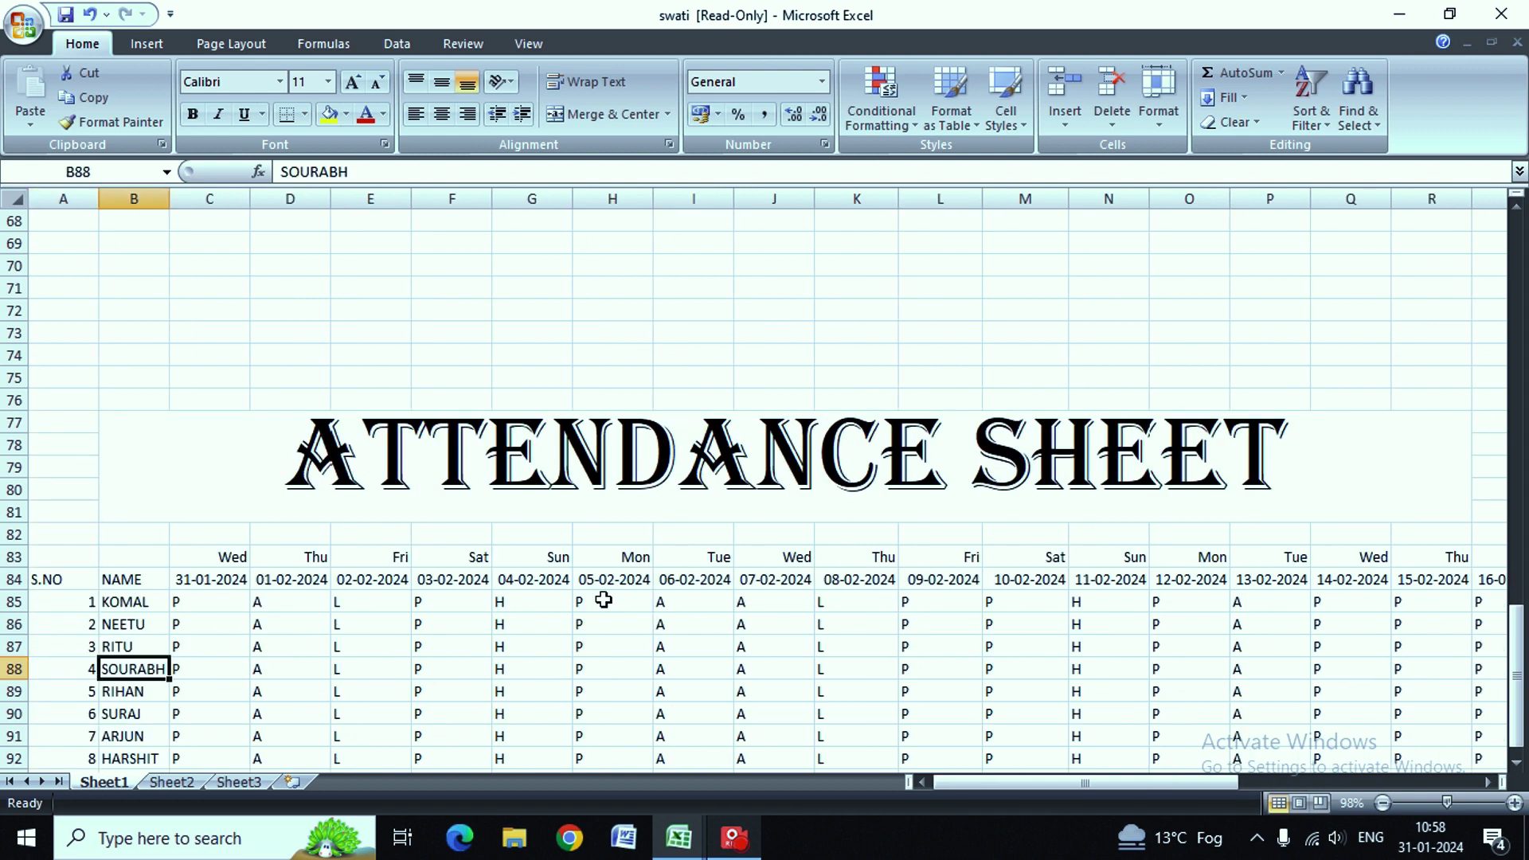
key("Right")
key("Right")
key("Up")
key("Up")
key("Up")
key("Up")
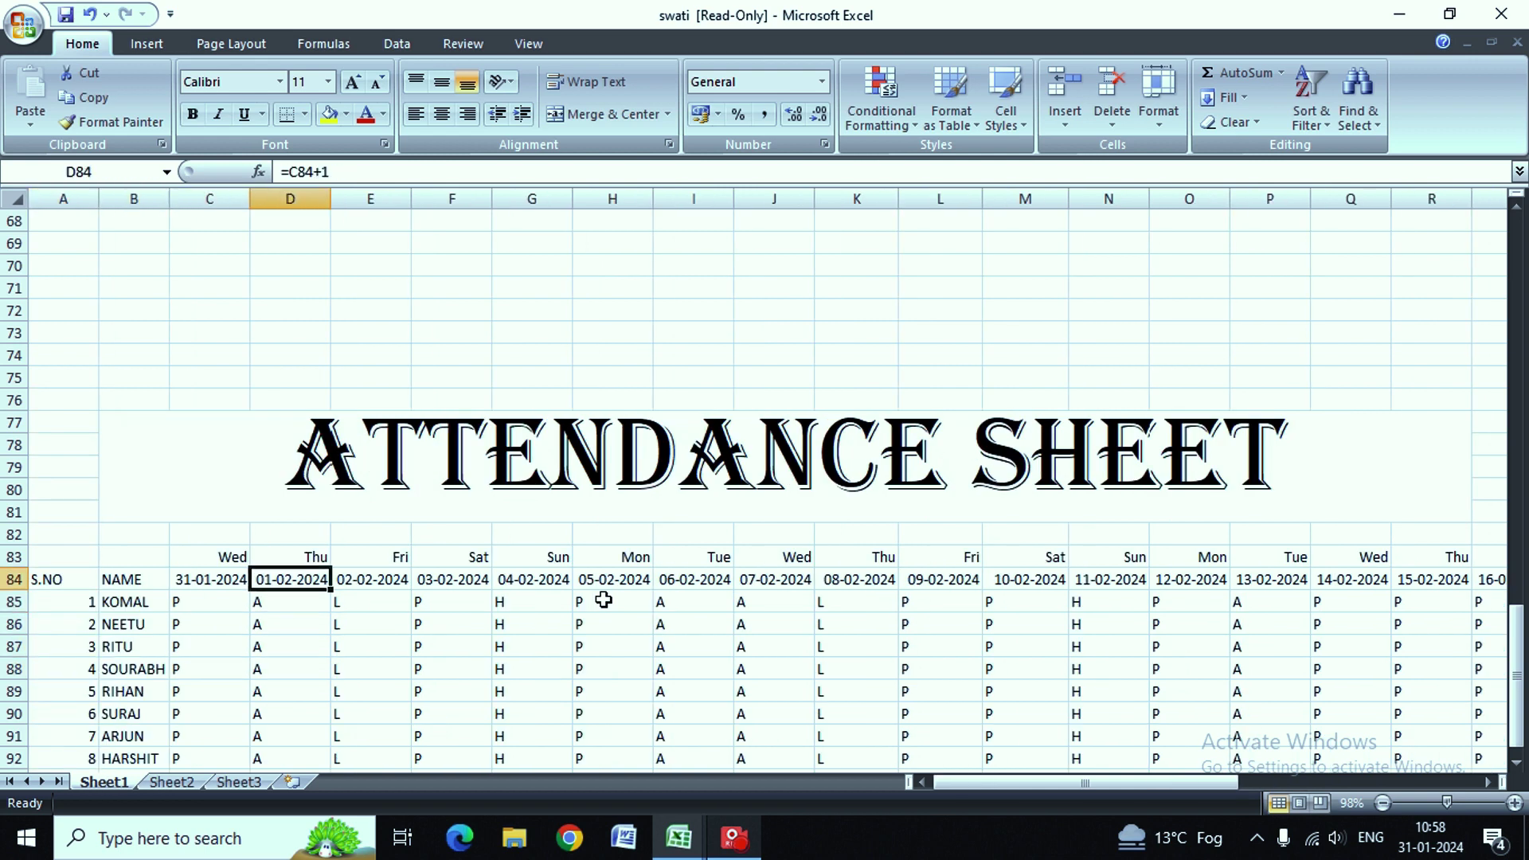
key("Up")
key("Up")
key("Up")
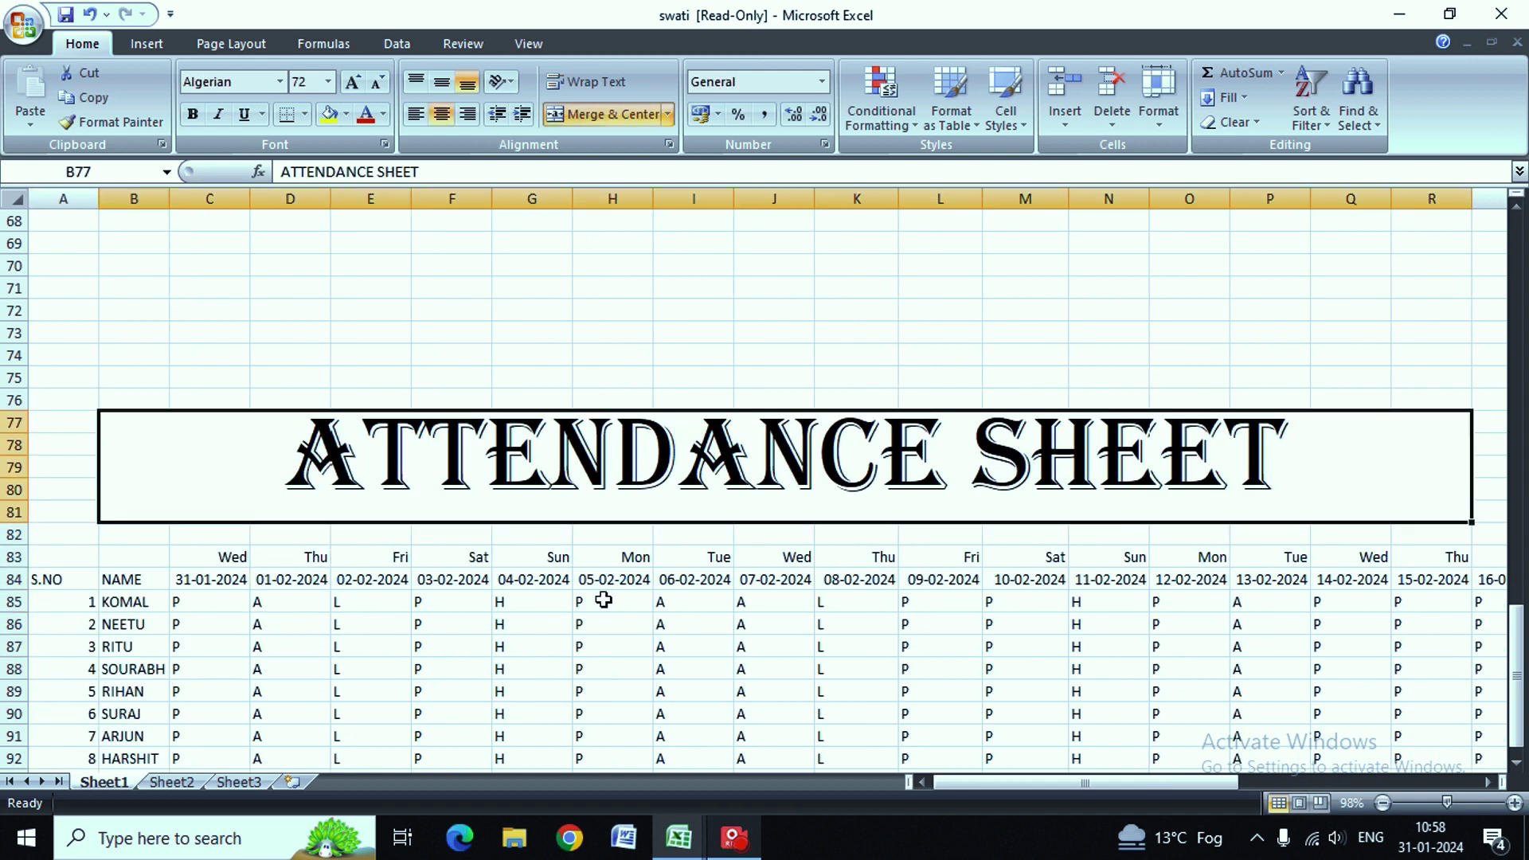
key("Down")
key("Down")
key("Down")
key("Down")
key("Down")
key("Down")
key("Down")
key("Down")
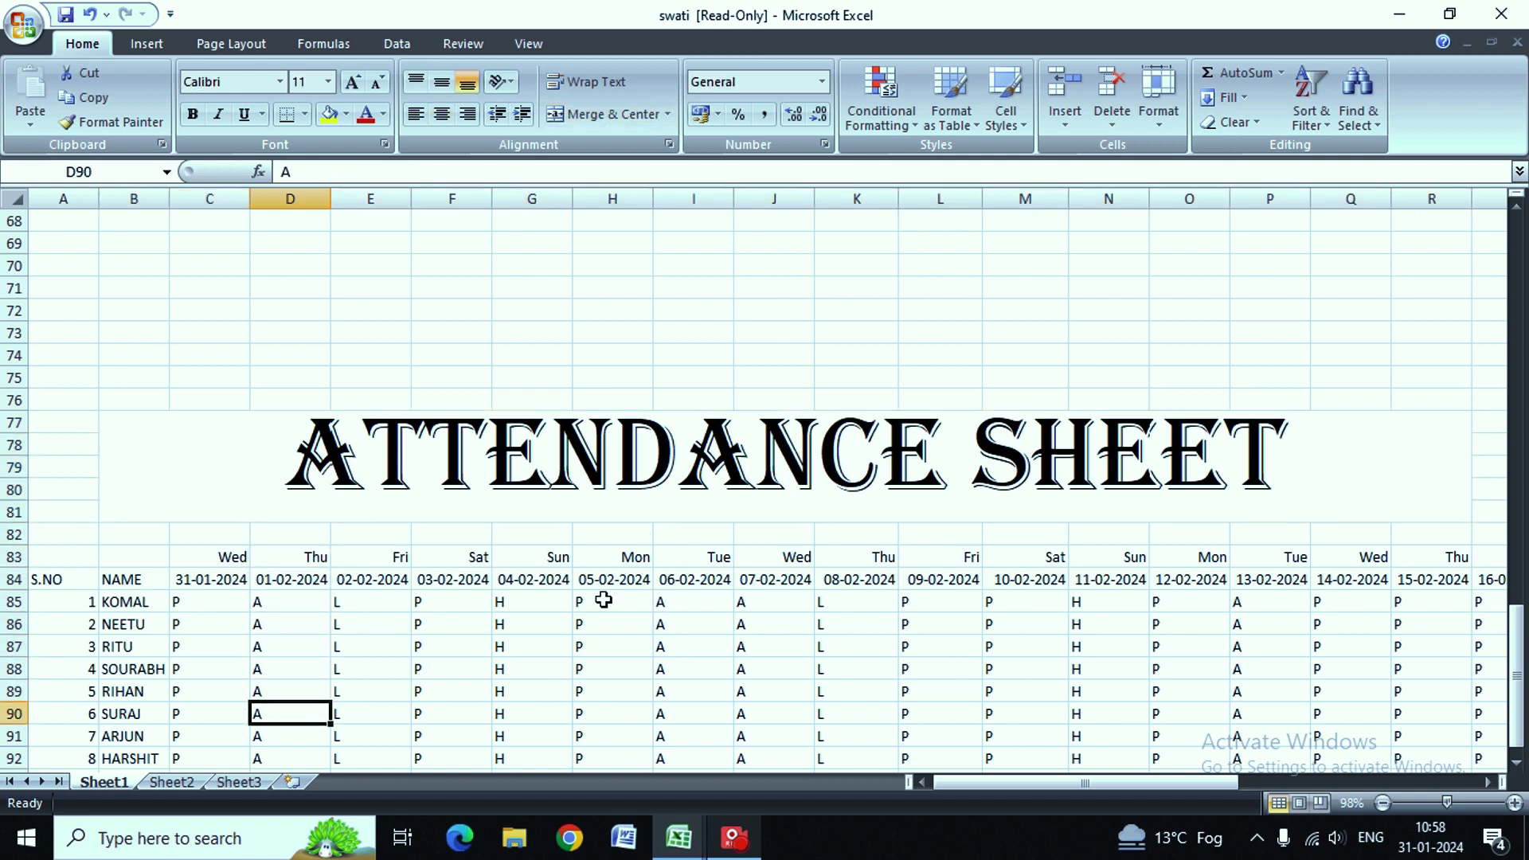
key("Down")
key("Down")
key("Down")
key("Down")
key("Down")
key("Down")
key("Down")
key("Up")
key("Up")
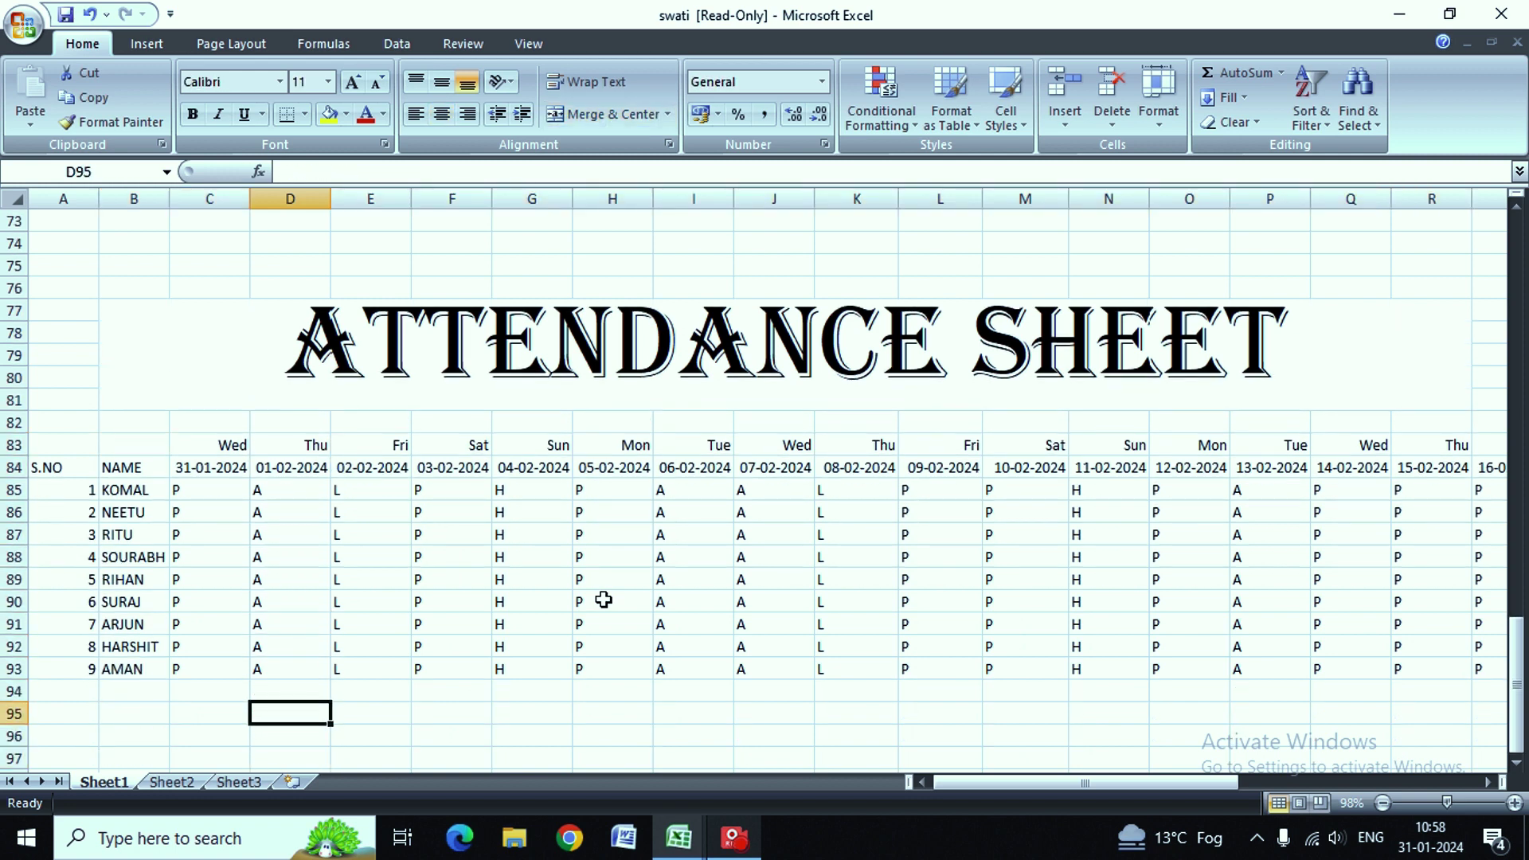
Step: Select the block C95:L98 below the attendance table for merging
key("Left")
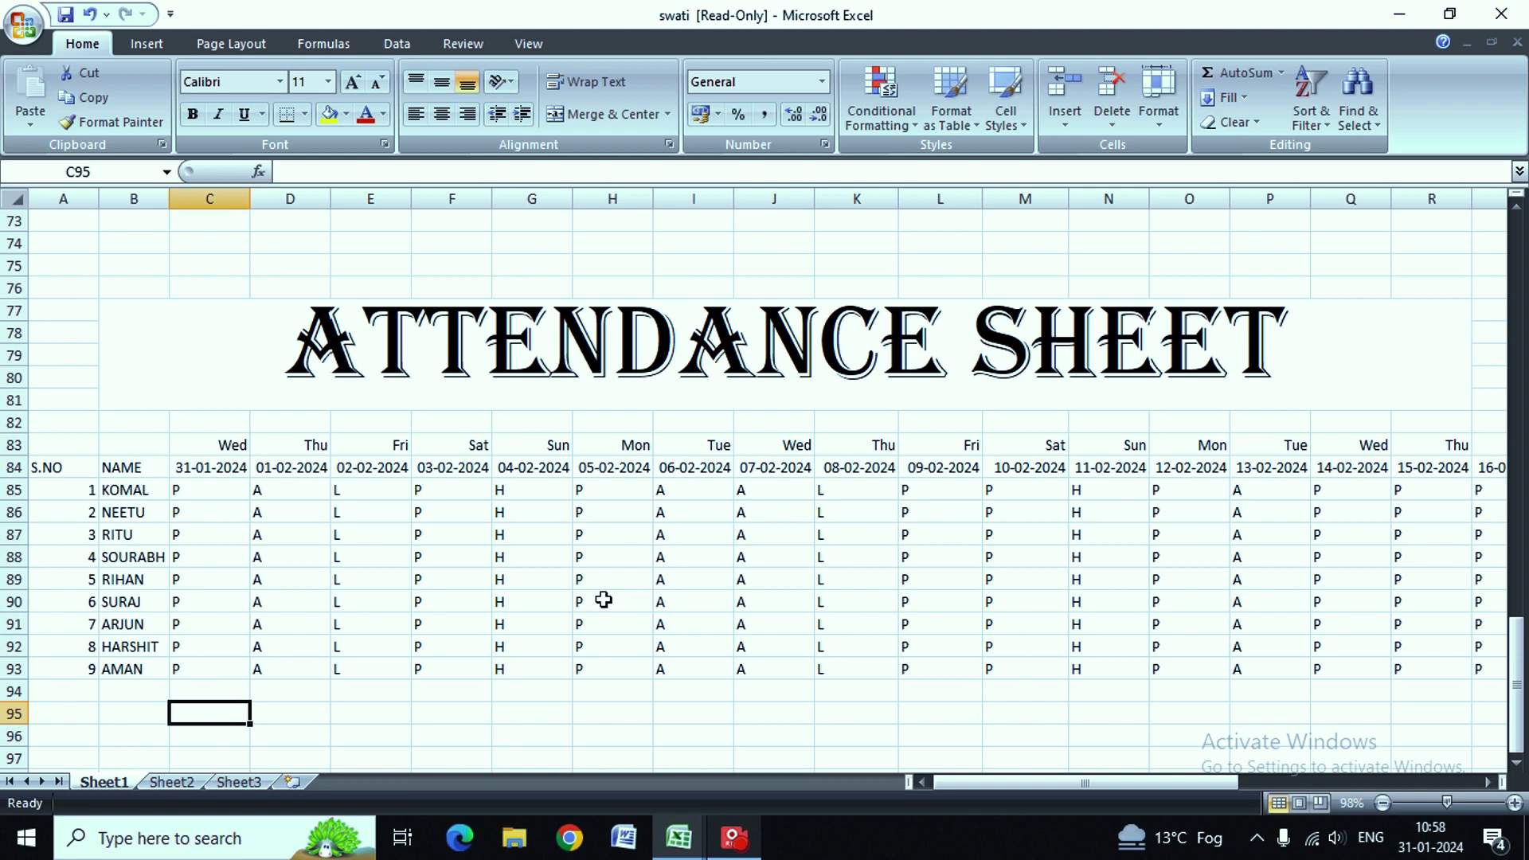
key("shift+Down")
key("shift+Down")
key("shift+Down")
key("shift+Right")
key("shift+Right")
key("shift+Right")
key("shift+Right")
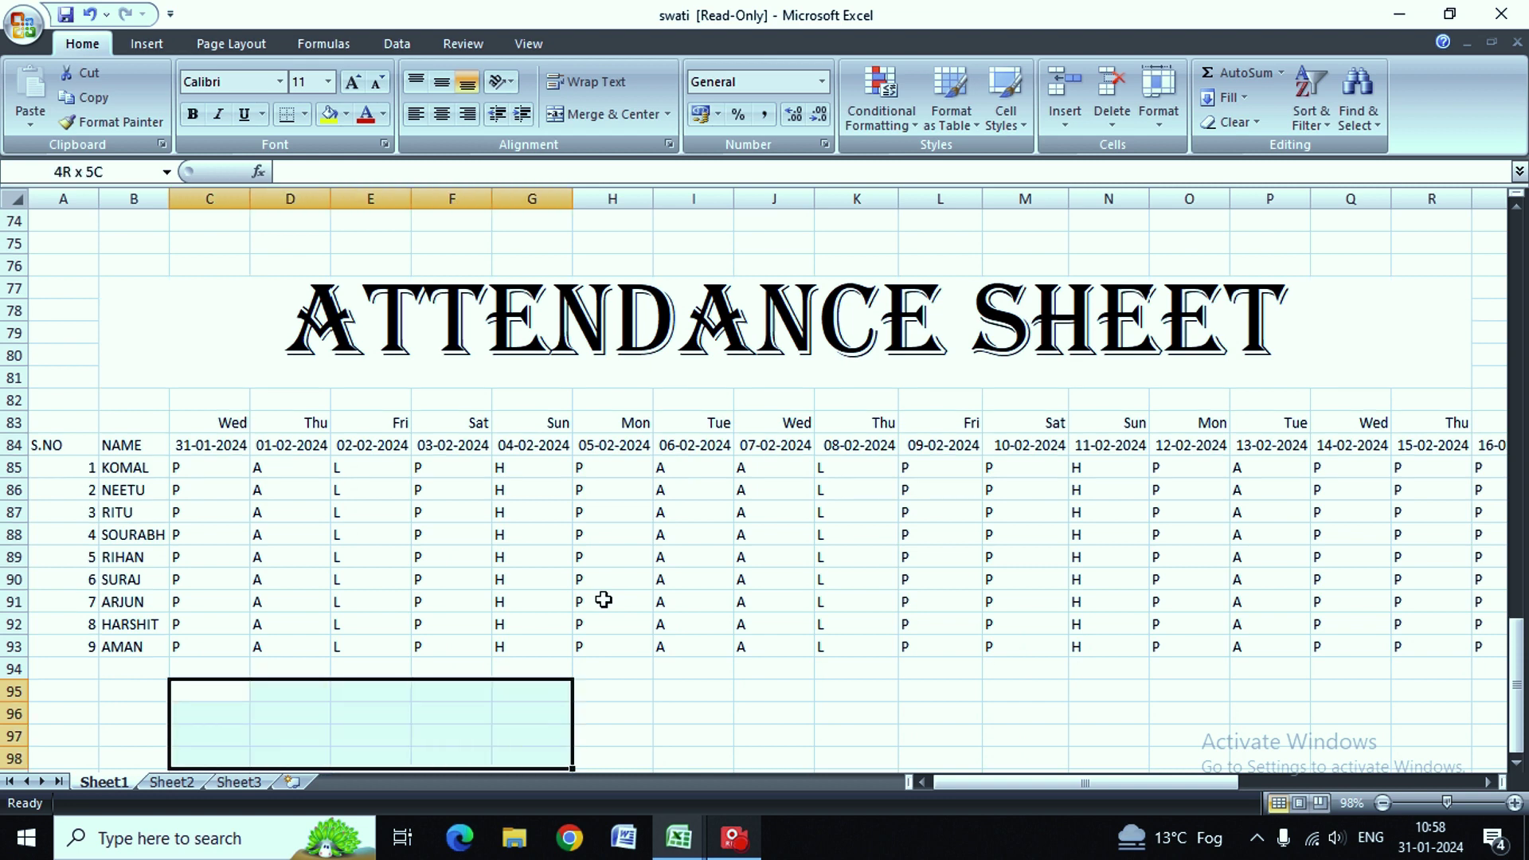
key("shift+Right")
key("shift+Right")
key("shift+Right")
key("shift+Right")
key("shift+Right")
scroll(603, 600, "down", 1)
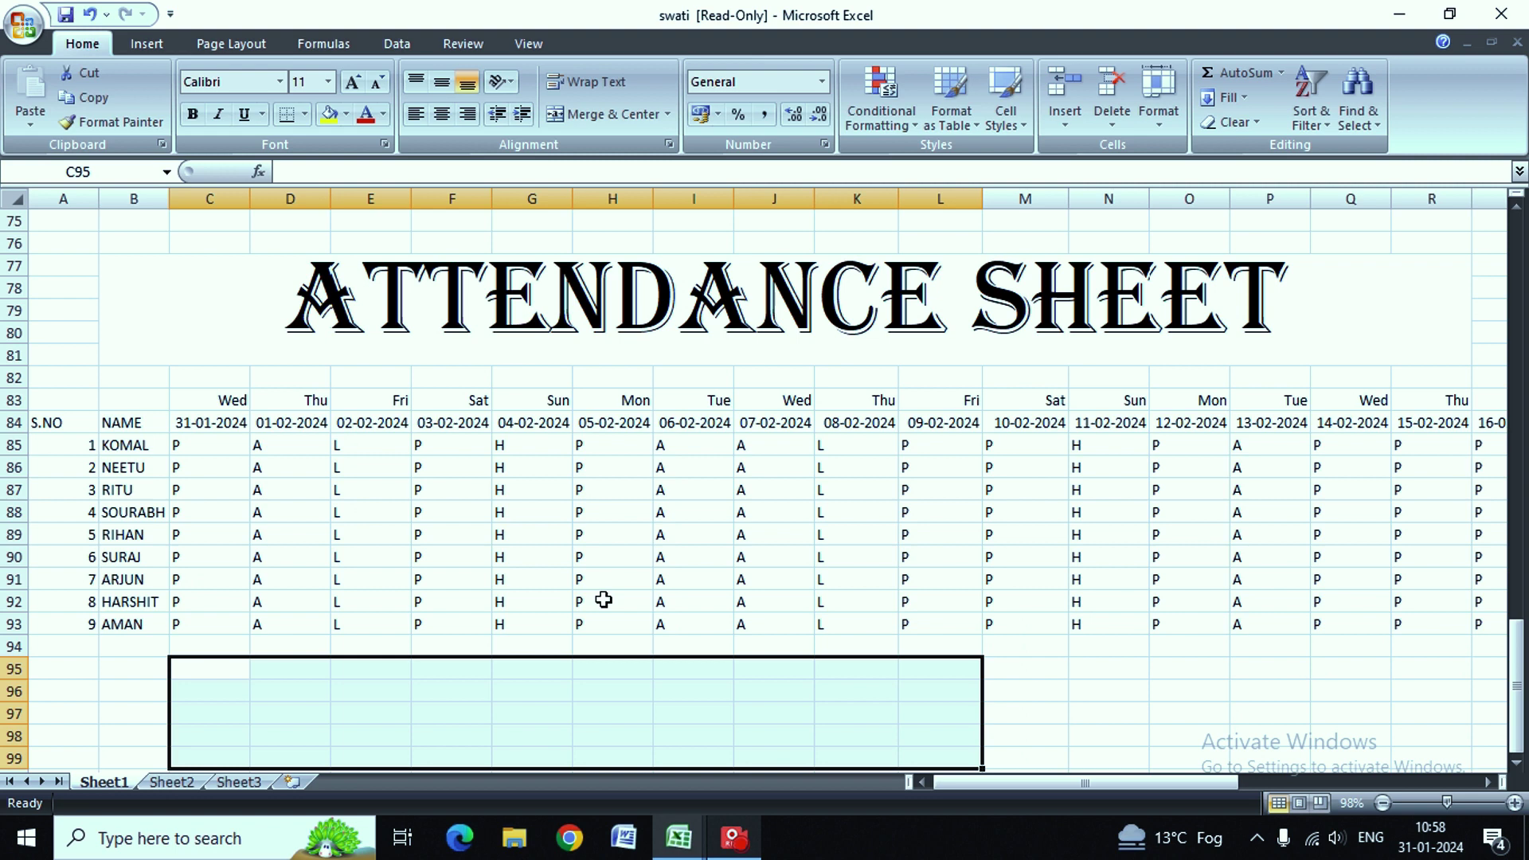
key("alt")
key("h")
Step: Merge C95:L98 and type the heading COUNT SERIES
type("m")
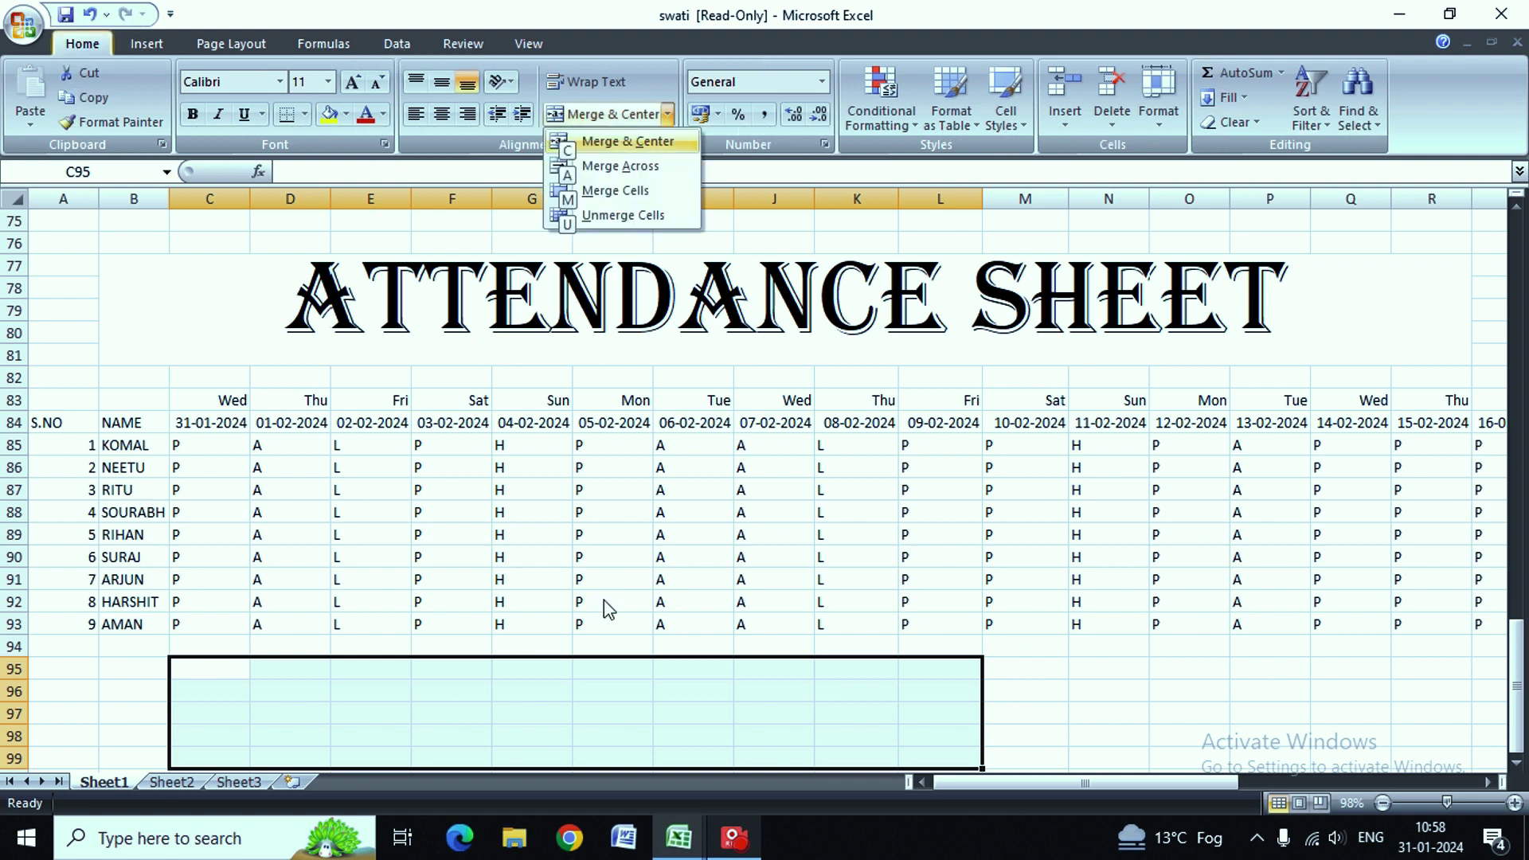
type("c")
type("COUM")
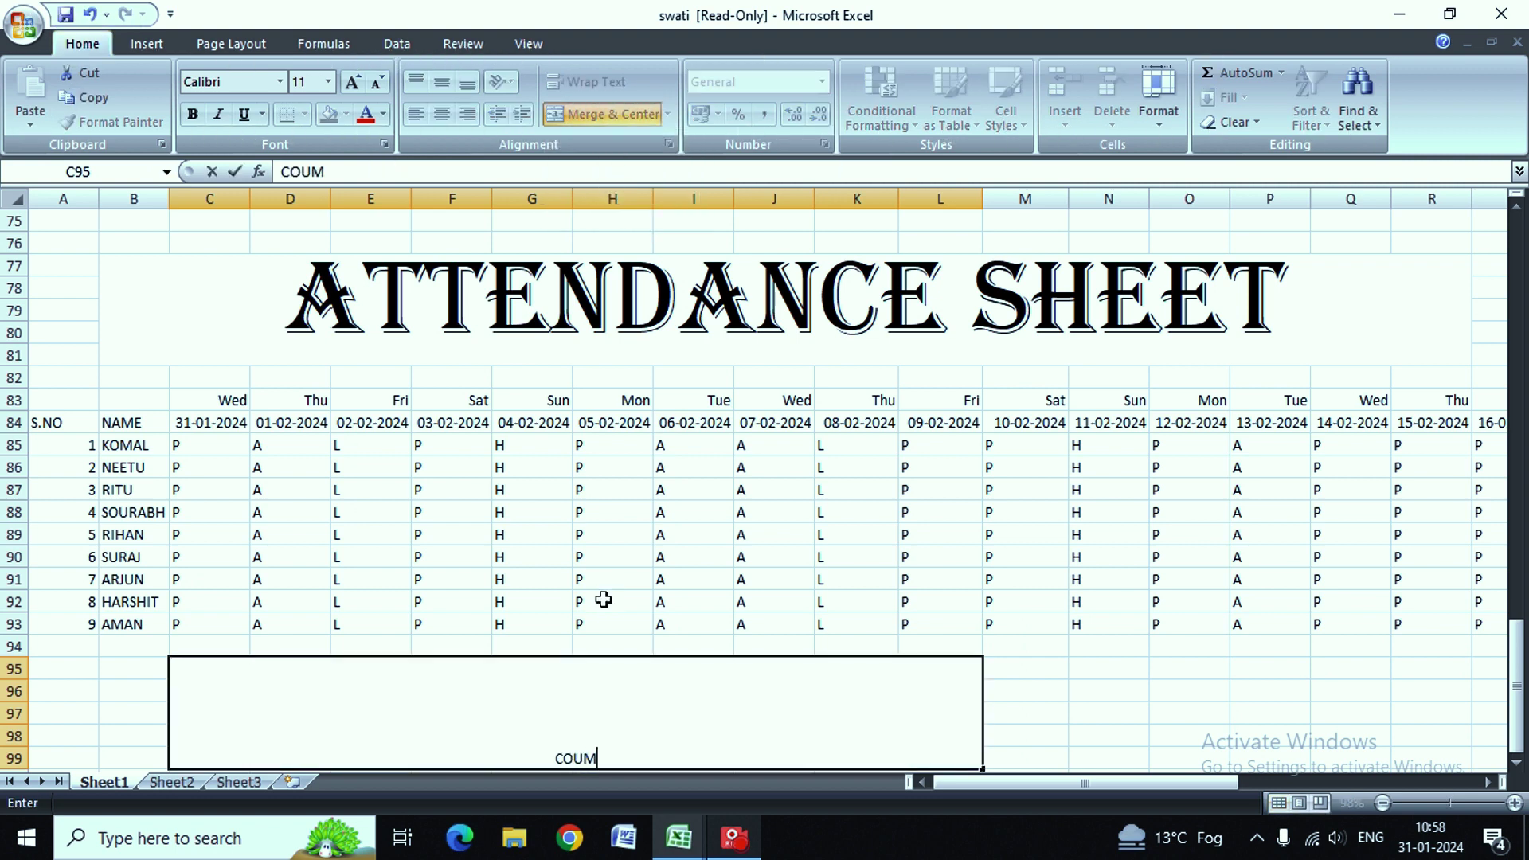
key("BackSpace")
type("NT")
type(" SERR")
key("BackSpace")
type("IES")
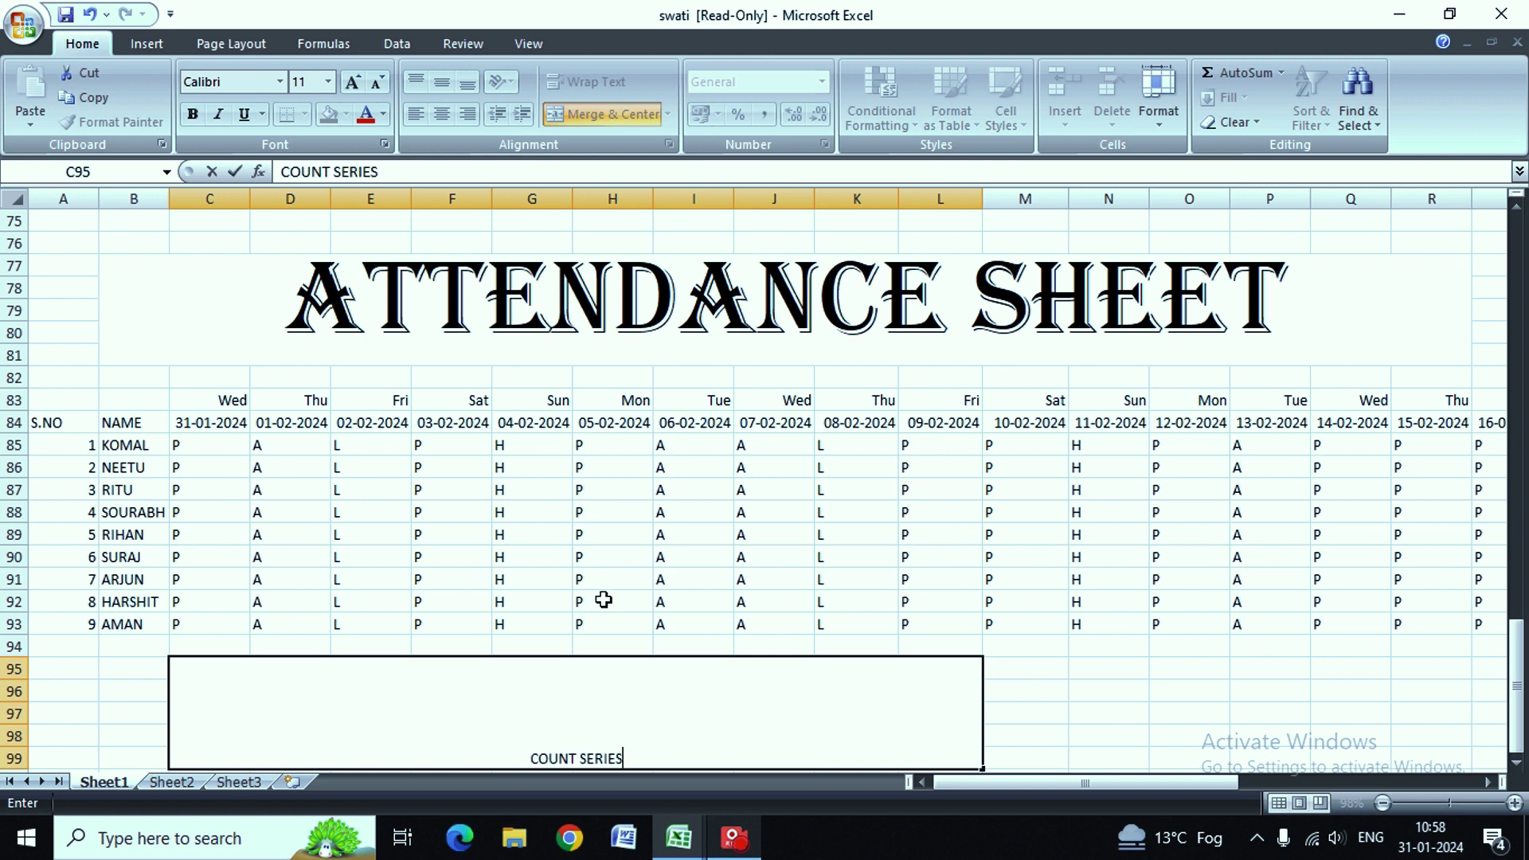
key("Return")
key("Up")
Step: Format the COUNT SERIES heading in Algerian at font size 48
key("ctrl+1")
key("Return")
key("alt")
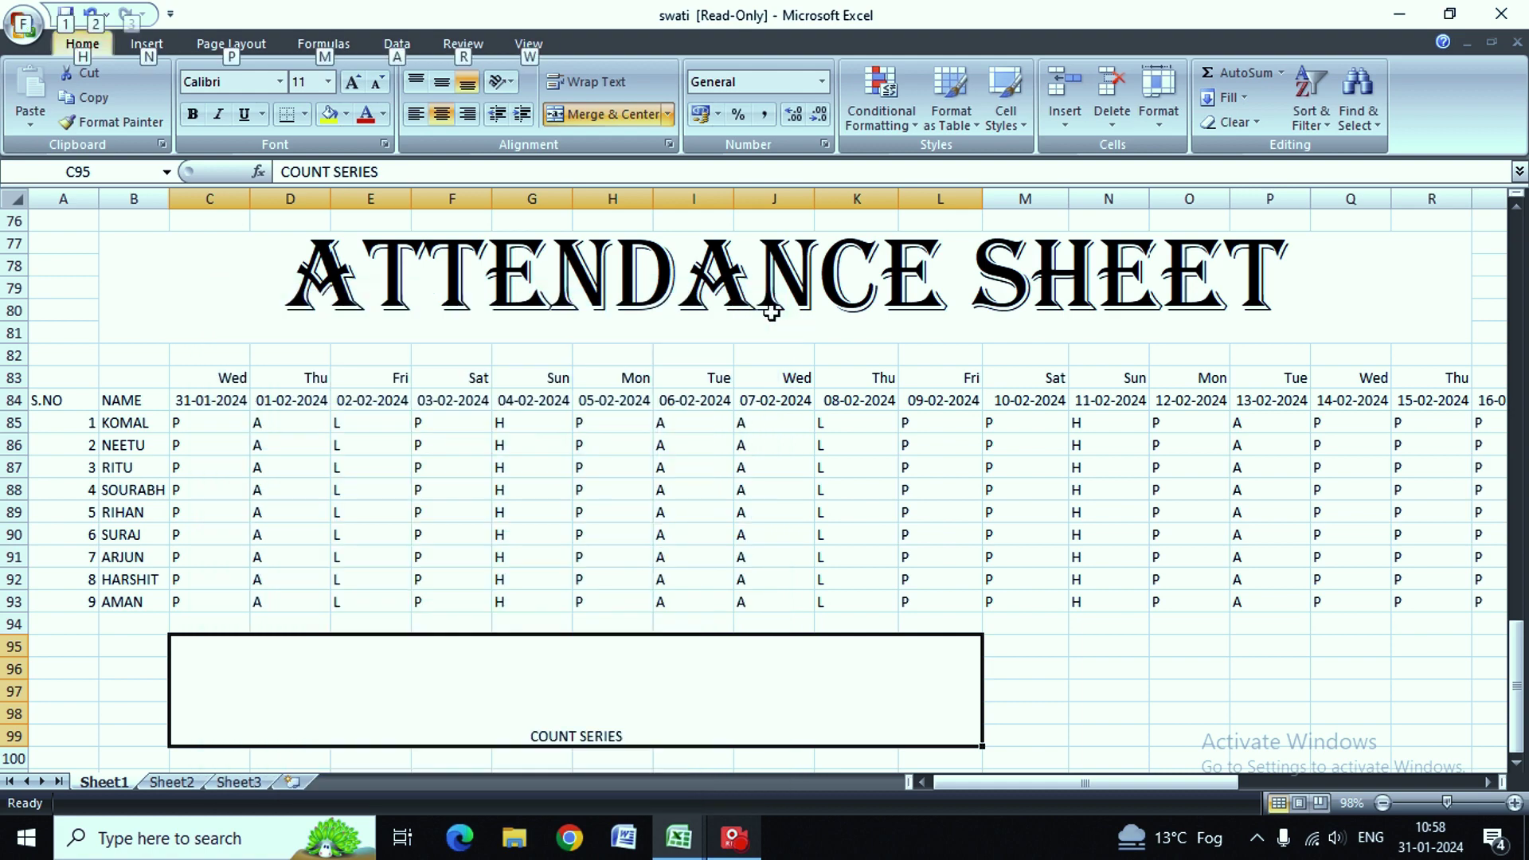
type("hfs48")
key("Return")
key("alt")
key("h")
key("f")
key("f")
type("Algerian")
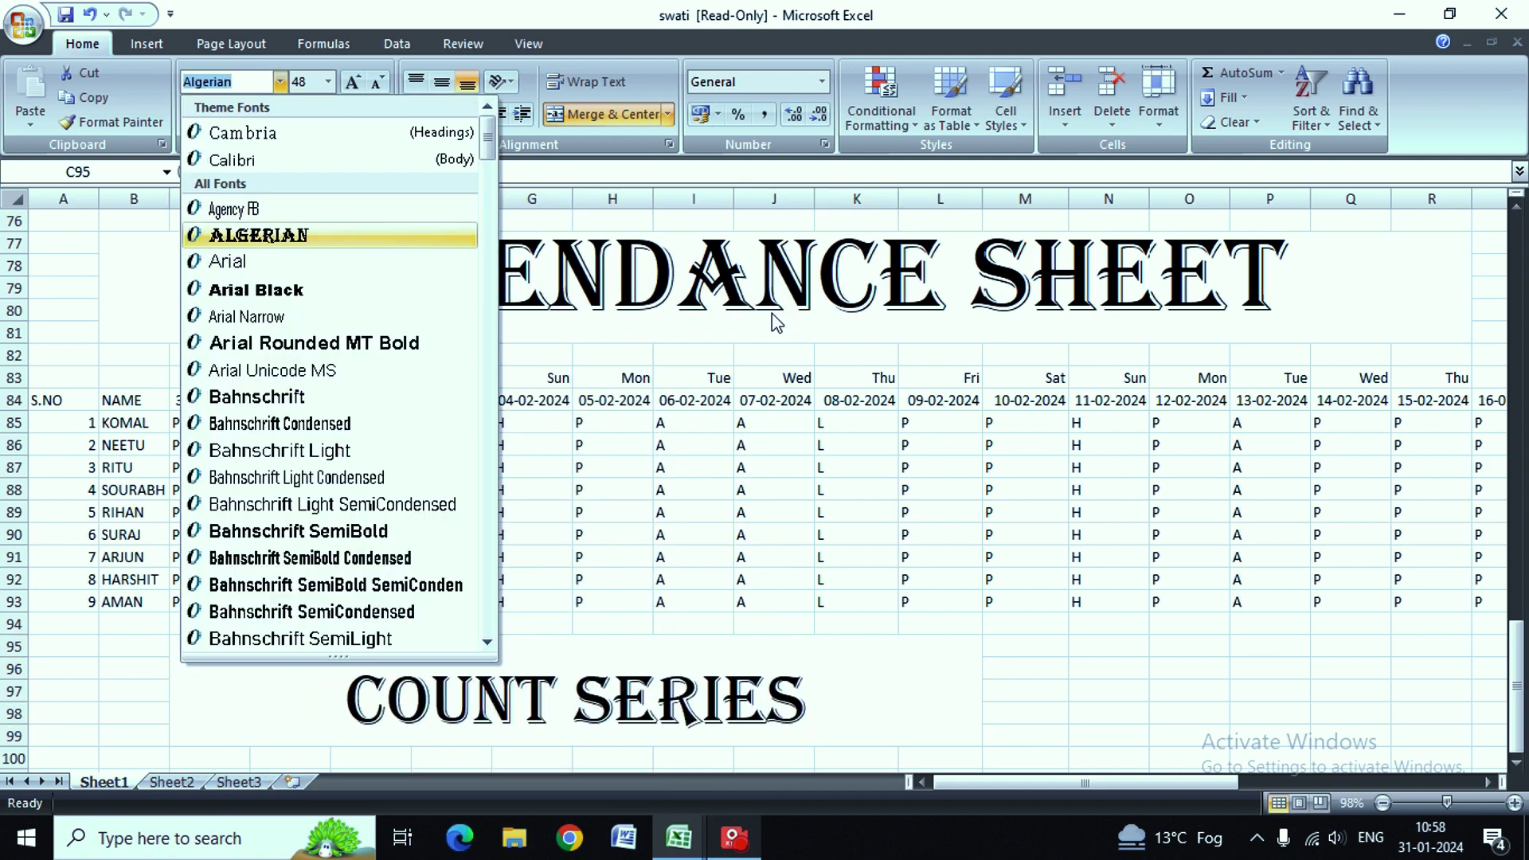
key("Return")
key("Down")
key("Down")
key("Down")
key("Down")
Step: Enter COUNT, COUNT A and COUNT BLANK in cells A103 to A105
key("Left")
key("Left")
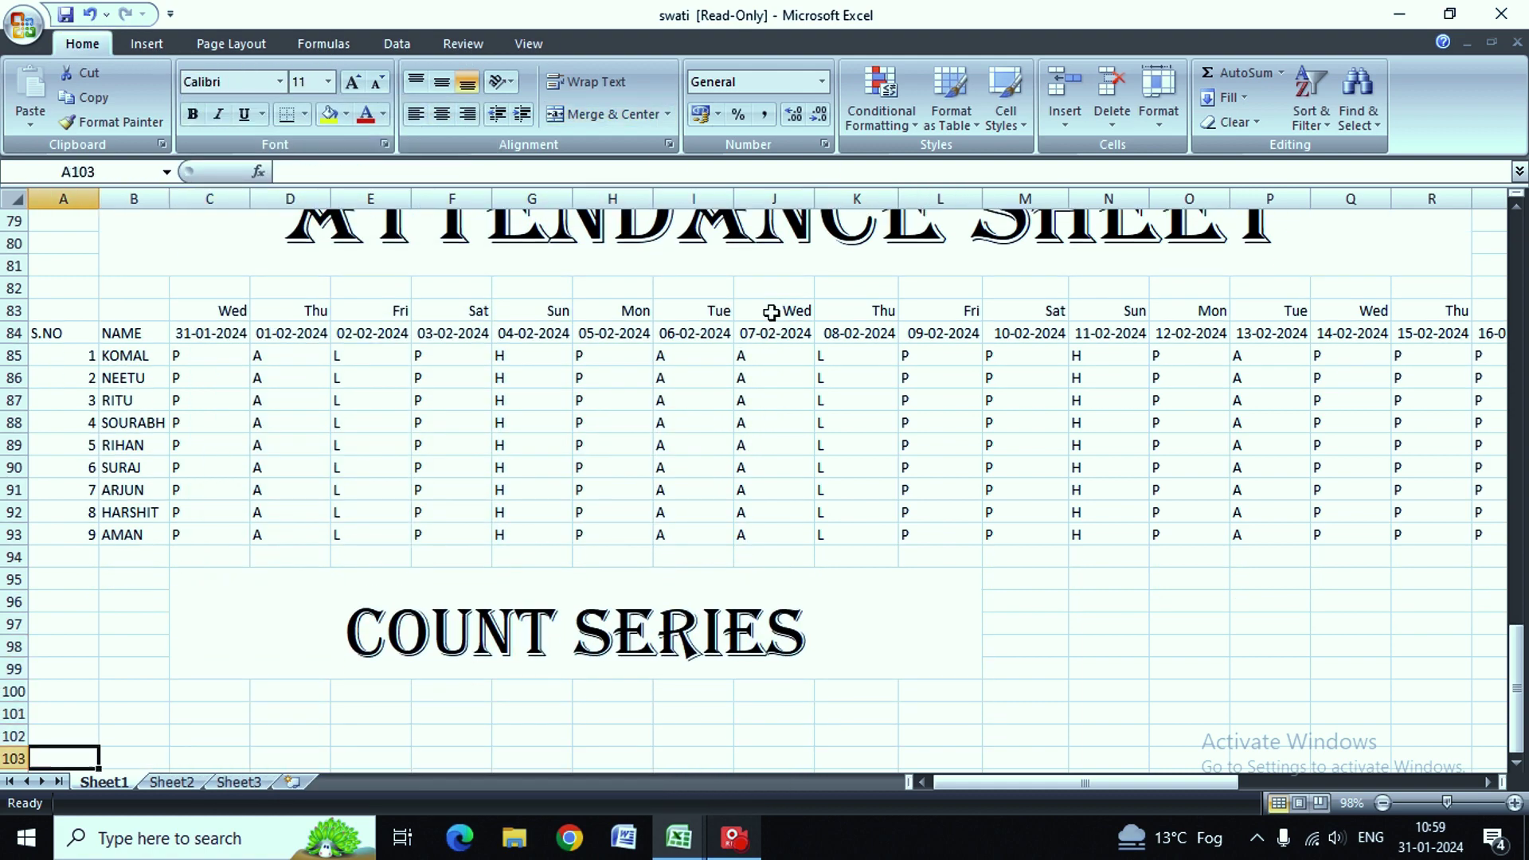
type("CO")
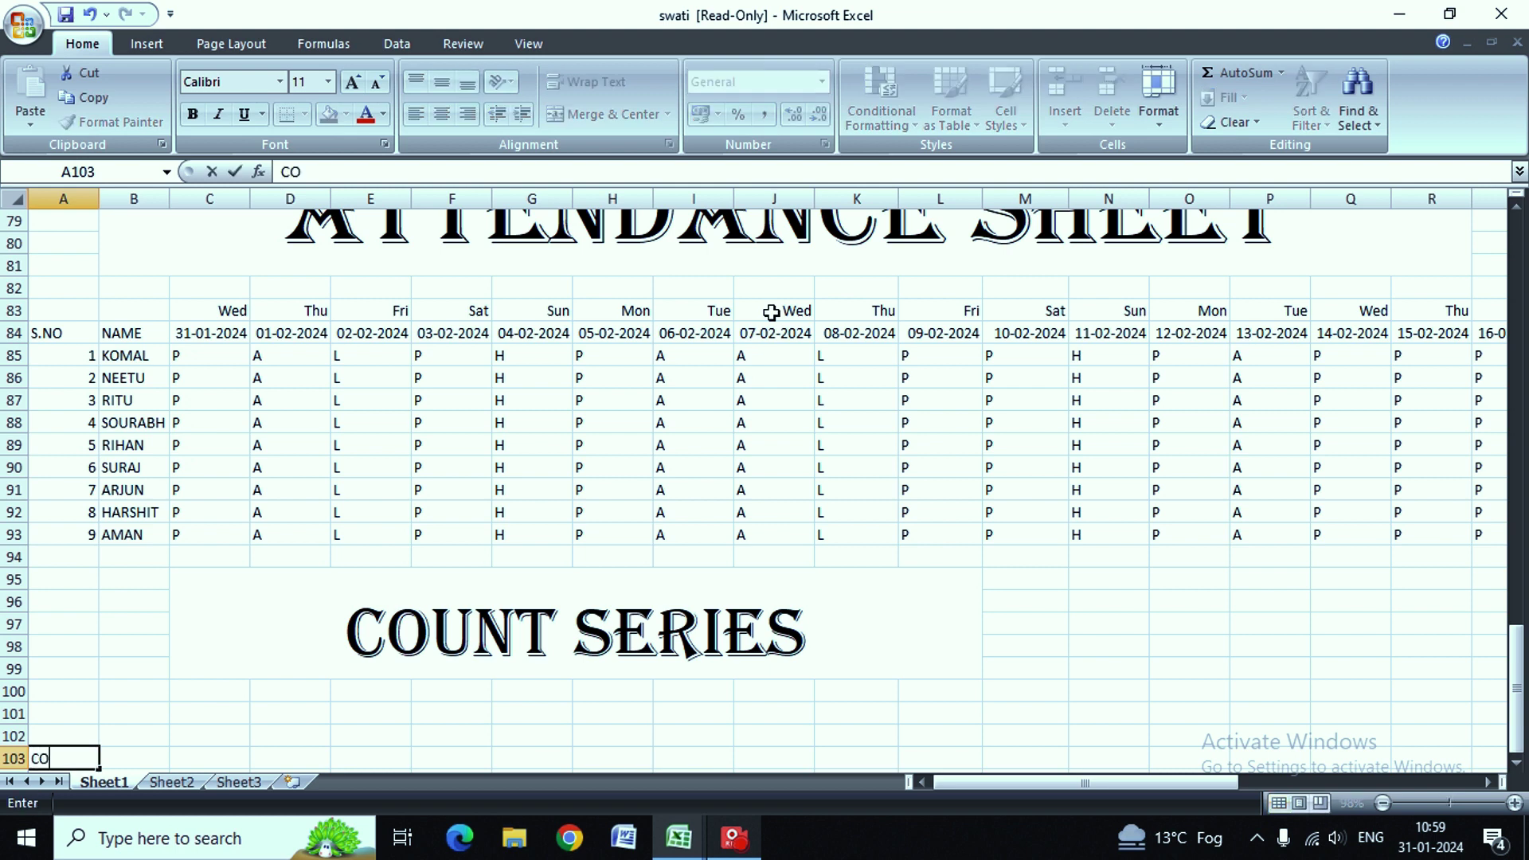
type("UNT")
key("BackSpace")
type("T")
key("Return")
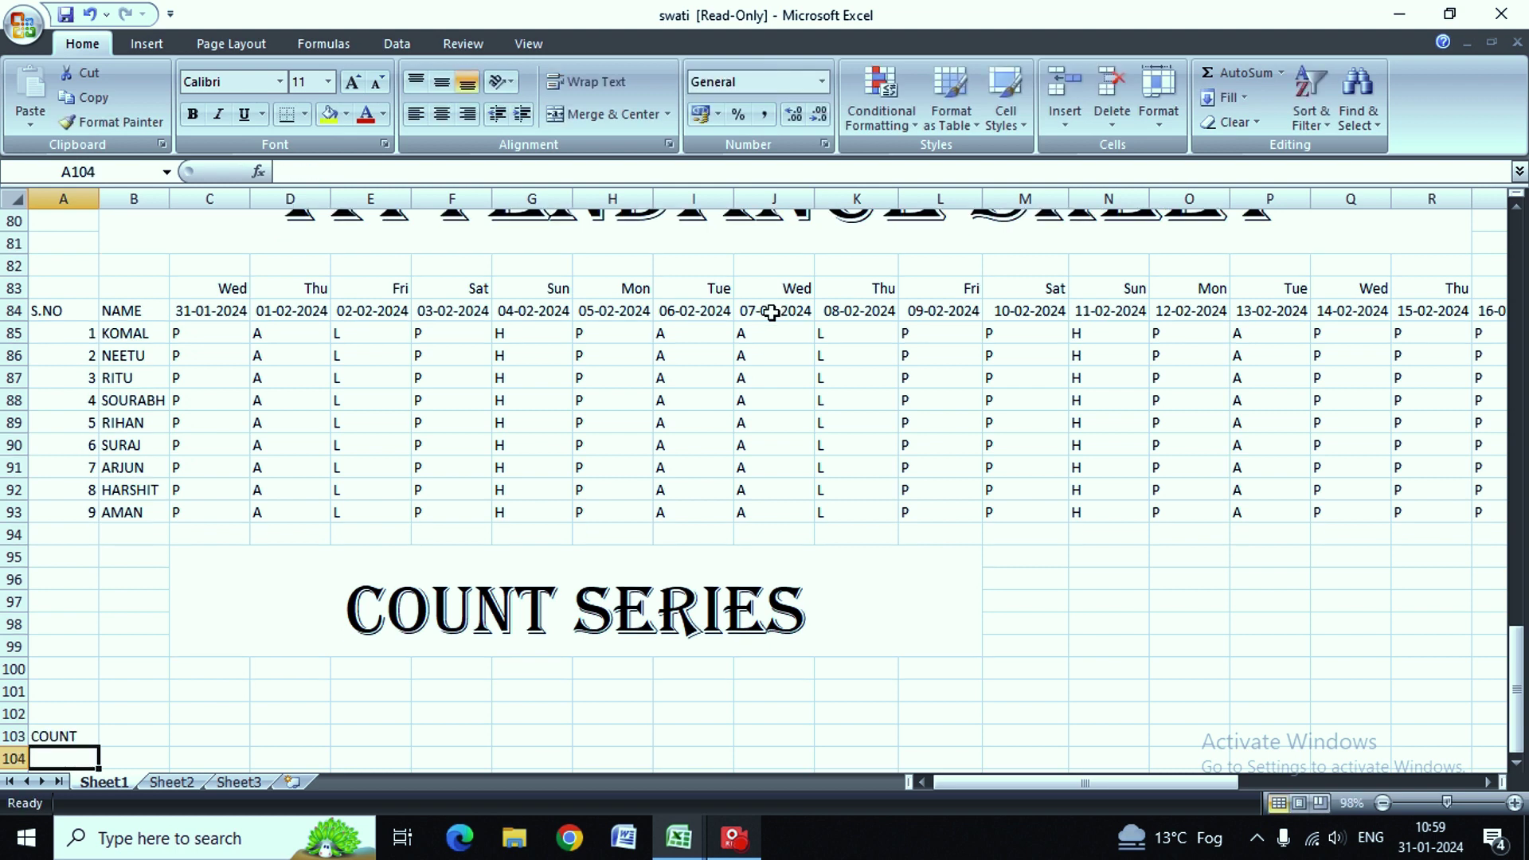
type("COUNT")
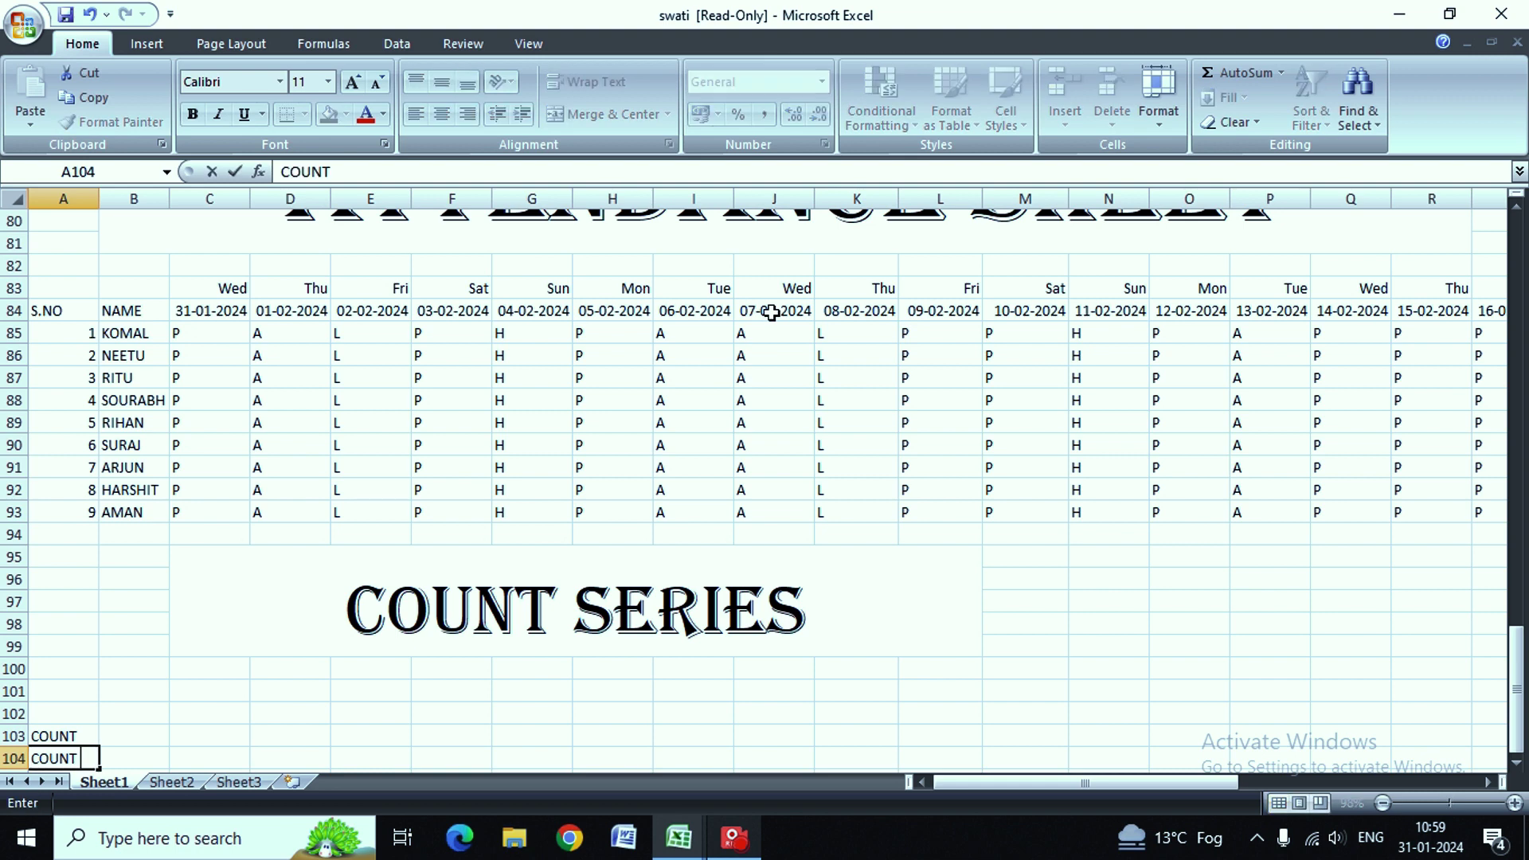
type(" A")
key("Return")
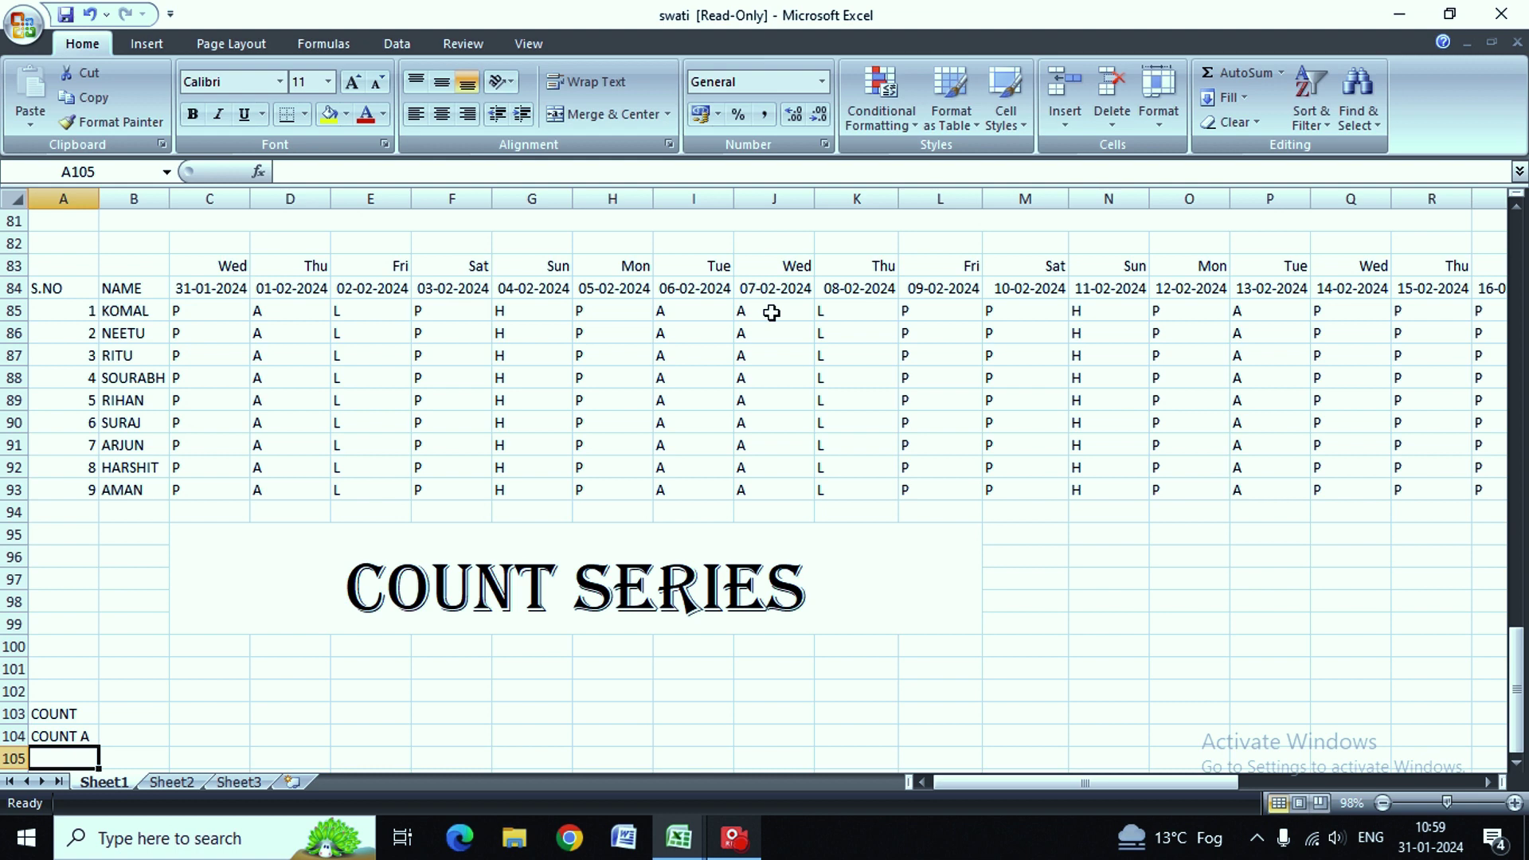
type("COUNT")
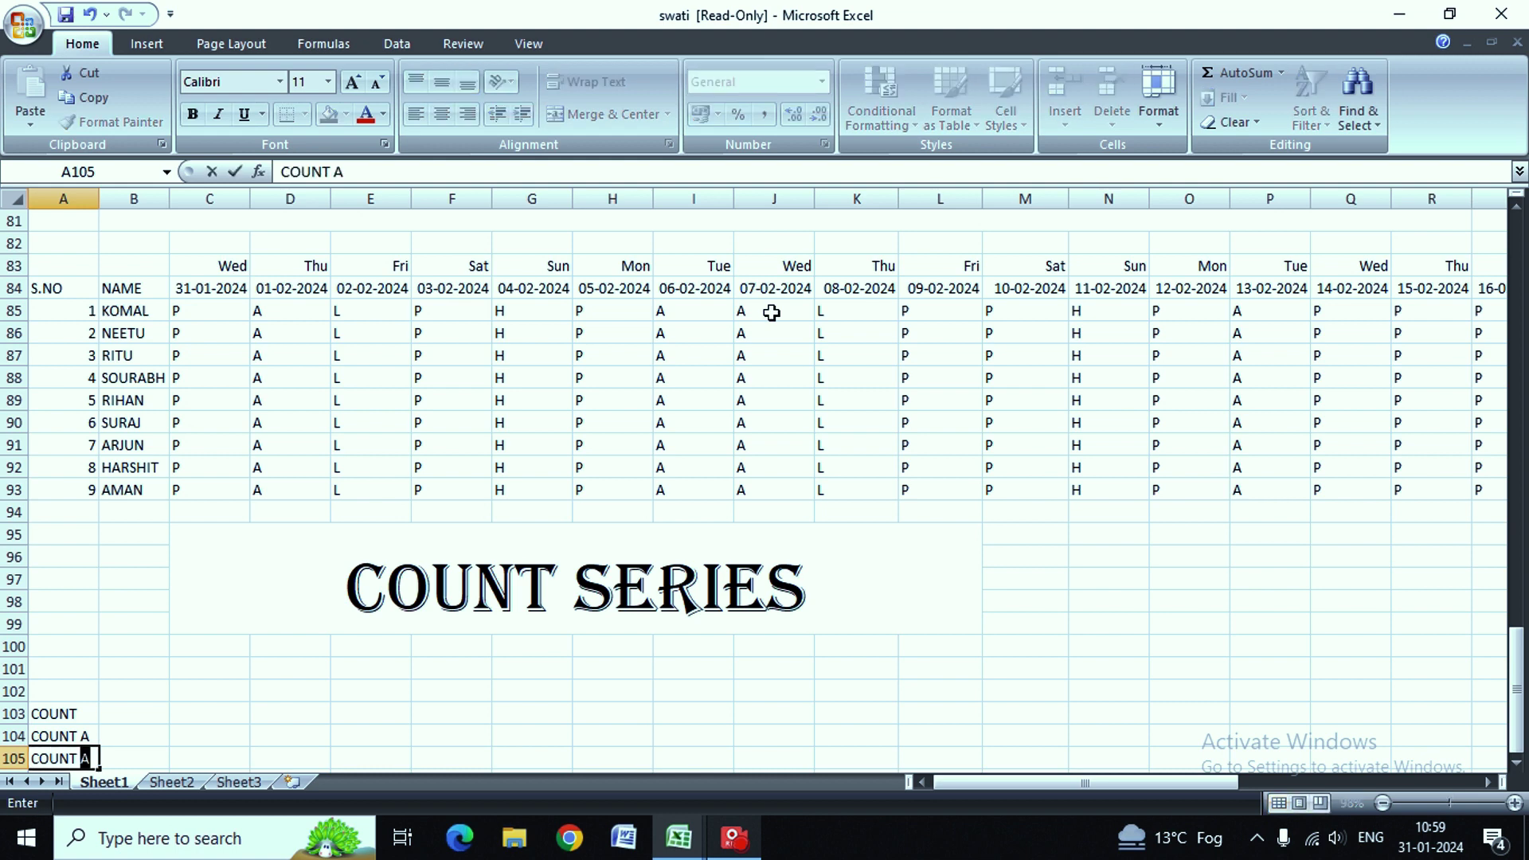
key("BackSpace")
type("BL")
type("A")
key("BackSpace")
type("LA")
type("NK")
key("Return")
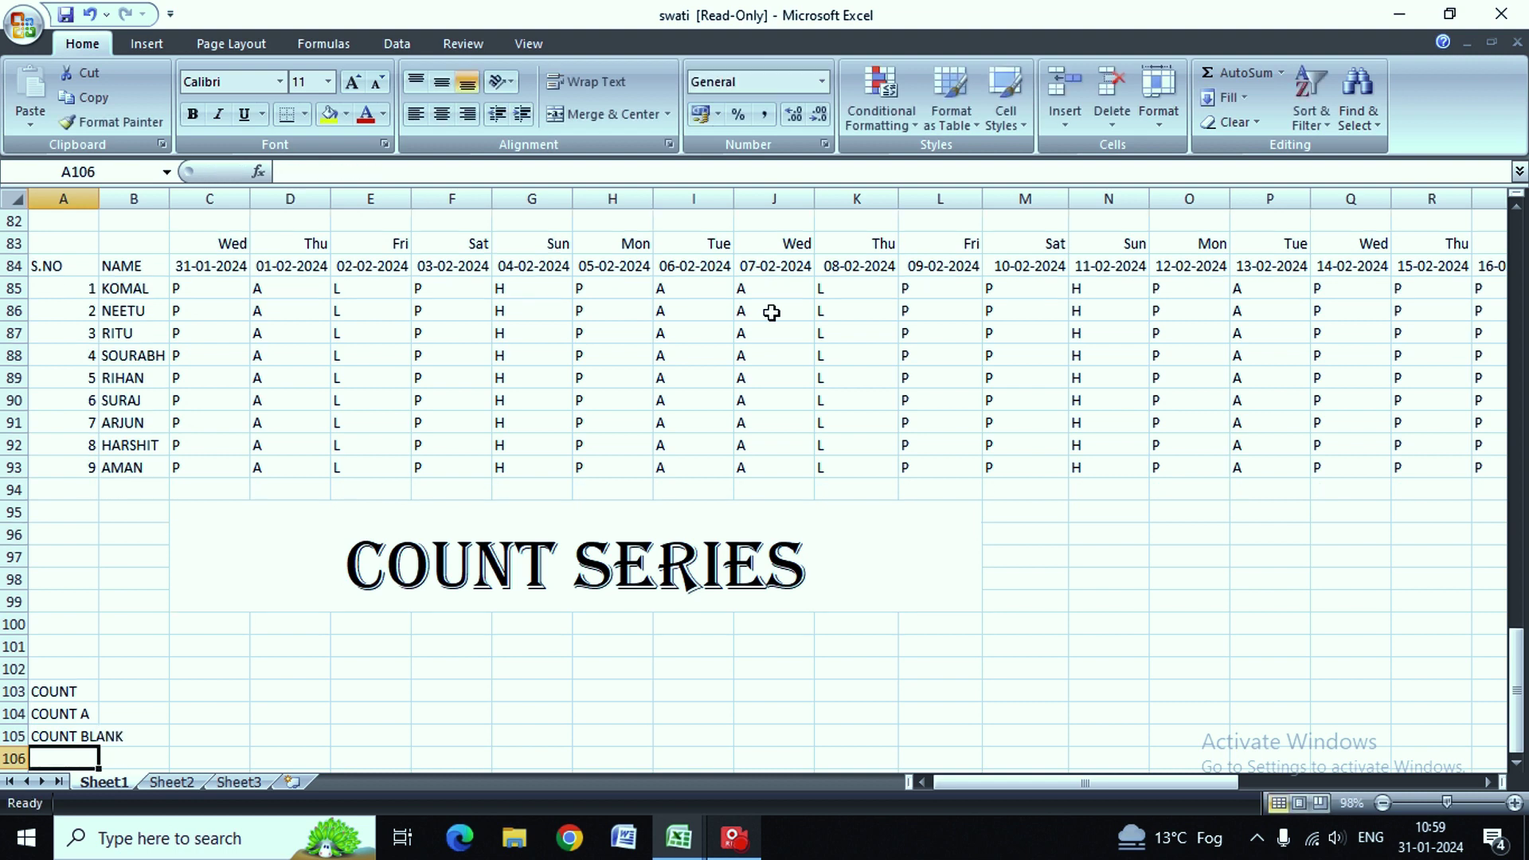
Step: Enter COUNTIF in A106 and COUNTIS in A107
type("CO")
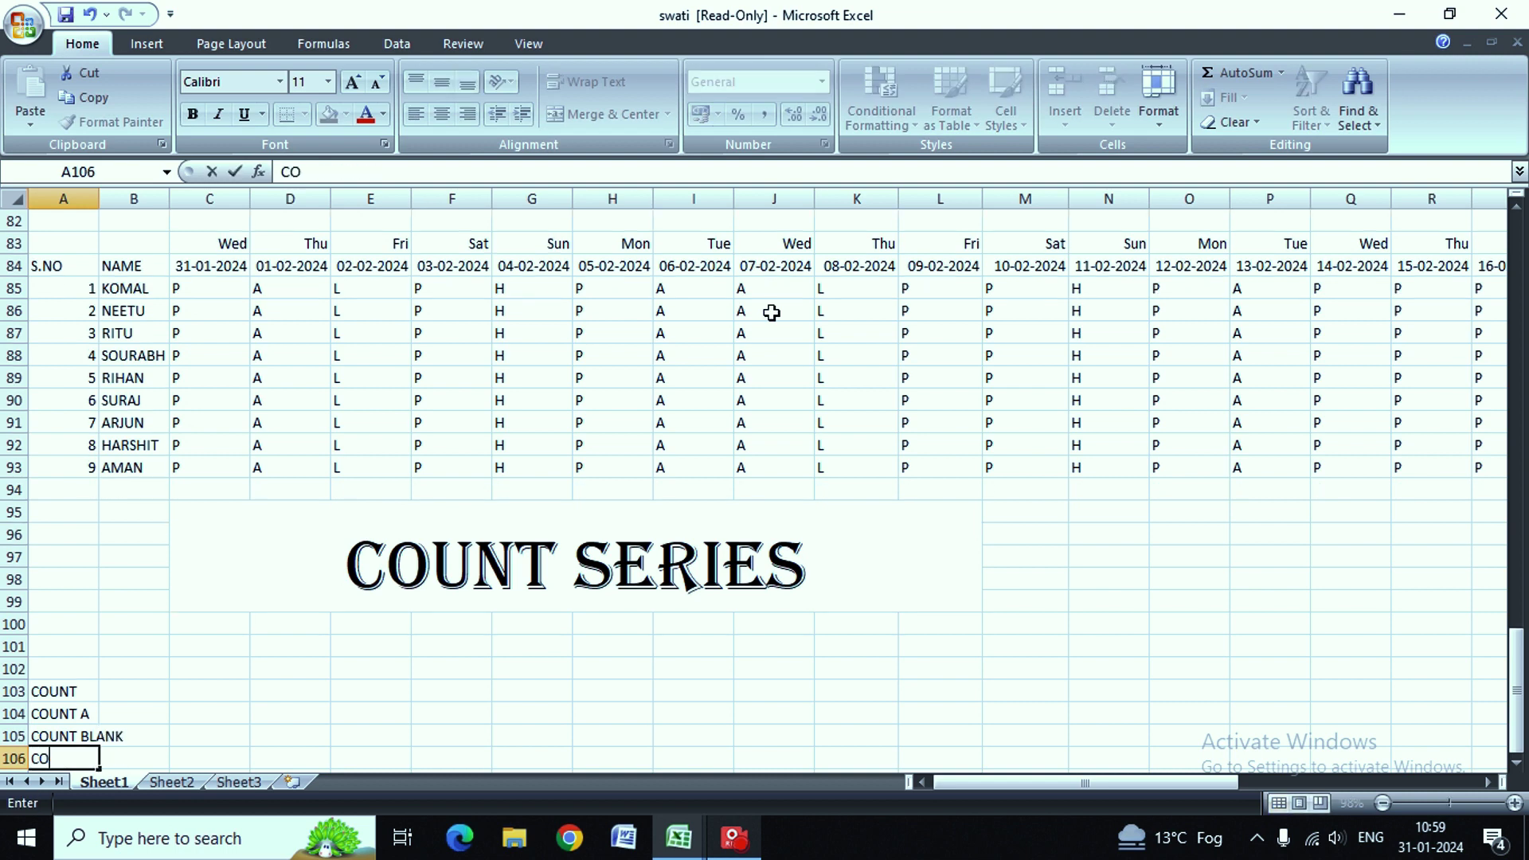
type("UN")
type("TUF")
key("BackSpace")
key("BackSpace")
type("F")
key("Return")
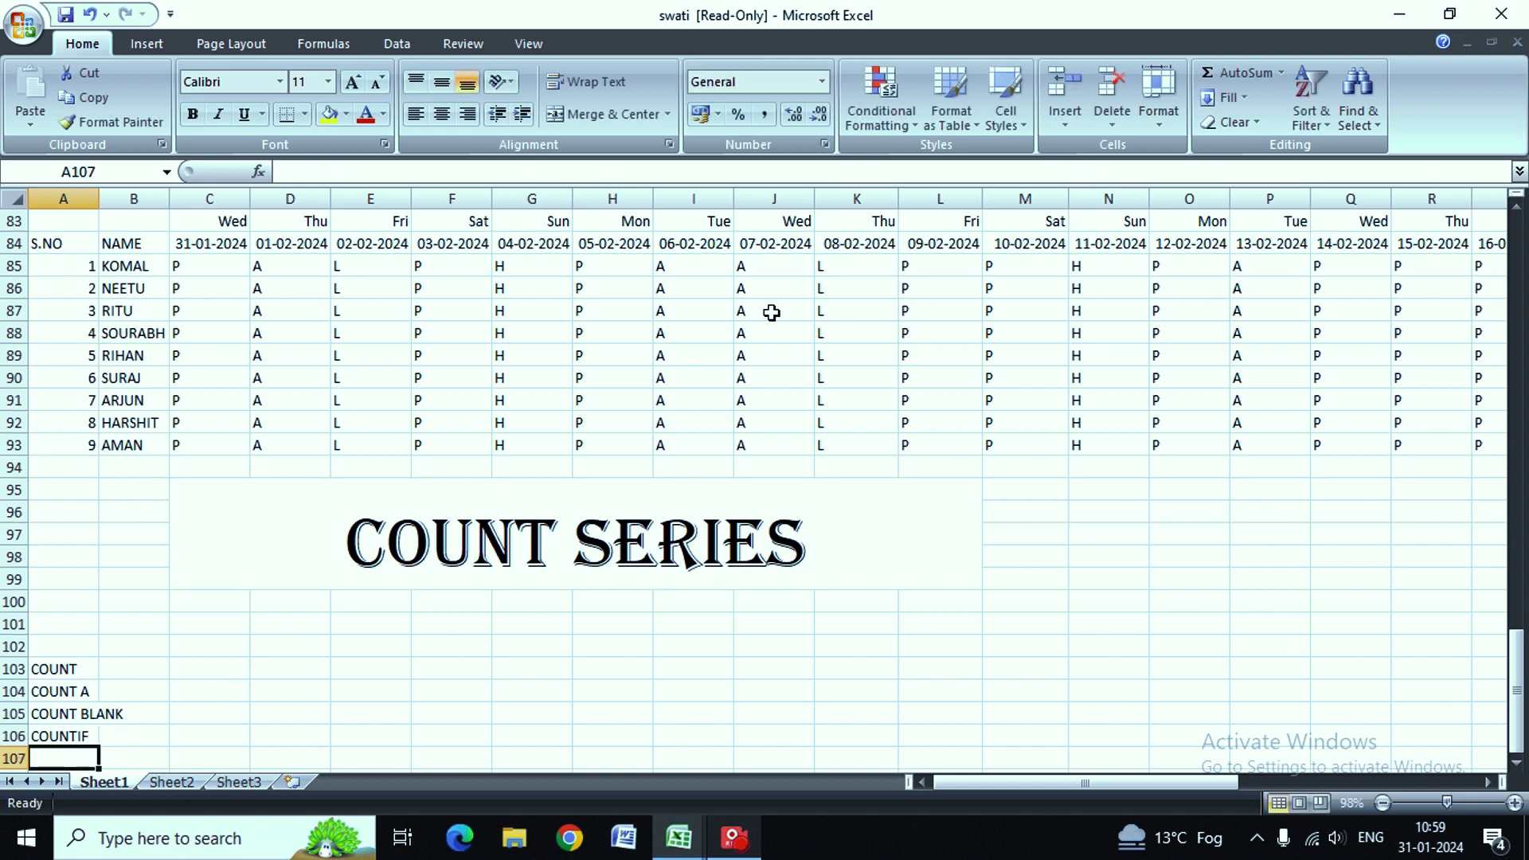
type("COUNT")
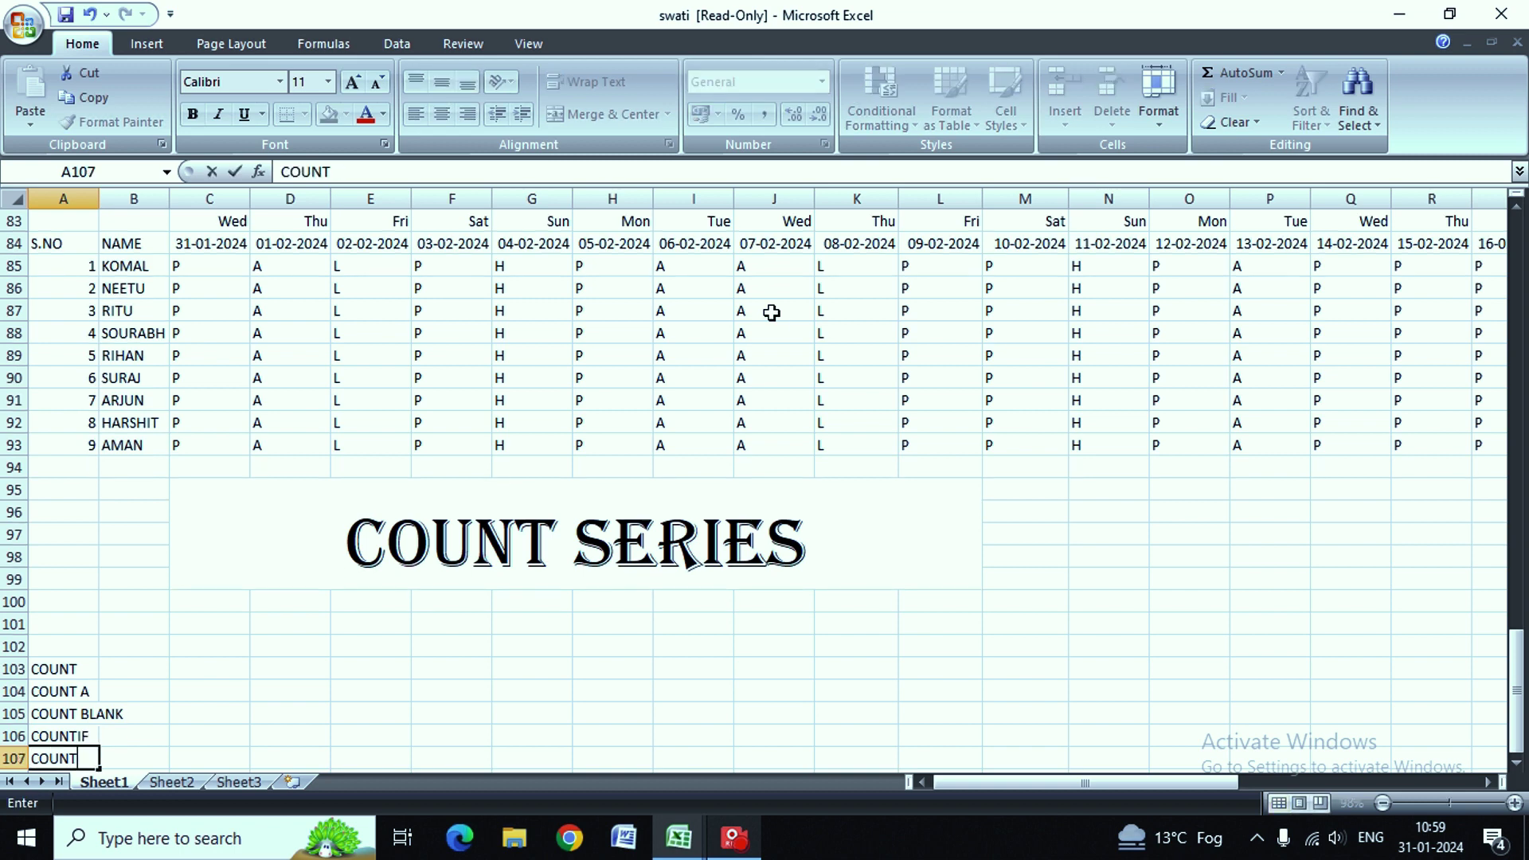
type("FS")
key("BackSpace")
key("BackSpace")
type("IS")
key("Up")
key("Up")
key("Up")
key("Right")
key("Up")
key("Up")
Step: Describe COUNT as 'NO COUNT' in cell C103
key("Left")
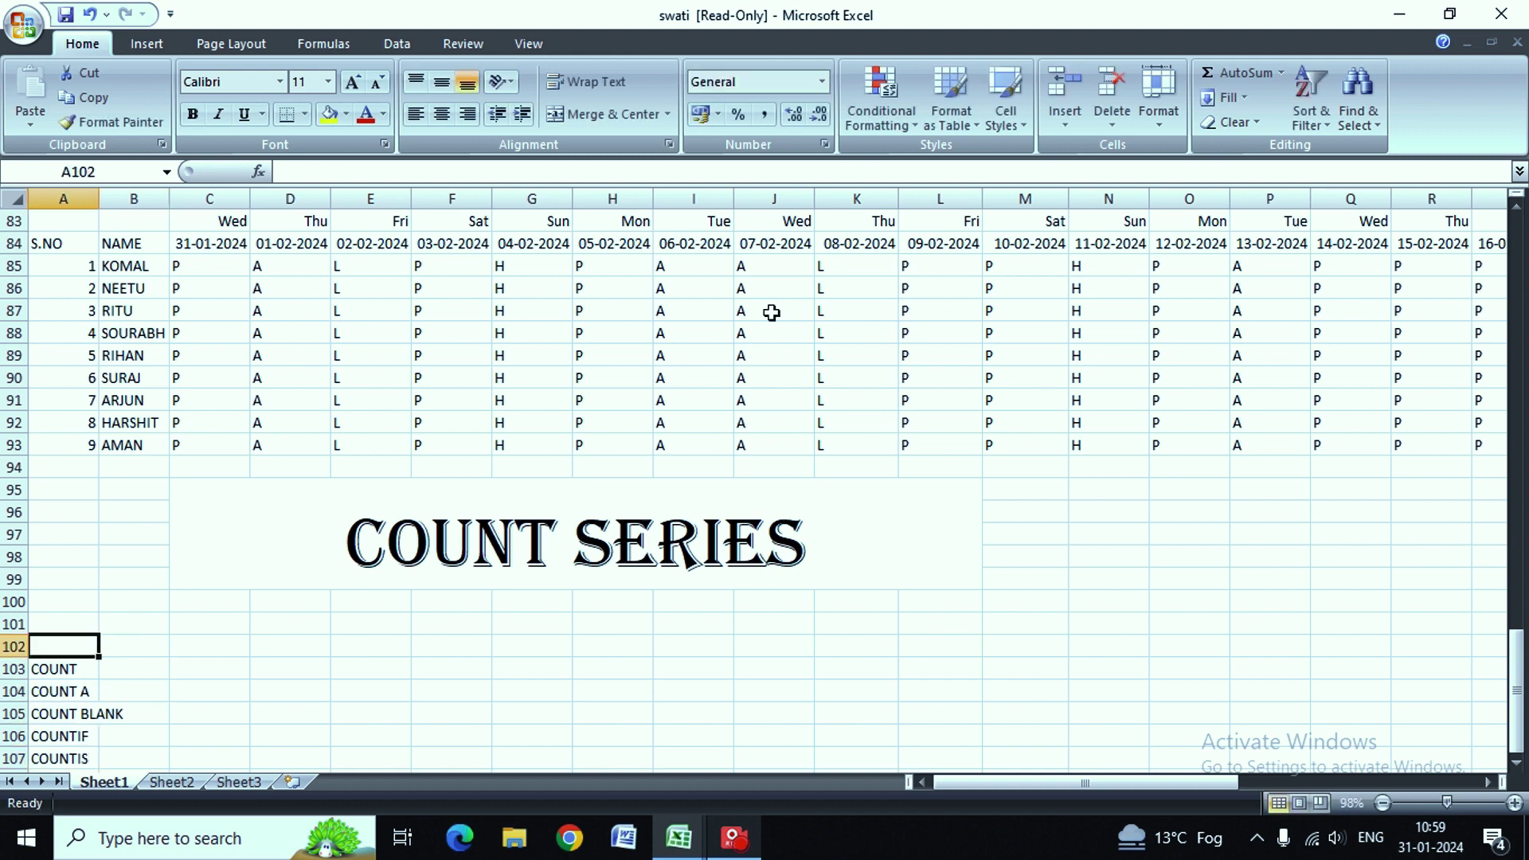
key("Down")
key("Right")
key("Right")
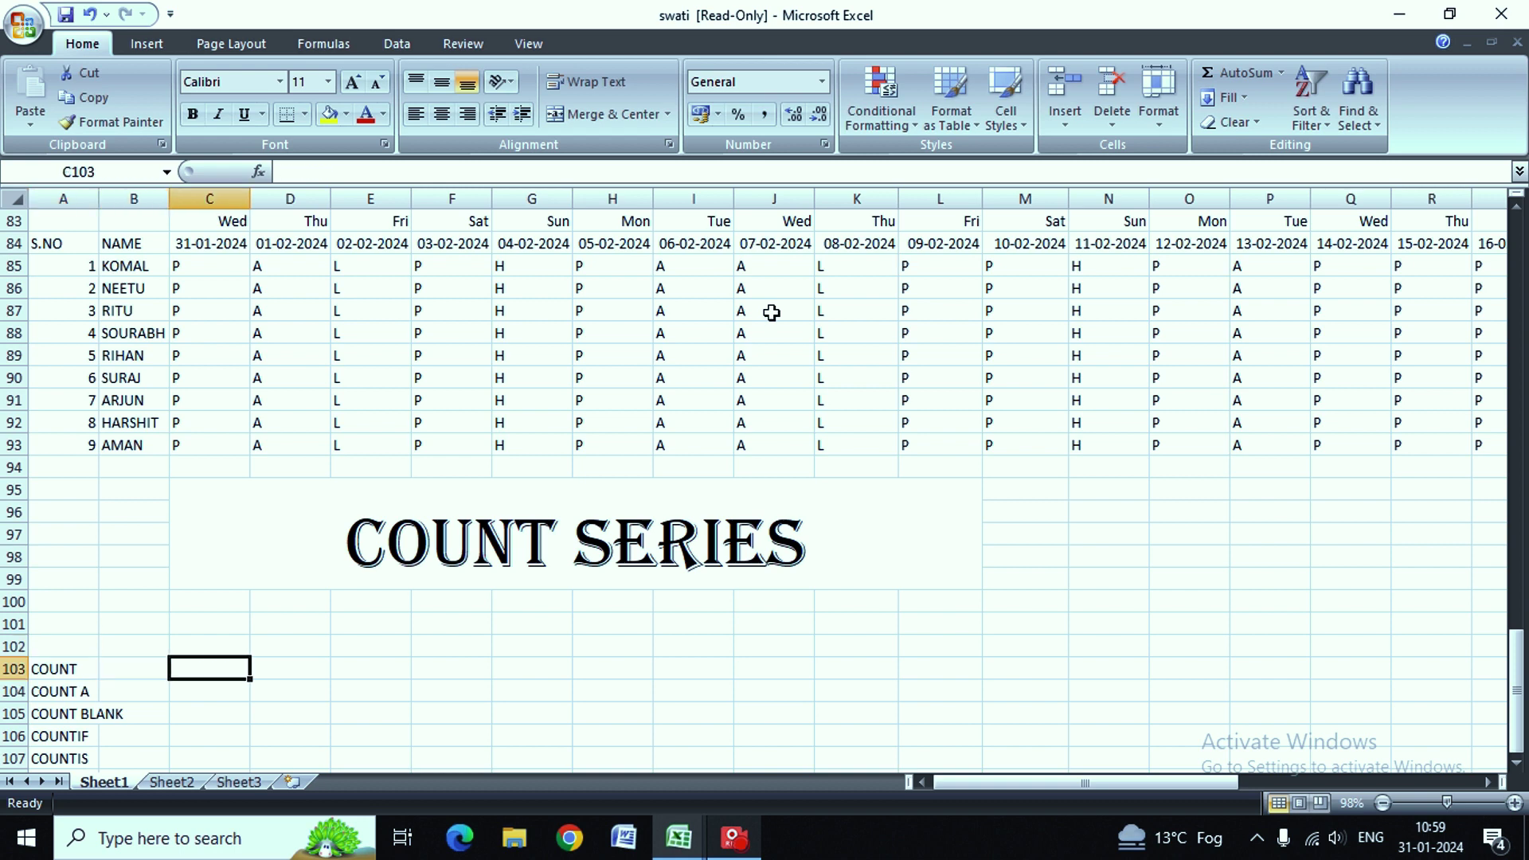
type("NI N")
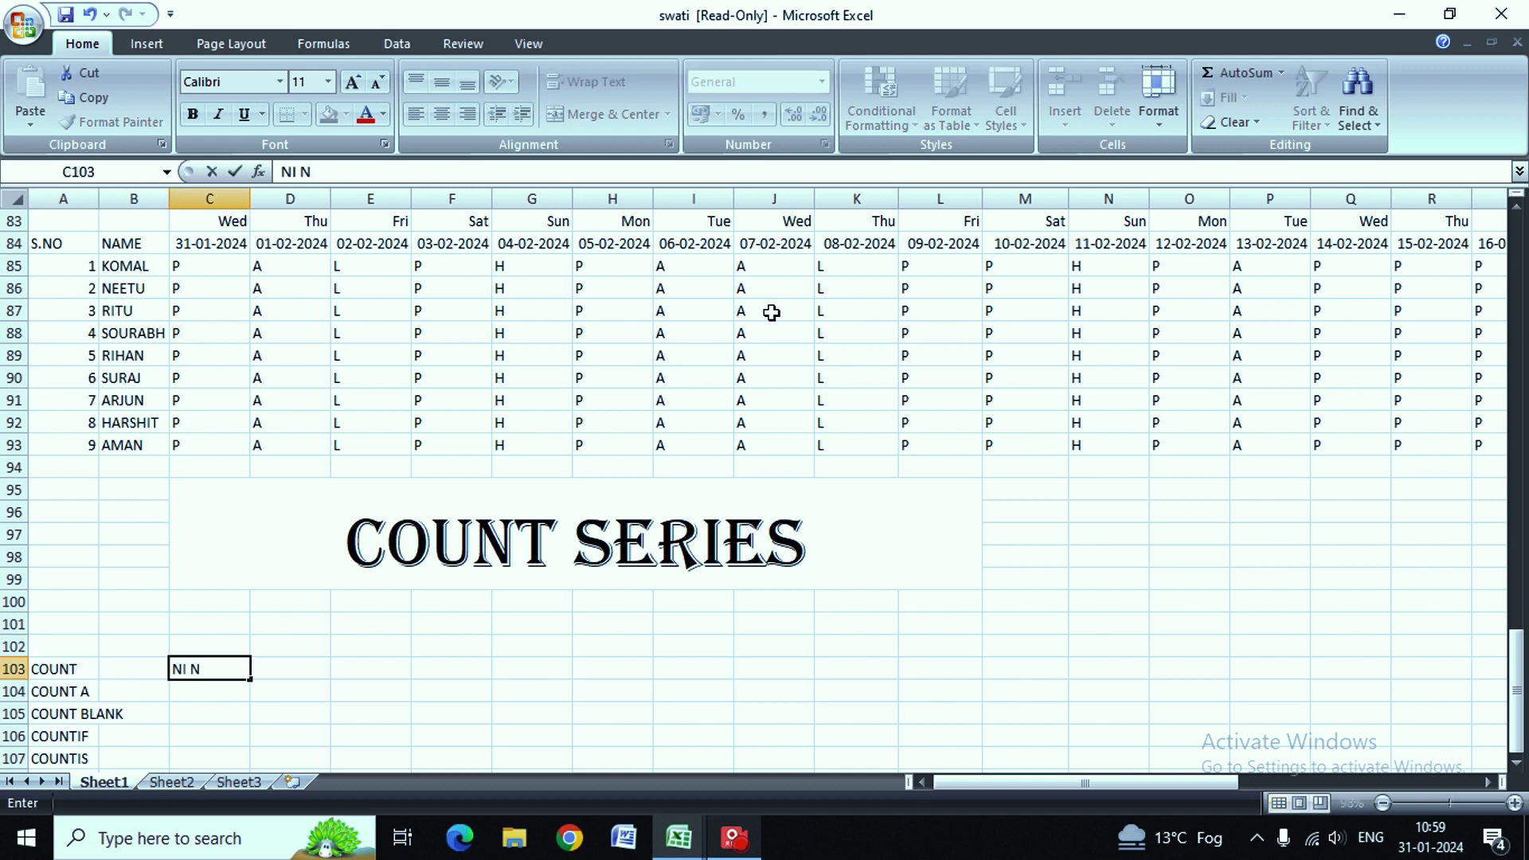
key("BackSpace")
key("BackSpace")
type("O ")
type("C")
type("OUNT")
key("BackSpace")
key("BackSpace")
type("NT")
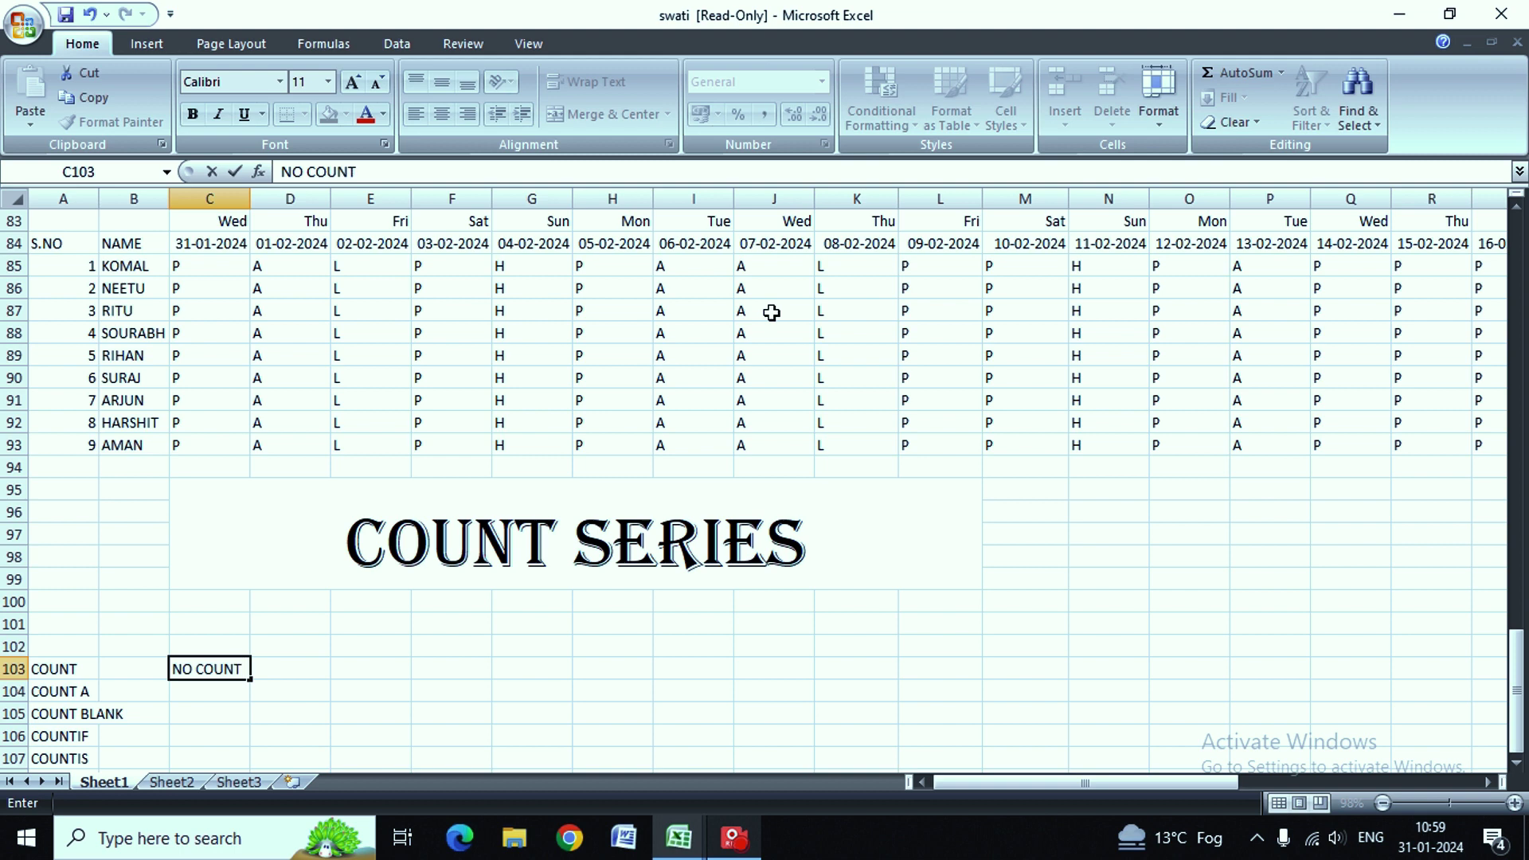
key("Return")
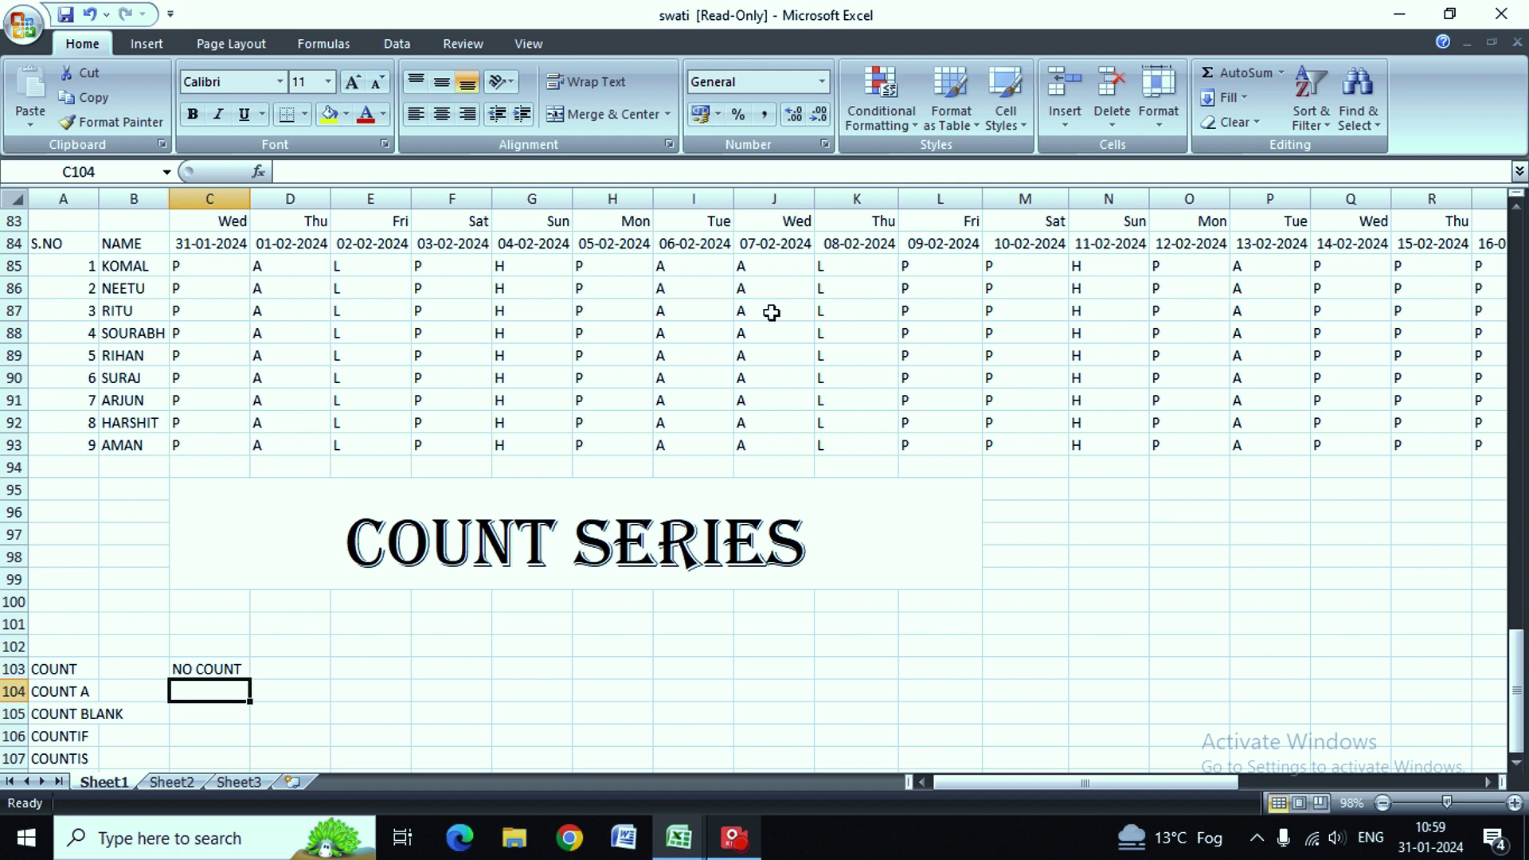
Step: Describe COUNT A as 'NO AND TEXT BOTH COUNT' in cell C104
type("NO ")
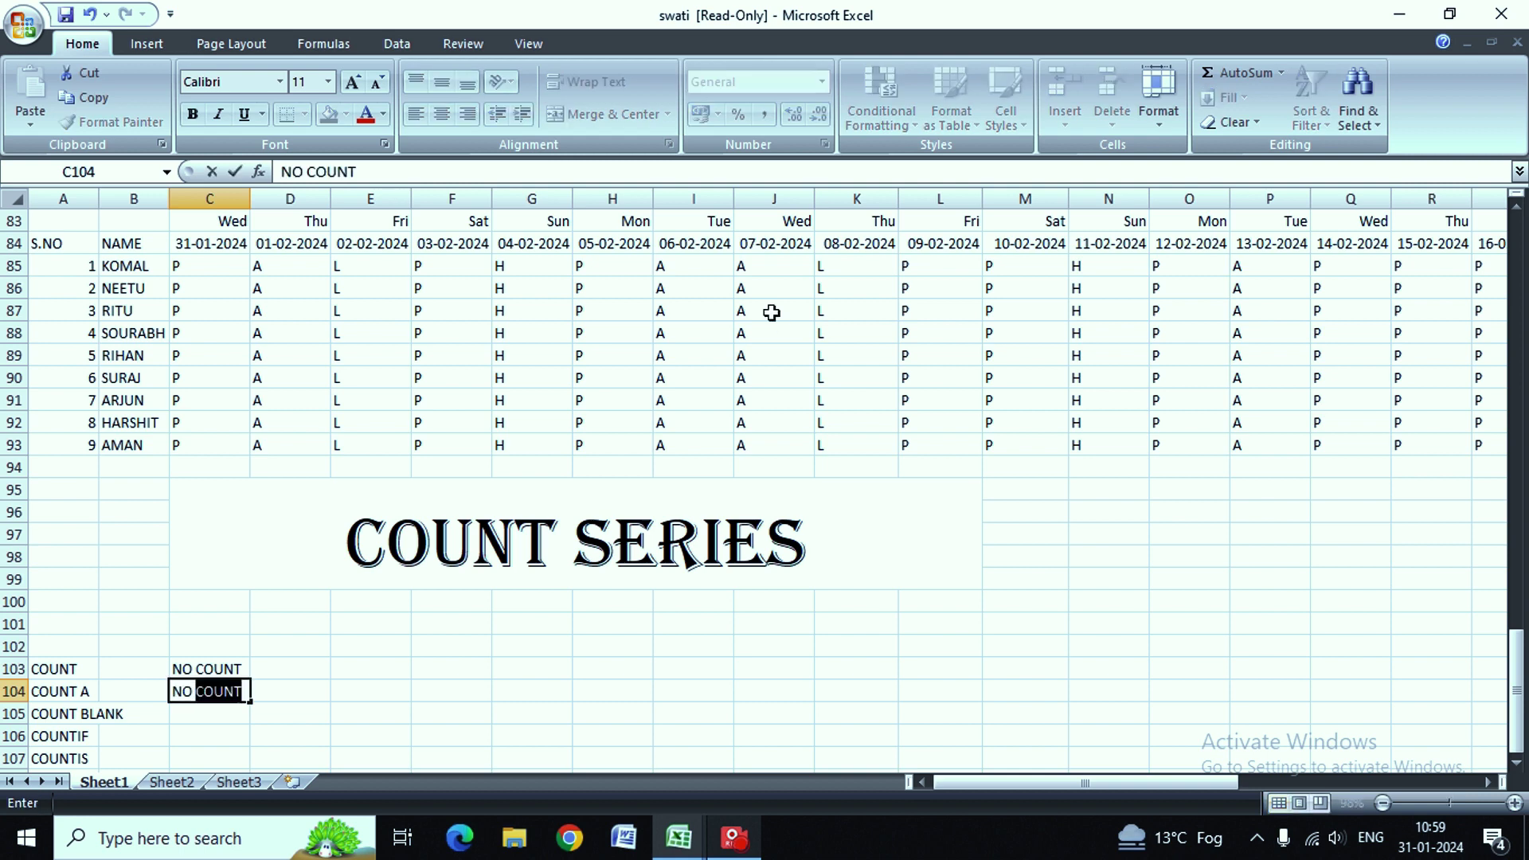
type("AND")
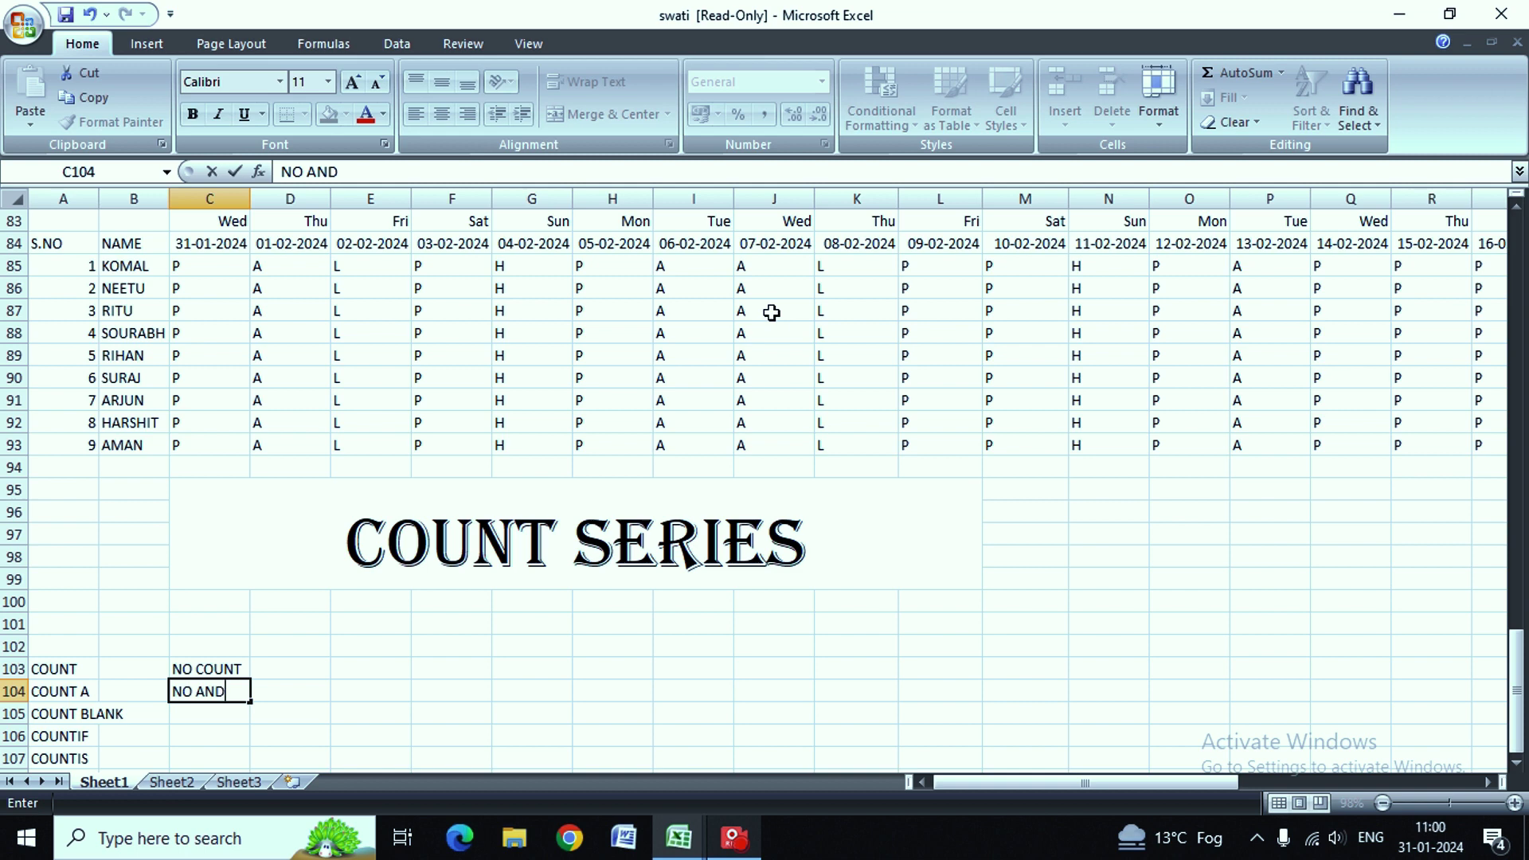
type(" TEXT ")
type("BOTH")
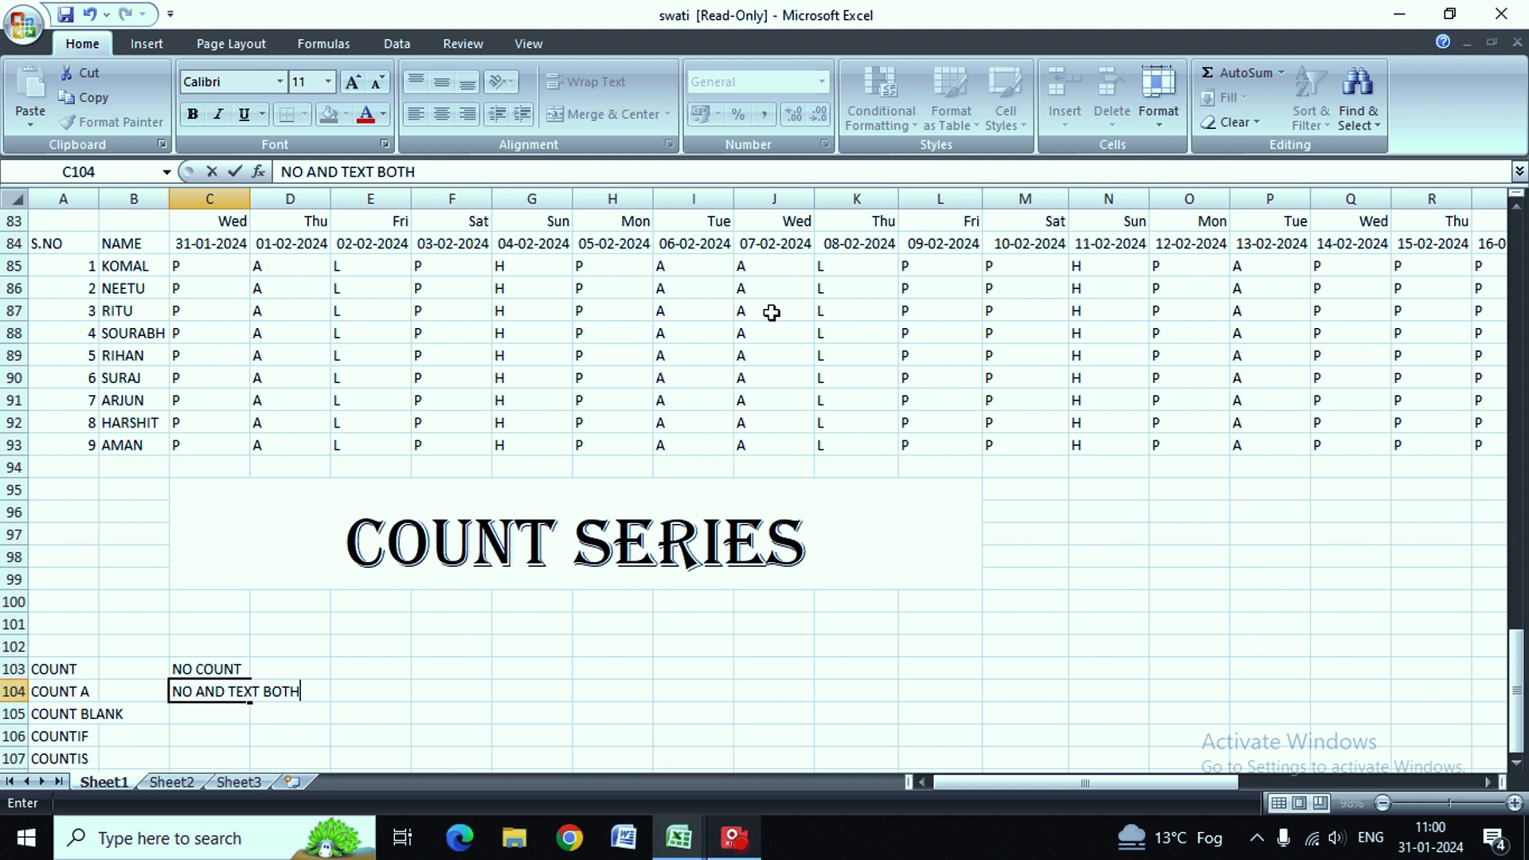
type(" CUN")
type("T")
key("BackSpace")
key("BackSpace")
key("BackSpace")
type("OUNT")
key("Up")
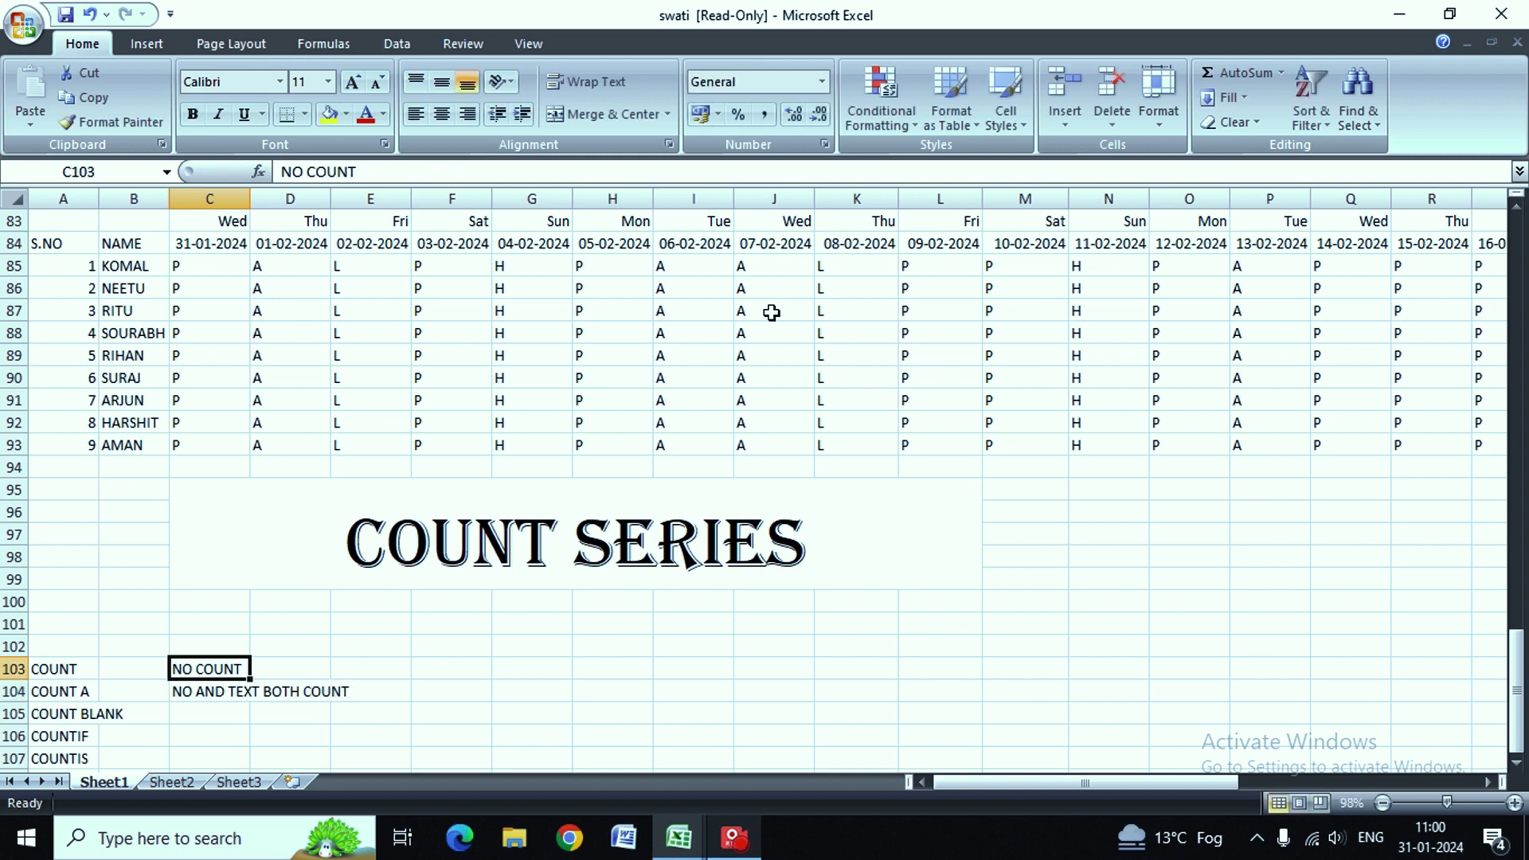
key("Down")
key("Down")
key("Down")
key("Up")
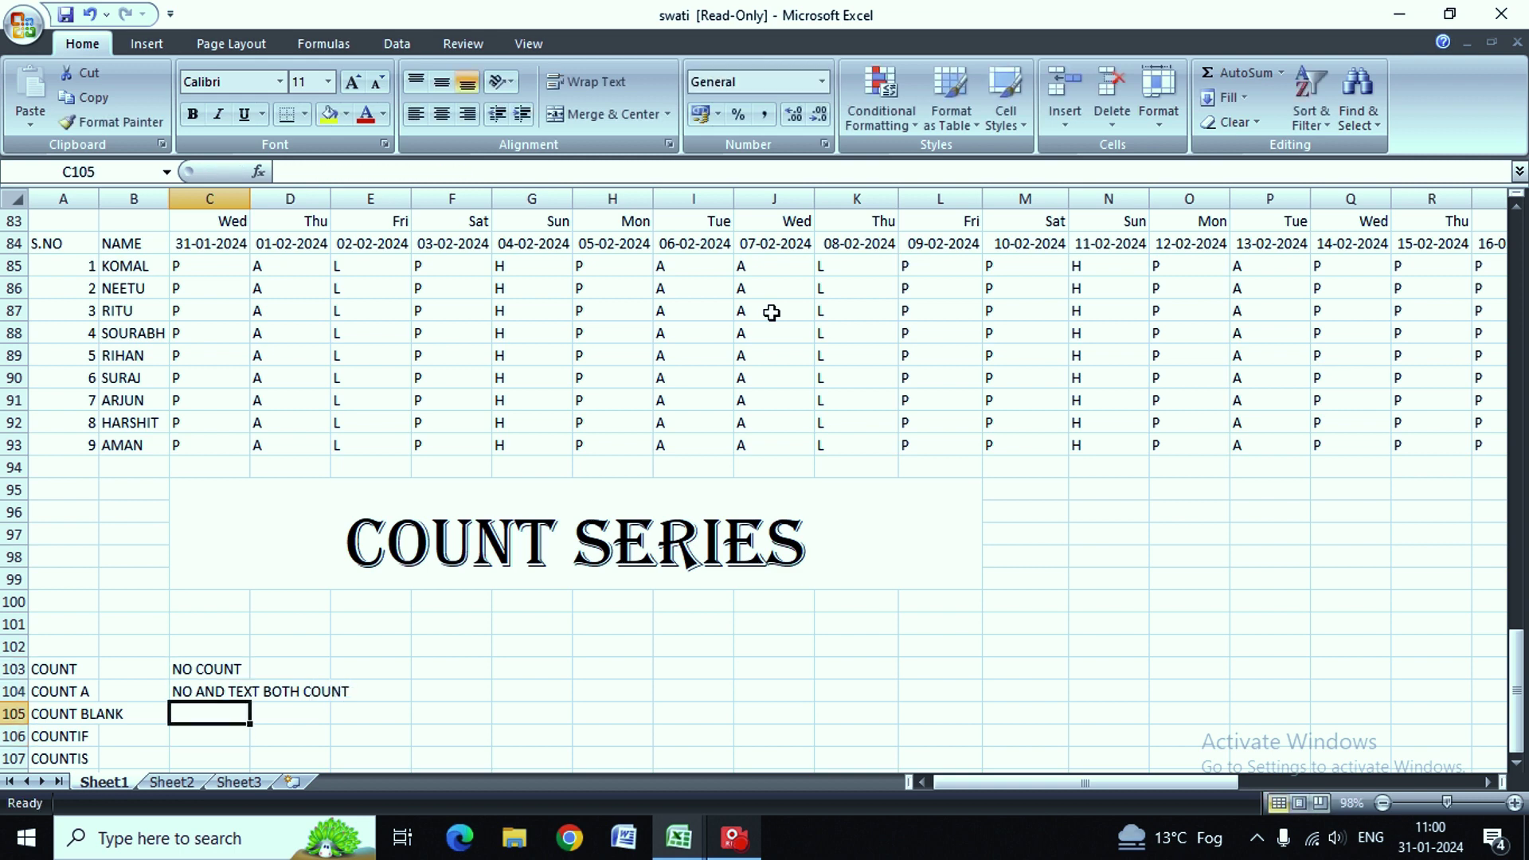
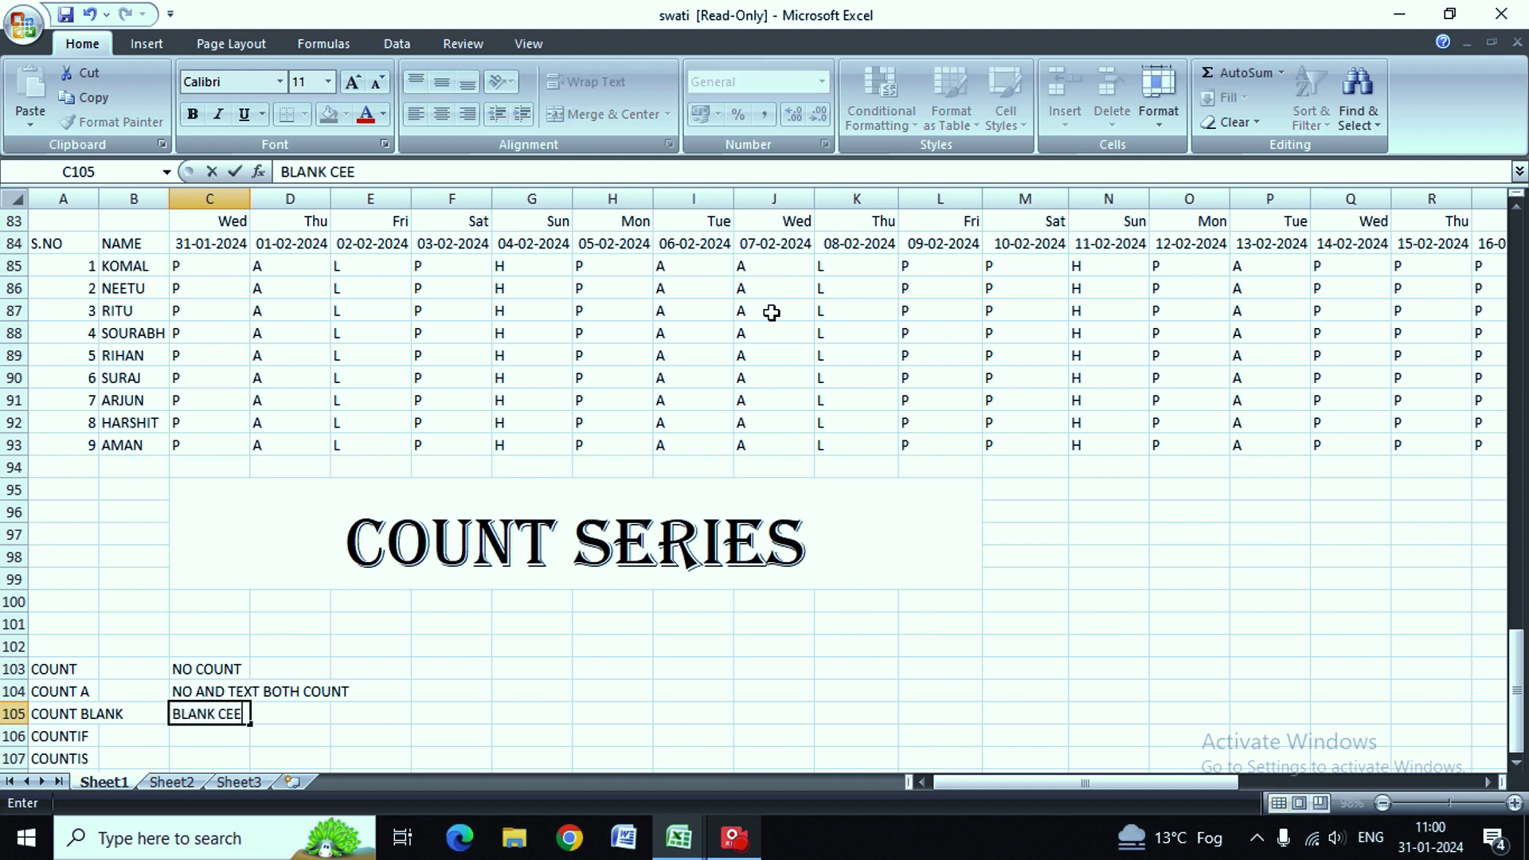
Step: Finish the BLANK CELL note in C105 and enter SINGLE RANGE CRITERIA in C106
type("L")
key("BackSpace")
key("BackSpace")
type("LL")
key("Return")
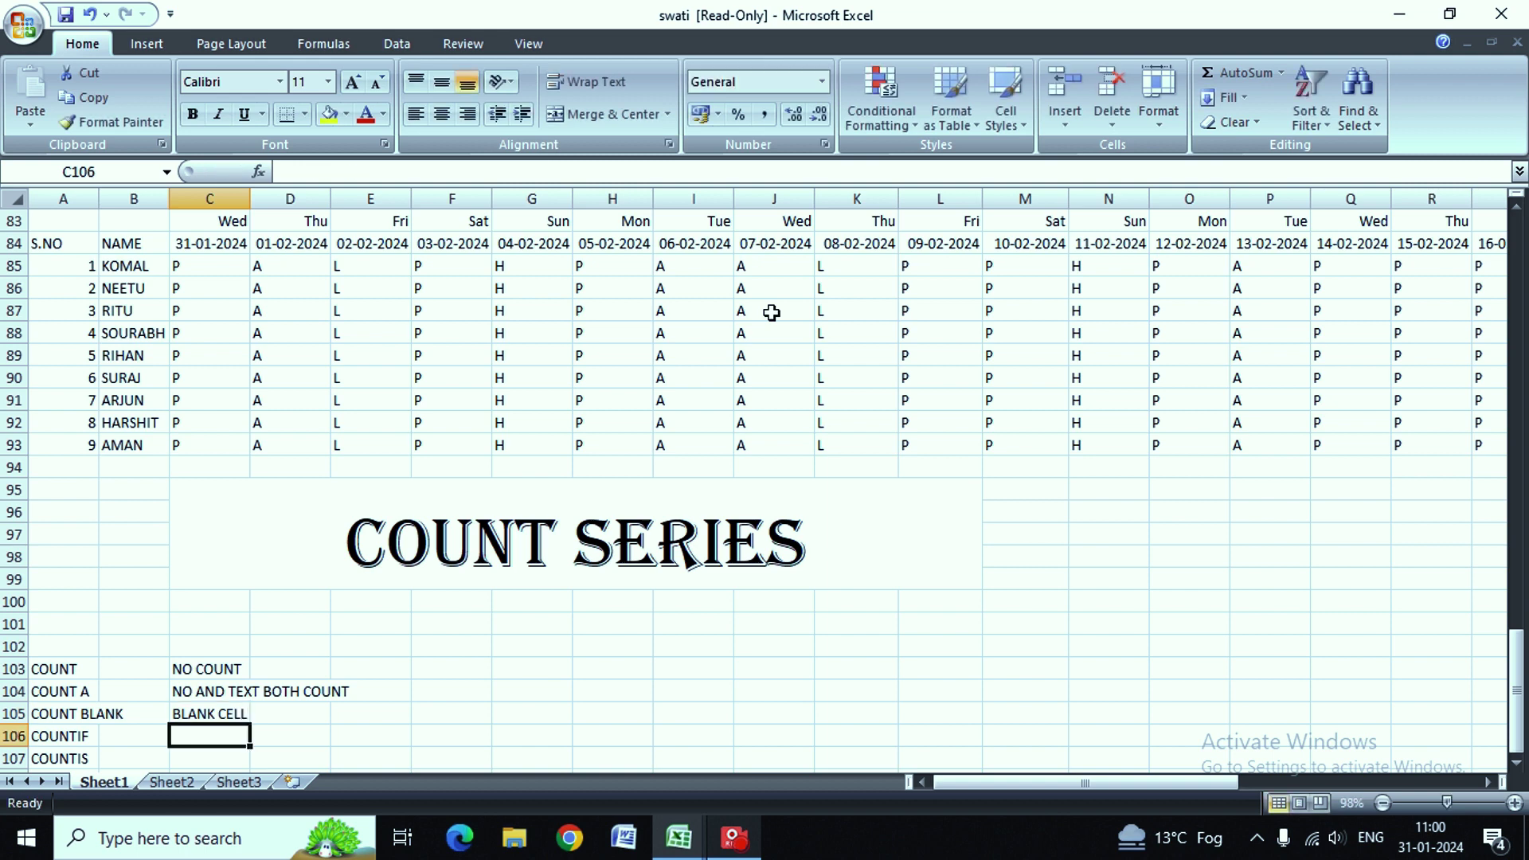
type("SI")
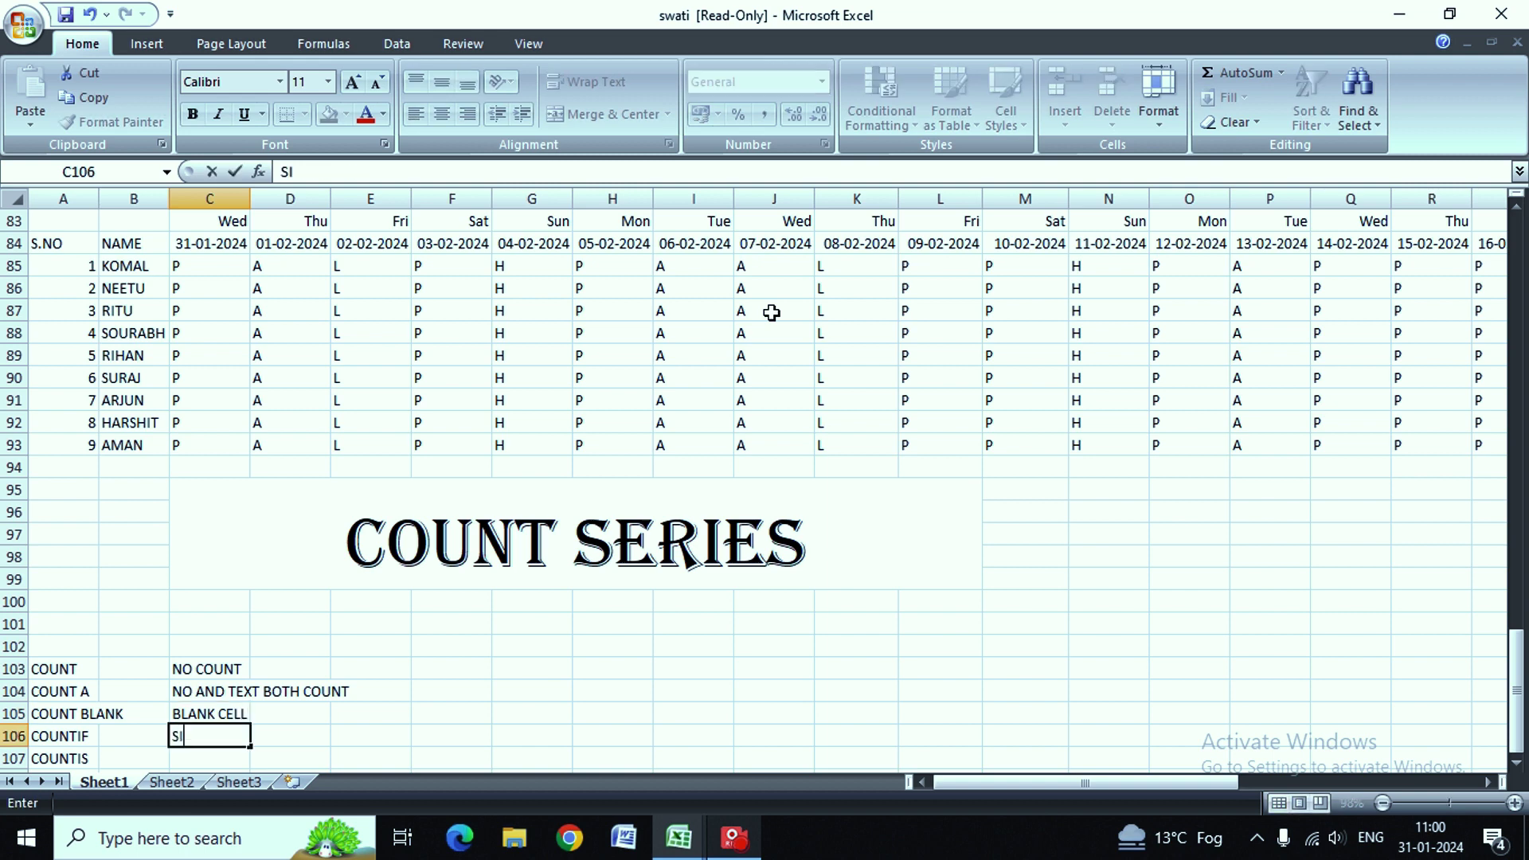
type("NGLE ")
type("SN")
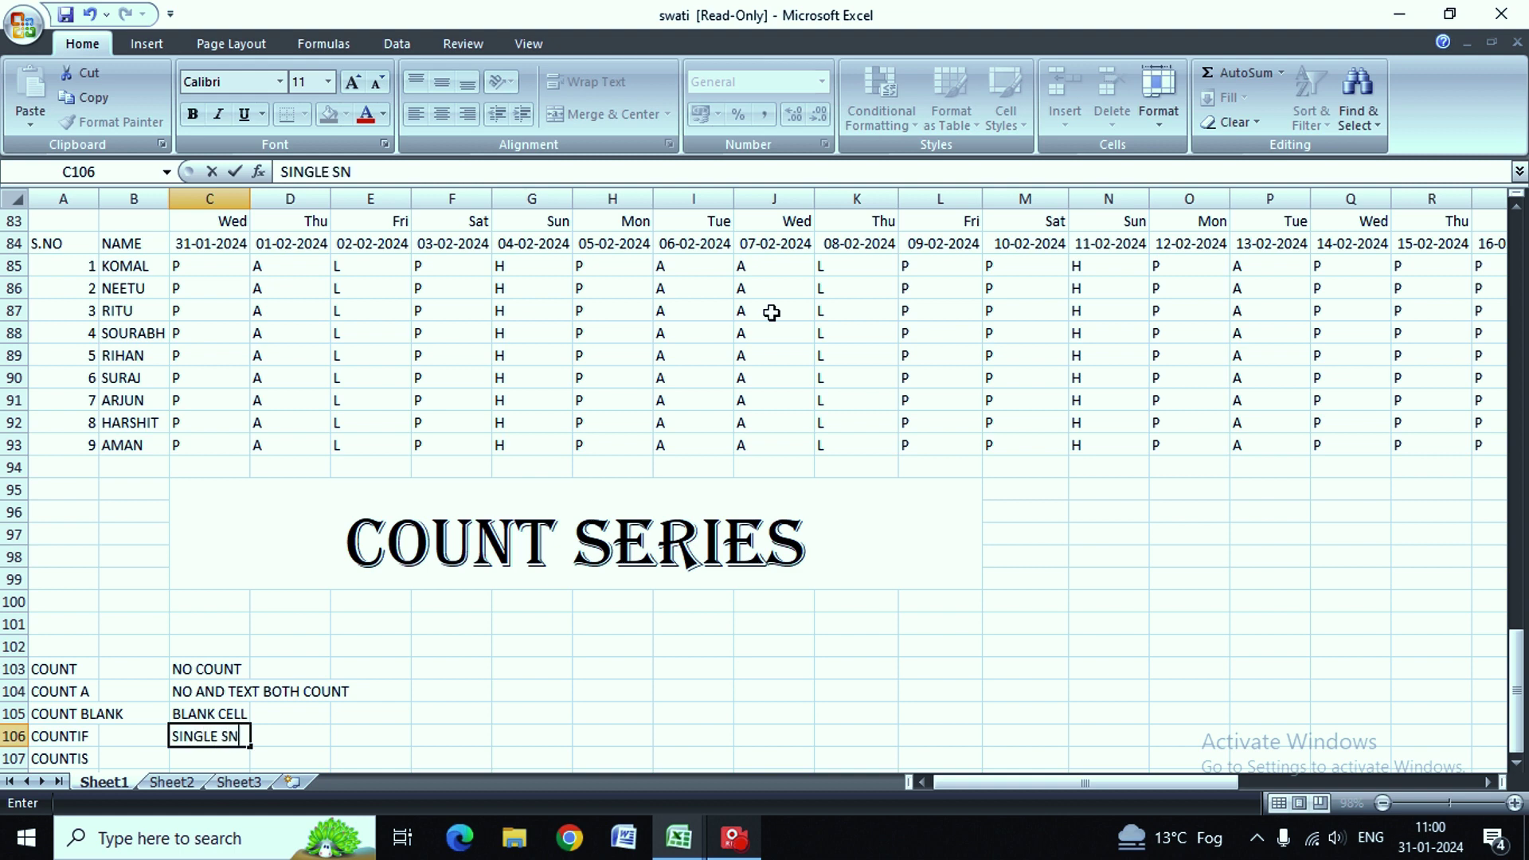
key("BackSpace")
key("BackSpace")
type("R")
type("ANGE ")
type("CRIR")
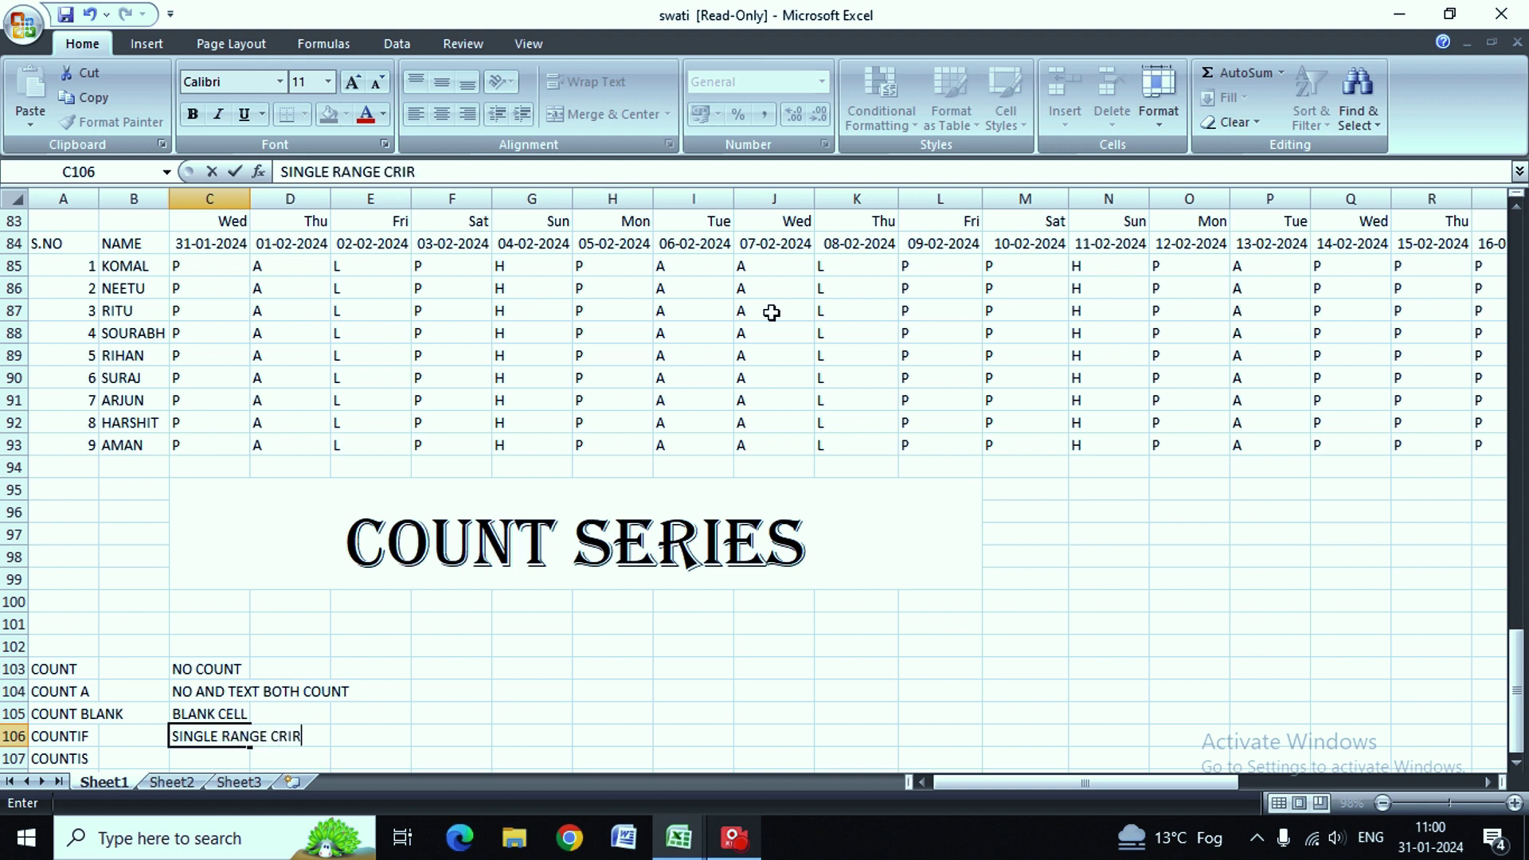
key("BackSpace")
type("TERI")
type("A")
key("Return")
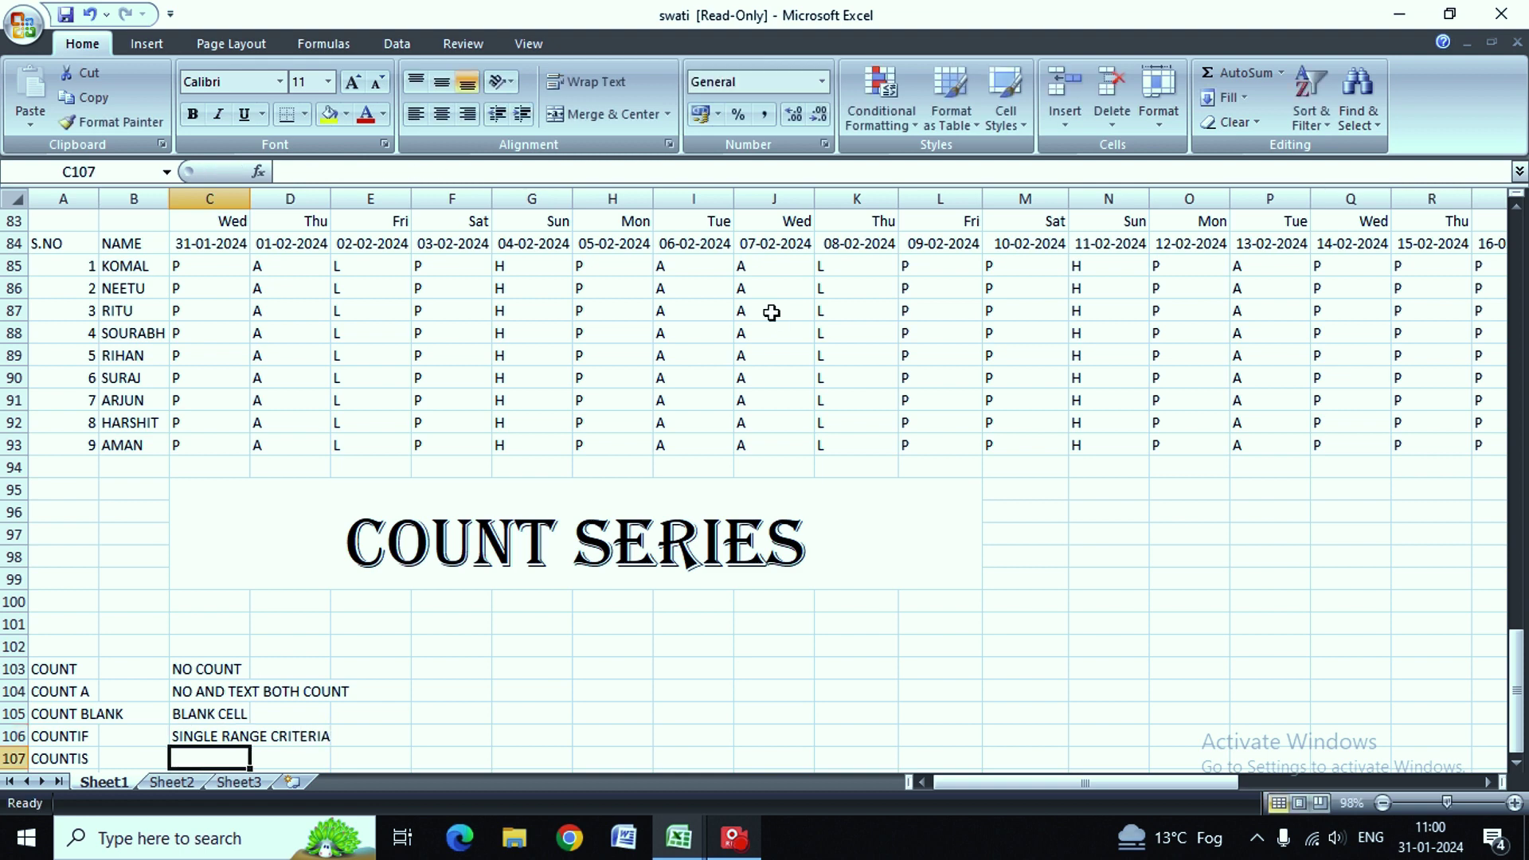
Step: Correct the misspelled label in A107 to COUNTIFS
key("Left")
key("Left")
key("BackSpace")
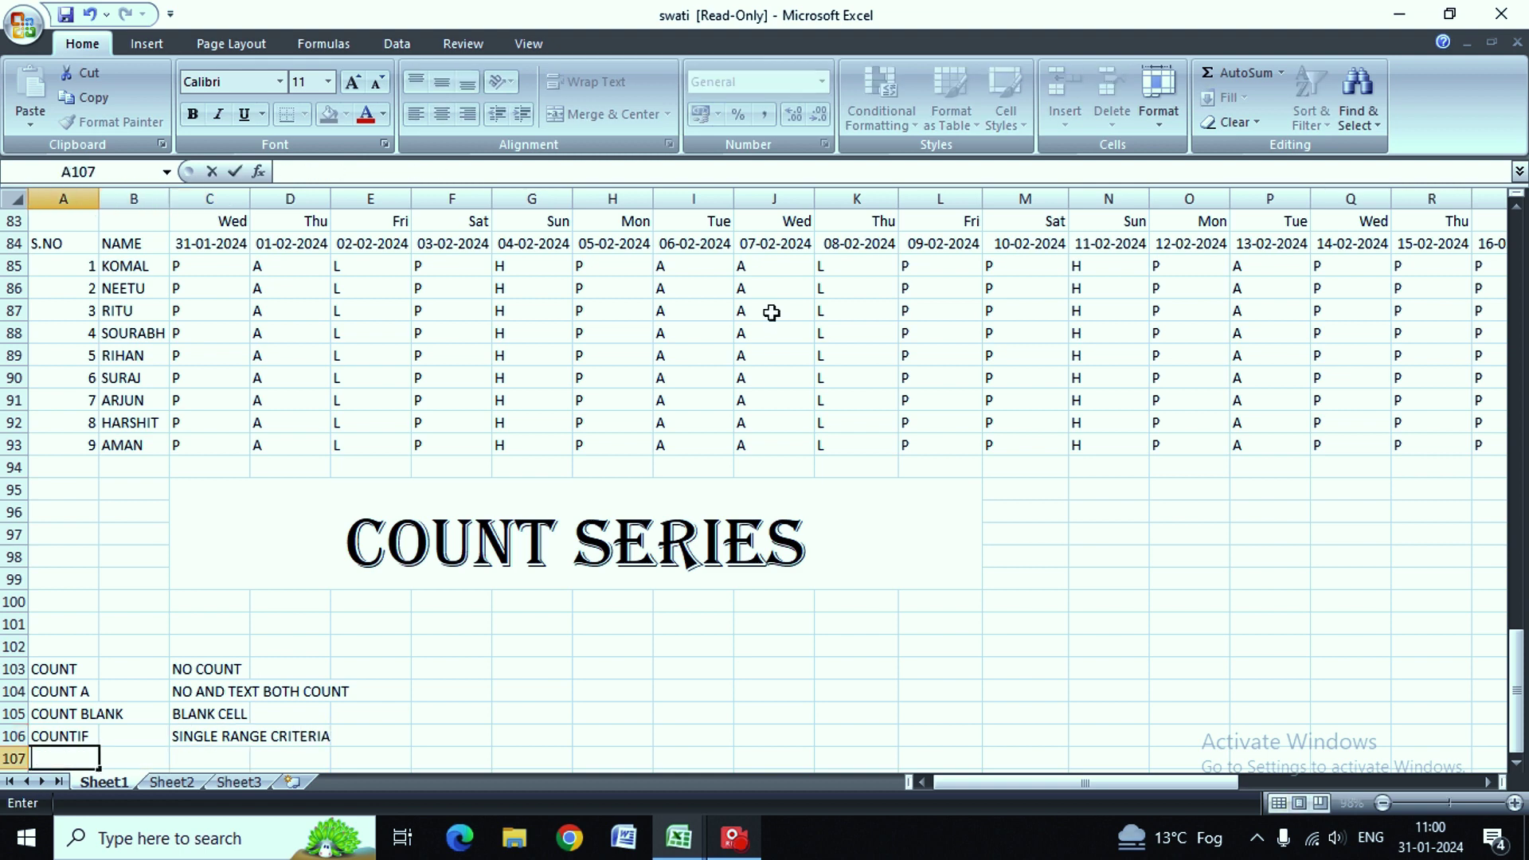
type("COI")
key("BackSpace")
type("UNTIS")
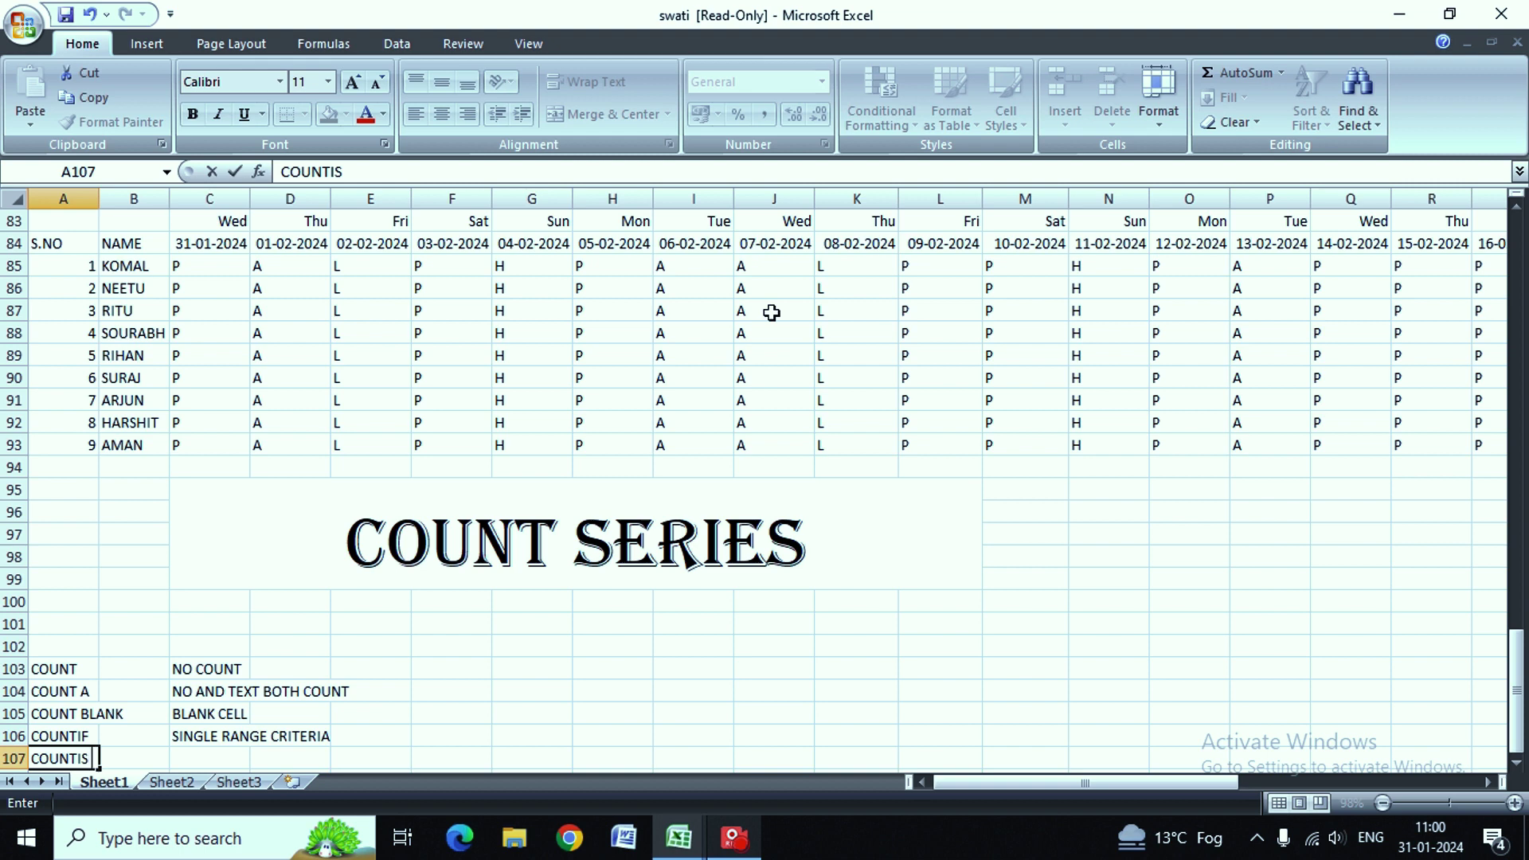
key("BackSpace")
type("FS")
key("Tab")
key("Tab")
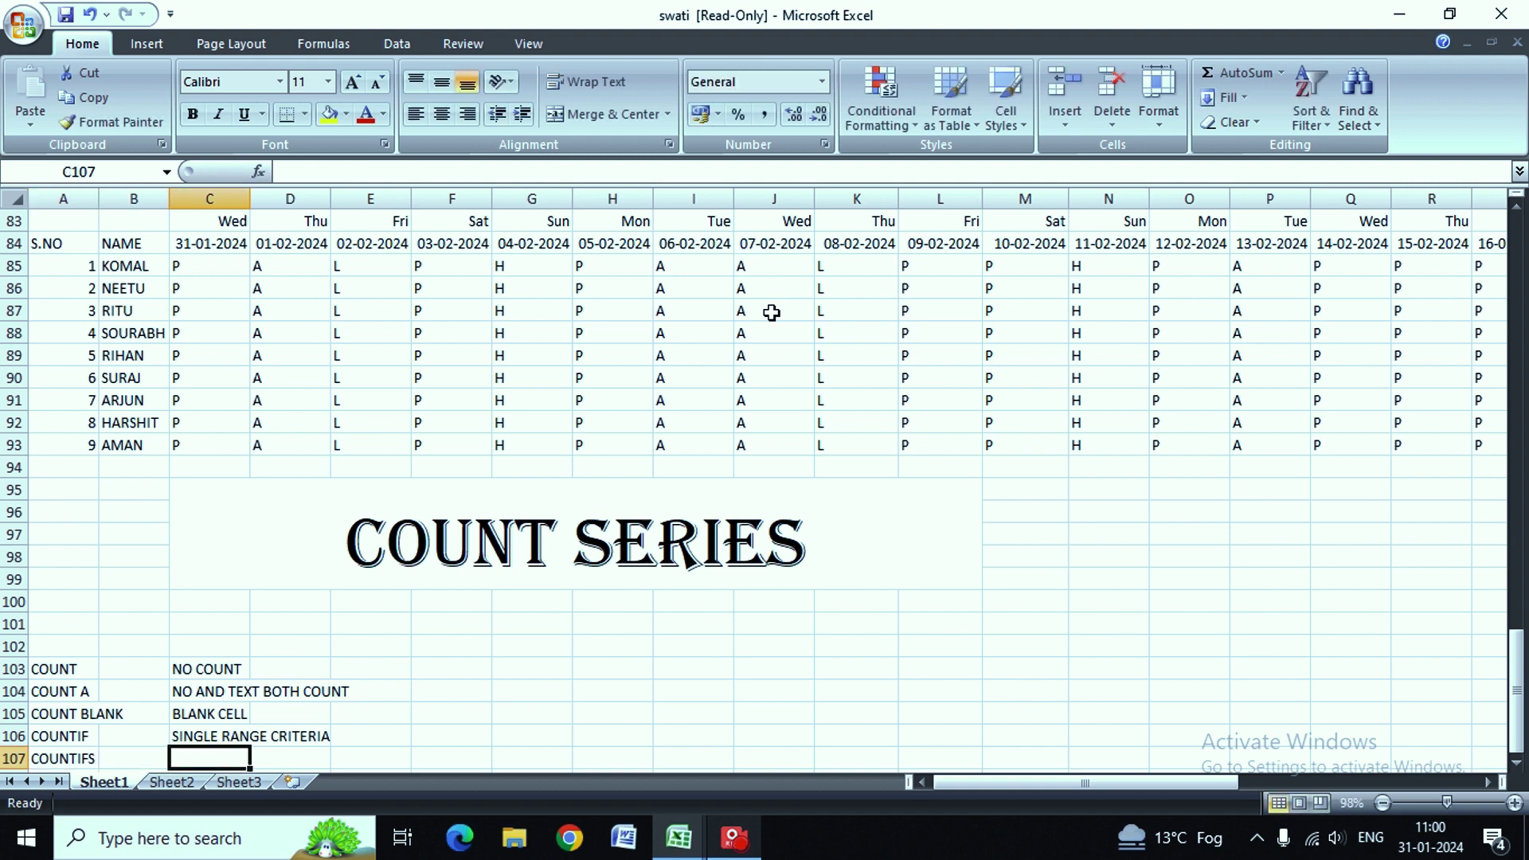
Step: Type the note MULTIPLE RANGE OF CRITERIA beside COUNTIFS in C107
type("MULIT")
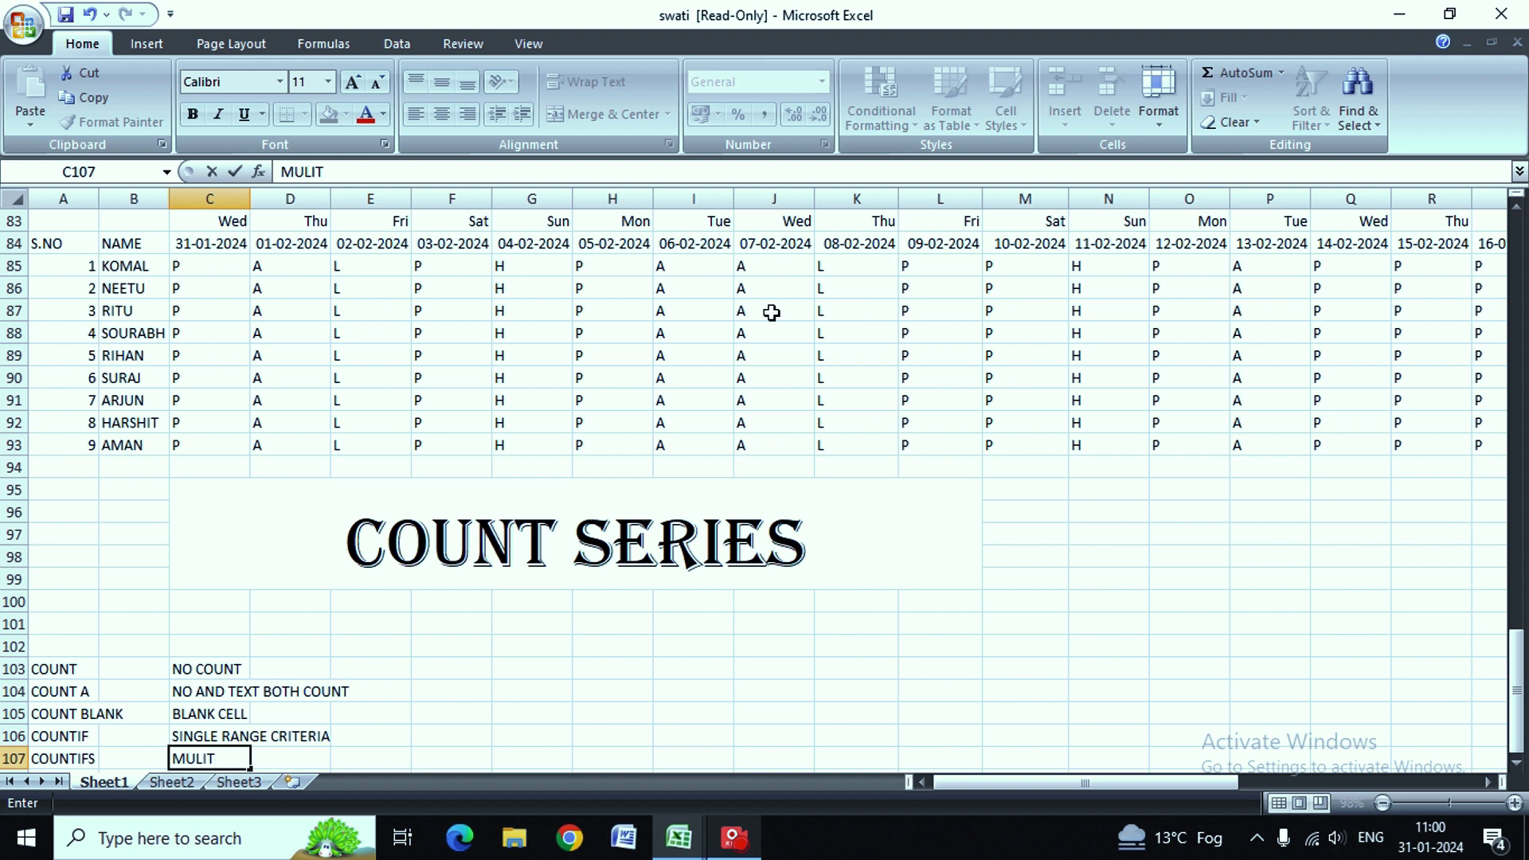
key("BackSpace")
key("BackSpace")
type("TI")
type("PLE ")
type("RANGE ")
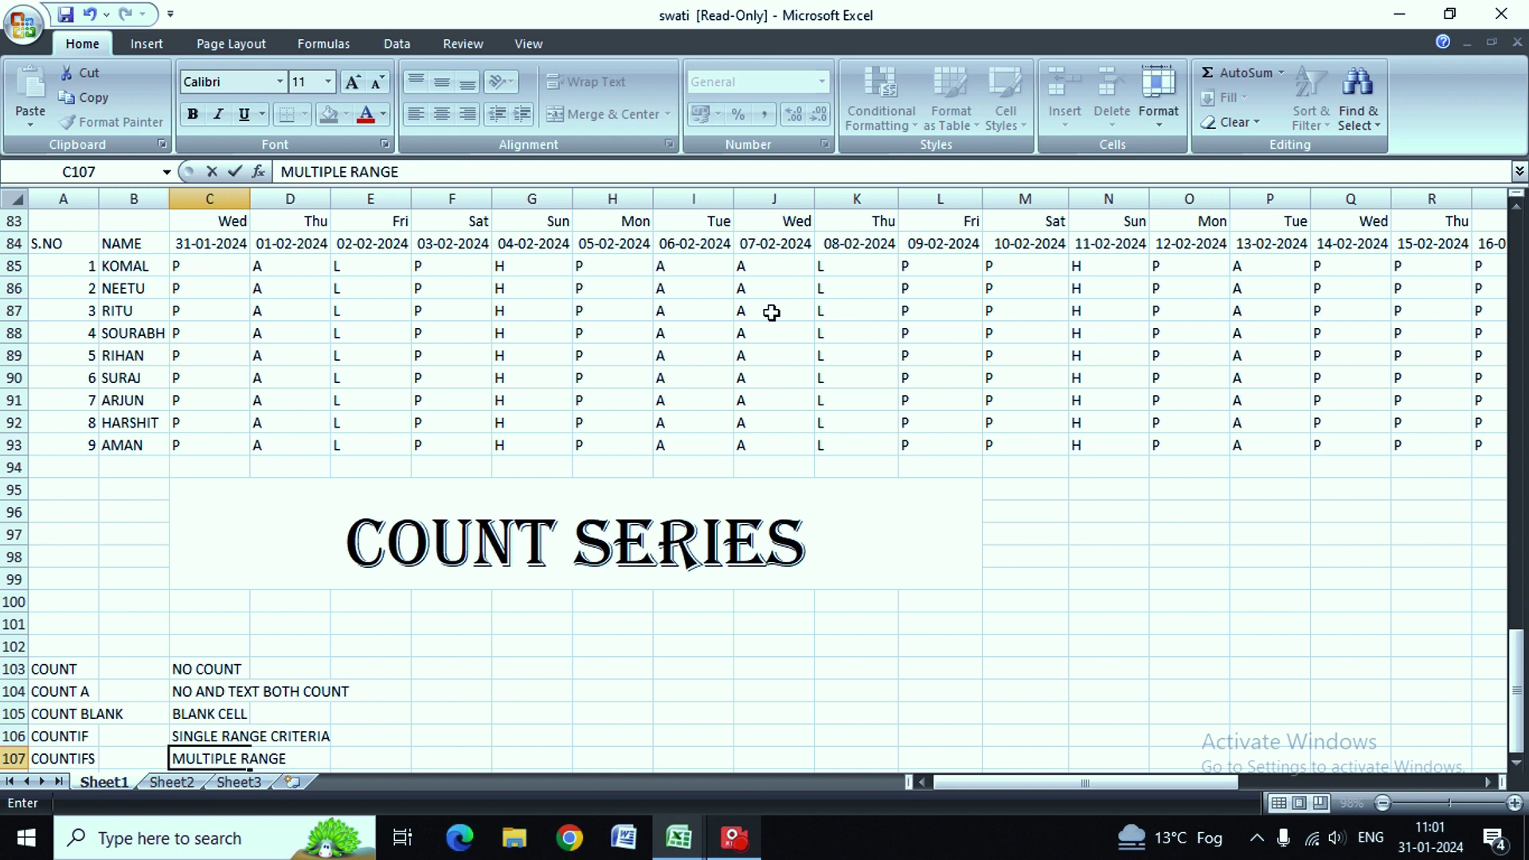
type("OF V")
key("BackSpace")
type("CR")
type("ITERI")
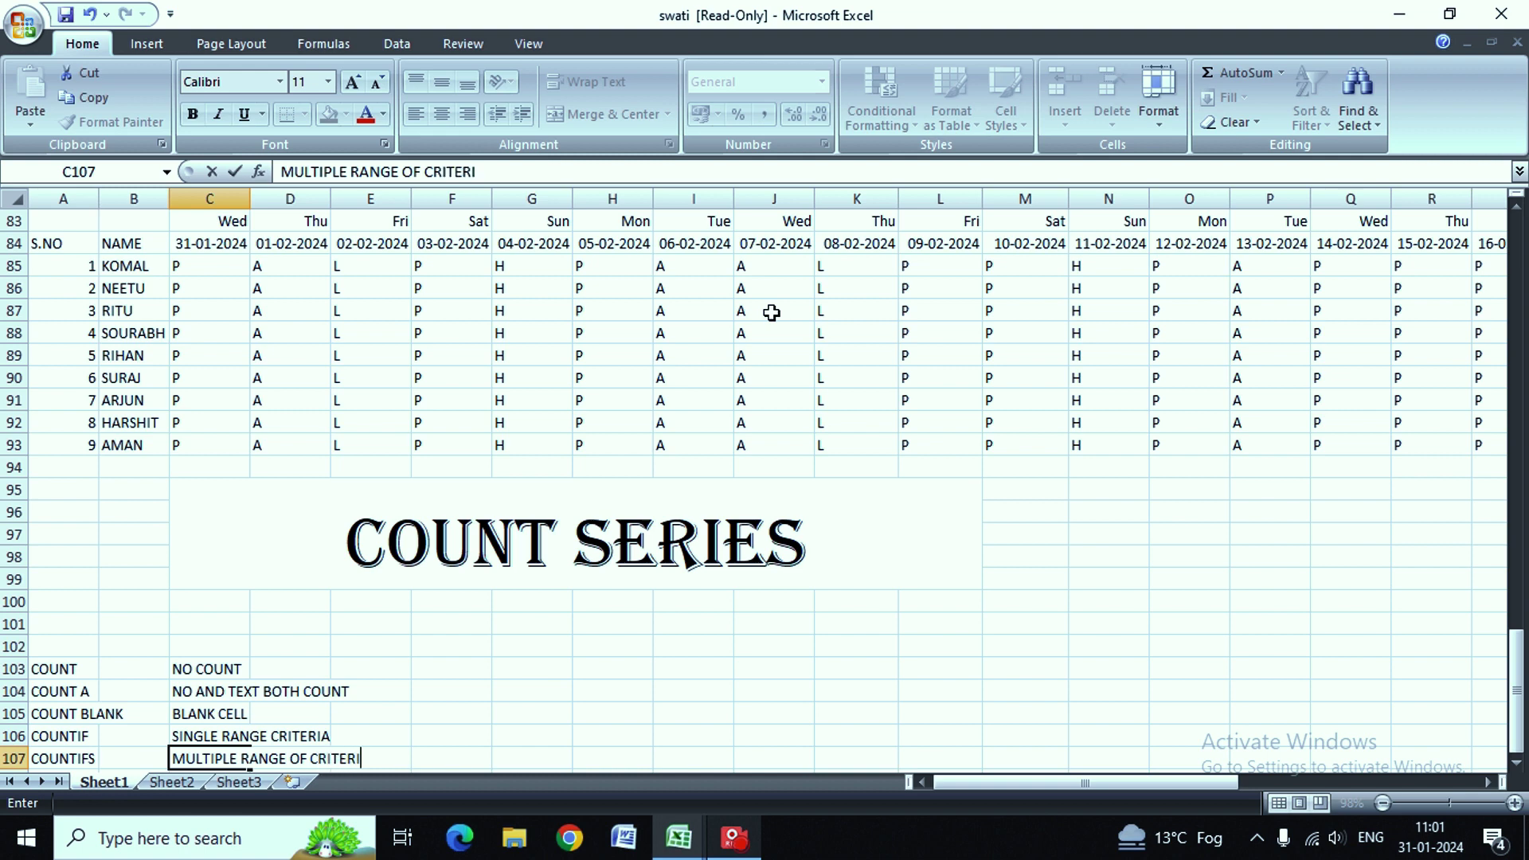
type("A")
key("Return")
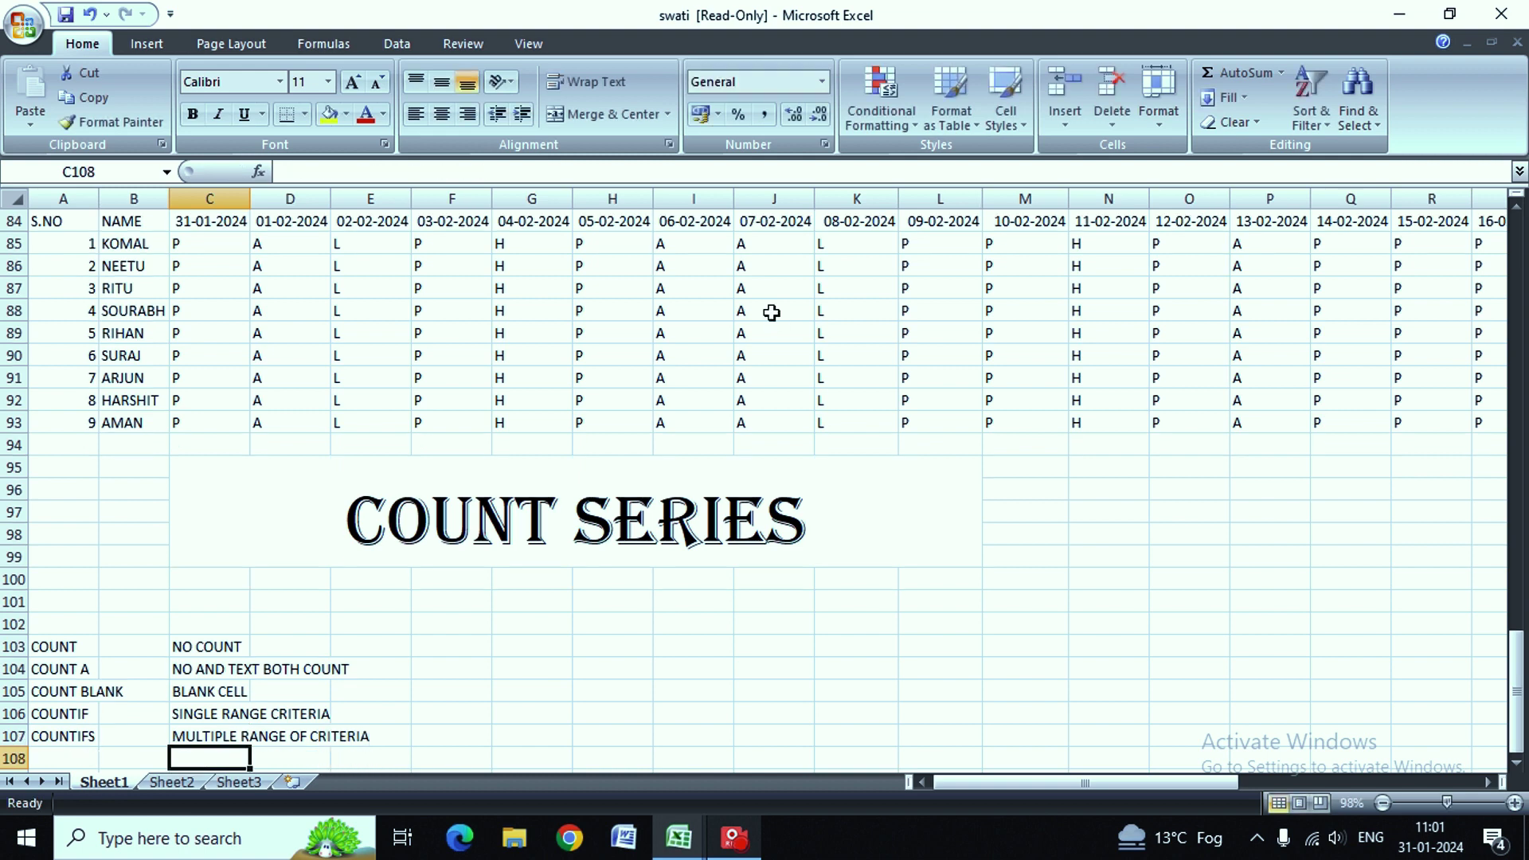
key("Down")
key("Down")
key("Down")
key("Down")
key("Down")
key("Down")
key("Left")
key("Left")
key("Up")
key("Up")
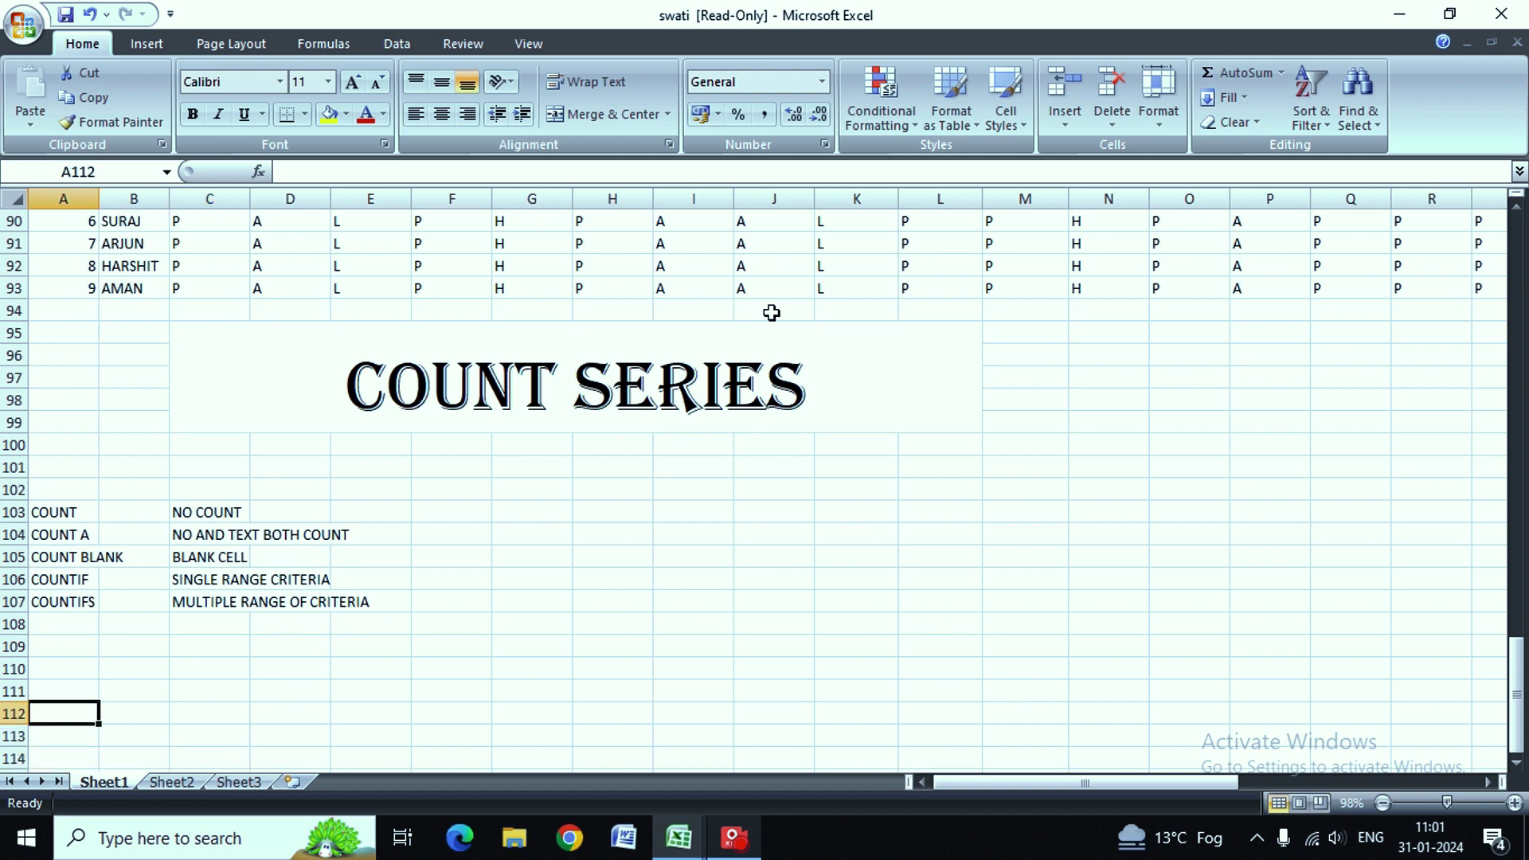
key("Up")
key("Up")
key("Up")
key("Up")
key("Right")
key("Up")
key("Up")
key("Up")
key("Up")
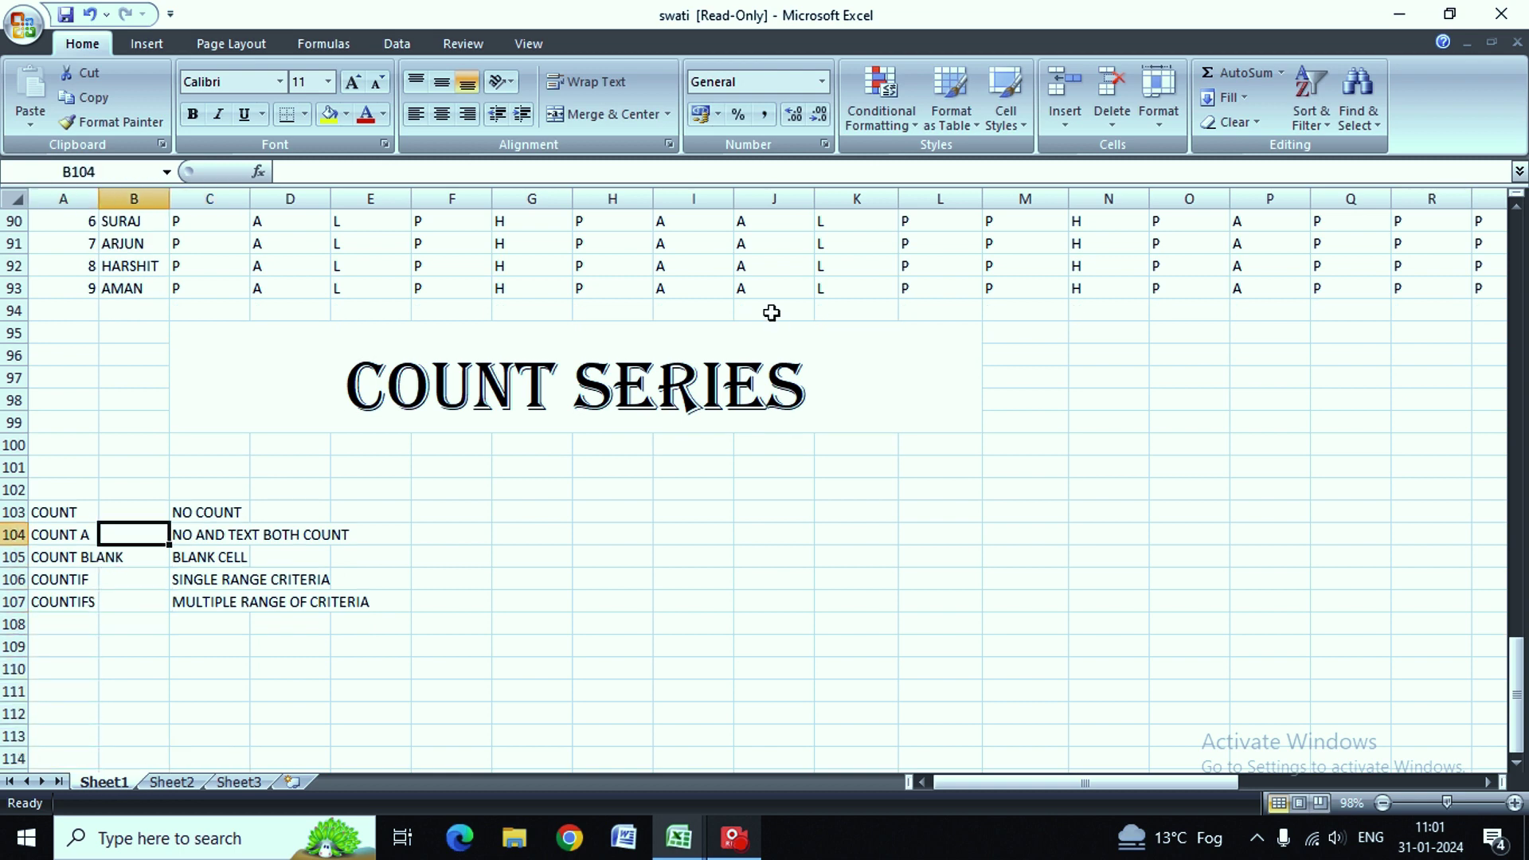
key("Left")
key("Up")
key("Right")
key("Right")
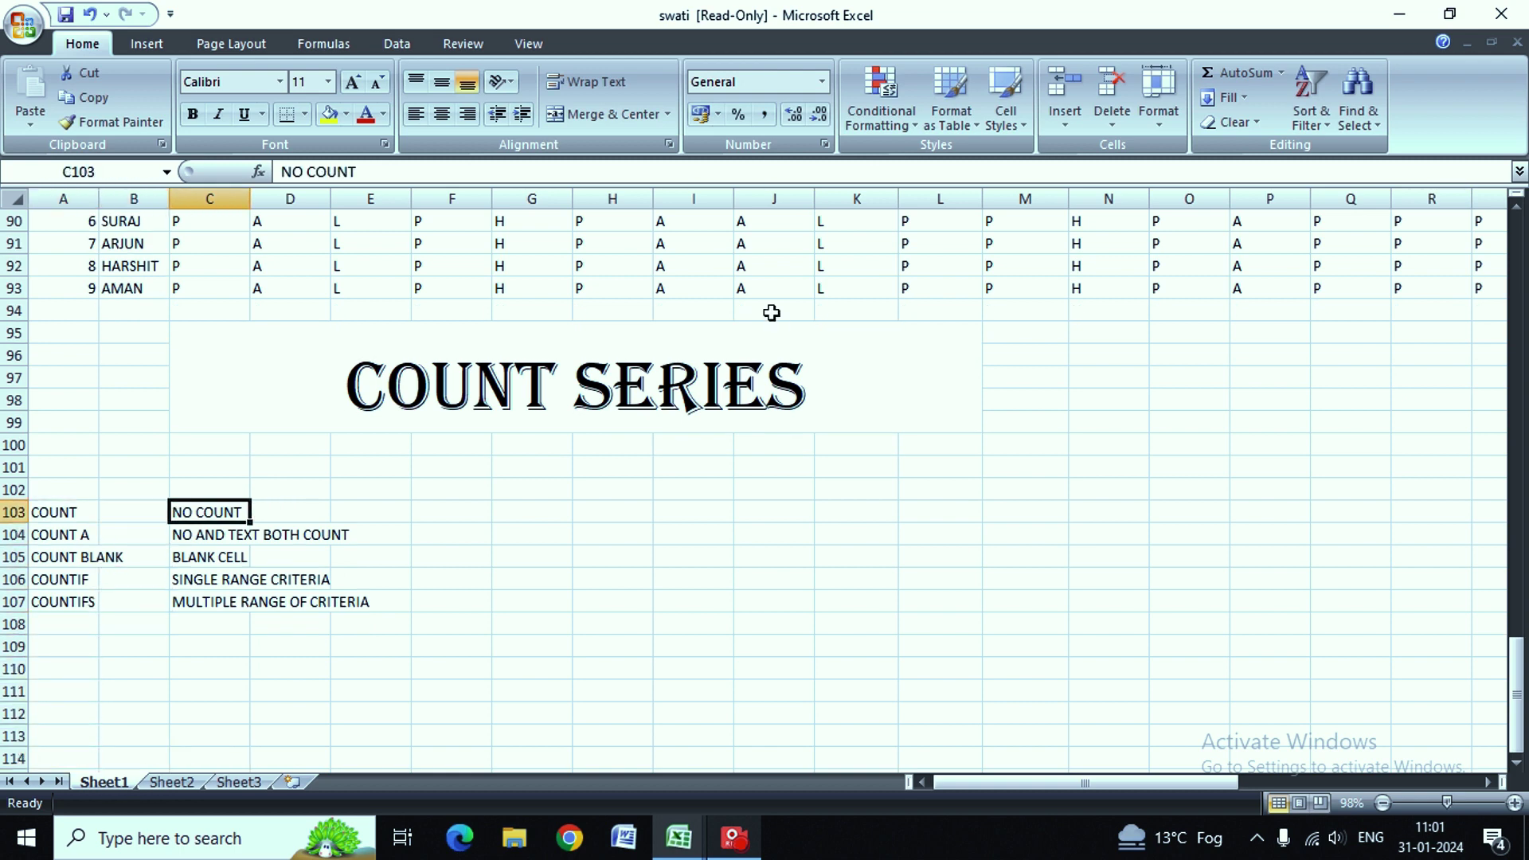
key("Down")
key("Left")
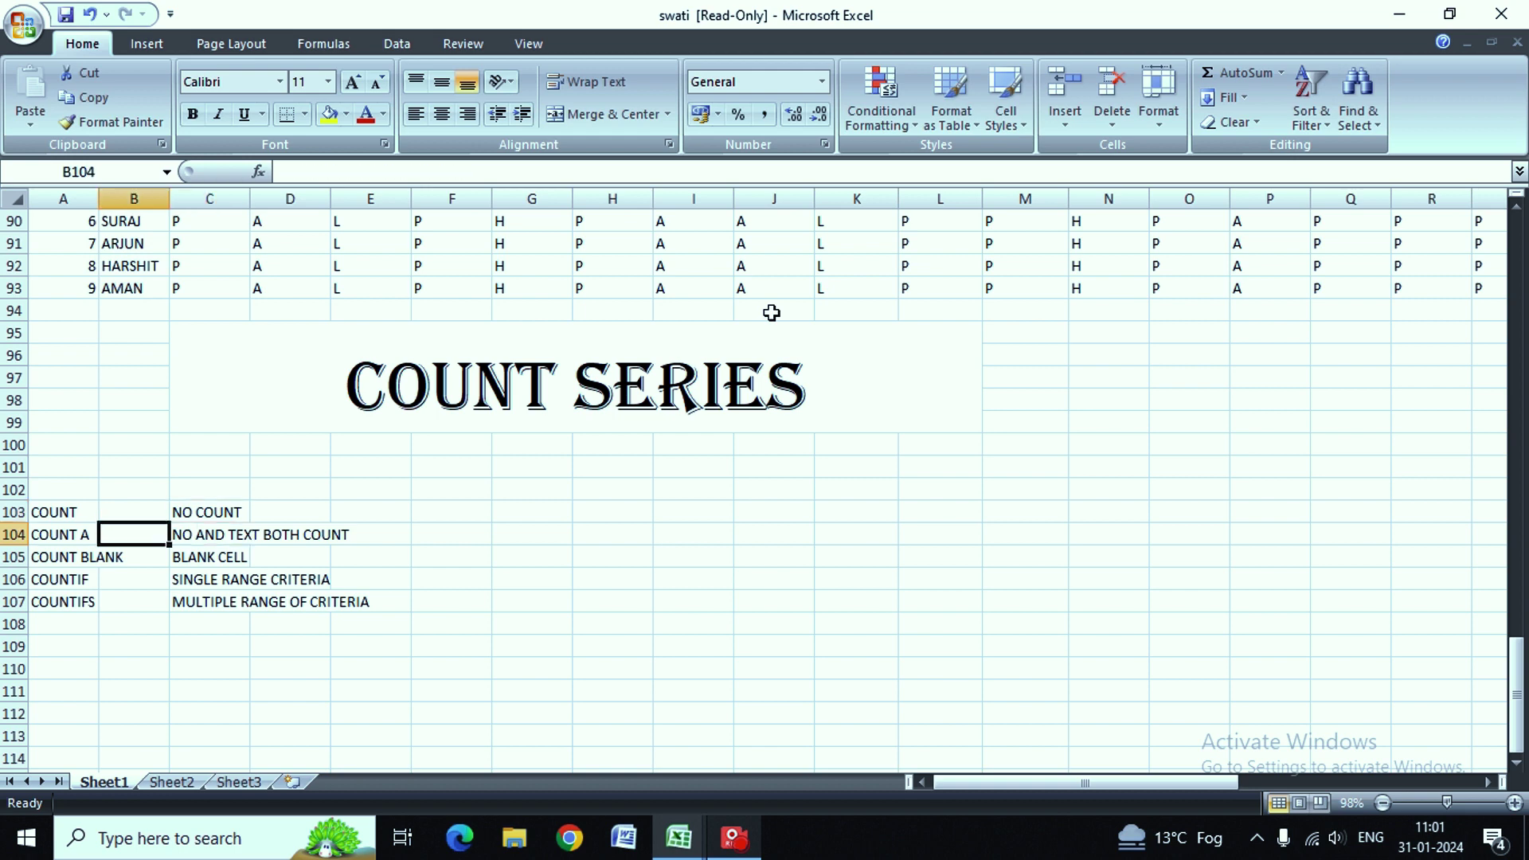
key("Left")
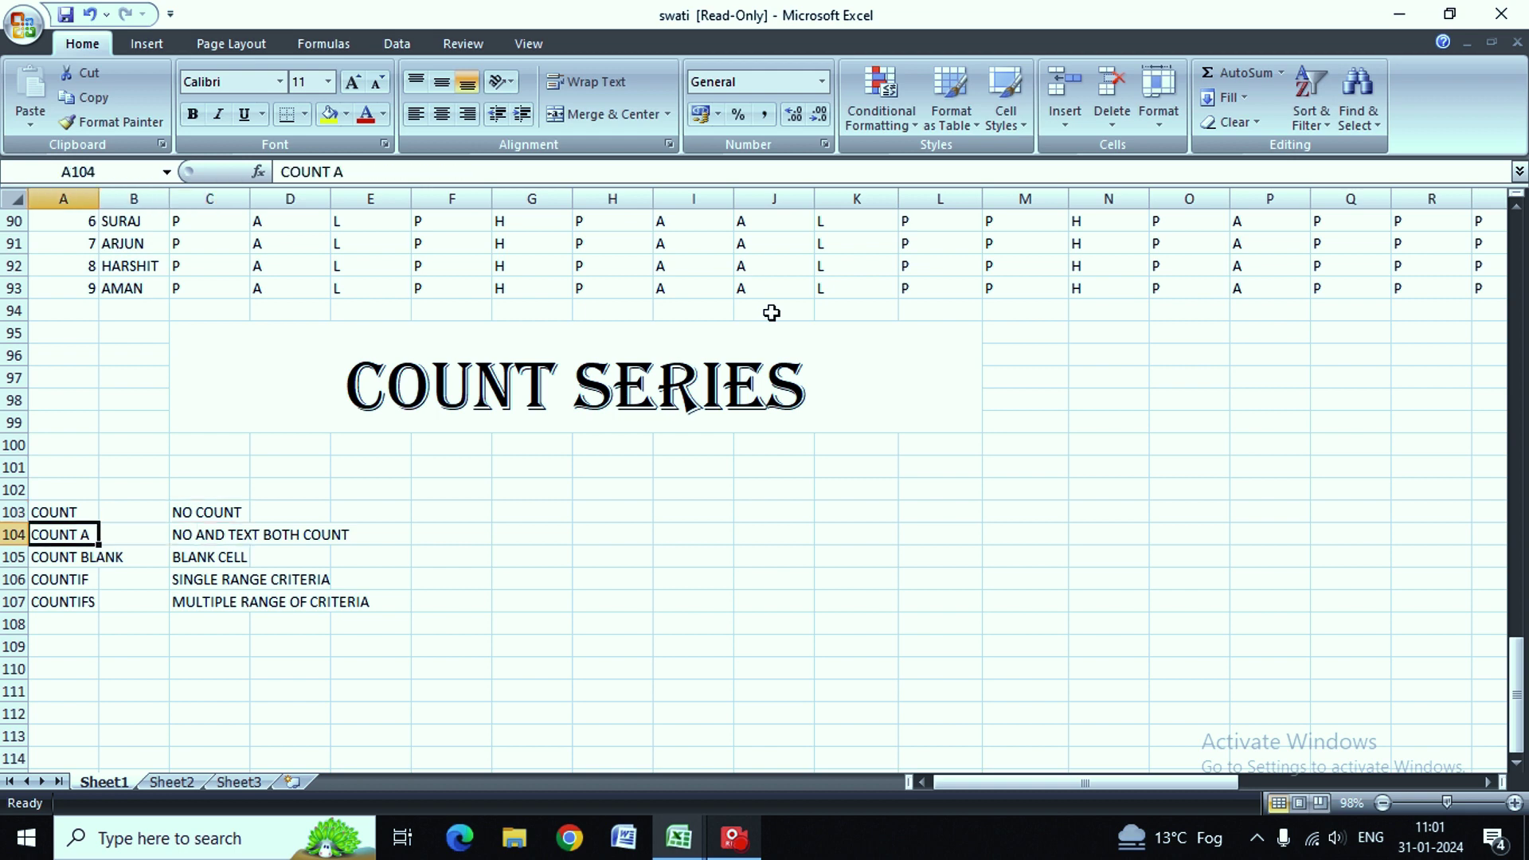
key("Right")
key("Right")
key("Left")
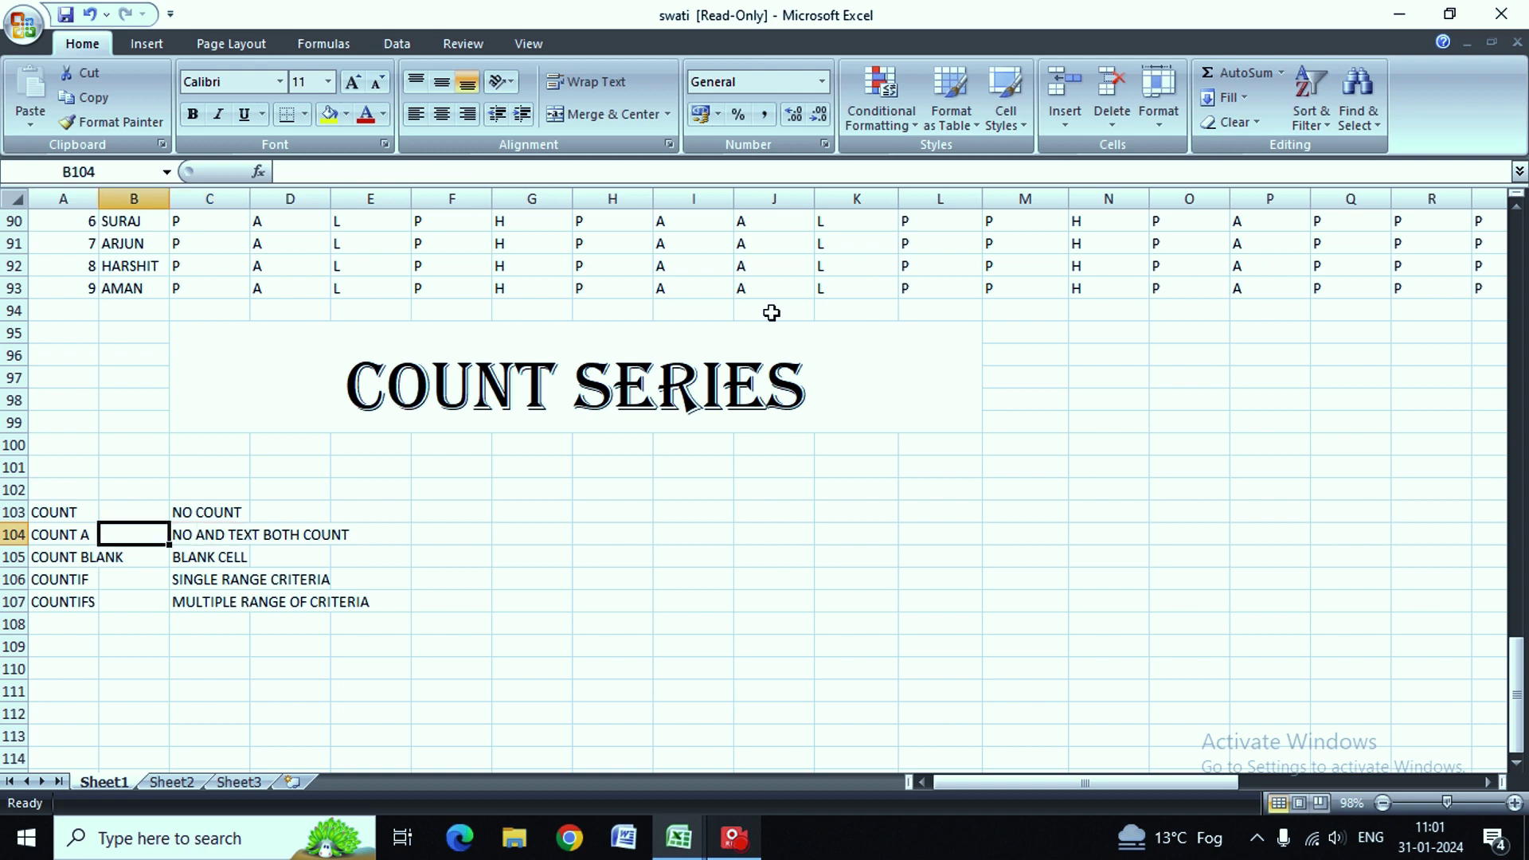
key("Down")
key("Left")
key("Right")
key("Right")
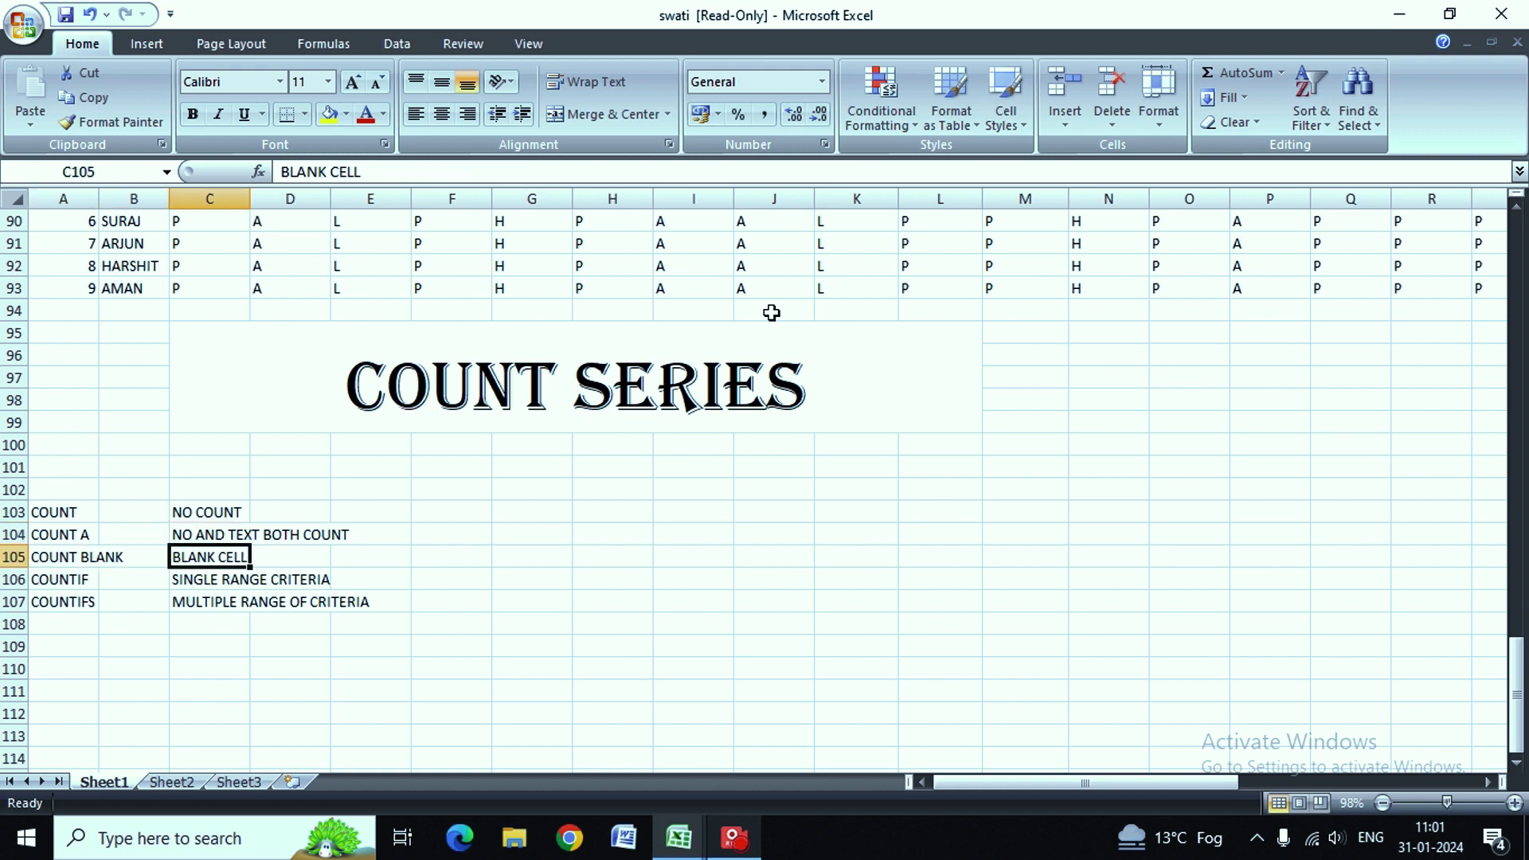
key("Left")
key("Down")
key("Left")
key("Right")
key("Right")
key("Right")
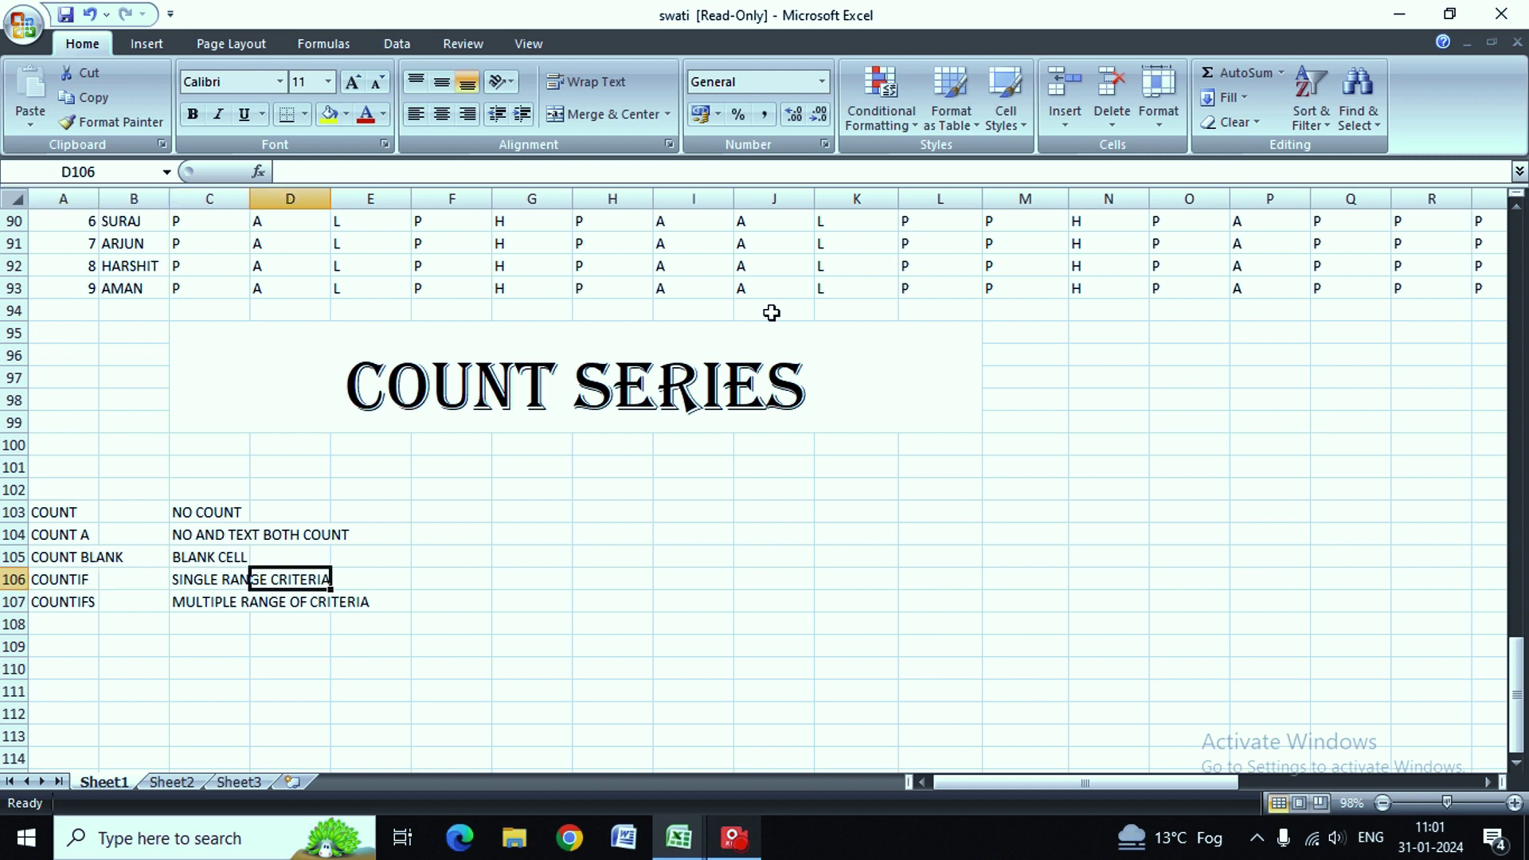
key("Right")
key("Left")
key("Left")
key("Left")
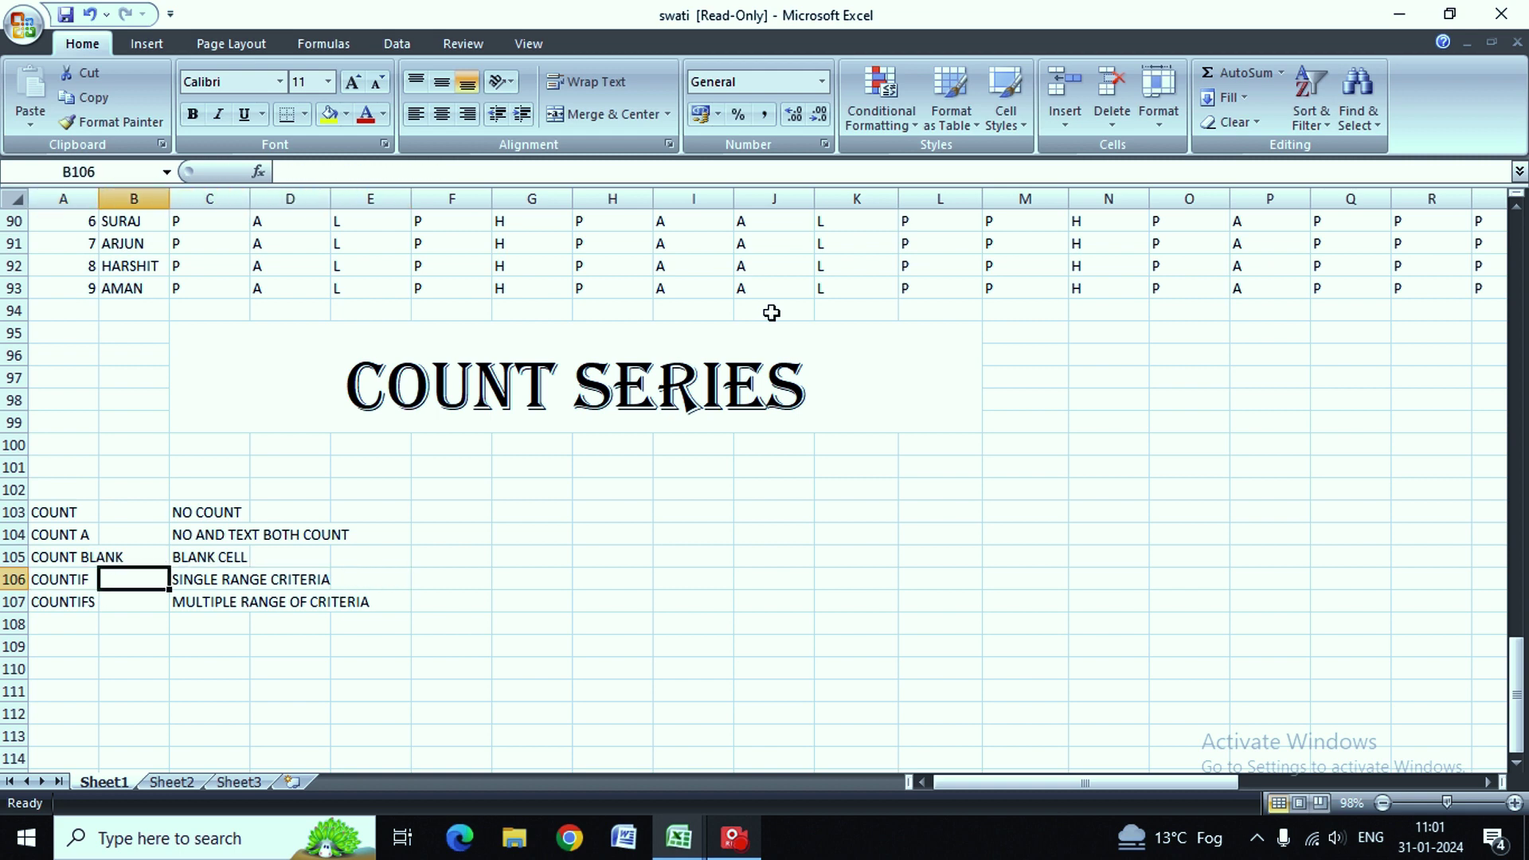
key("Down")
key("Left")
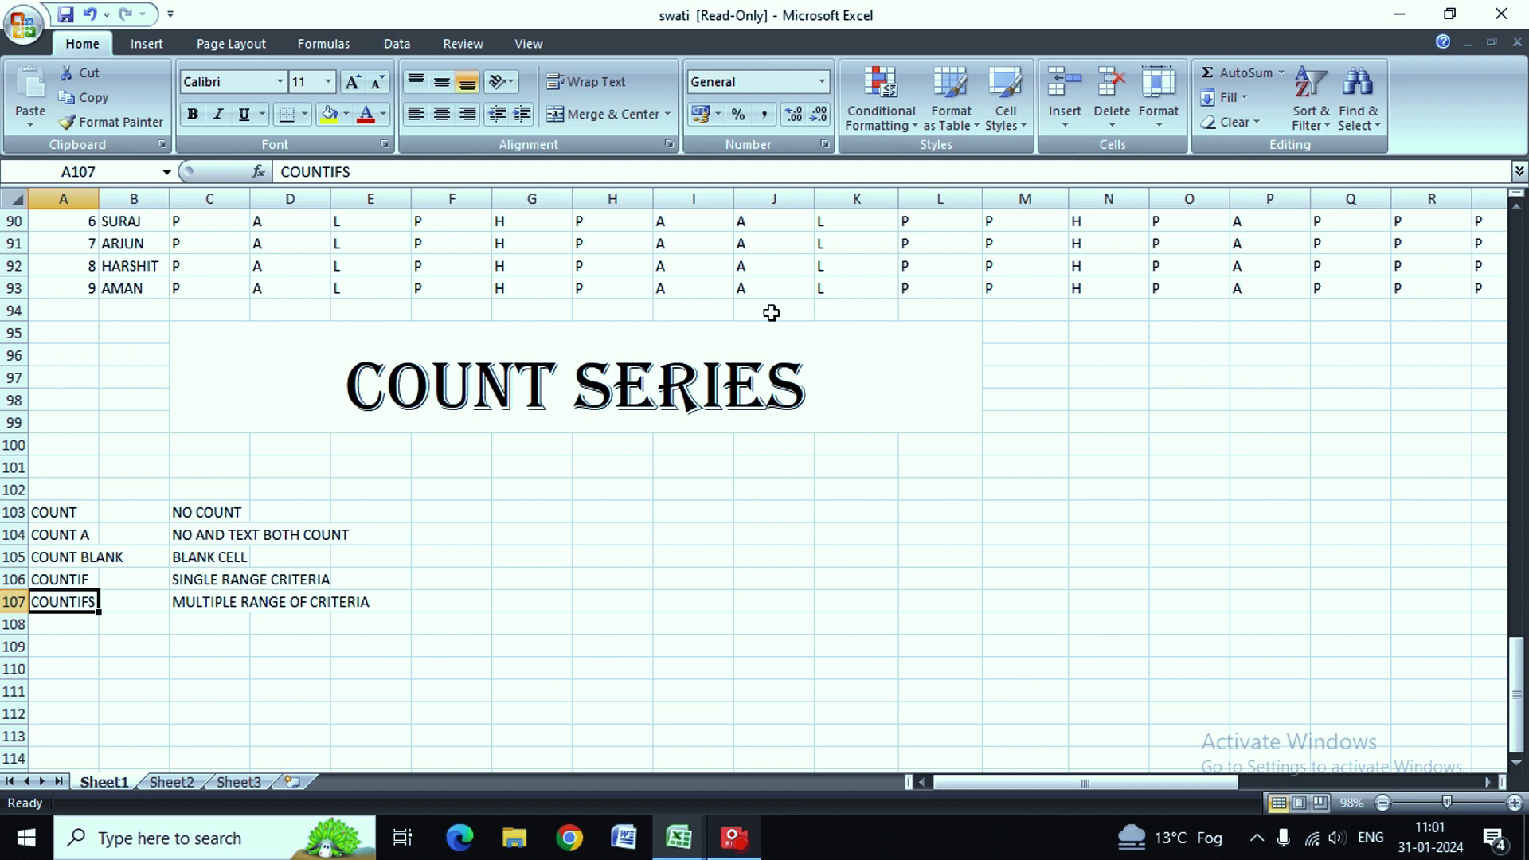
key("Down")
key("Down")
key("Down")
key("Down")
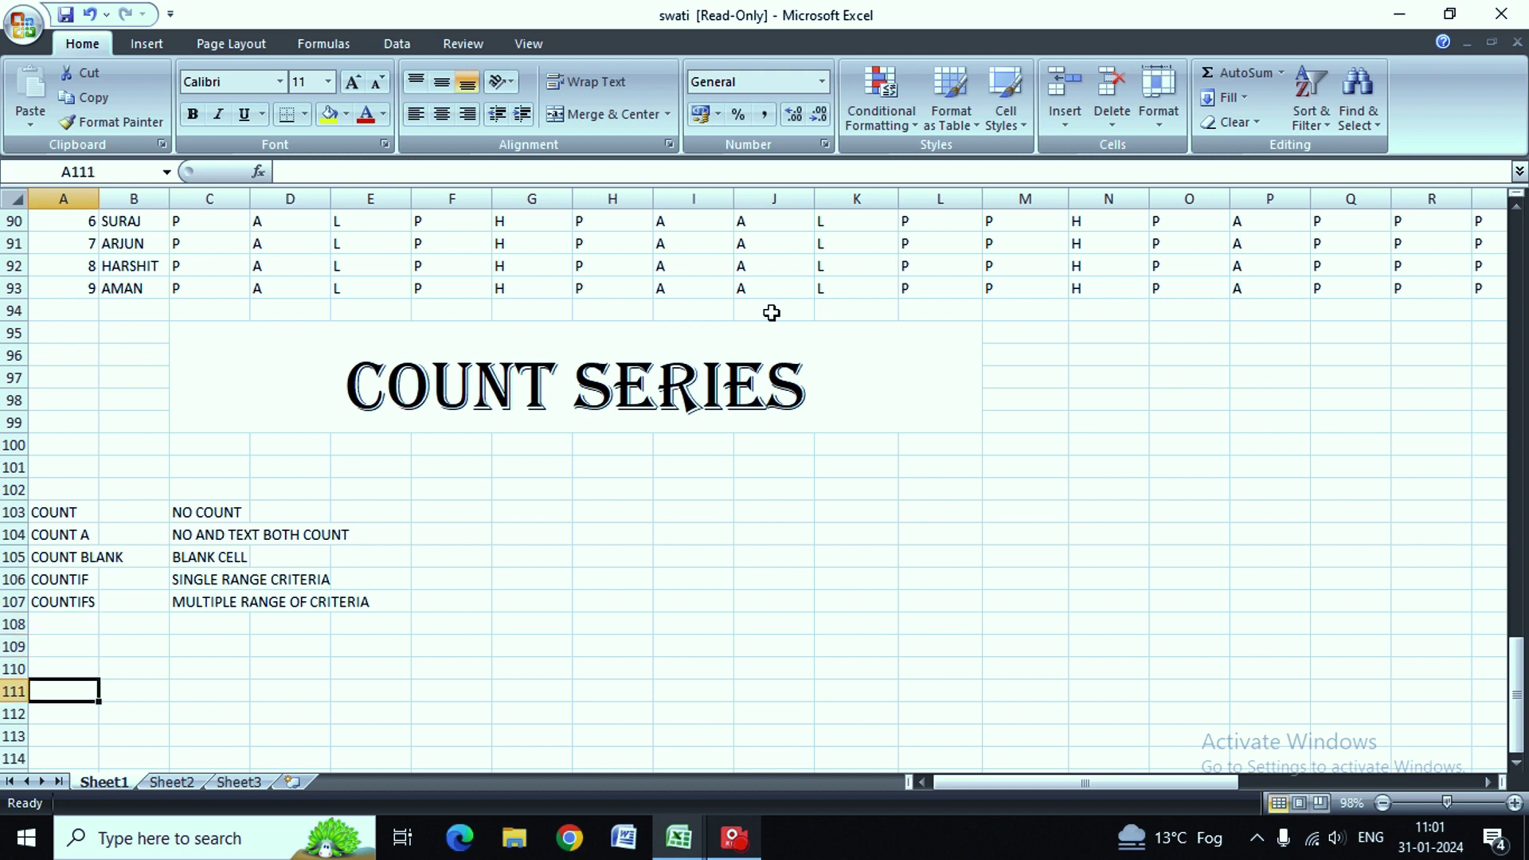
key("Down")
Step: Add a RANGE heading in A111
key("Up")
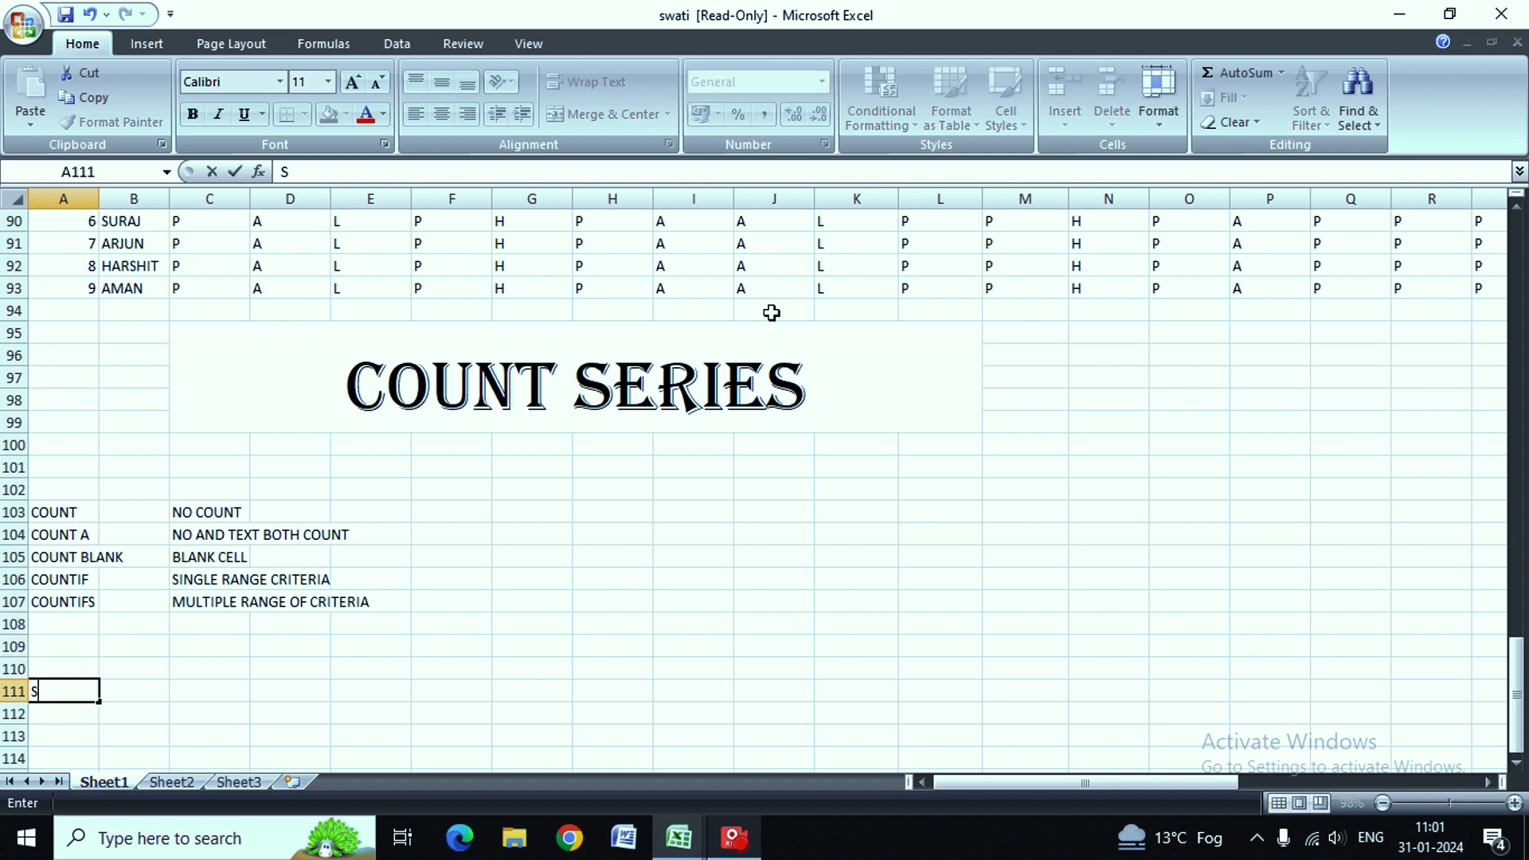
type("RA")
type("NGE")
key("Return")
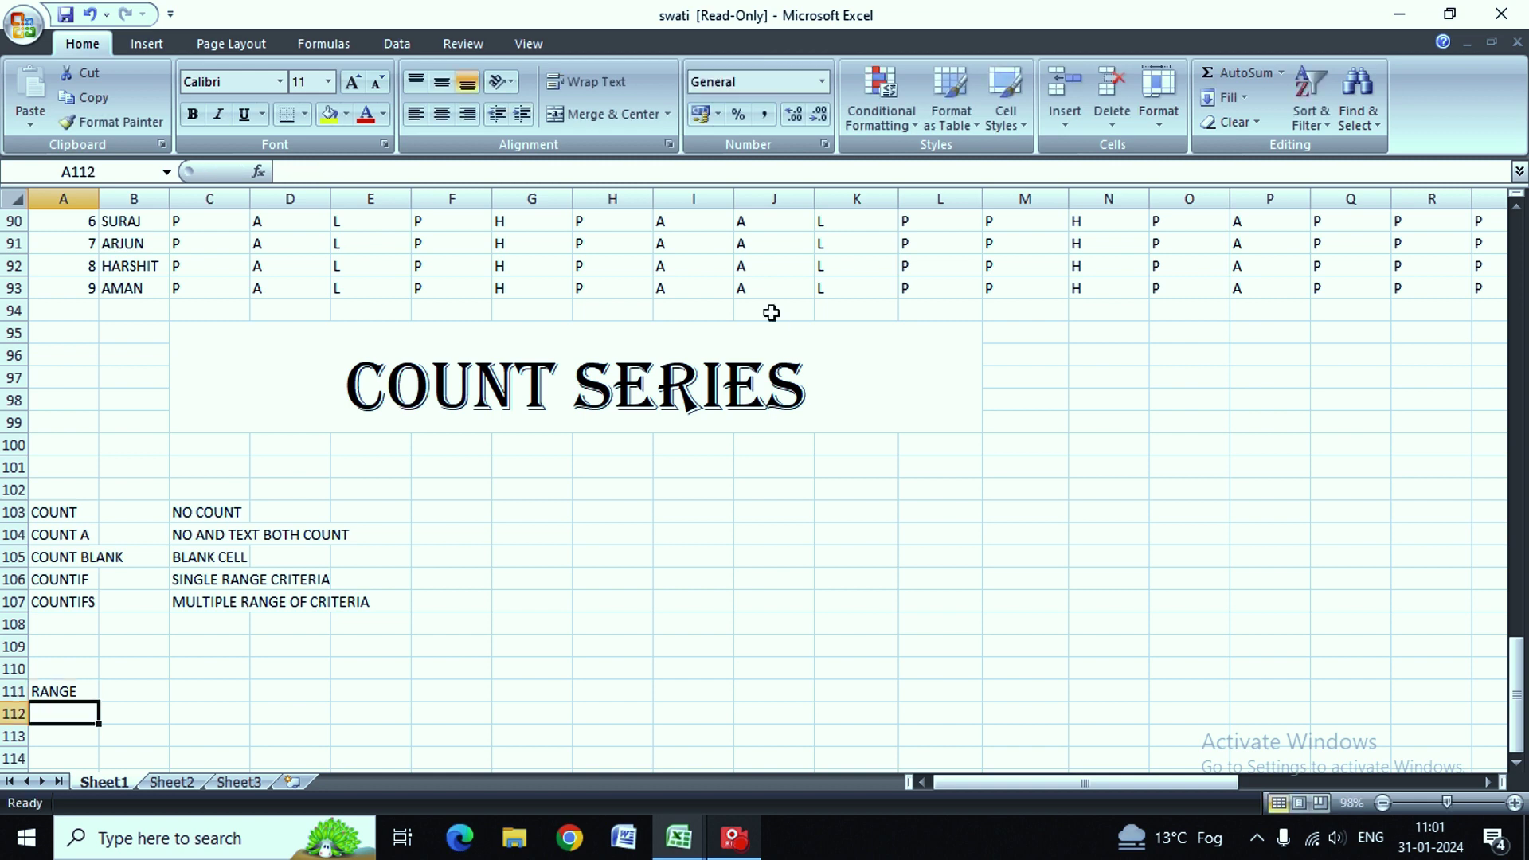
key("Return")
key("Return")
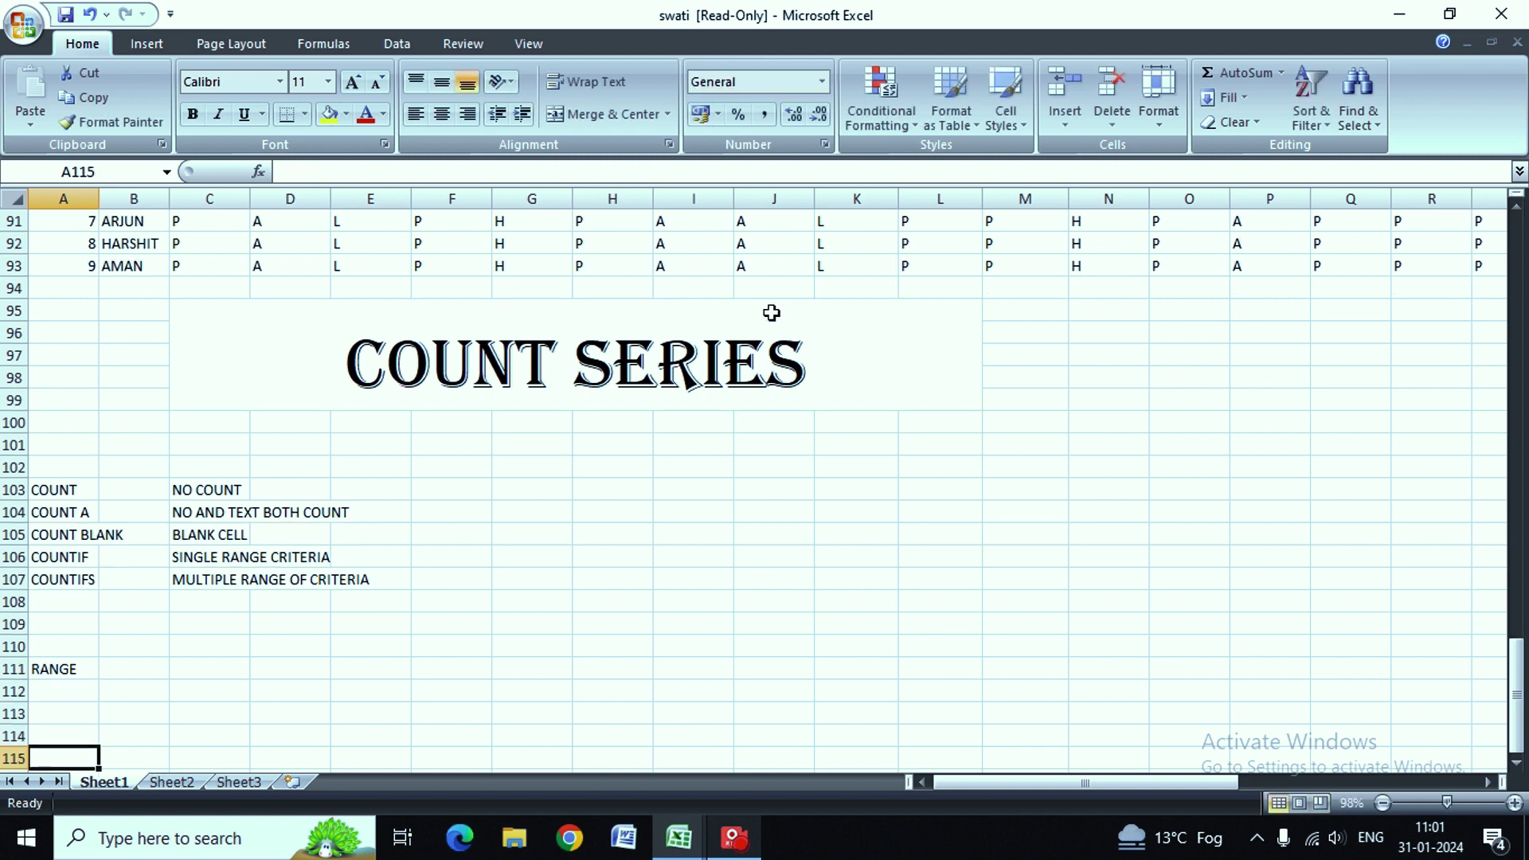
Step: Enter the first person's name in A114 with the numbers 45 and 12 below it
type("N")
key("BackSpace")
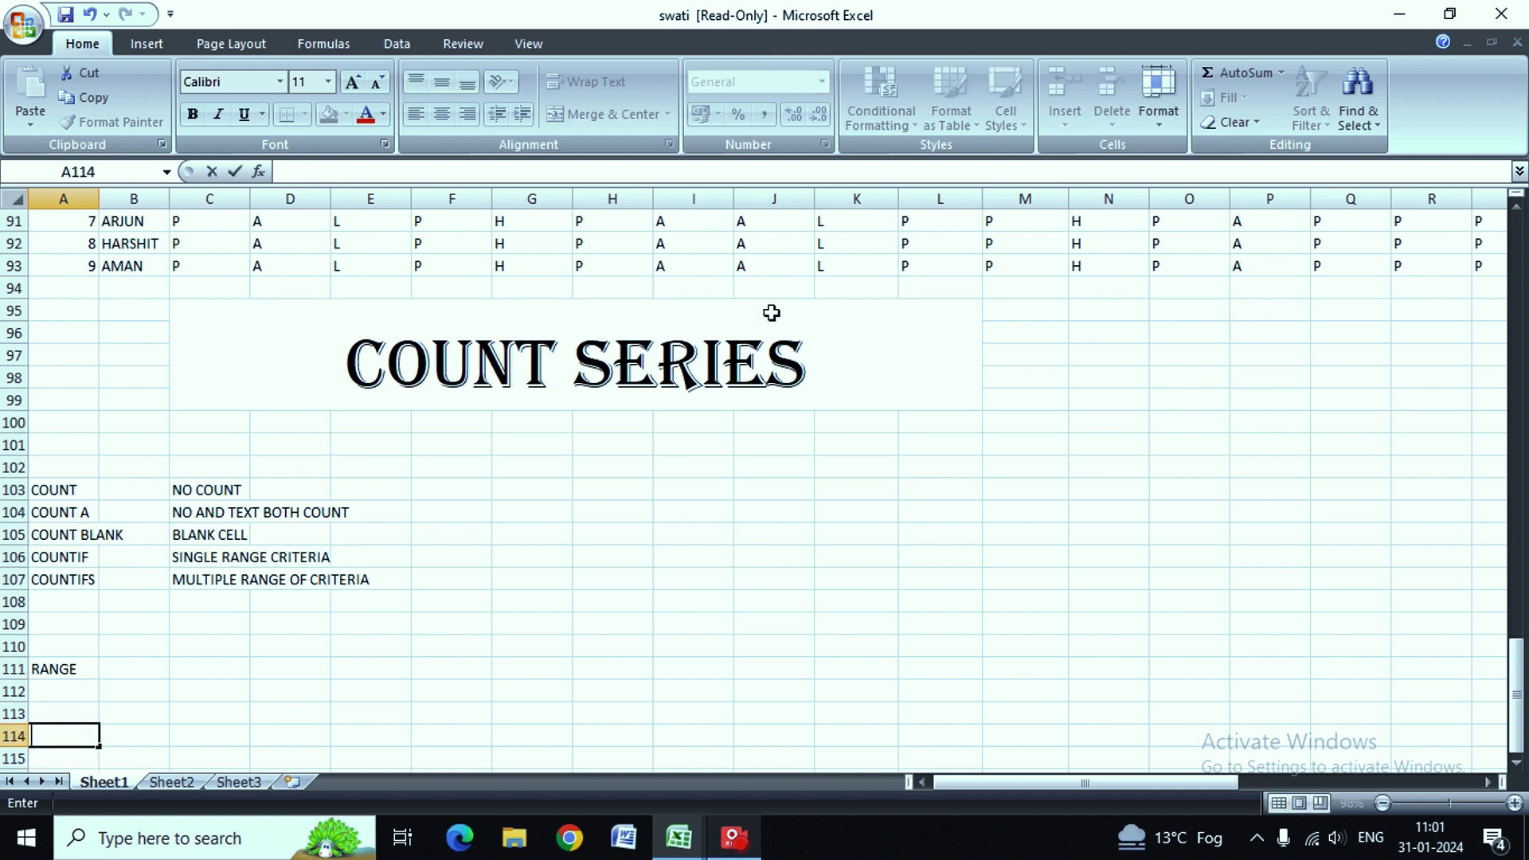
type("SW")
key("BackSpace")
key("BackSpace")
type("PANKAJ")
key("Return")
key("Return")
key("Return")
key("Up")
type("12")
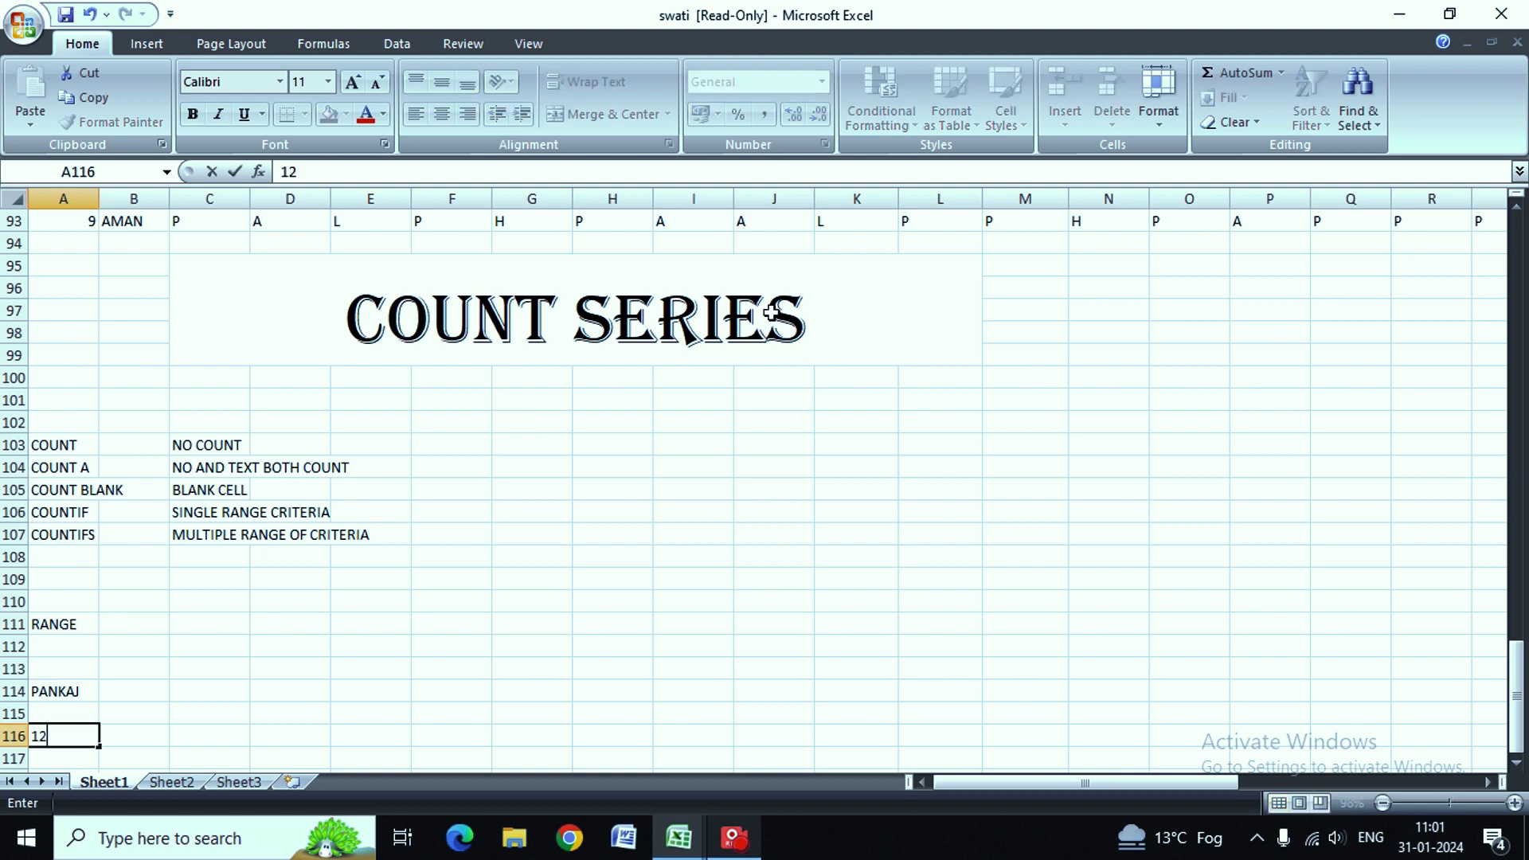
key("Up")
type("4")
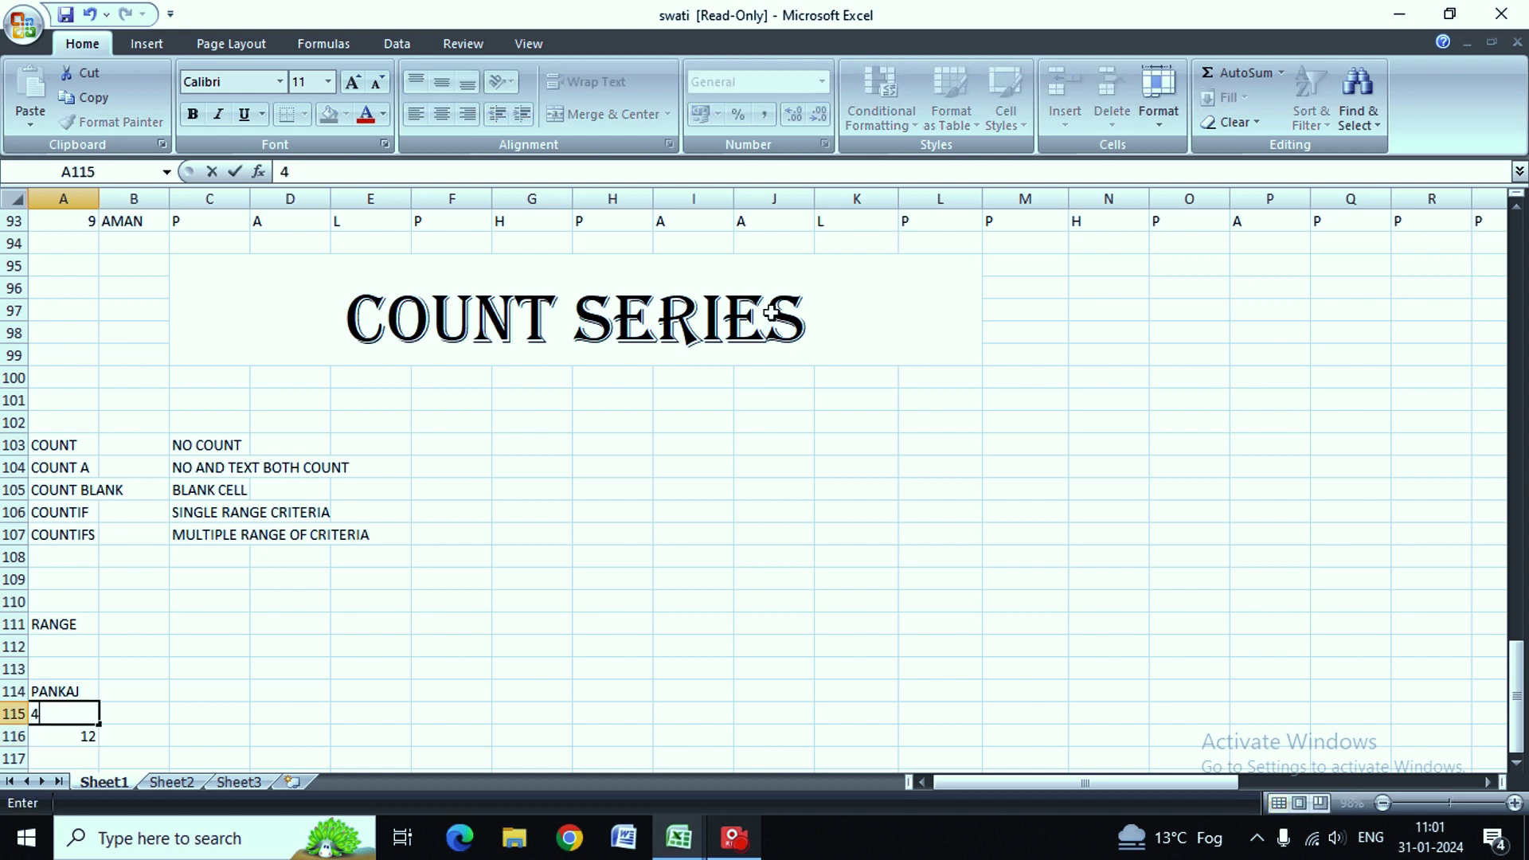
type("5")
key("Up")
key("Up")
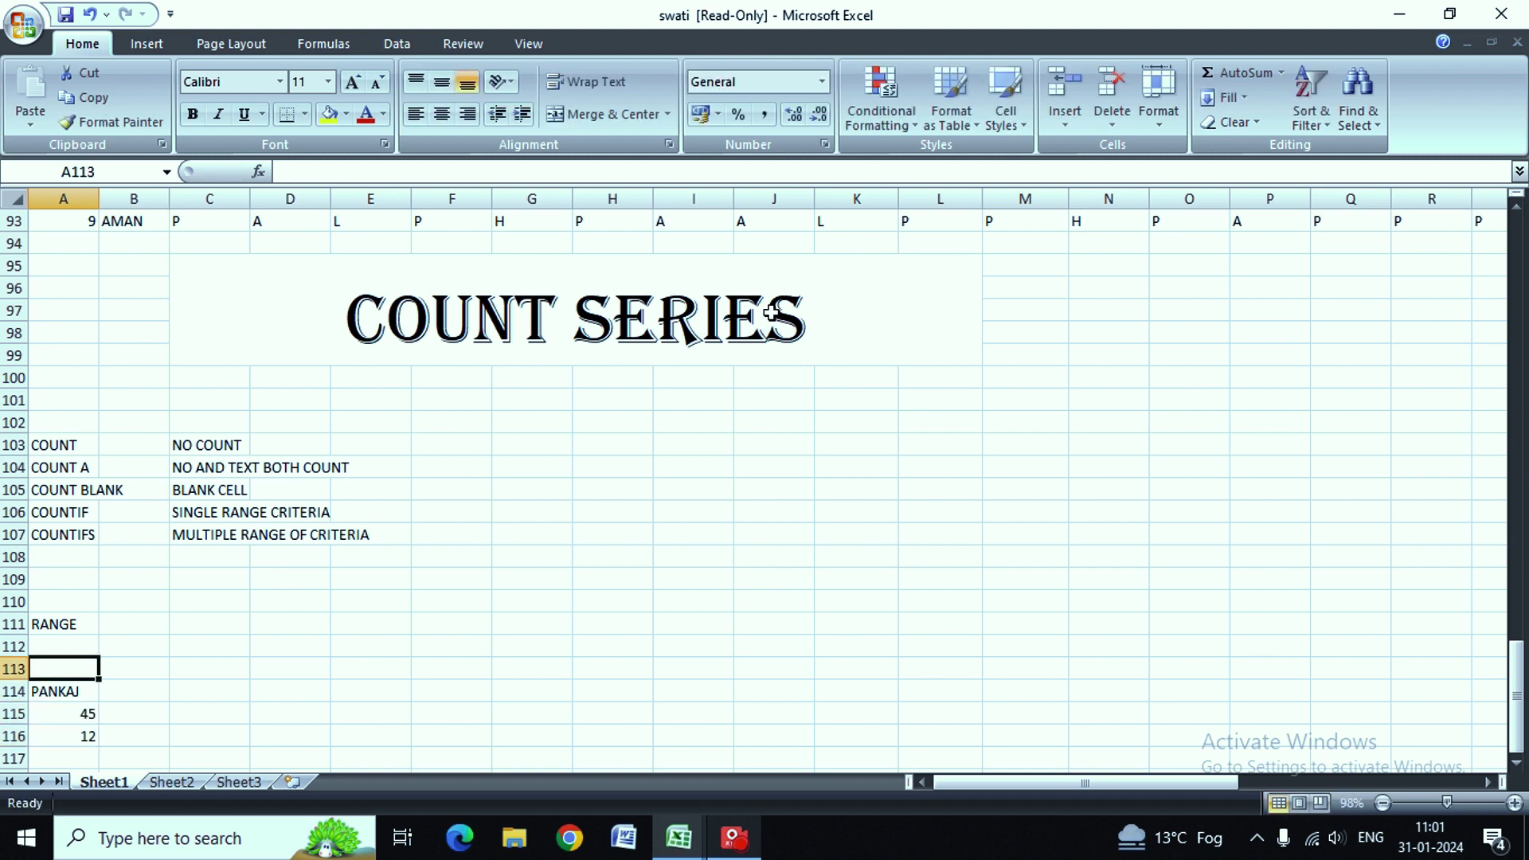
key("Down")
key("Down")
key("Down")
Step: Enter the second name in A118 followed by the numbers 12 and 45
key("Down")
key("Down")
key("Down")
key("Up")
key("Up")
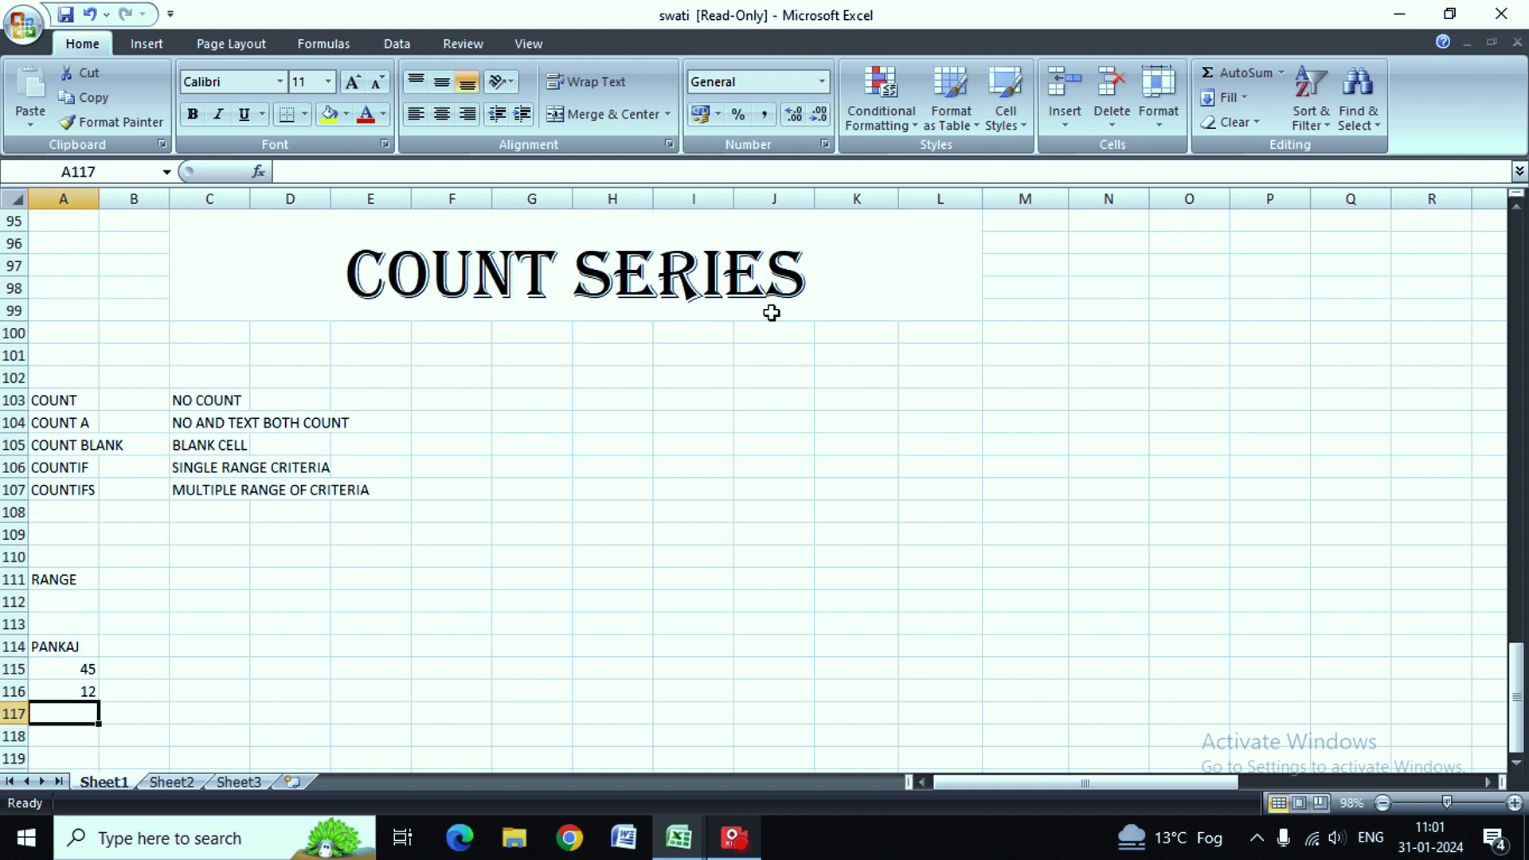
key("Down")
type("SAGAR")
key("Return")
key("Down")
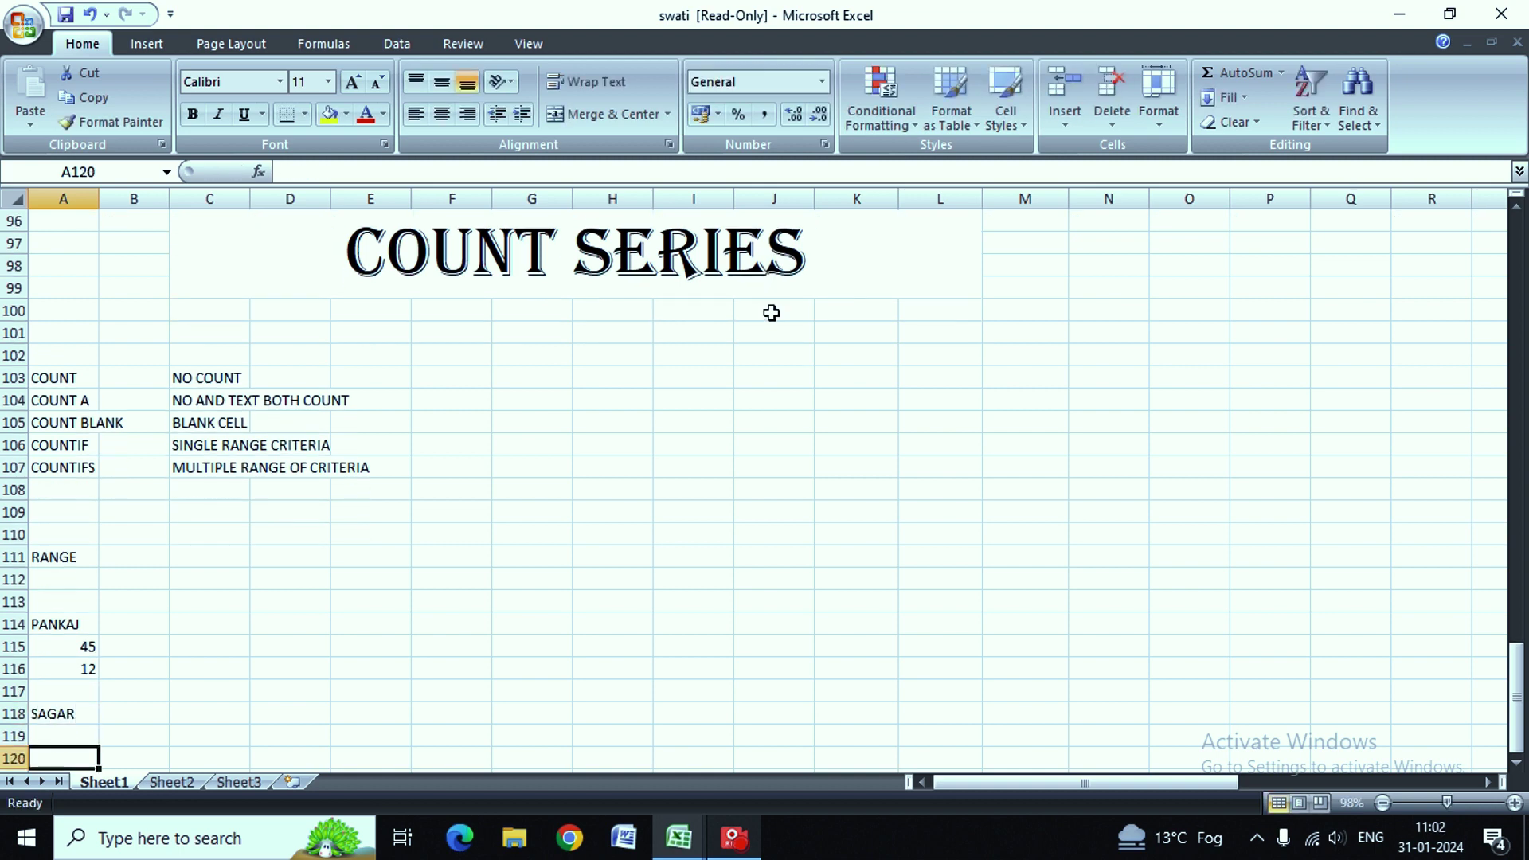
type("12")
key("Return")
type("45")
key("Return")
key("Down")
key("Down")
key("Down")
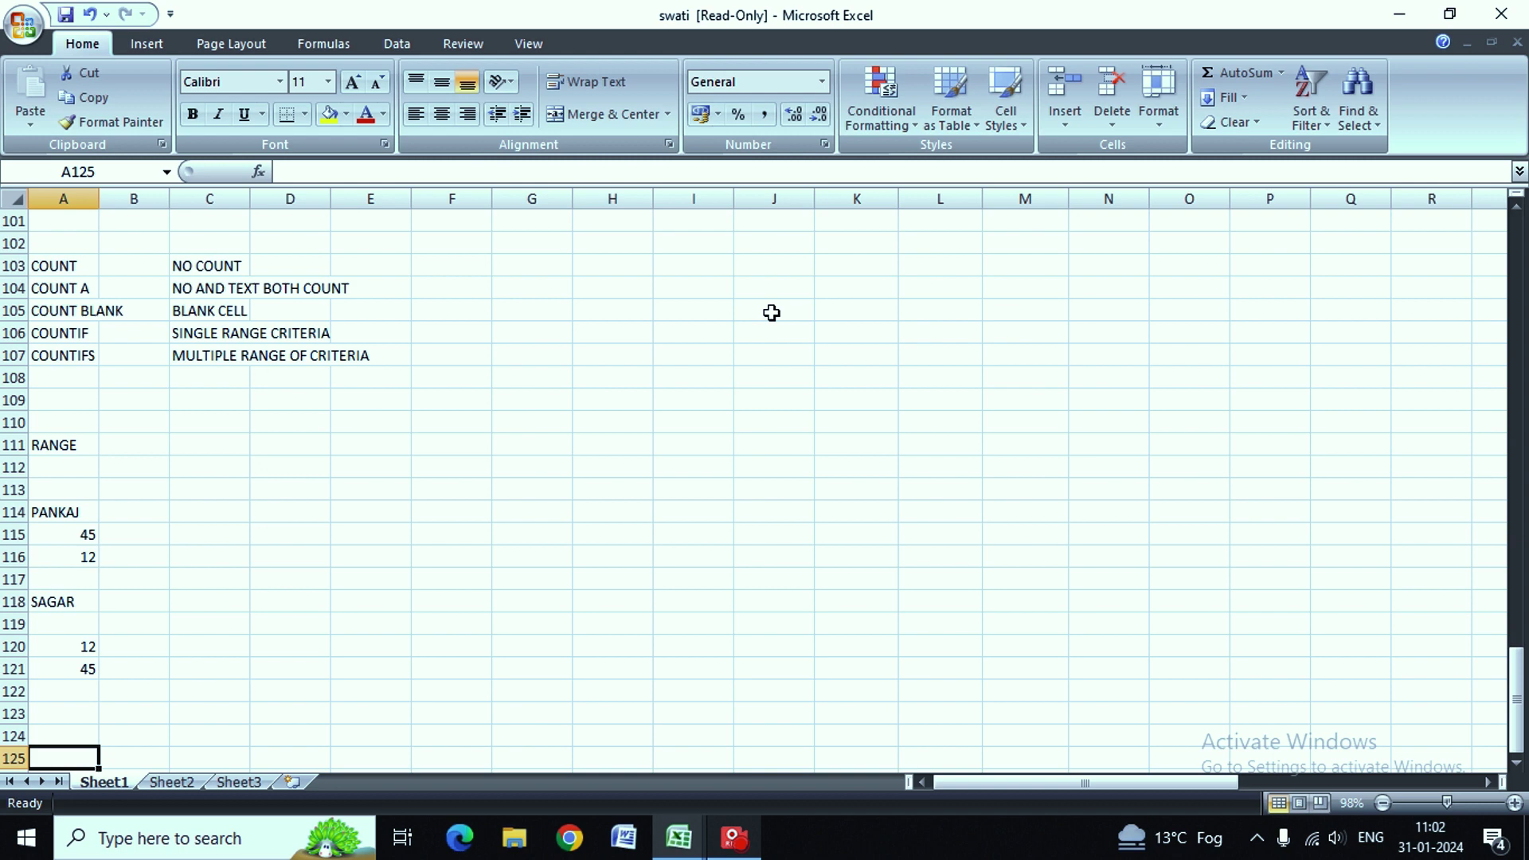
Step: Enter the third name in A125 with the numbers 45, 12 and 13 beneath it
type("NITU")
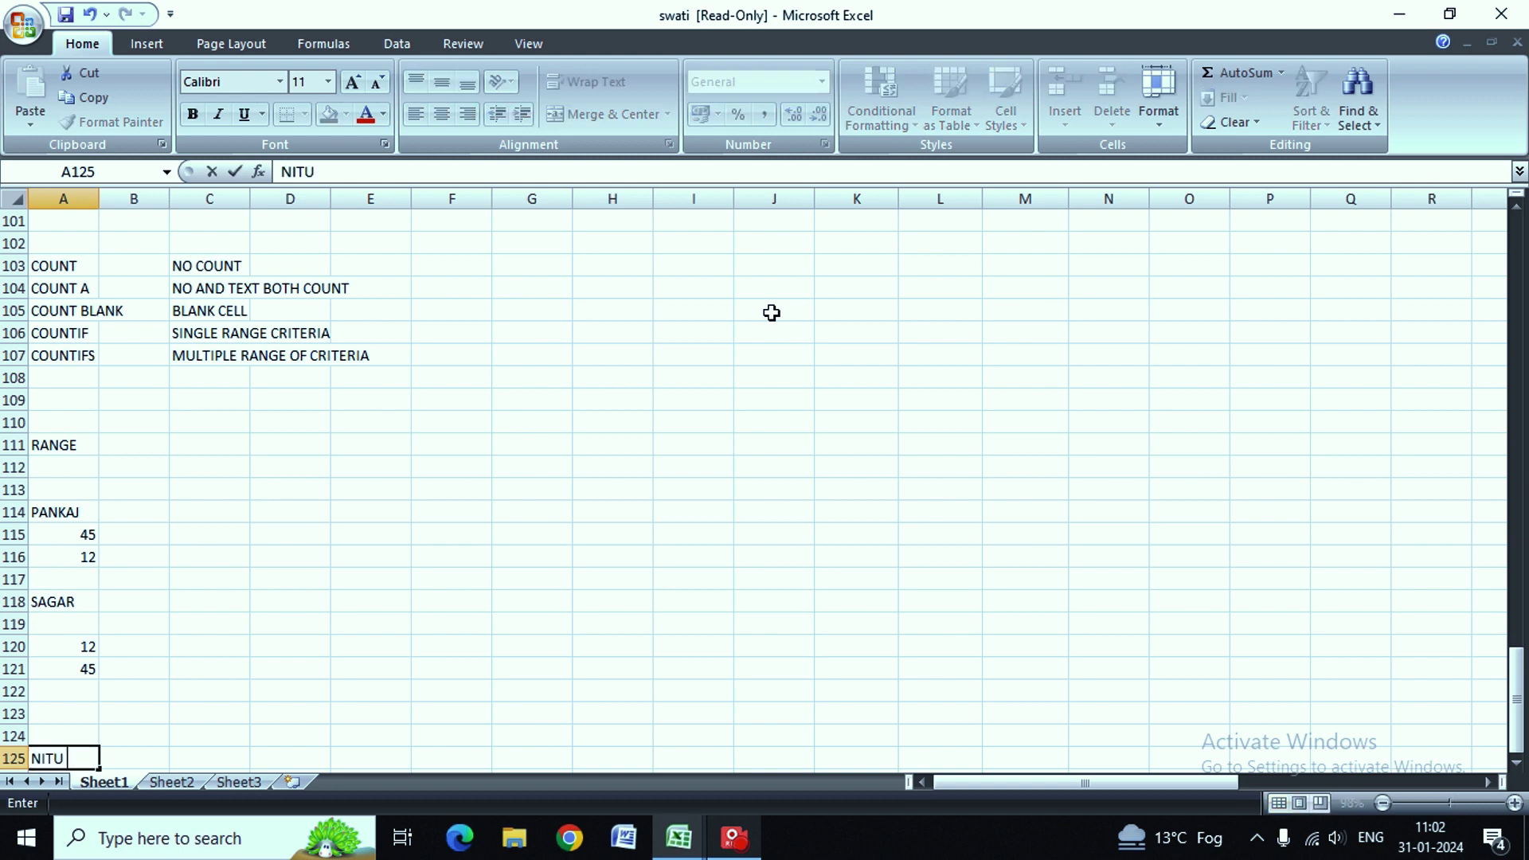
key("Return")
key("Down")
key("Down")
key("Down")
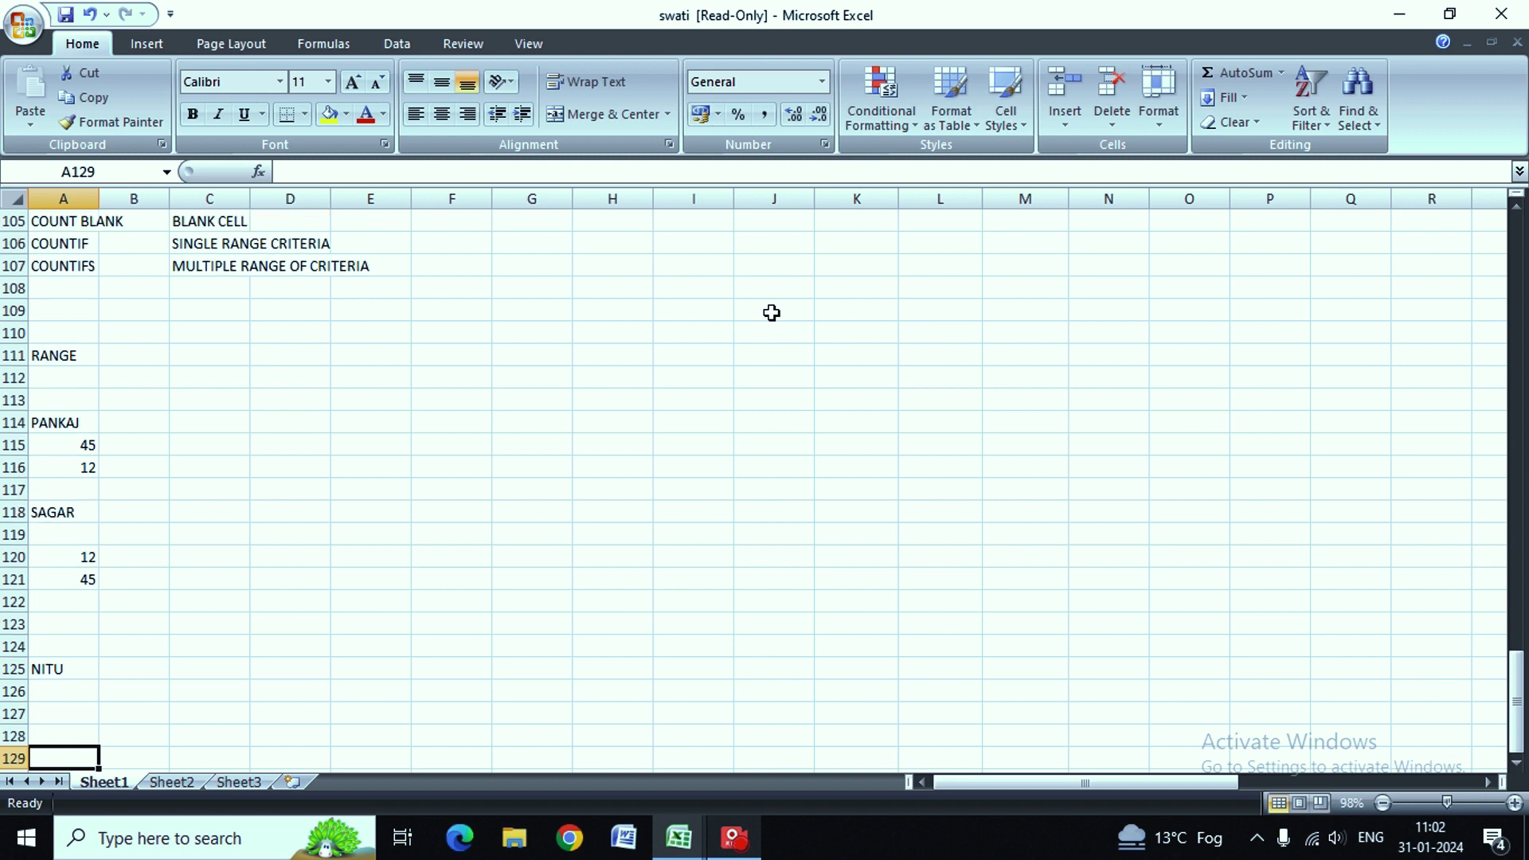
key("Up")
key("Up")
type("4")
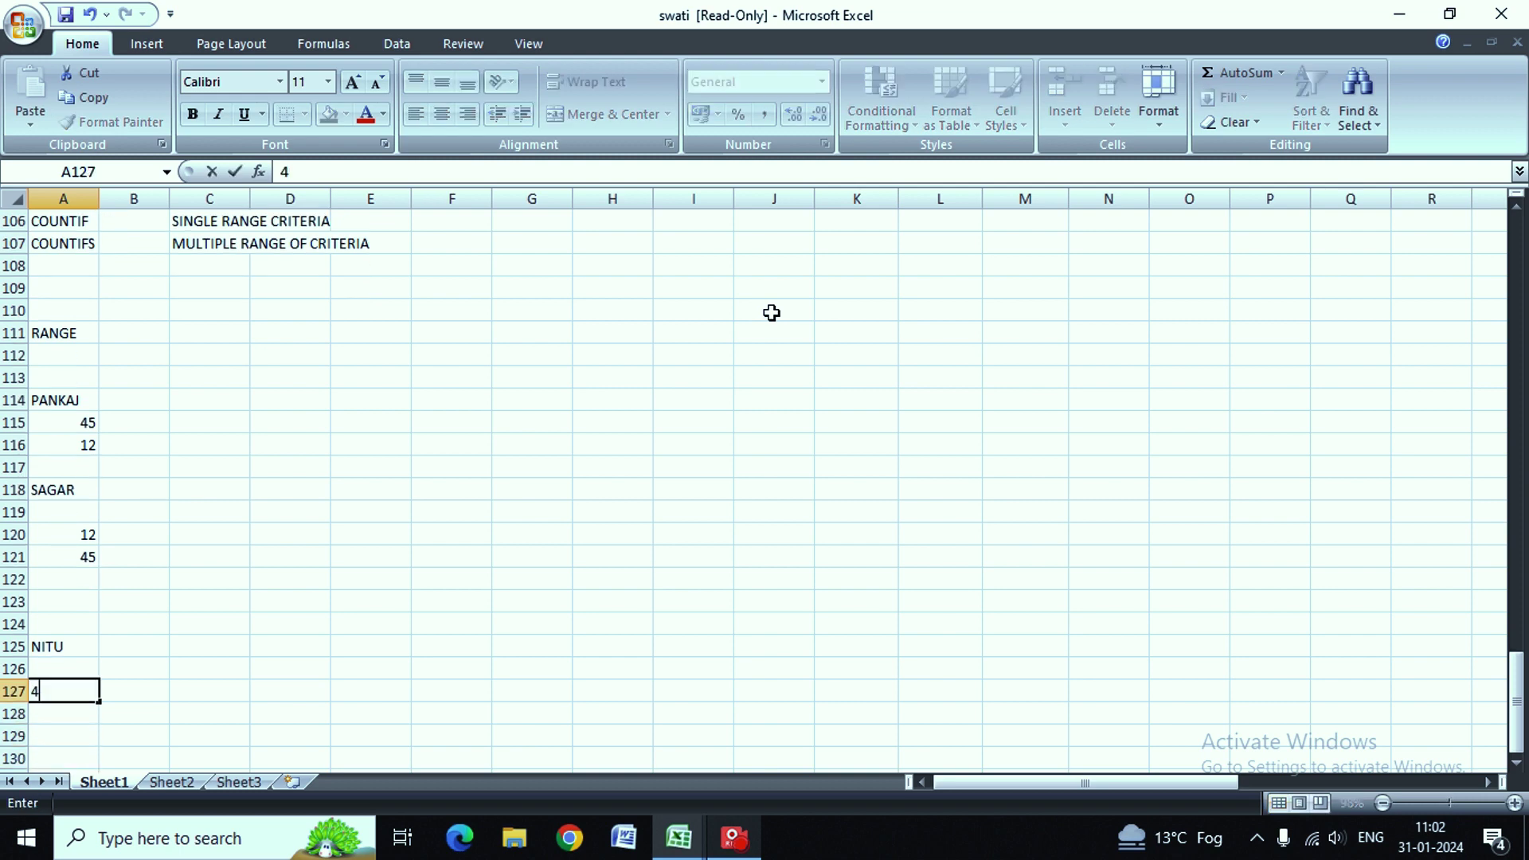
type("5")
key("Return")
type("12")
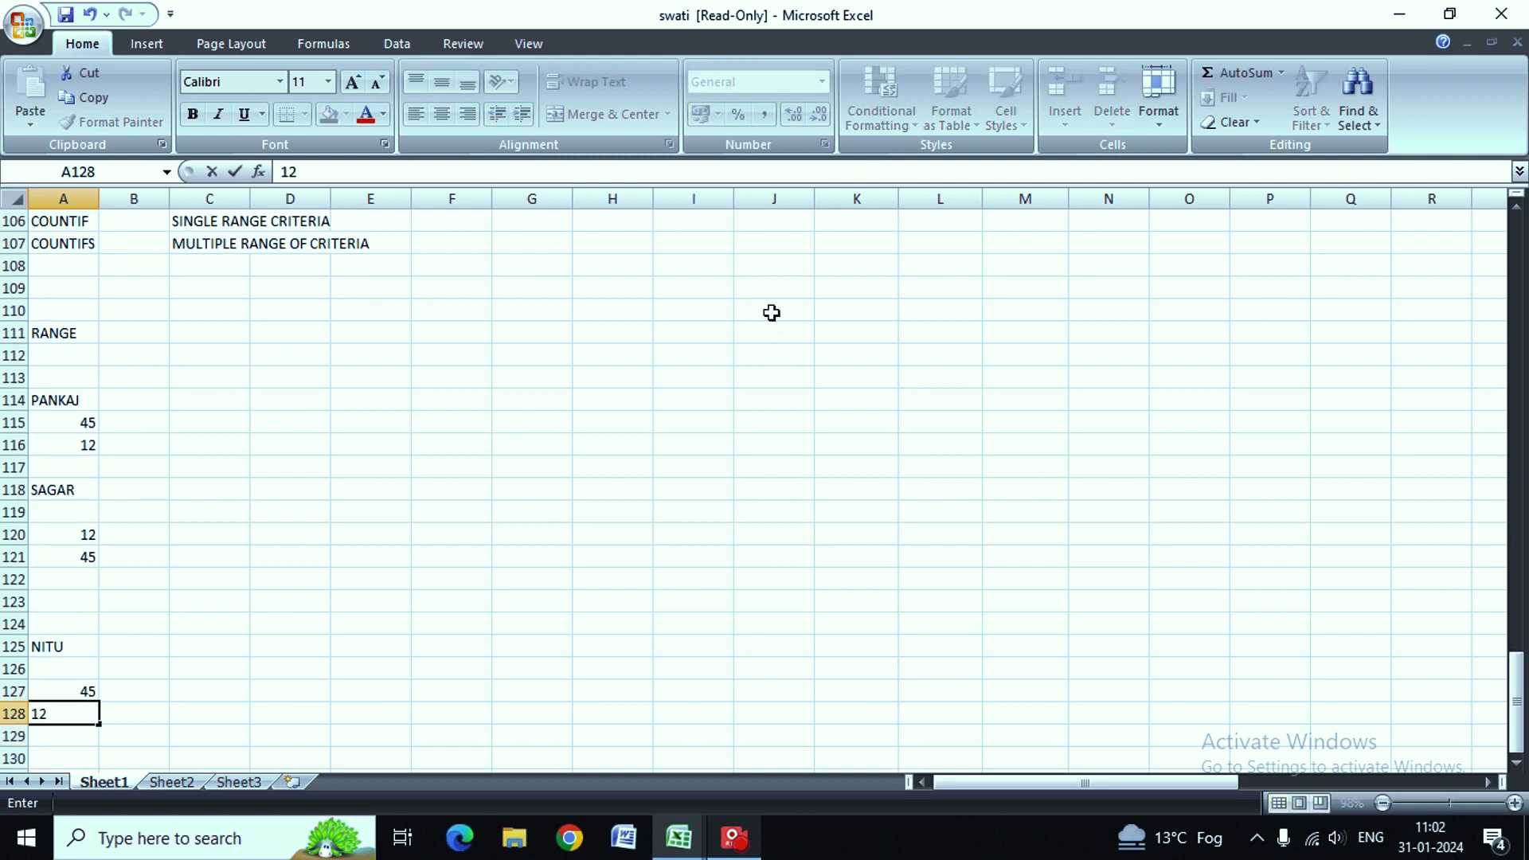
key("Return")
type("13")
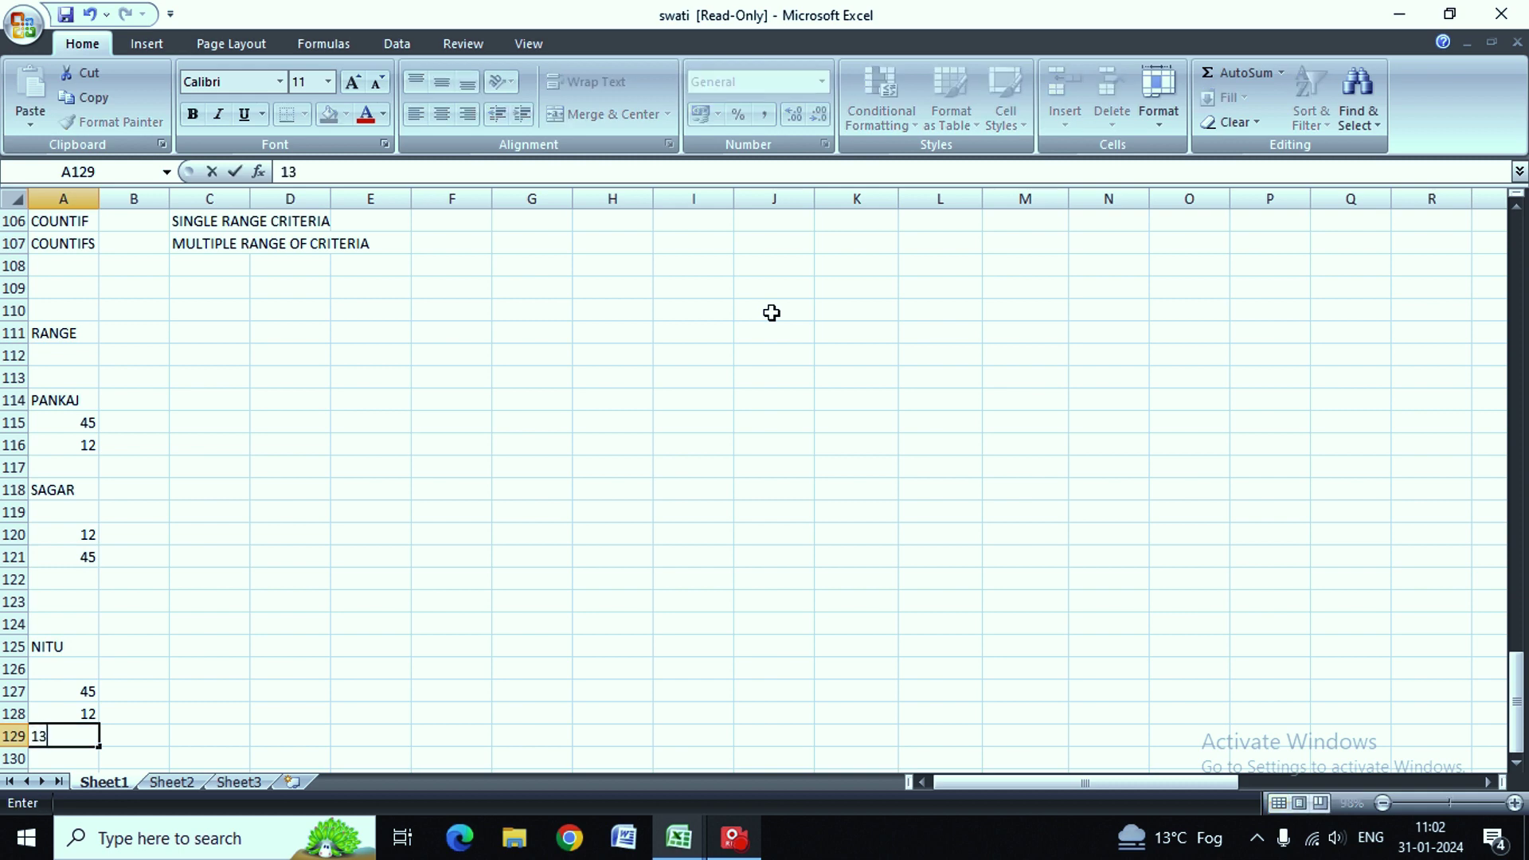
key("Return")
key("Return")
key("Return")
key("Return")
Step: Enter the fourth name in A132 after discarding a misspelled attempt in another cell
key("Up")
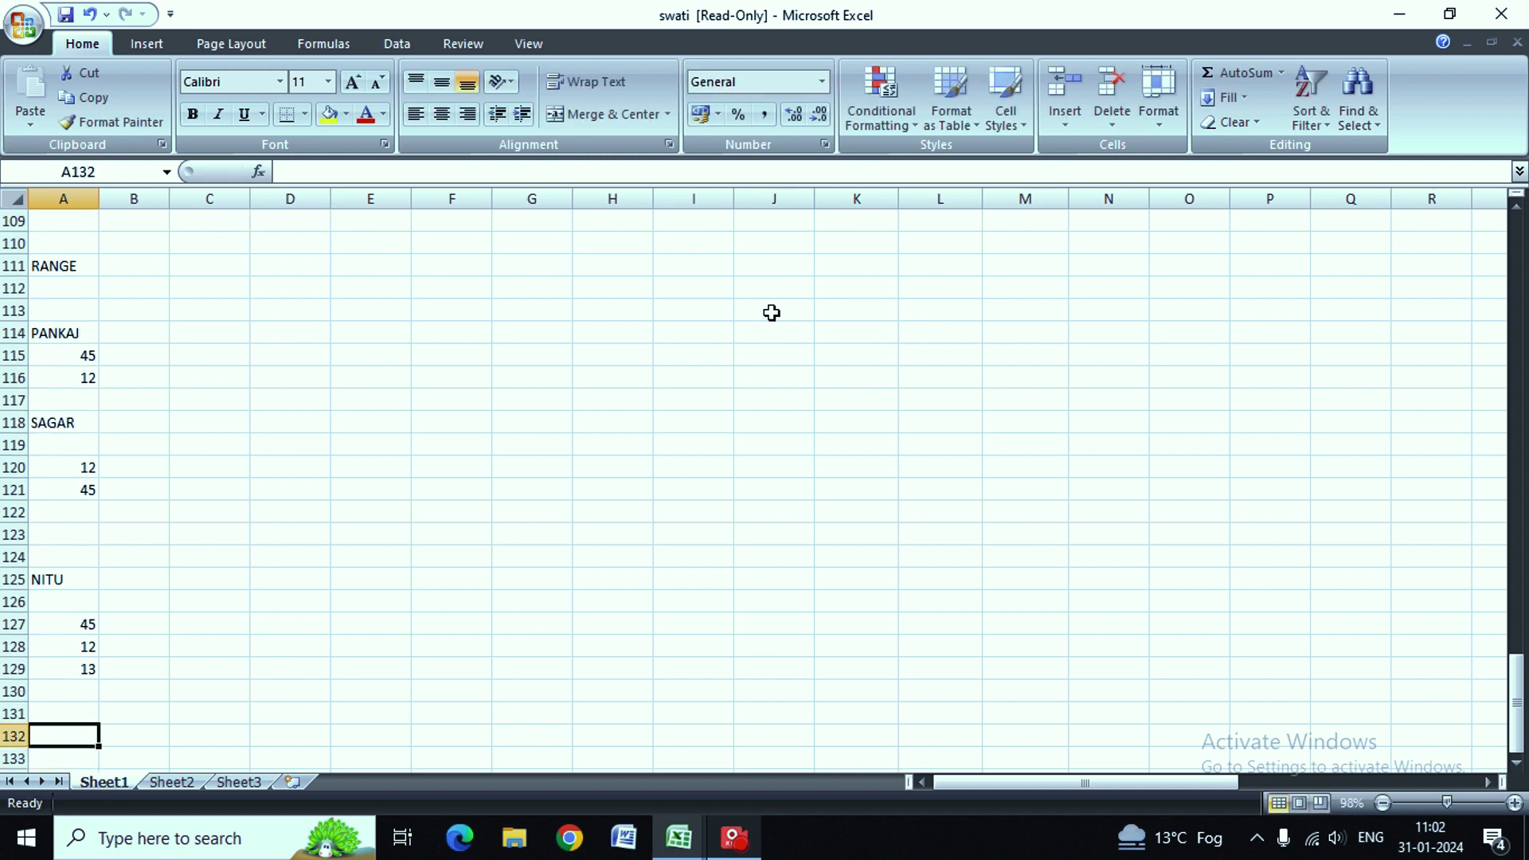
key("Up")
left_click(772, 314)
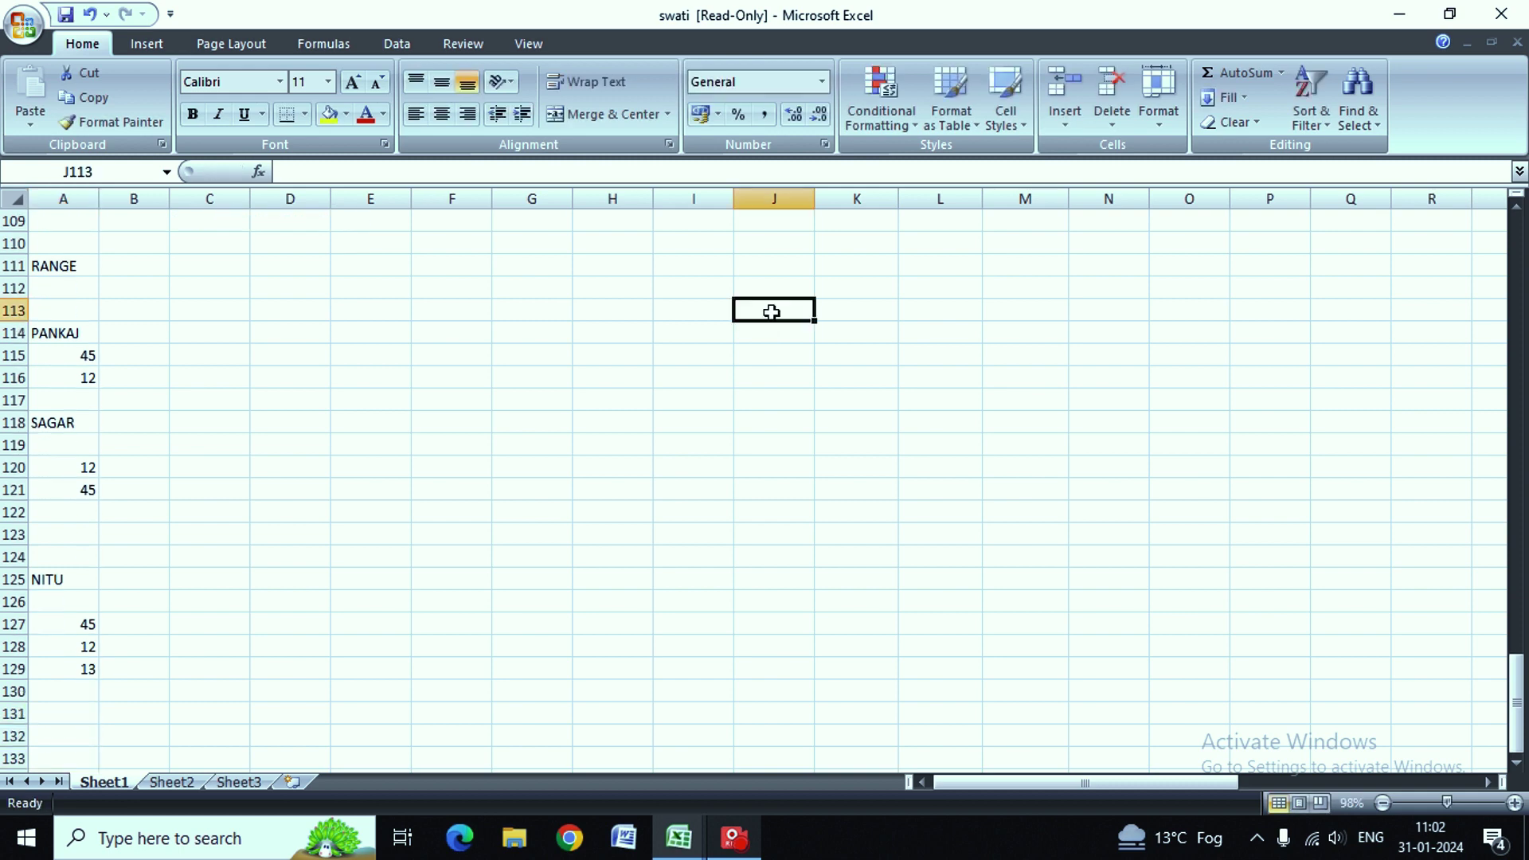
type("MUS")
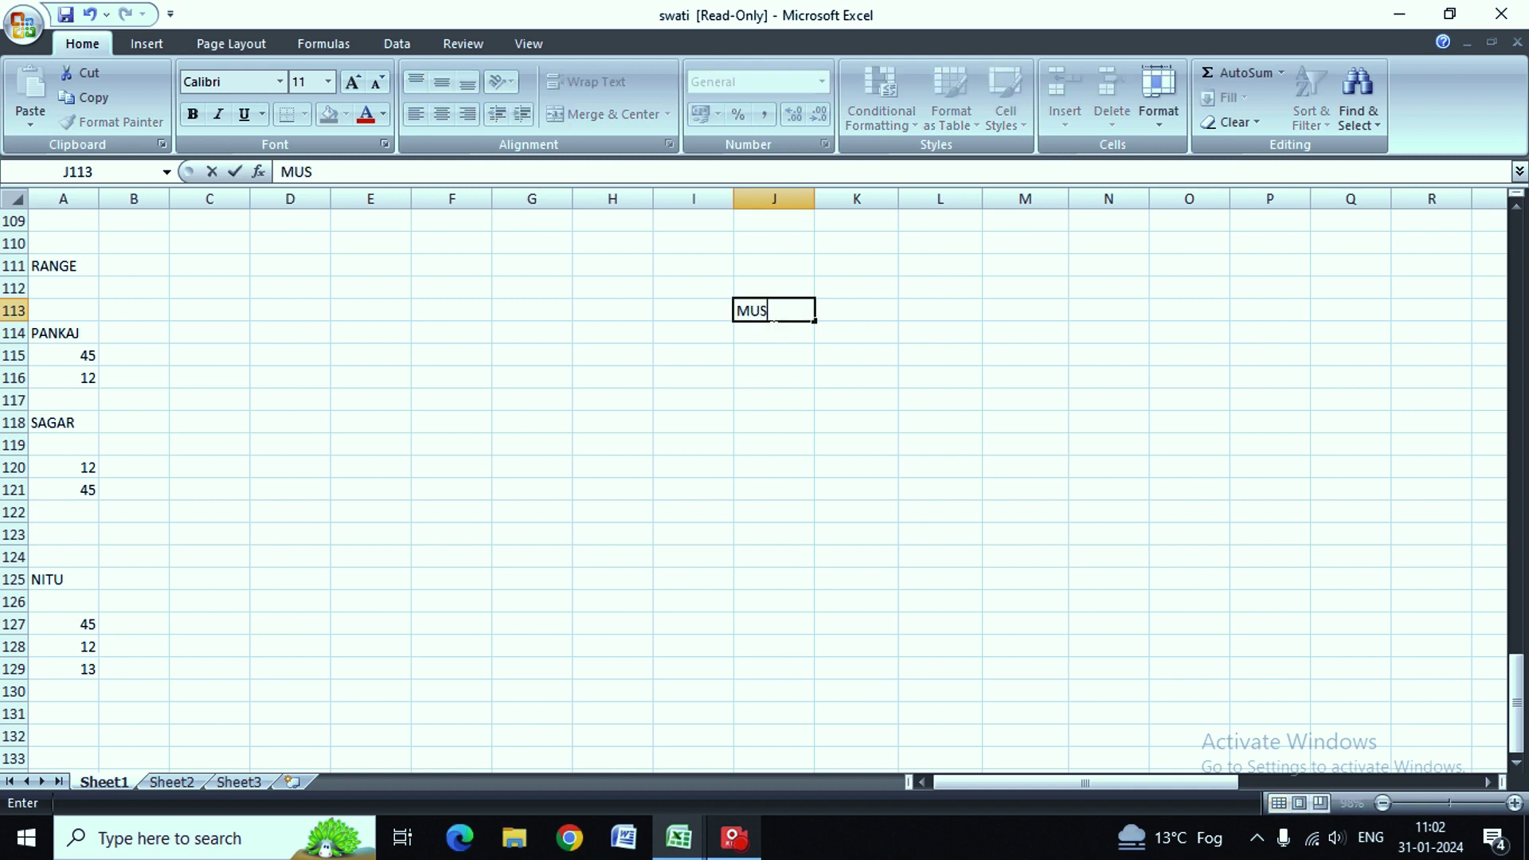
type("AKN")
key("BackSpace")
key("BackSpace")
key("BackSpace")
key("BackSpace")
key("BackSpace")
key("BackSpace")
key("Down")
key("Left")
key("Left")
key("Left")
key("Left")
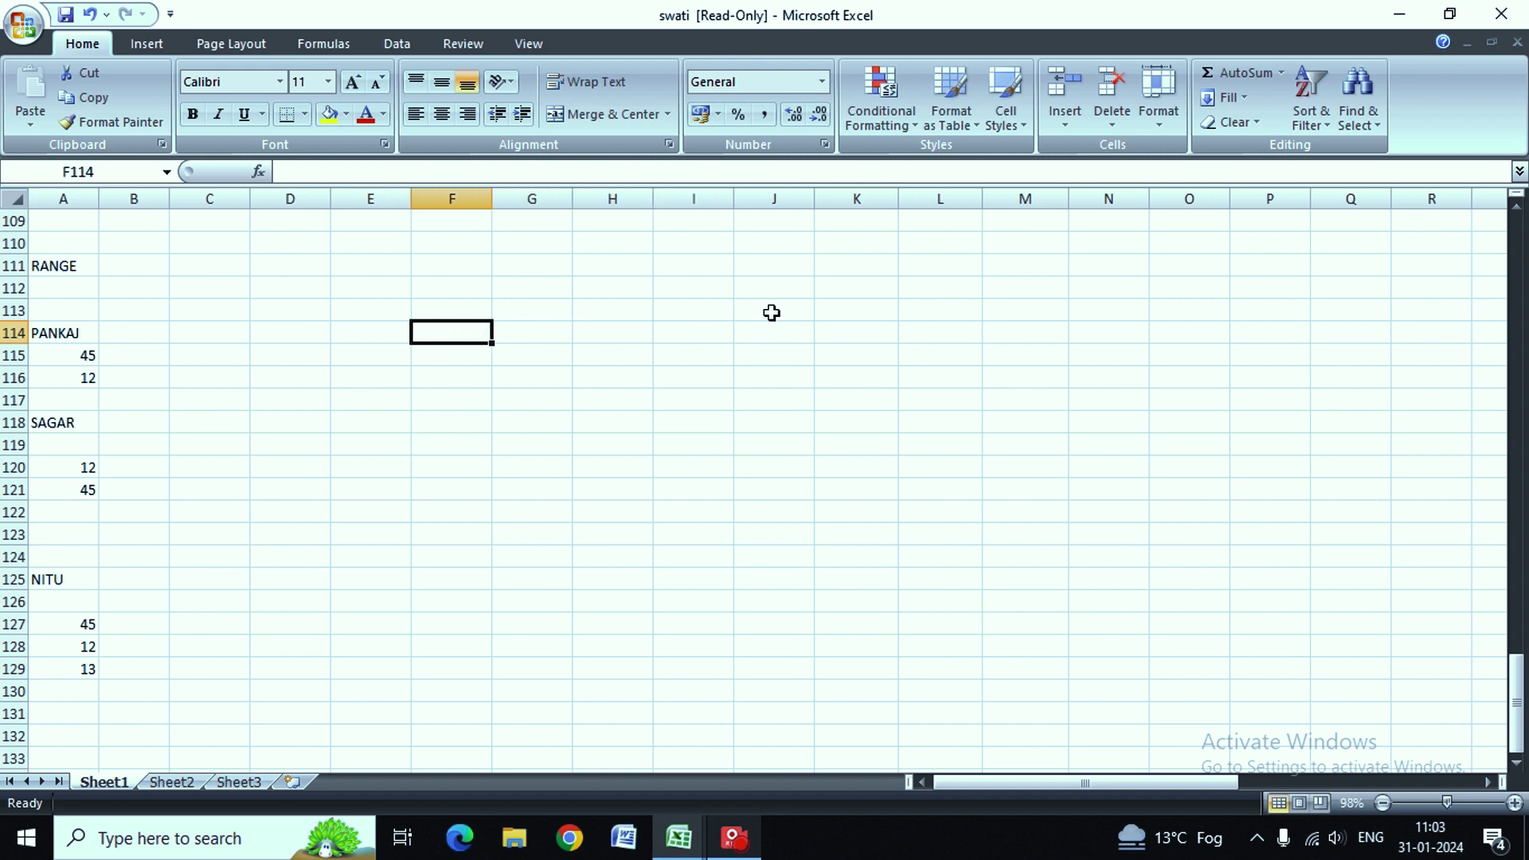
key("Down")
key("Down")
key("Left")
key("Left")
key("Left")
key("Left")
key("Down")
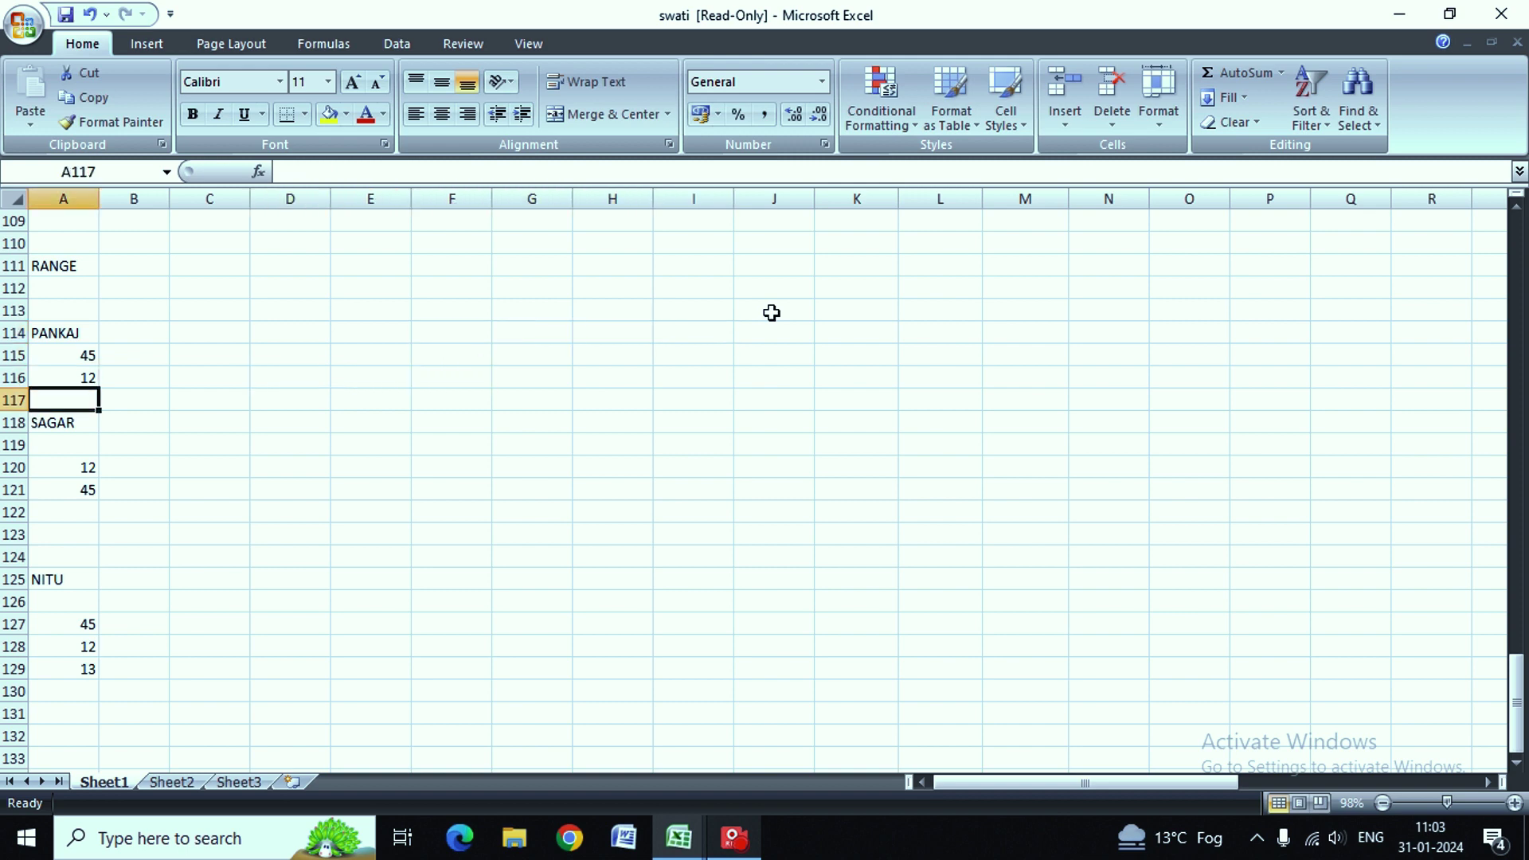
key("Down")
key("Down")
key("Down")
key("Down")
key("Down")
key("Down")
key("Down")
key("Down")
key("Down")
key("Down")
key("Down")
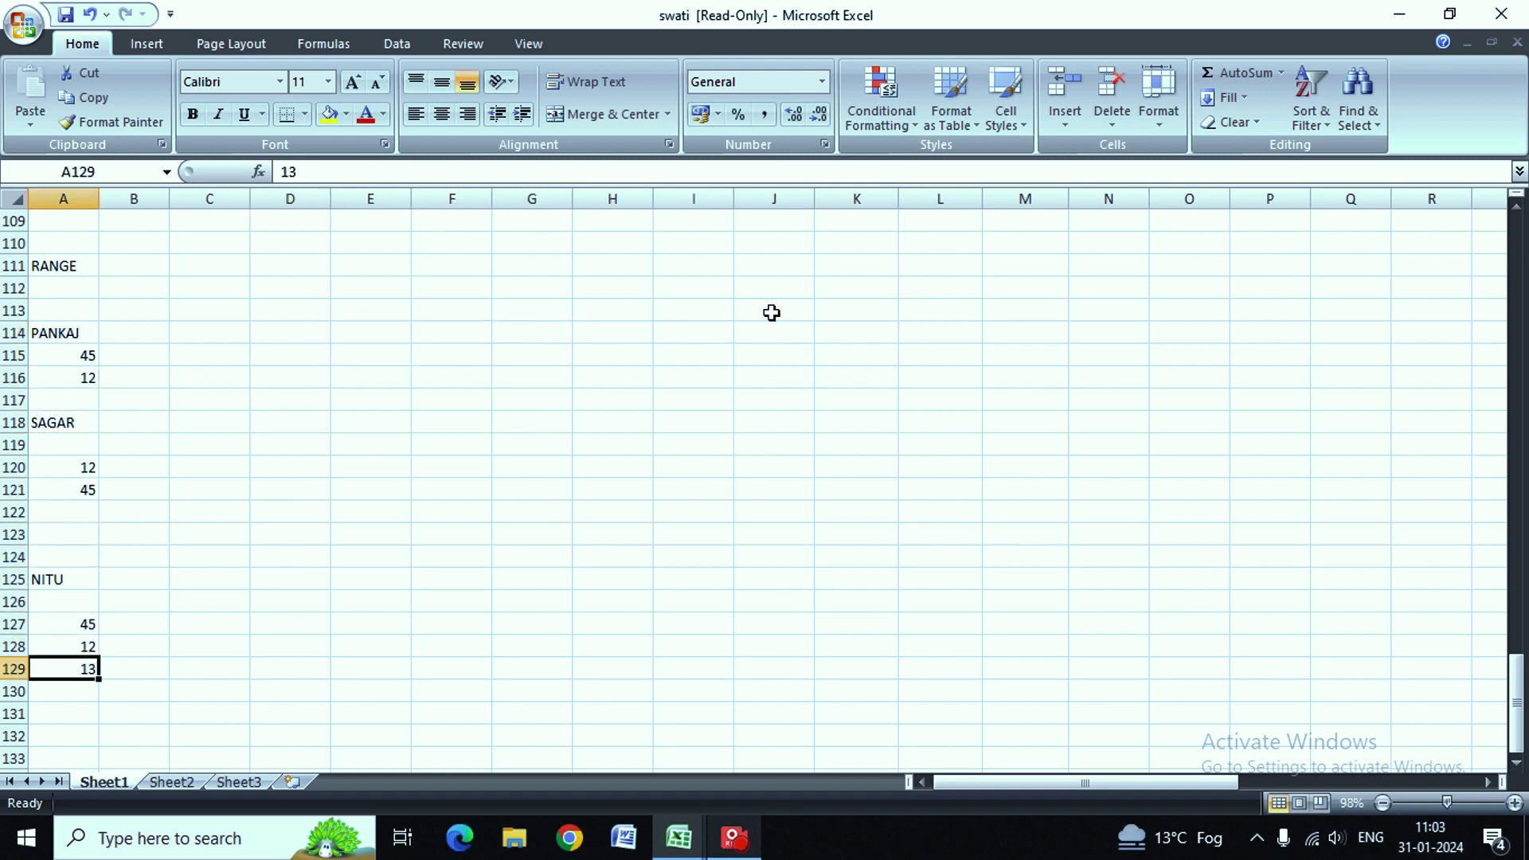
key("Down")
key("Down")
key("Down")
type("M")
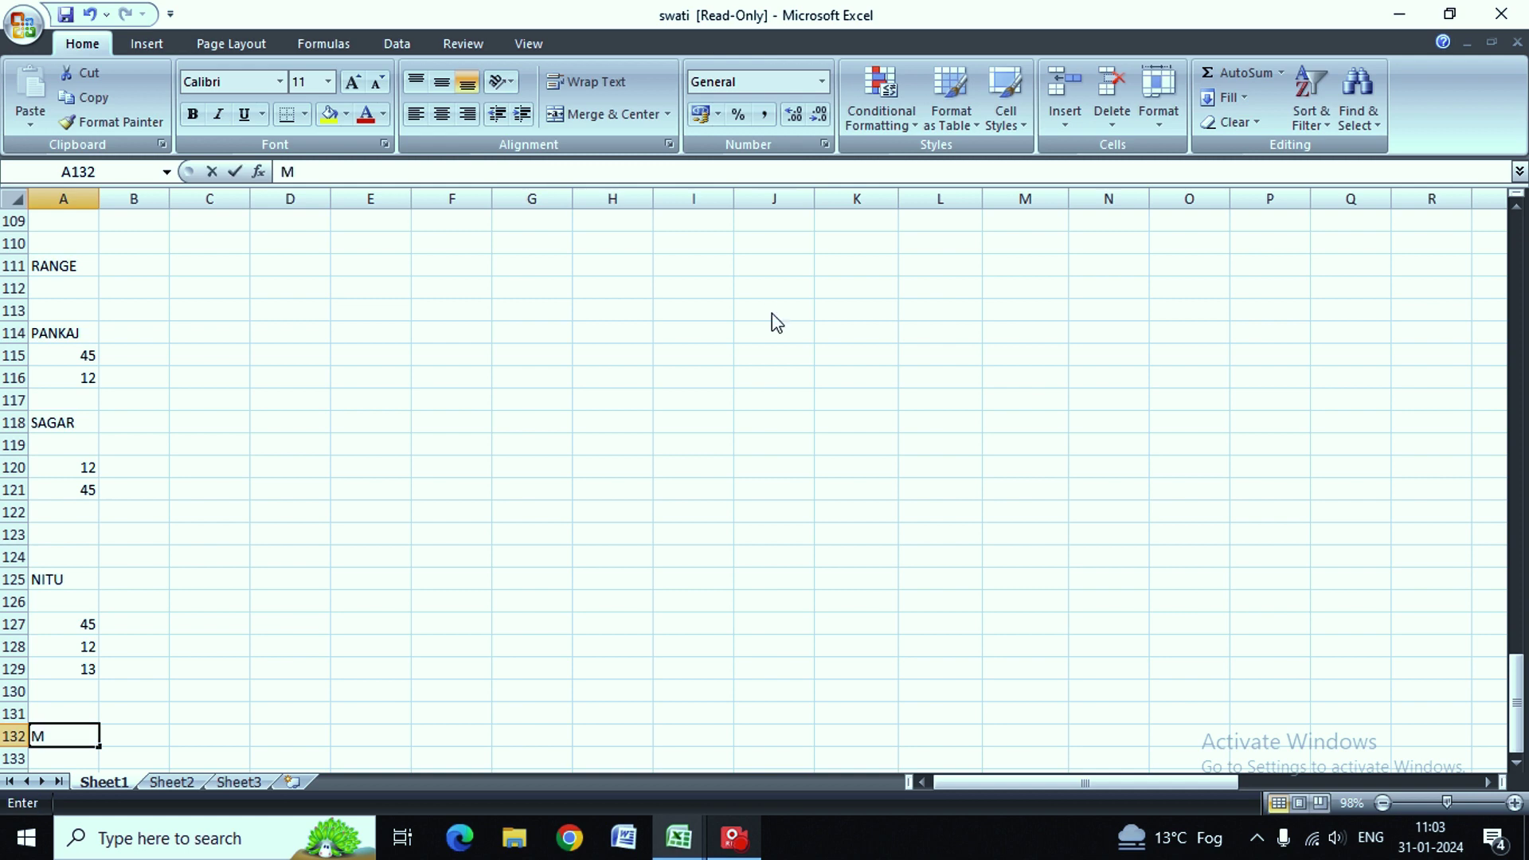
type("USKAN")
key("Return")
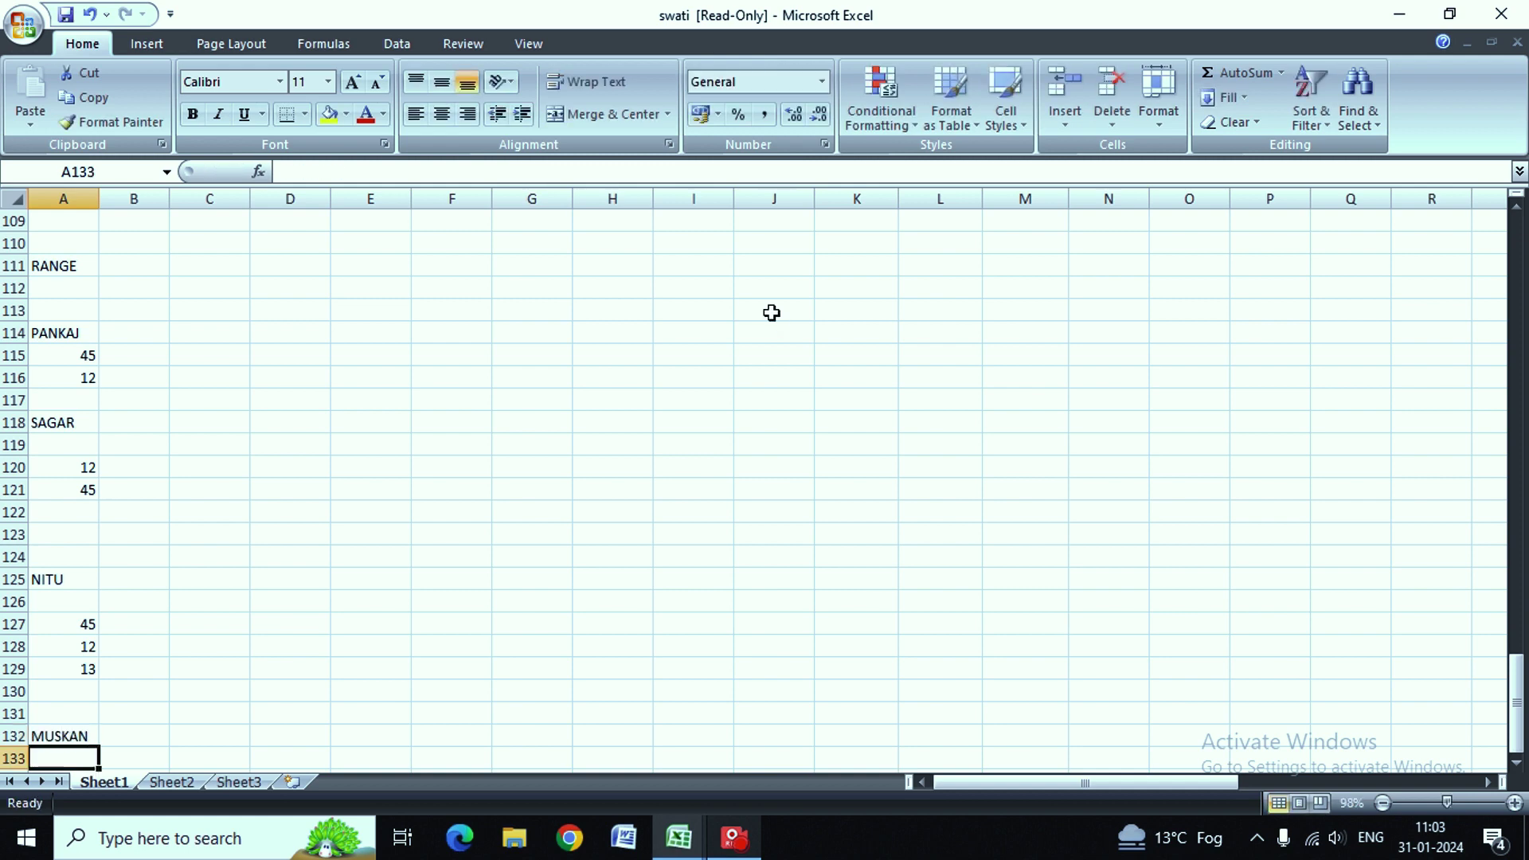
Step: Add the numbers 5 and 6 and the fifth name in A137
key("Down")
key("Down")
type("5")
key("Return")
type("6")
key("Return")
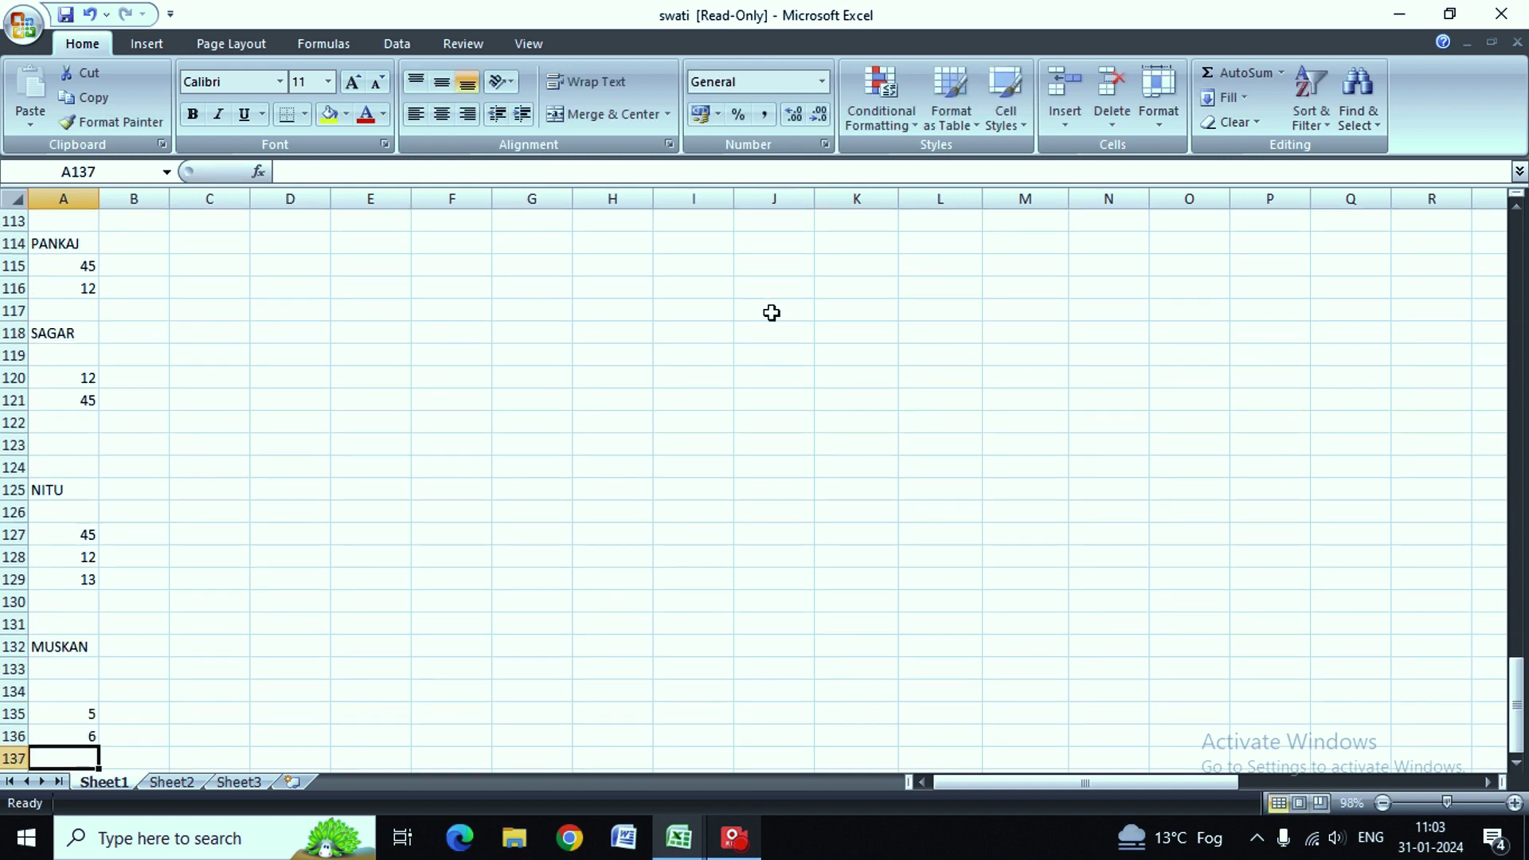
type("AR")
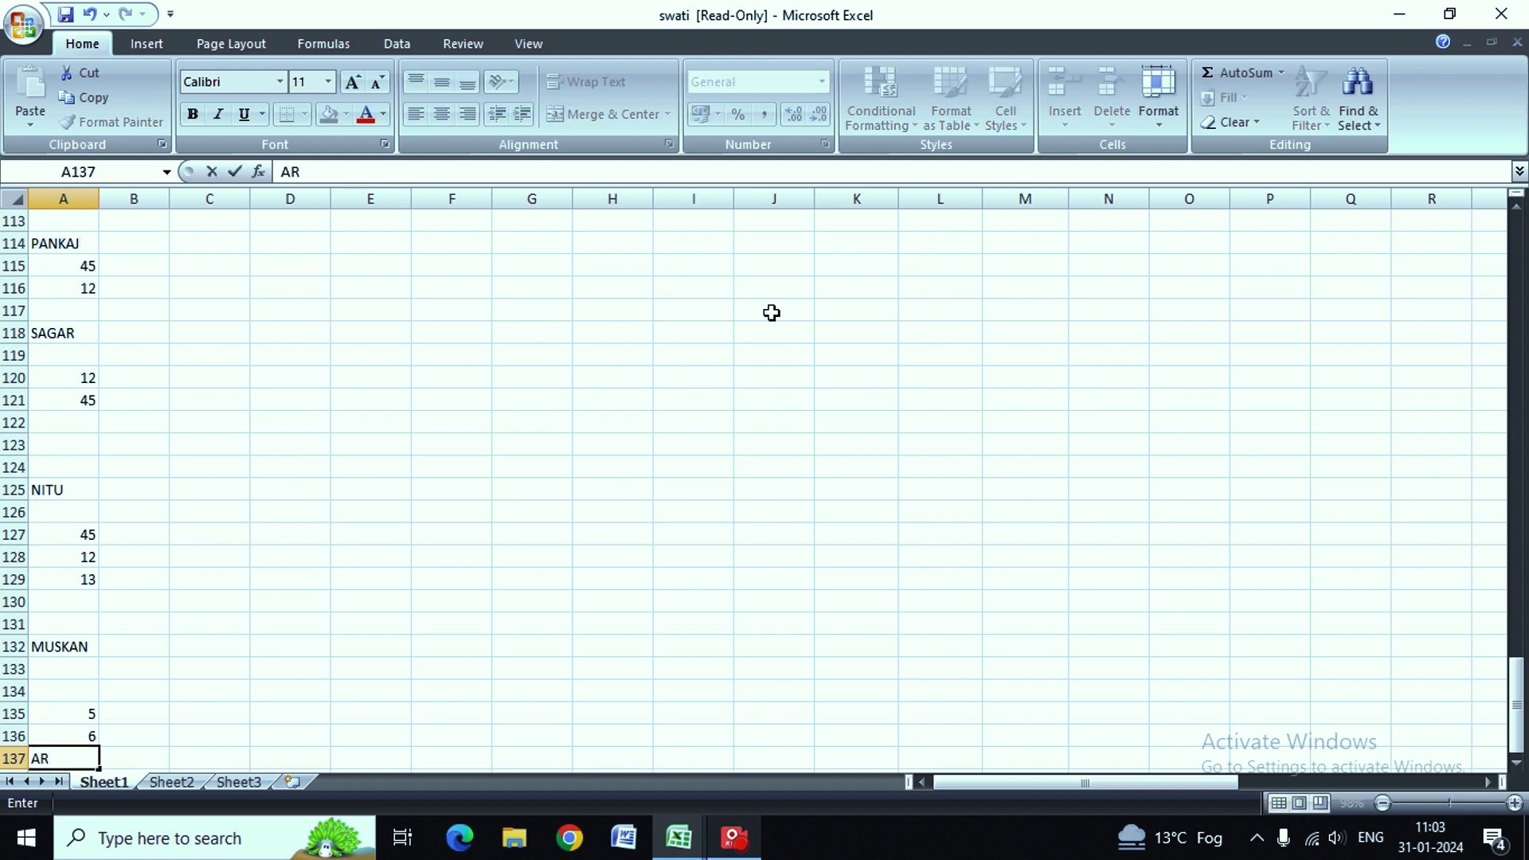
type("MAN")
key("Up")
key("Right")
key("Up")
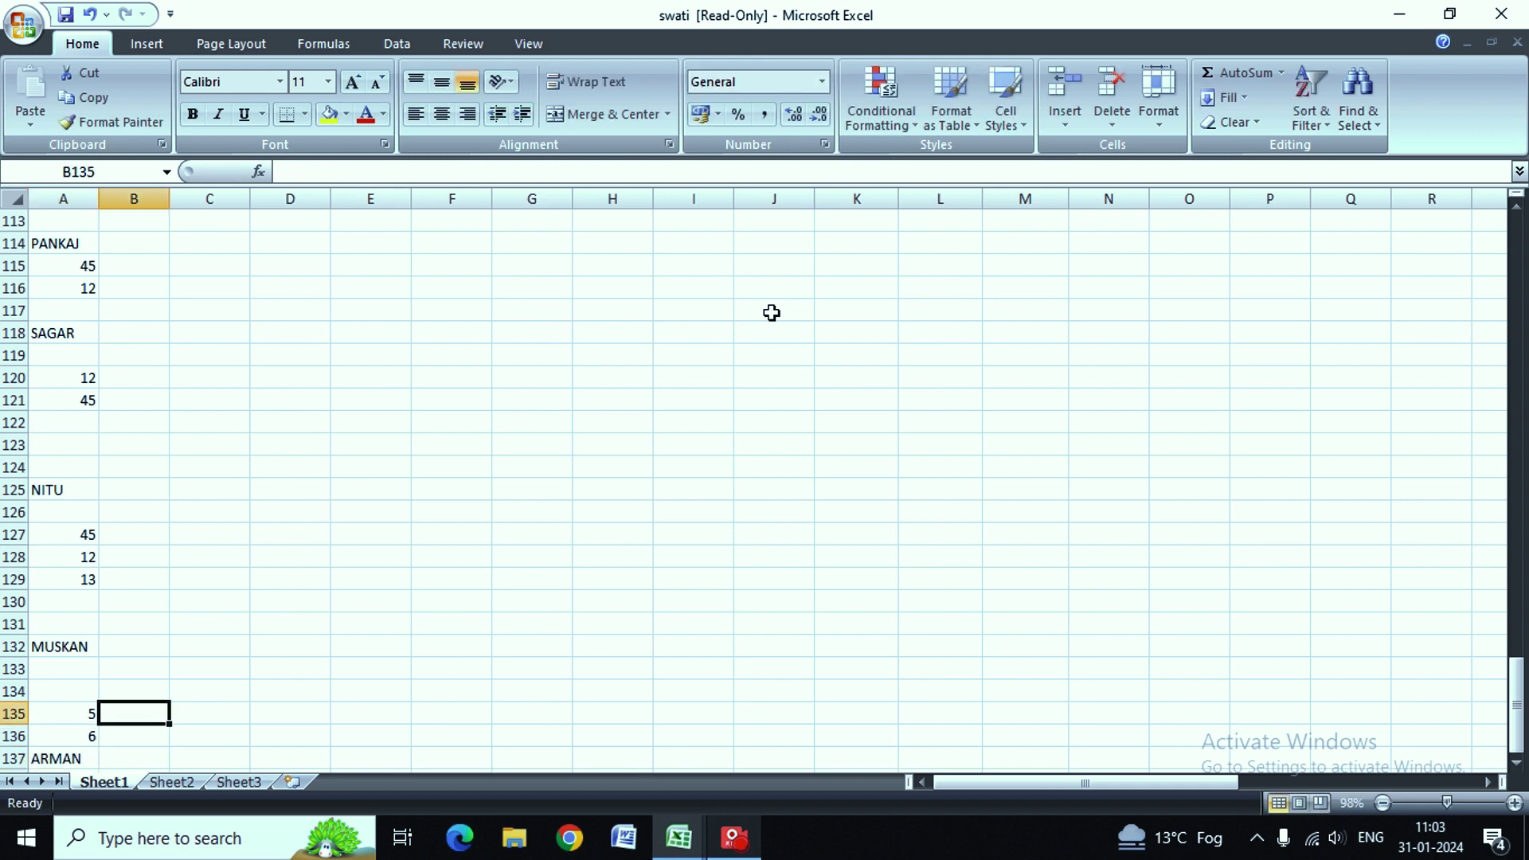
key("Up")
key("Up")
key("Up")
key("Up")
key("Up")
key("Up")
key("Right")
key("Right")
key("Right")
key("Right")
Step: Type the heading COUNT in cell D111
key("Up")
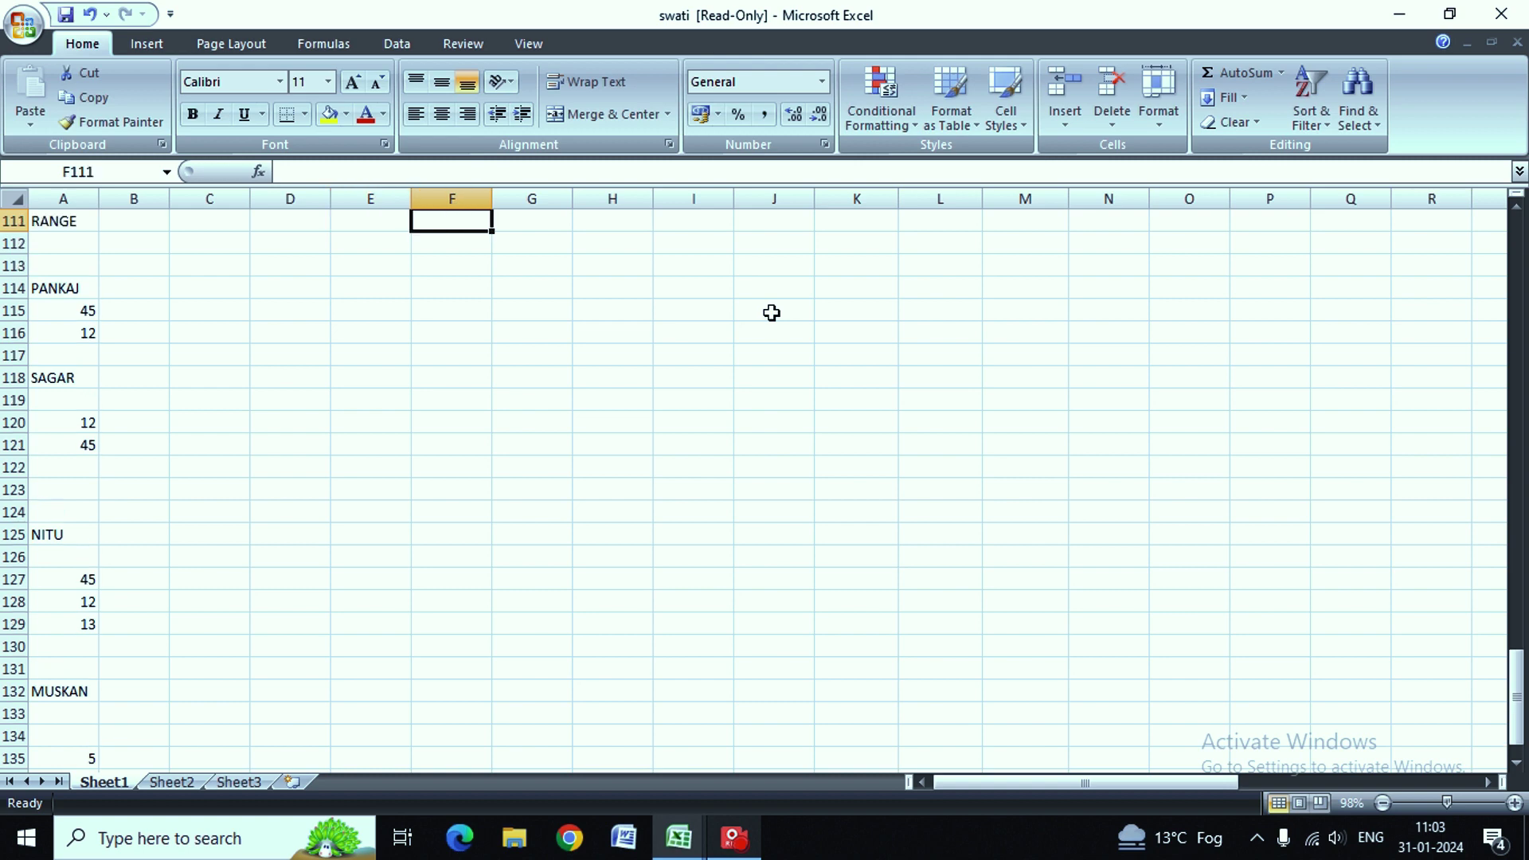
key("Up")
key("Up")
key("Up")
key("Up")
key("Up")
key("Up")
key("Up")
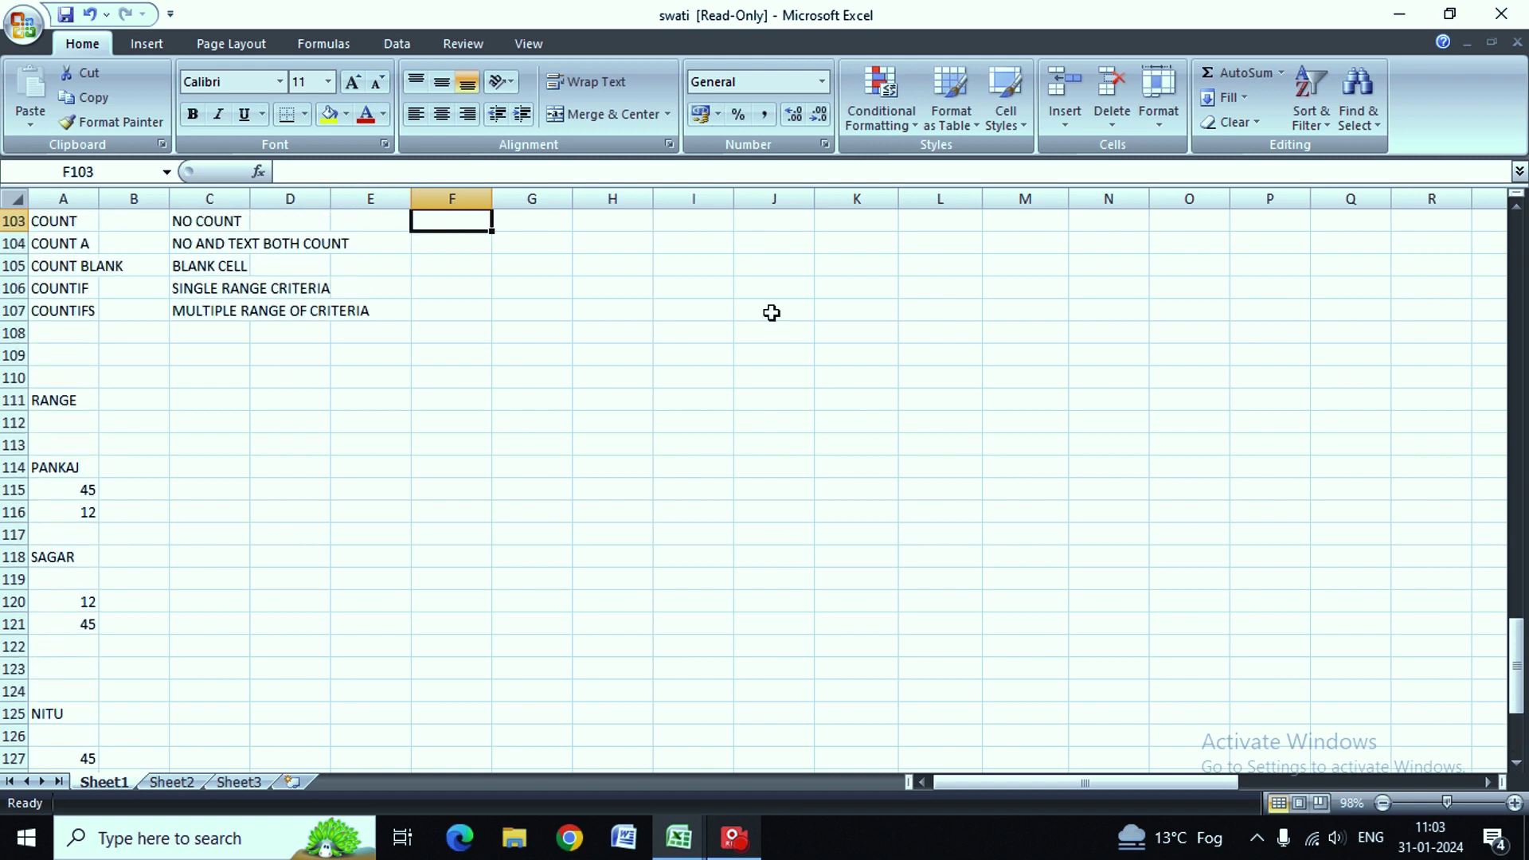
key("Left")
key("Left")
key("Down")
key("Down")
key("Down")
key("Down")
key("Down")
key("Down")
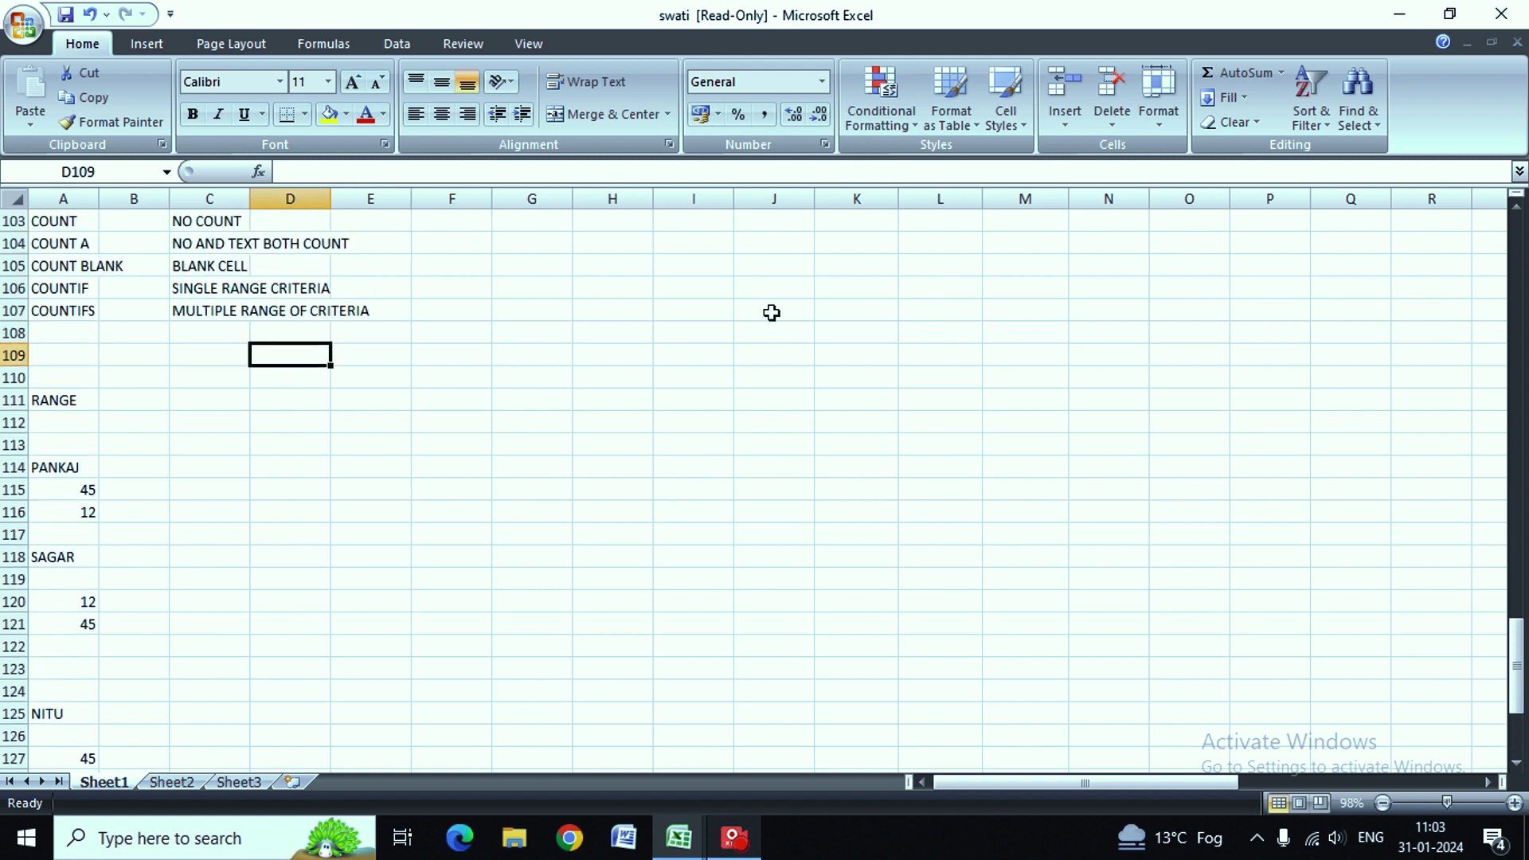
key("Down")
key("Down")
key("Right")
key("Left")
key("Left")
key("Left")
key("Left")
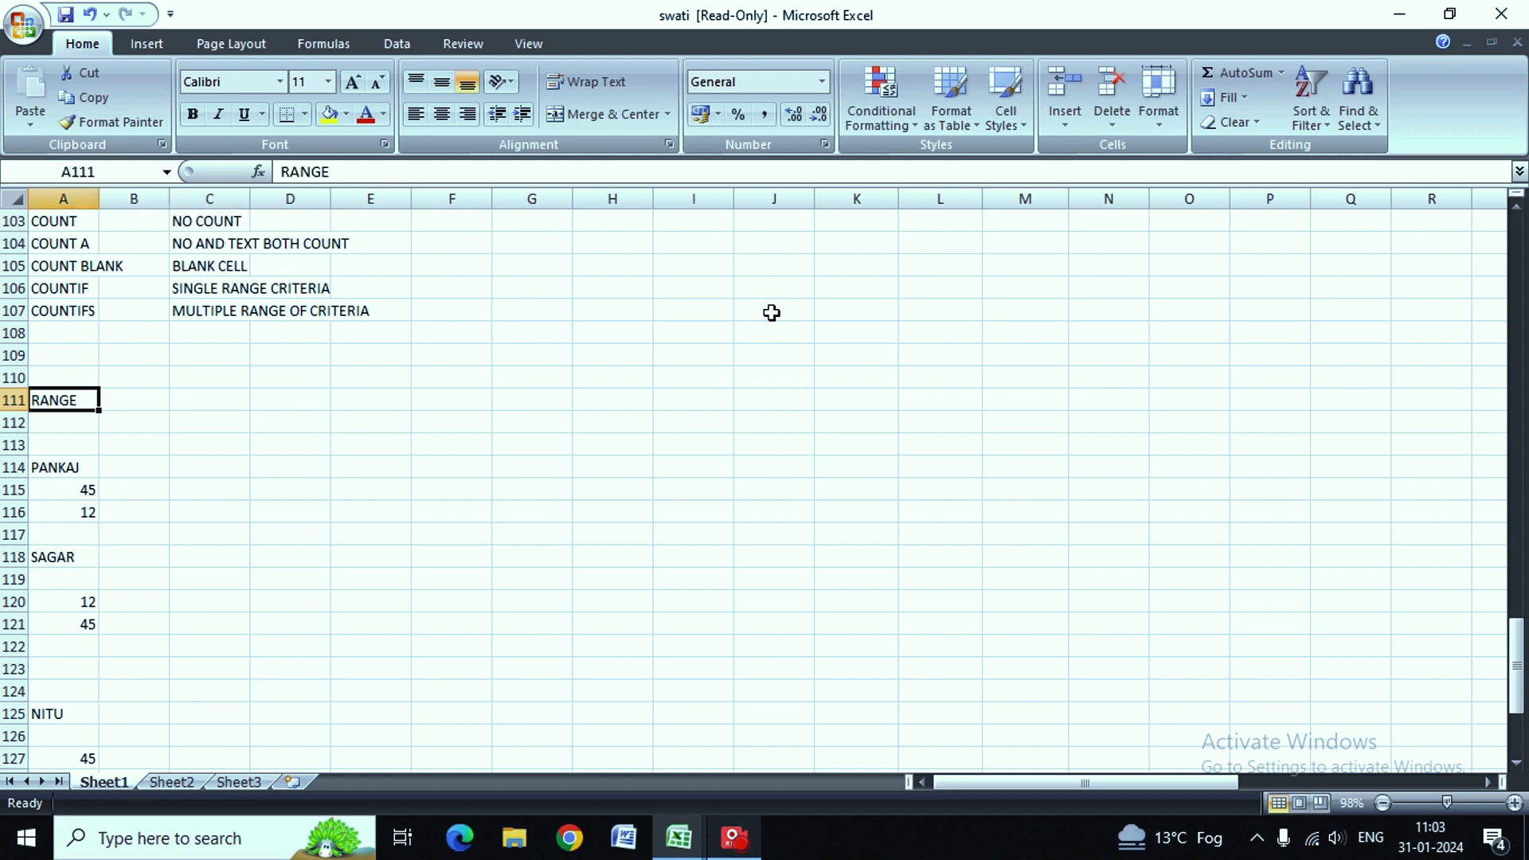
key("Right")
key("Right")
key("Right")
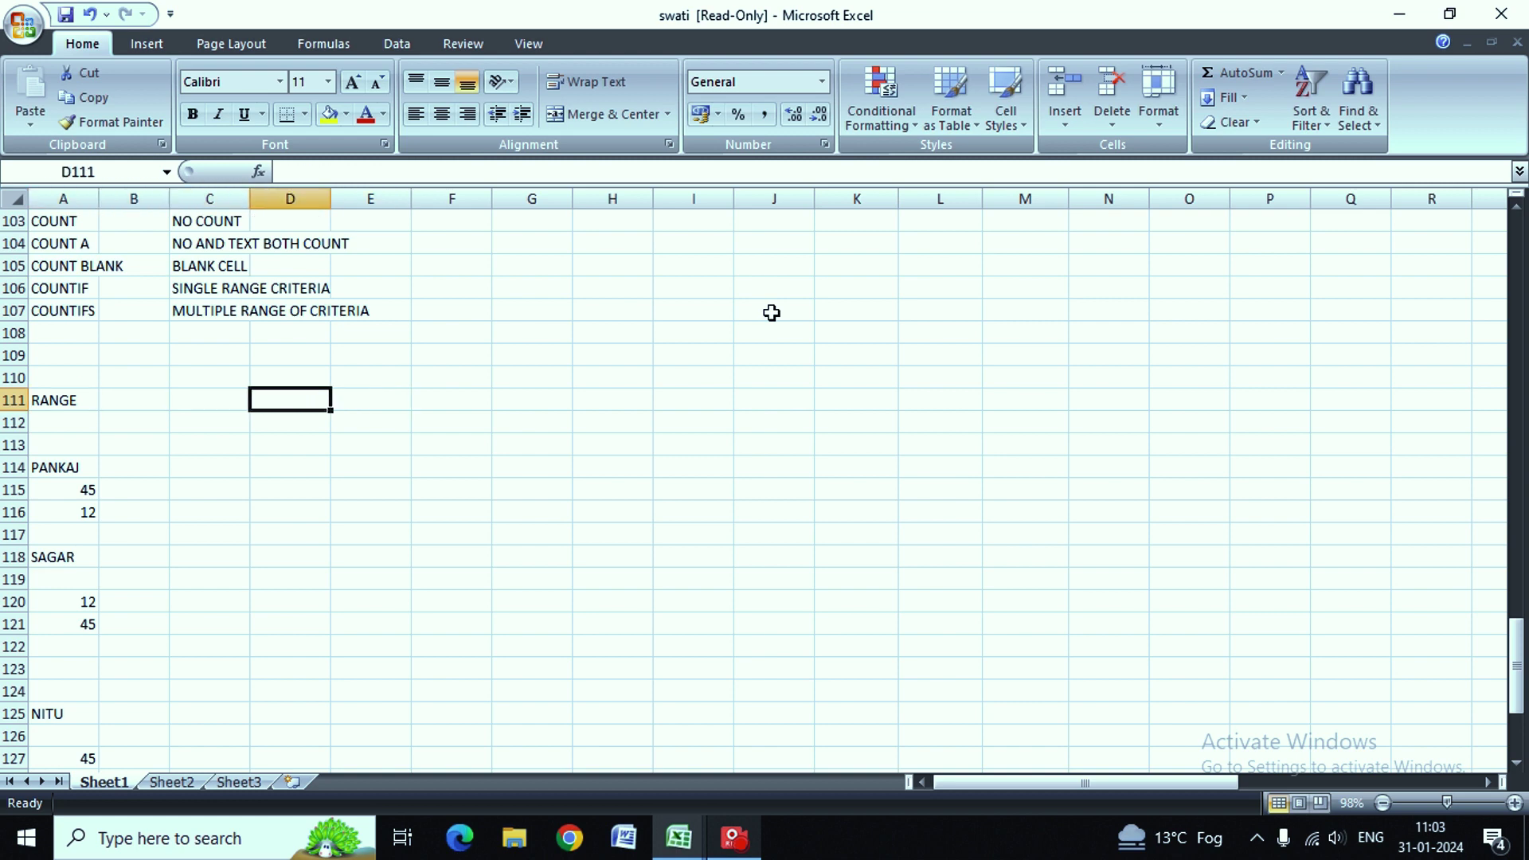
type("COO")
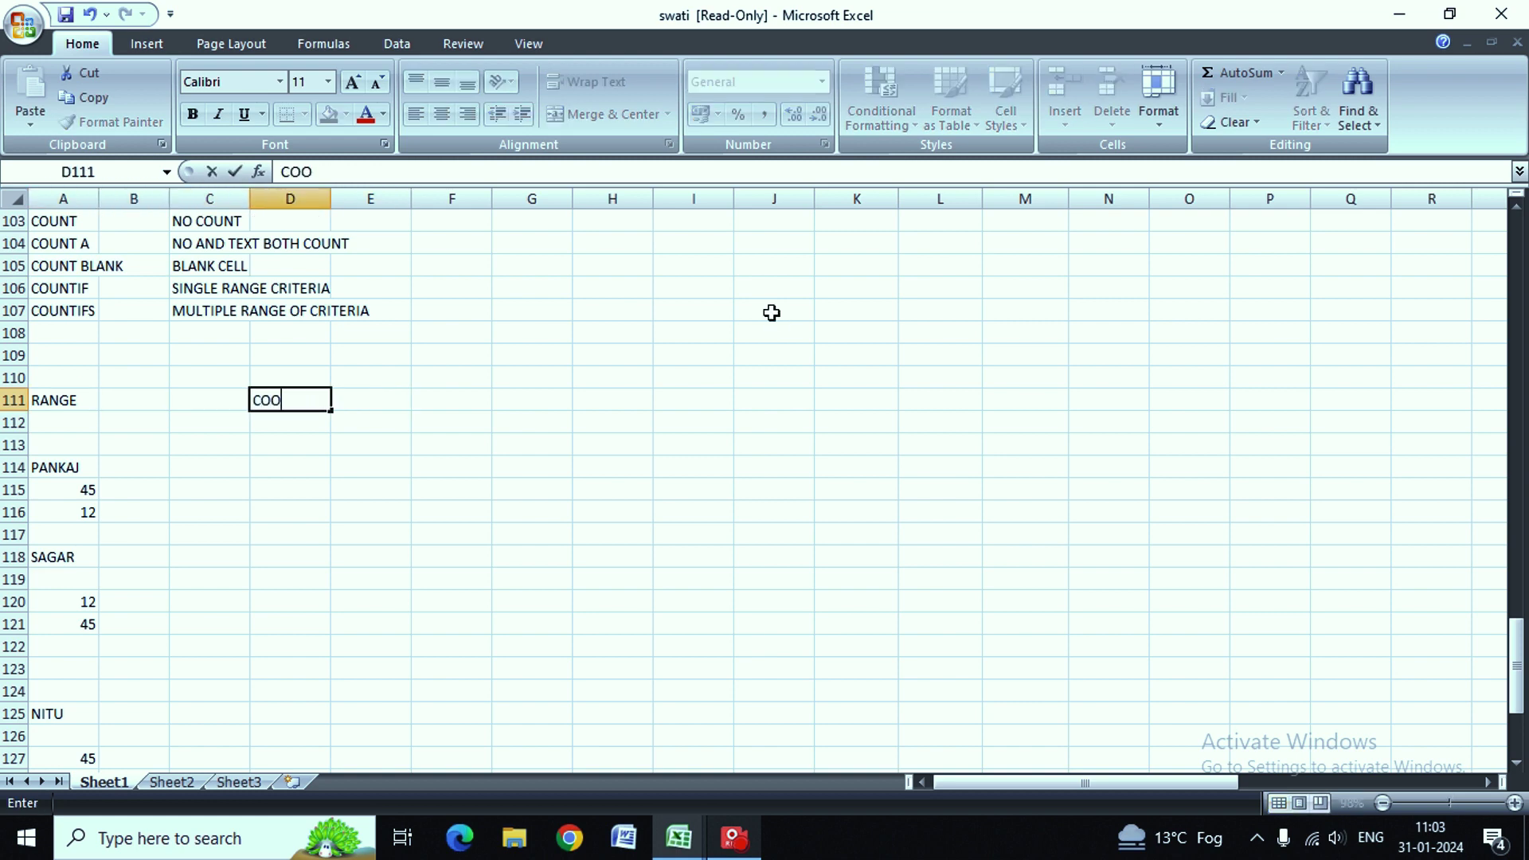
key("BackSpace")
type("UNT")
key("Return")
Step: Enter =COUNT(A111:A138) in D112, returning 9 numeric cells
key("Left")
key("Left")
key("Up")
key("Right")
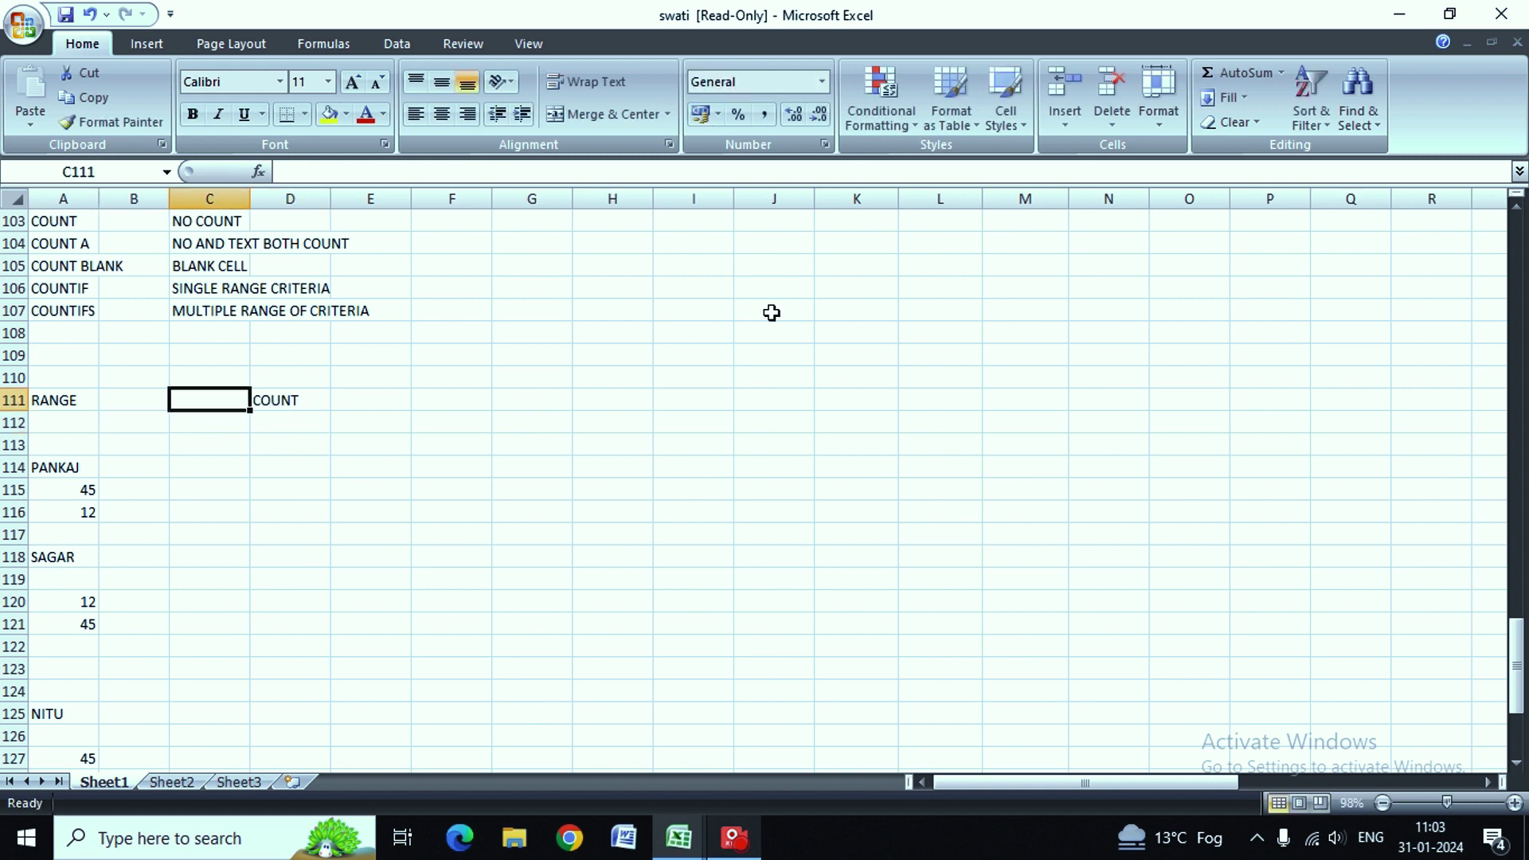
key("Right")
key("Down")
type("=")
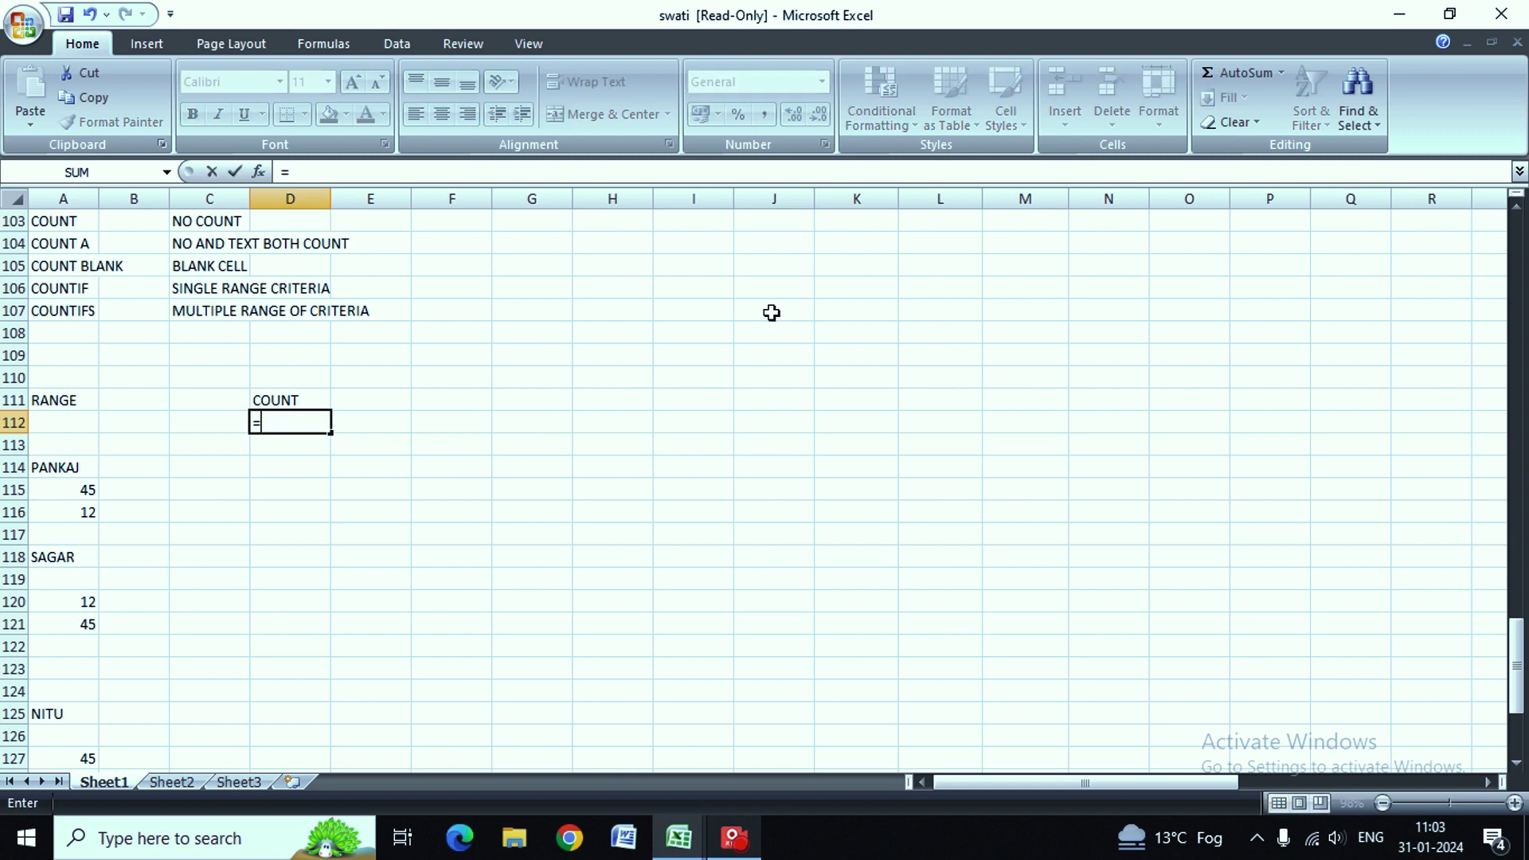
type("COUNT")
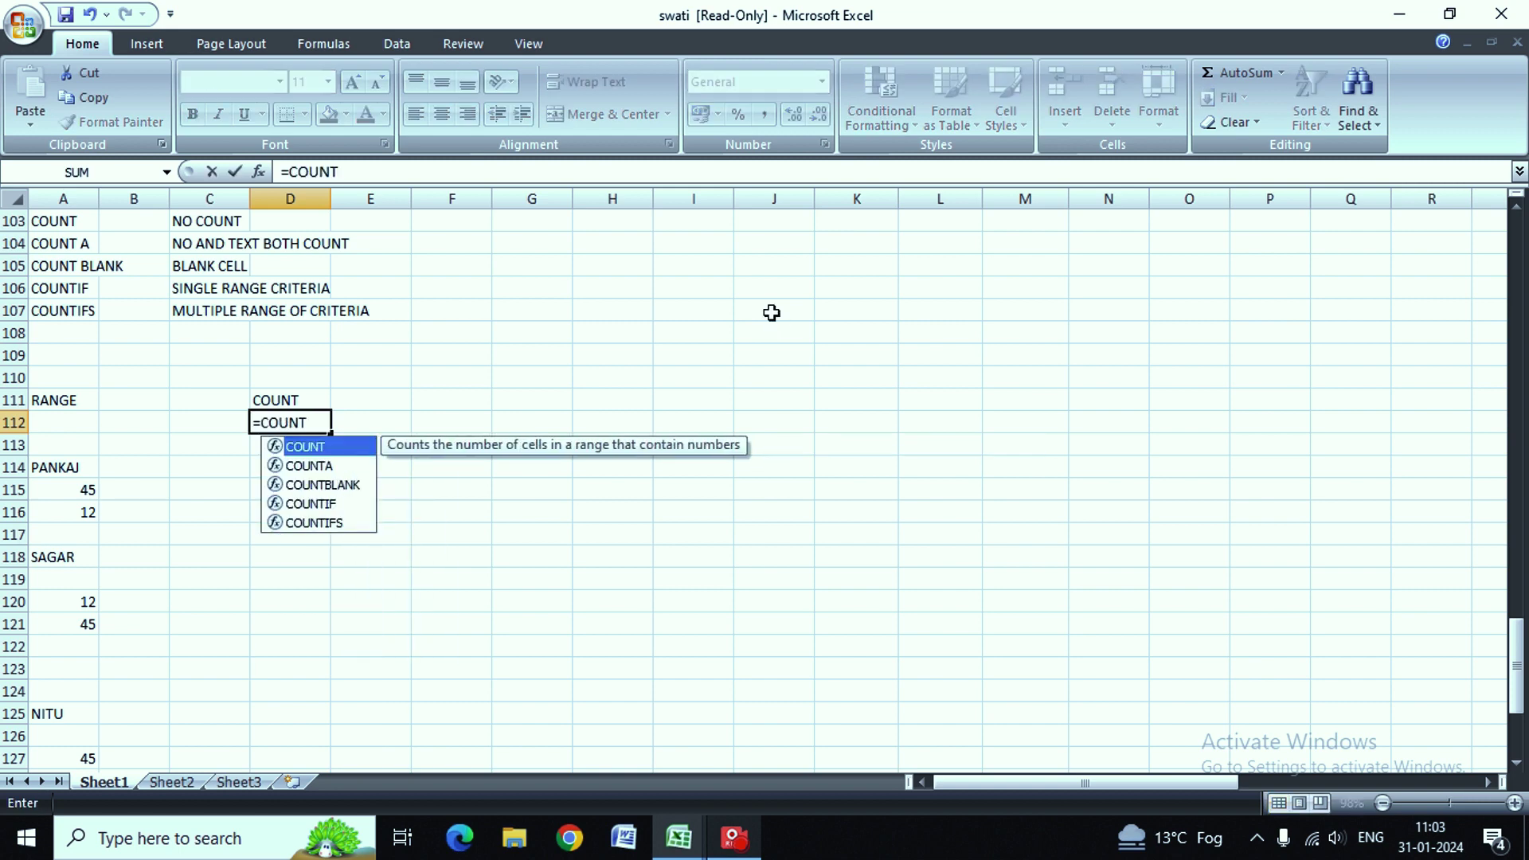
type("(")
key("Left")
key("Left")
key("Left")
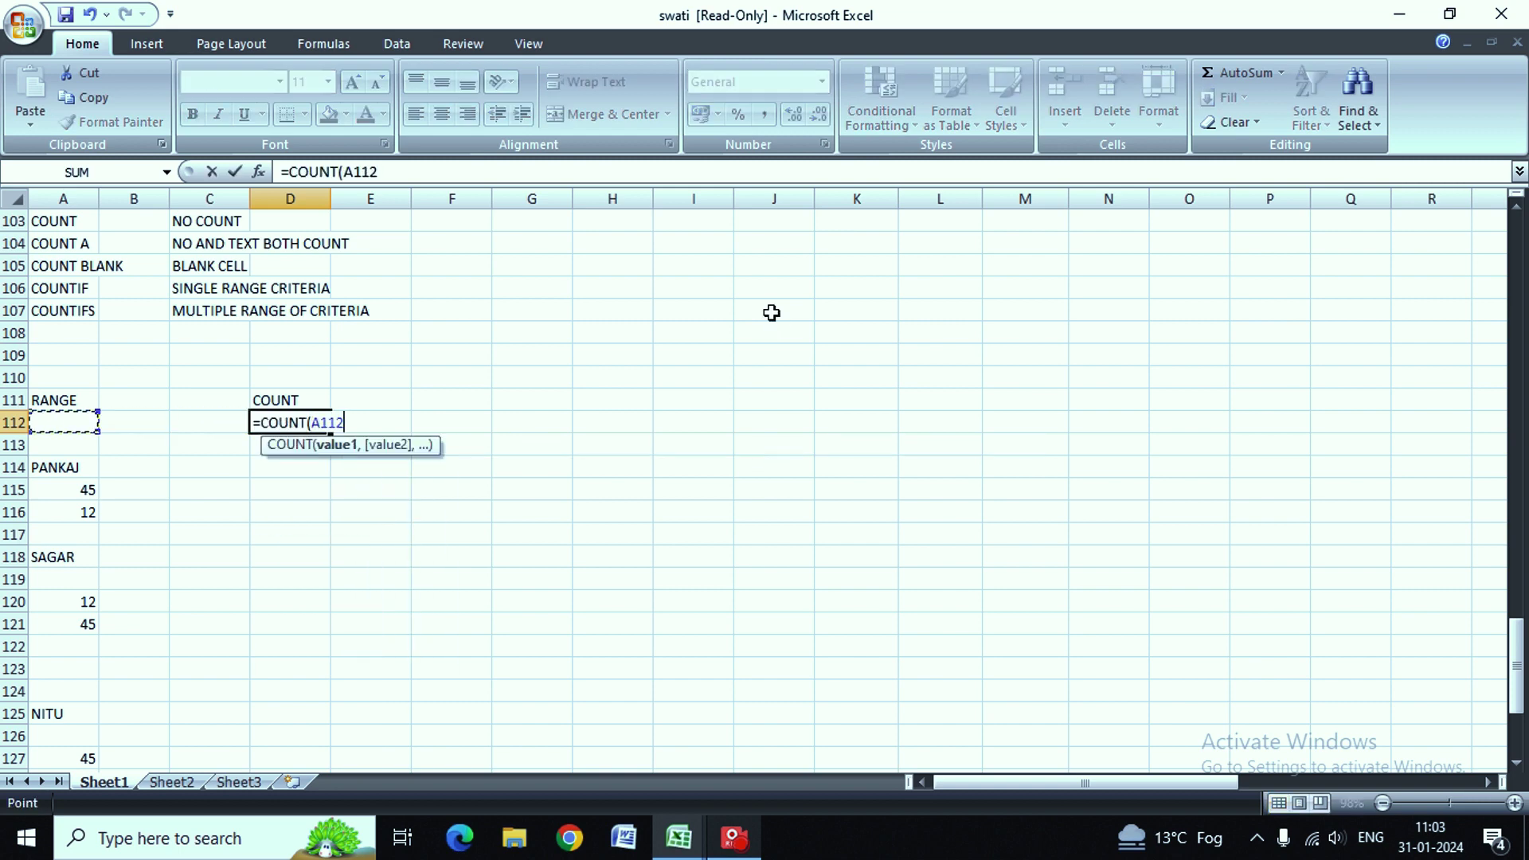
key("Up")
key("shift+Down")
key("shift+Down")
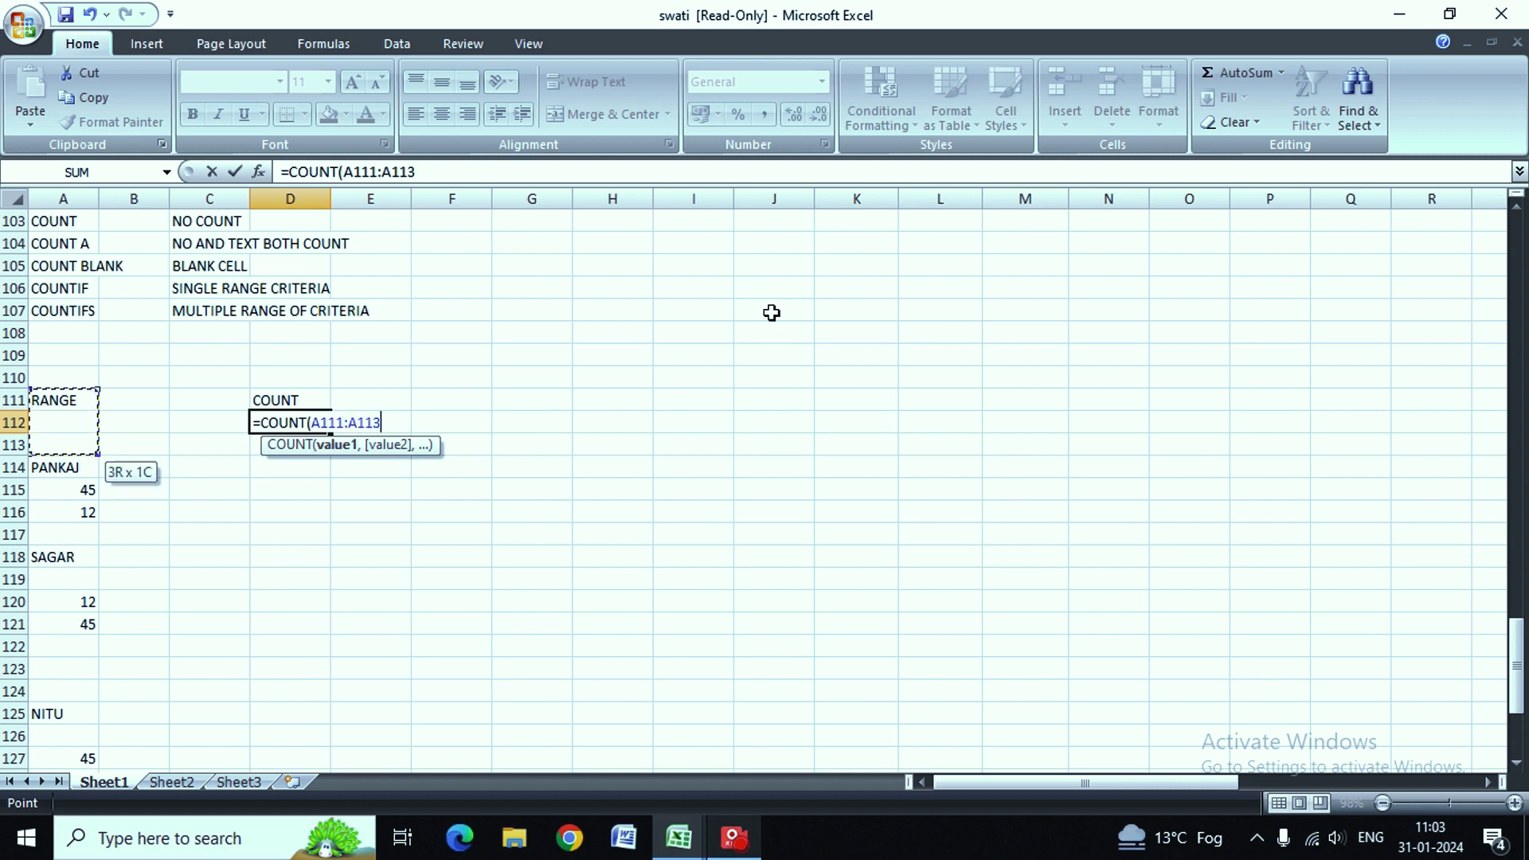
key("shift+Down")
key("shift+Down")
key("shift+Down")
key("shift+Down")
key("shift+Down")
key("shift+Down")
key("shift+Down")
key("shift+Down")
key("shift+Down")
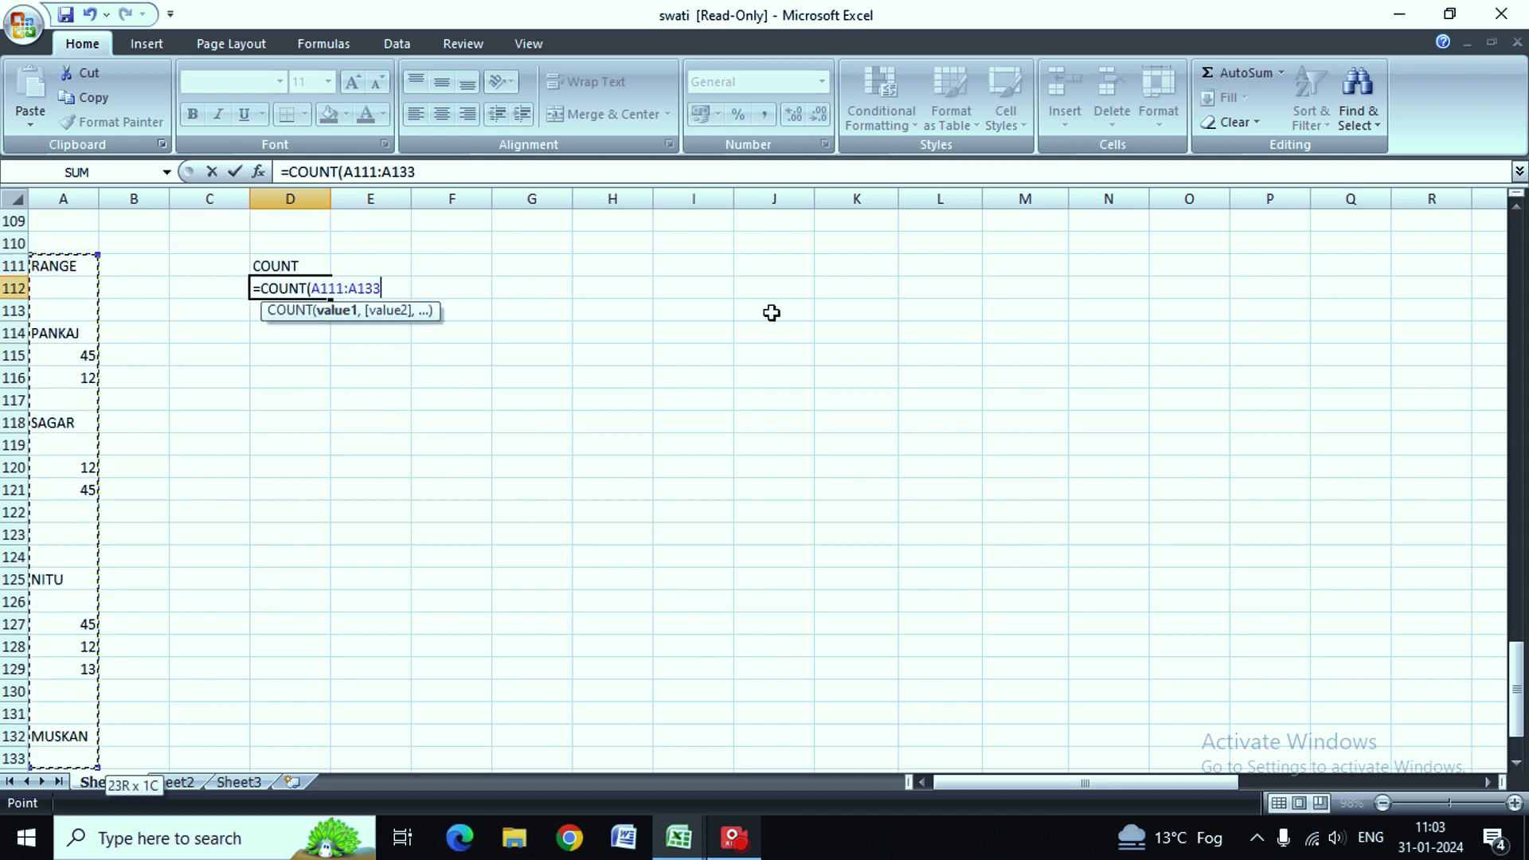
key("shift+Down")
key("shift+Down")
key("shift+Down")
key("shift+Down")
key("shift+Down")
key("shift+Down")
key("shift+Down")
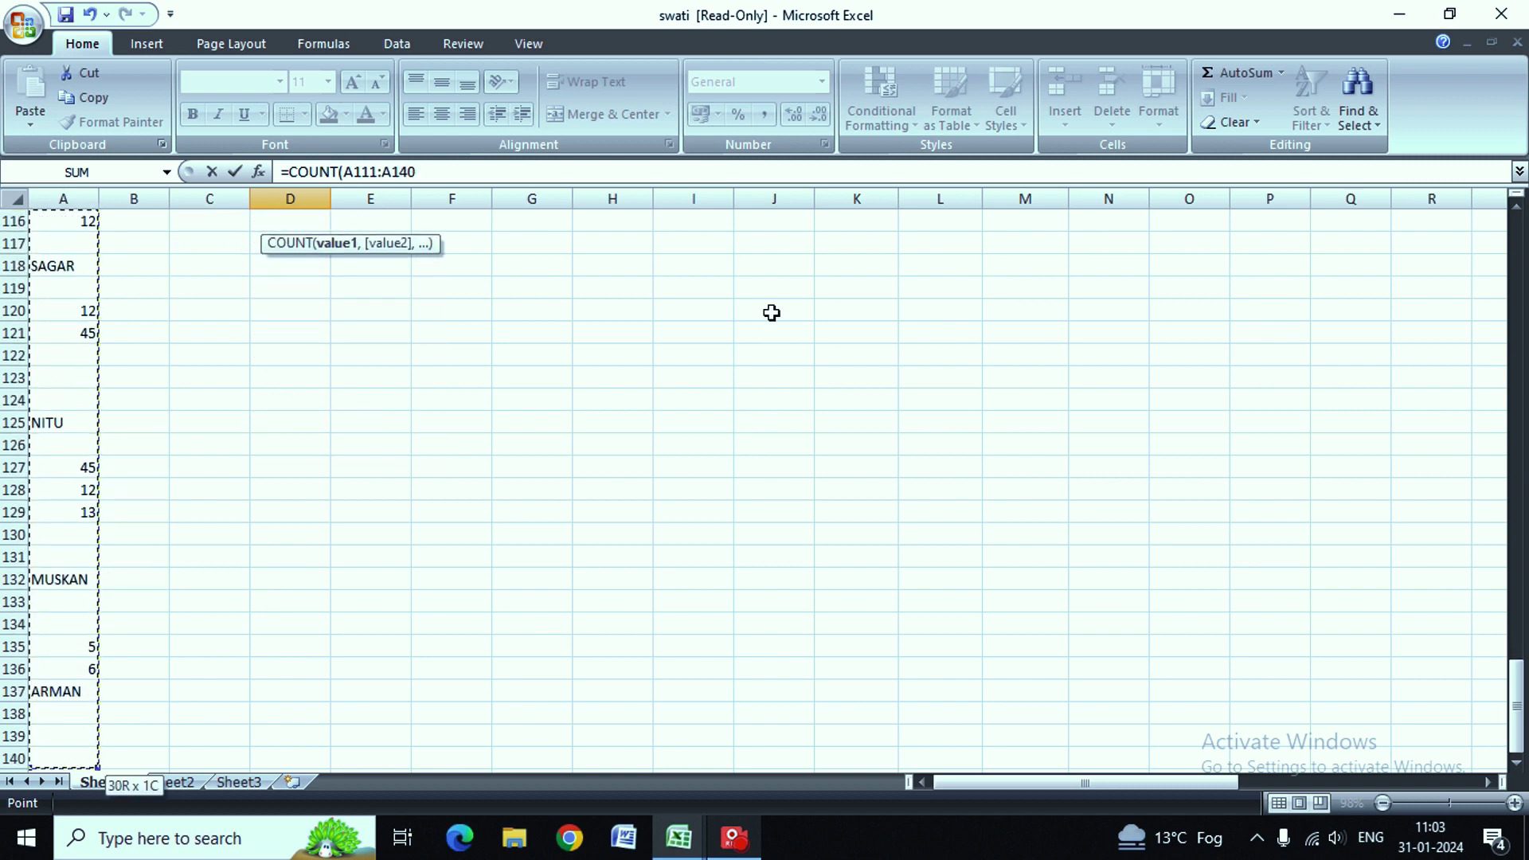
key("shift+Up")
key("shift+Up")
key("shift+Up")
key("shift+Down")
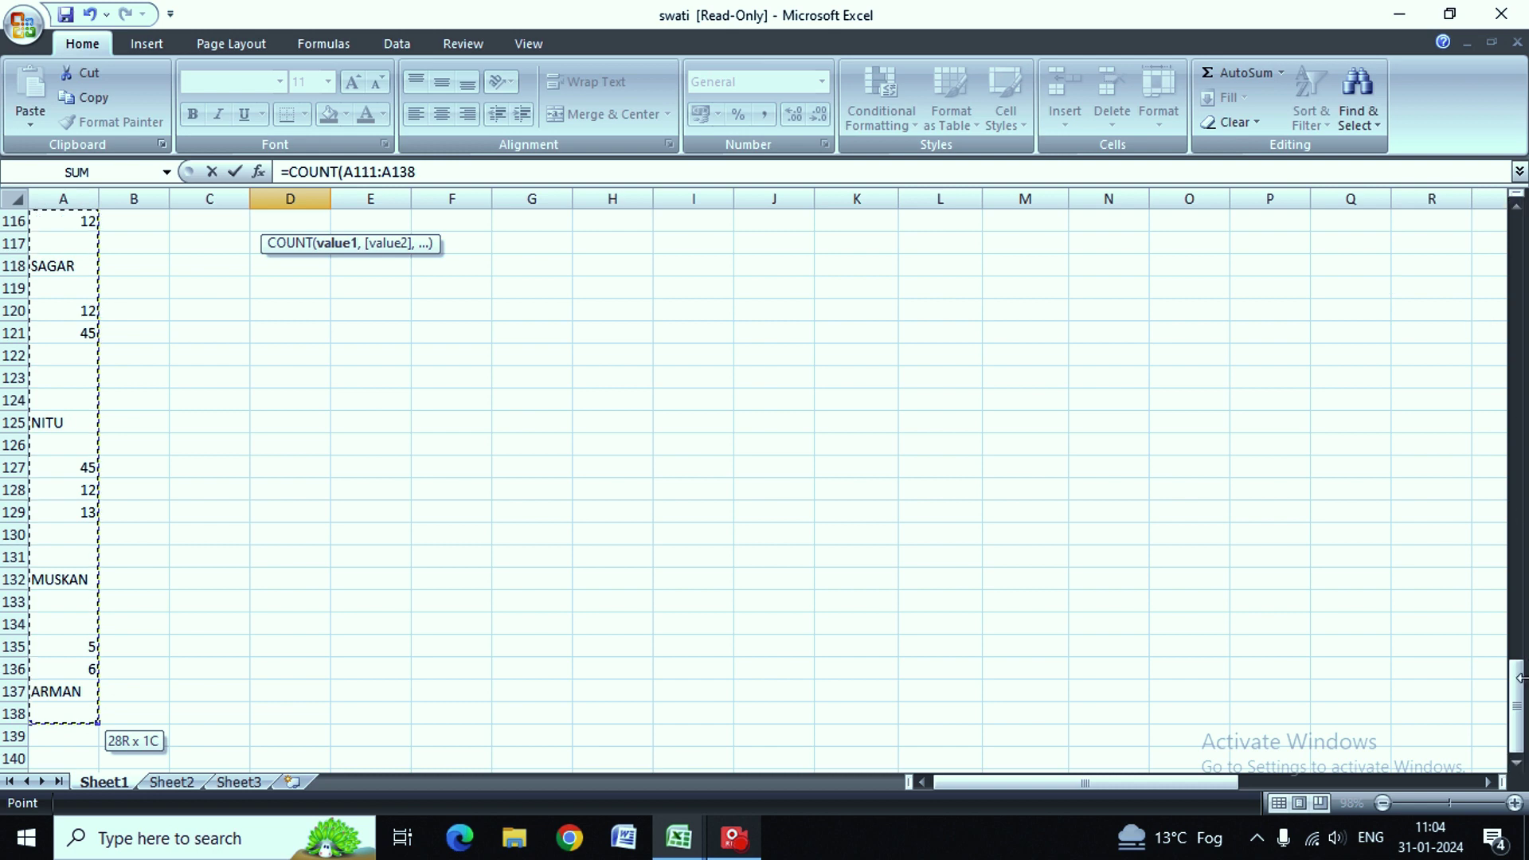
left_click_drag(1517, 705, 1518, 629)
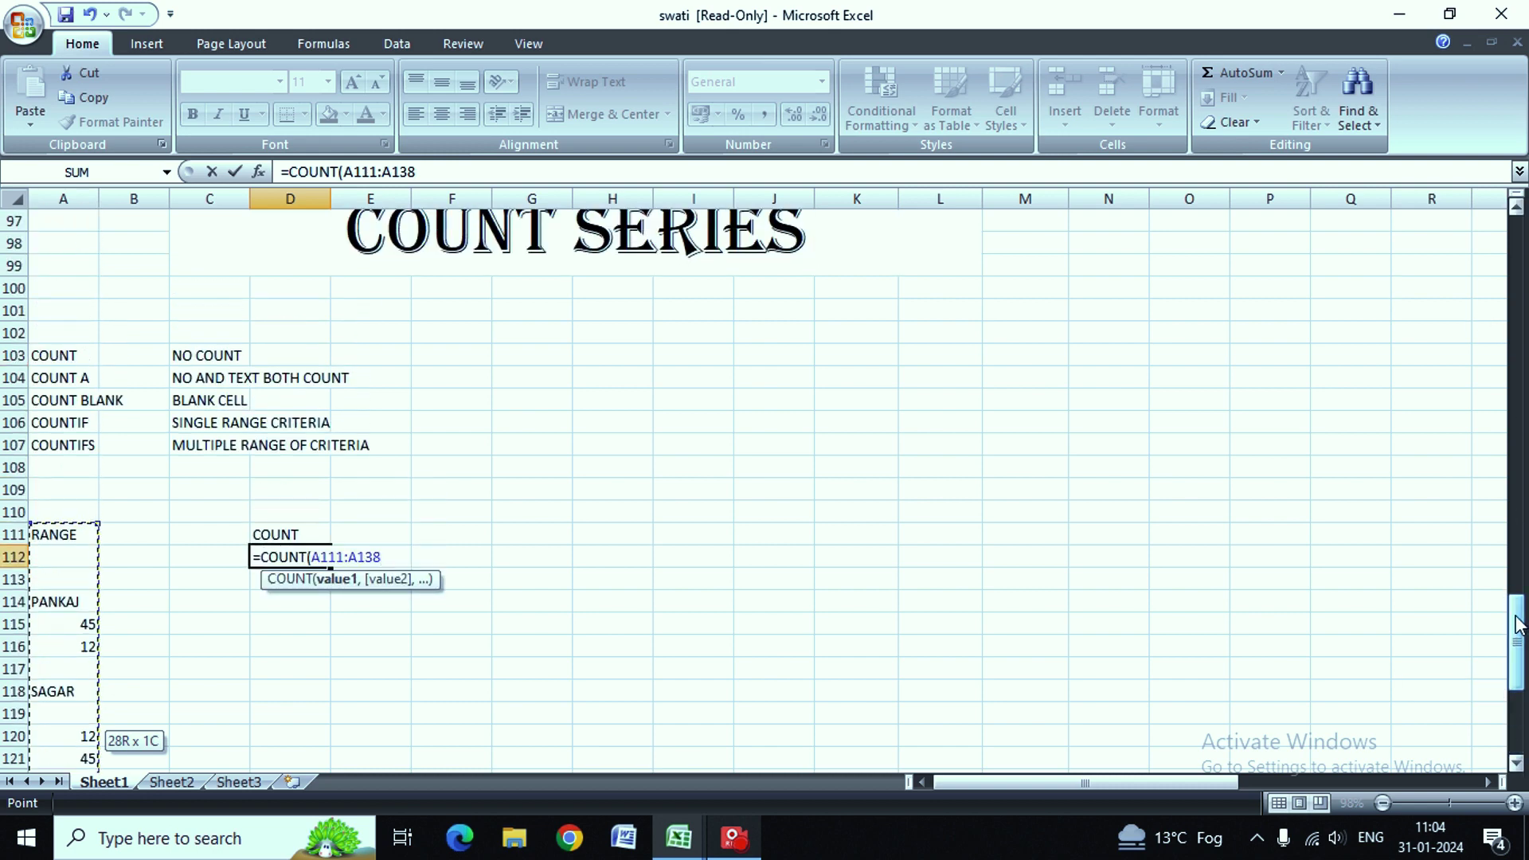
type(")")
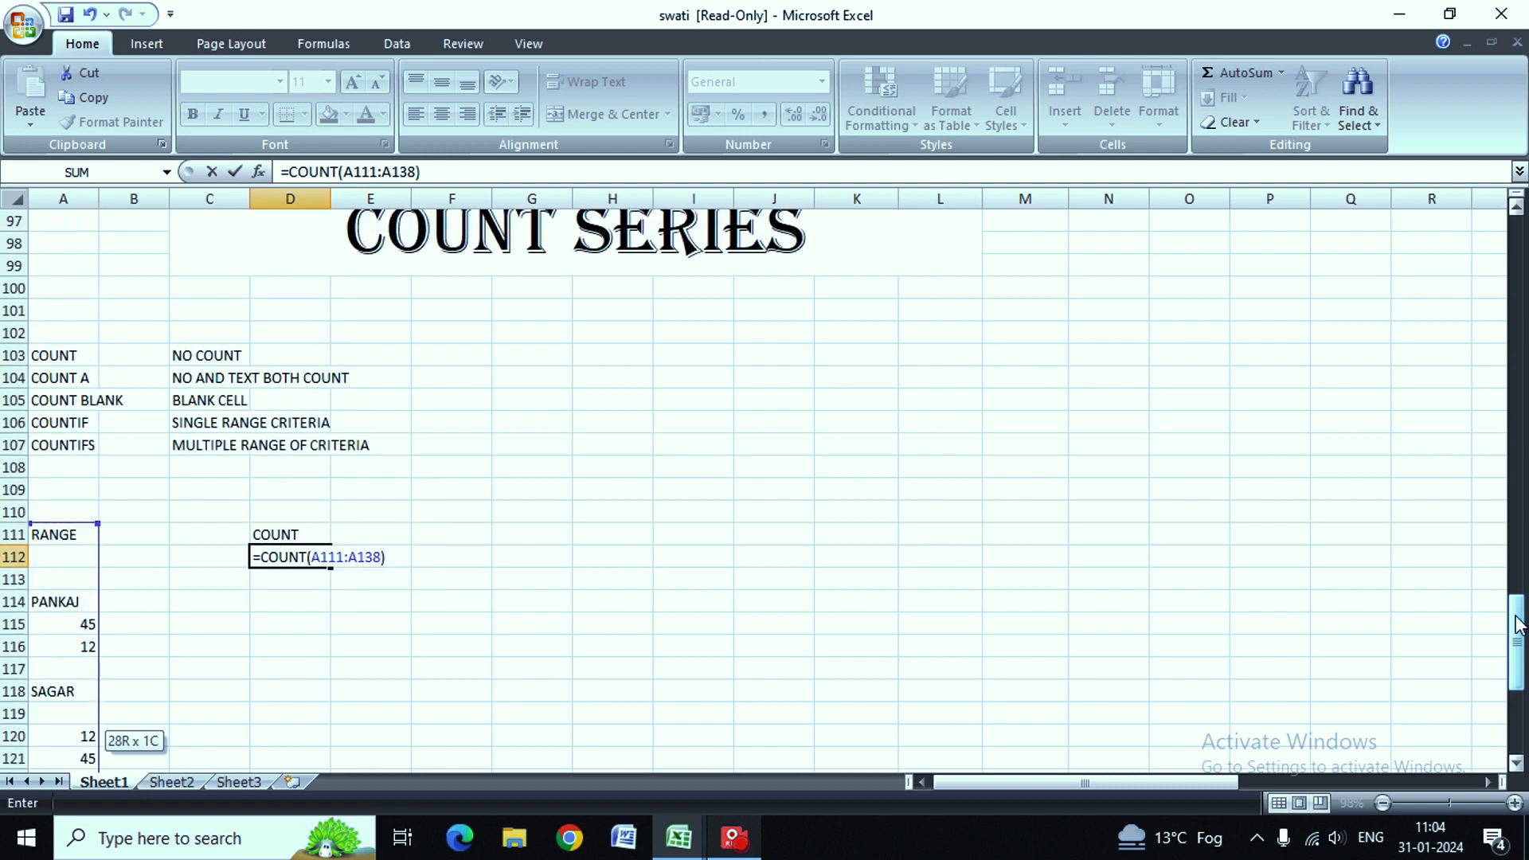
key("Return")
Step: Clear the 12 in A116 to test the count, then restore it
key("Down")
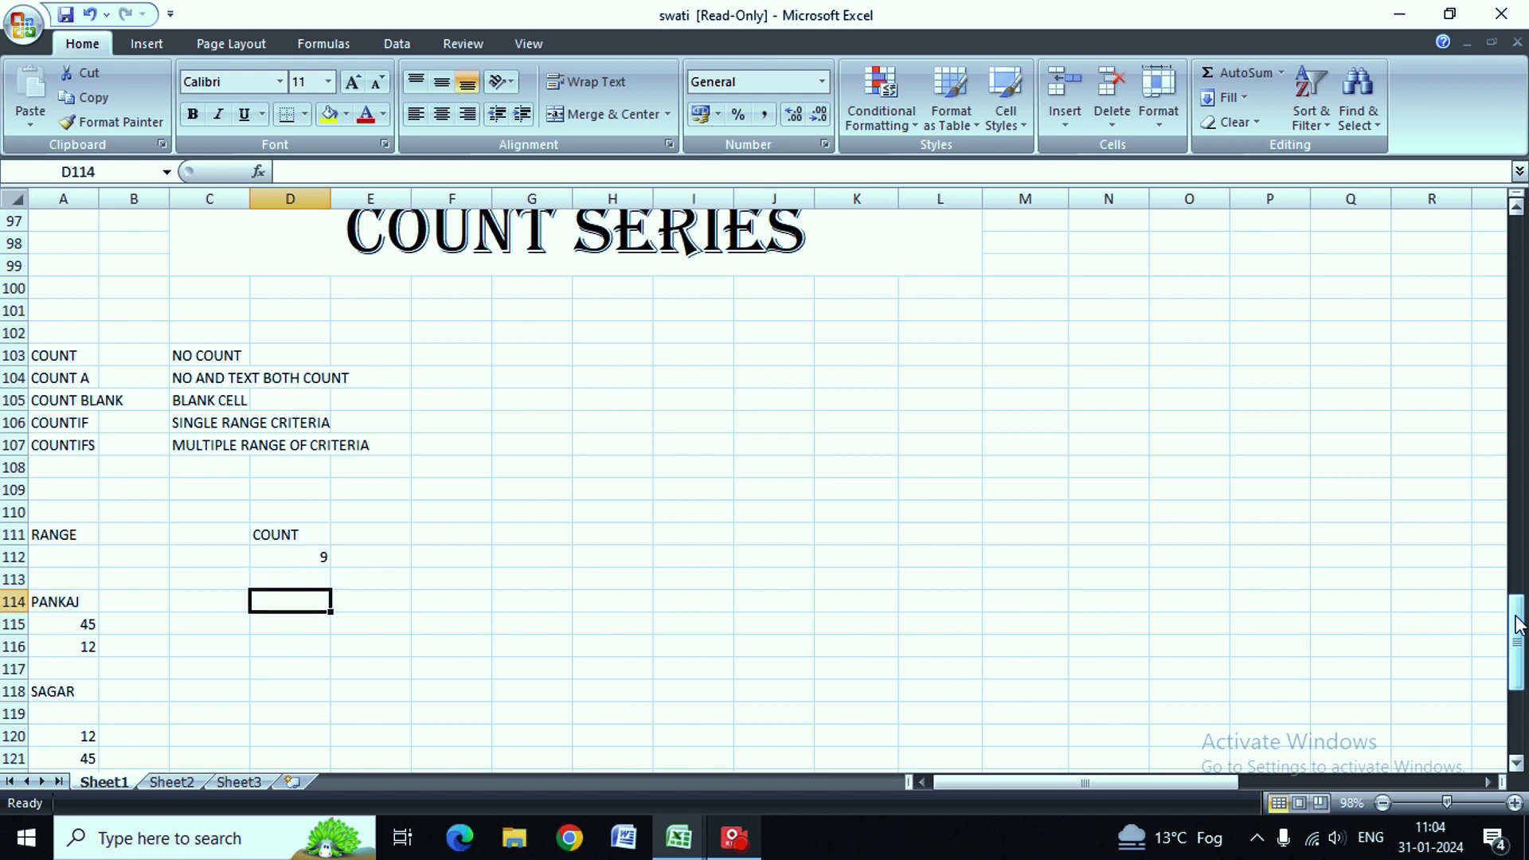
key("Up")
key("Up")
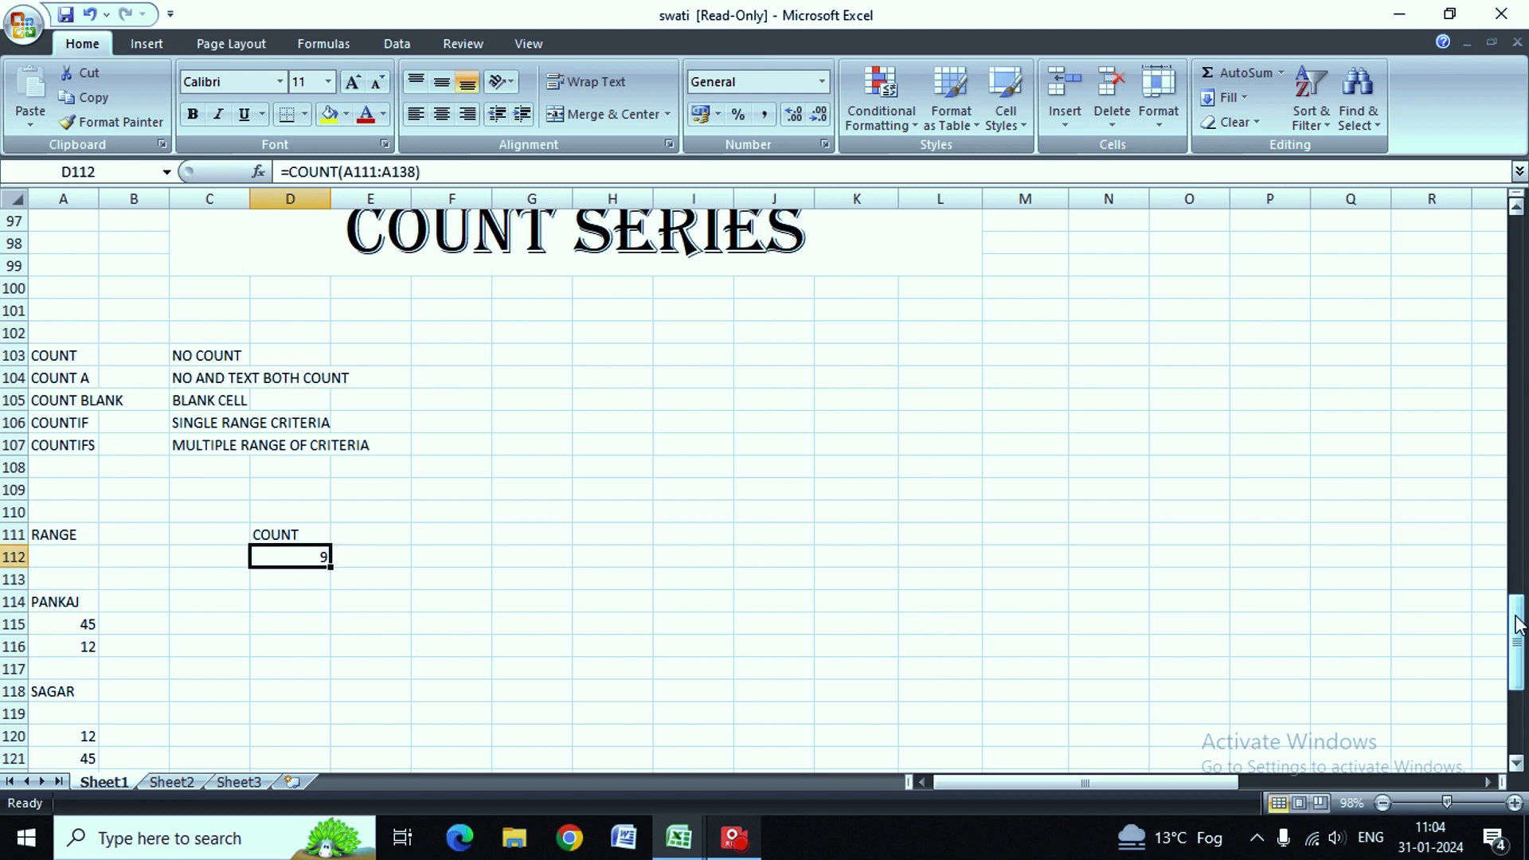
key("Down")
key("Down")
key("Left")
key("Down")
key("Down")
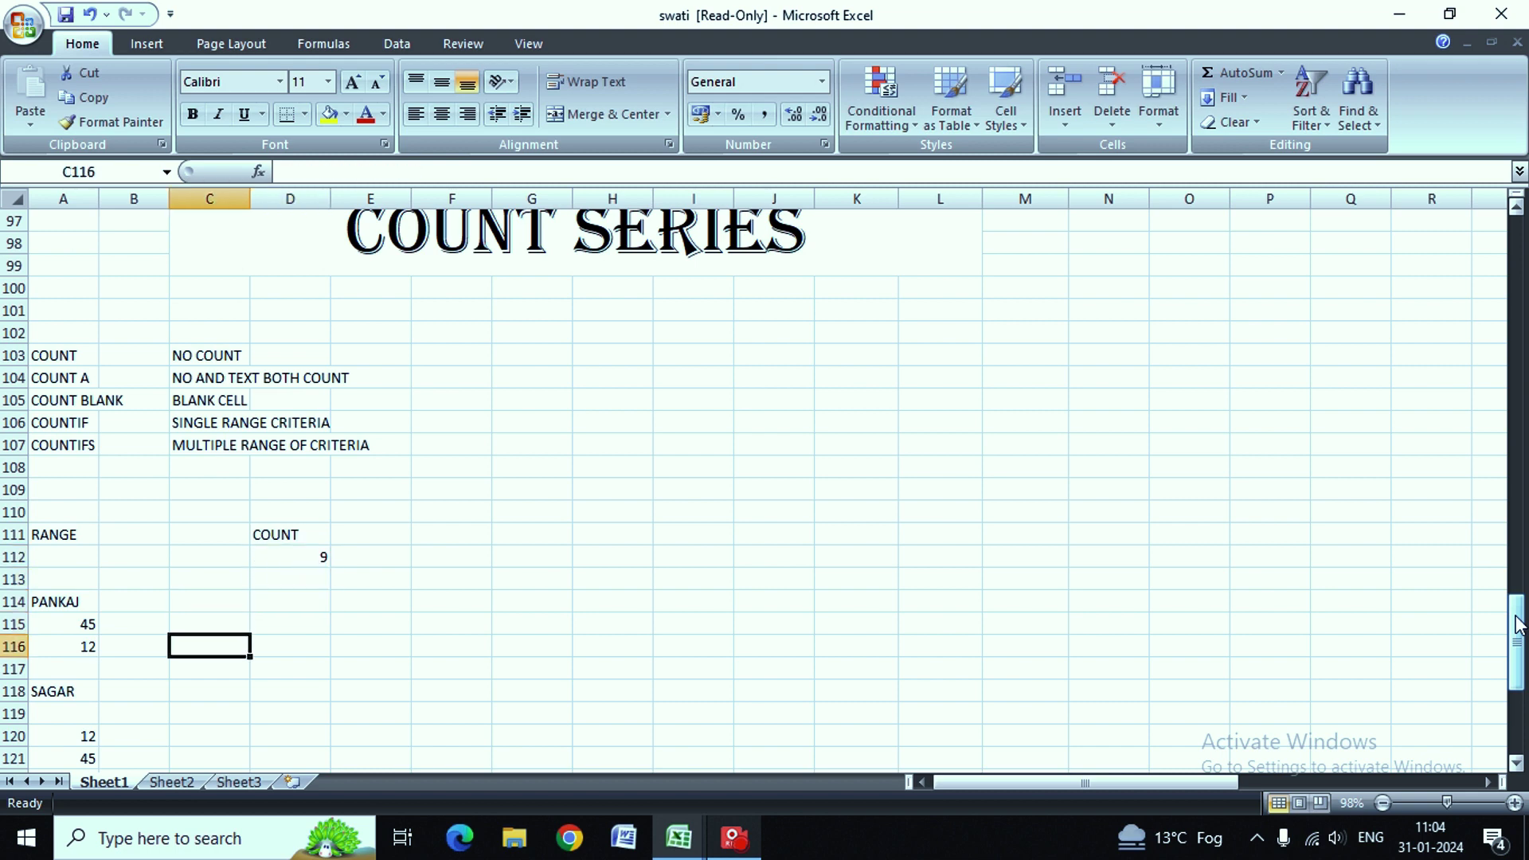
key("Left")
key("Down")
key("Left")
key("Up")
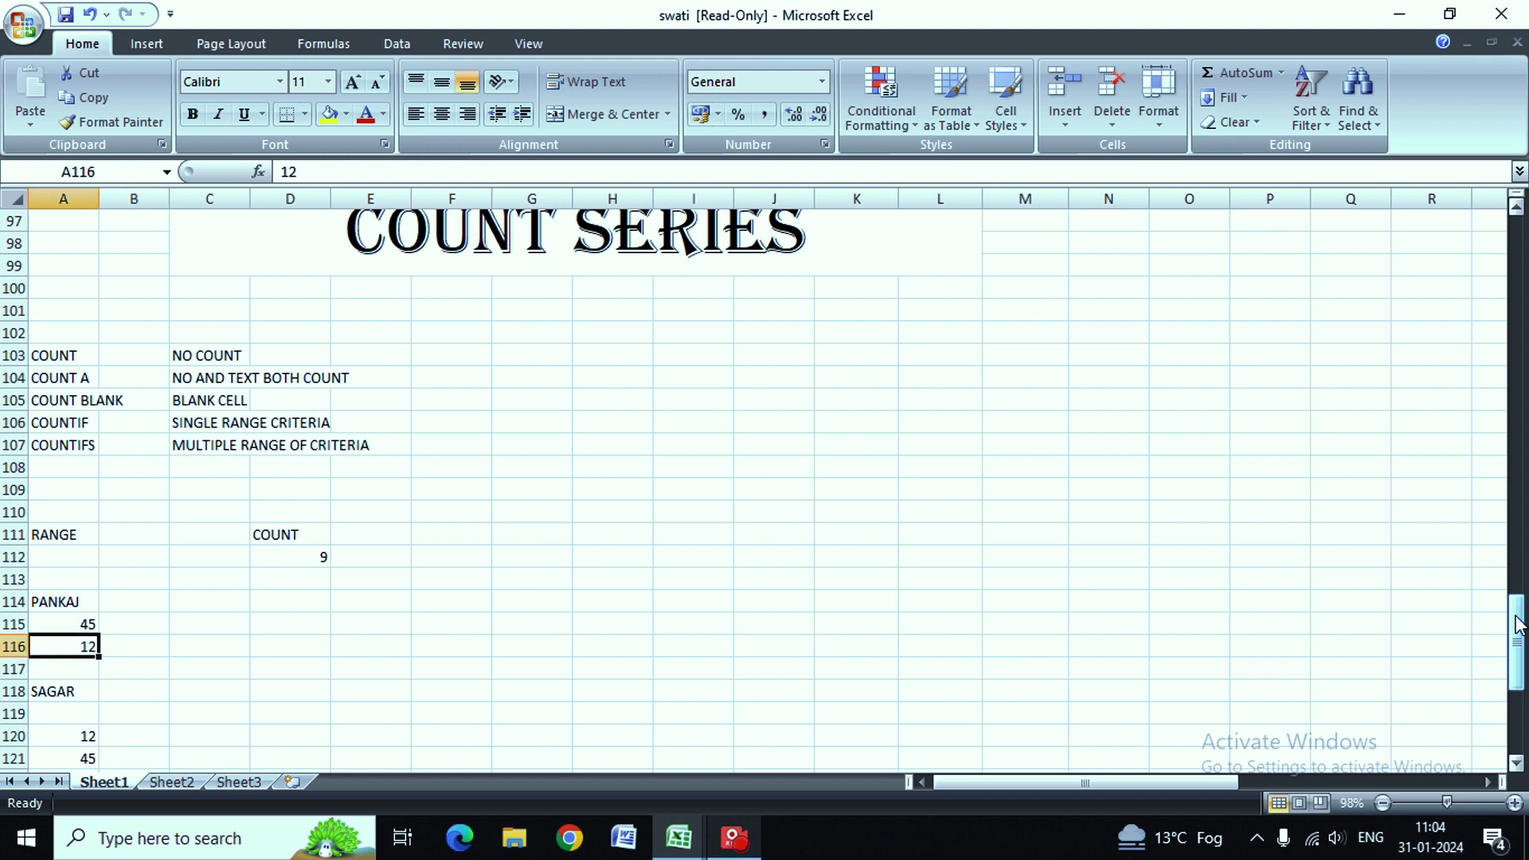
key("BackSpace")
key("Up")
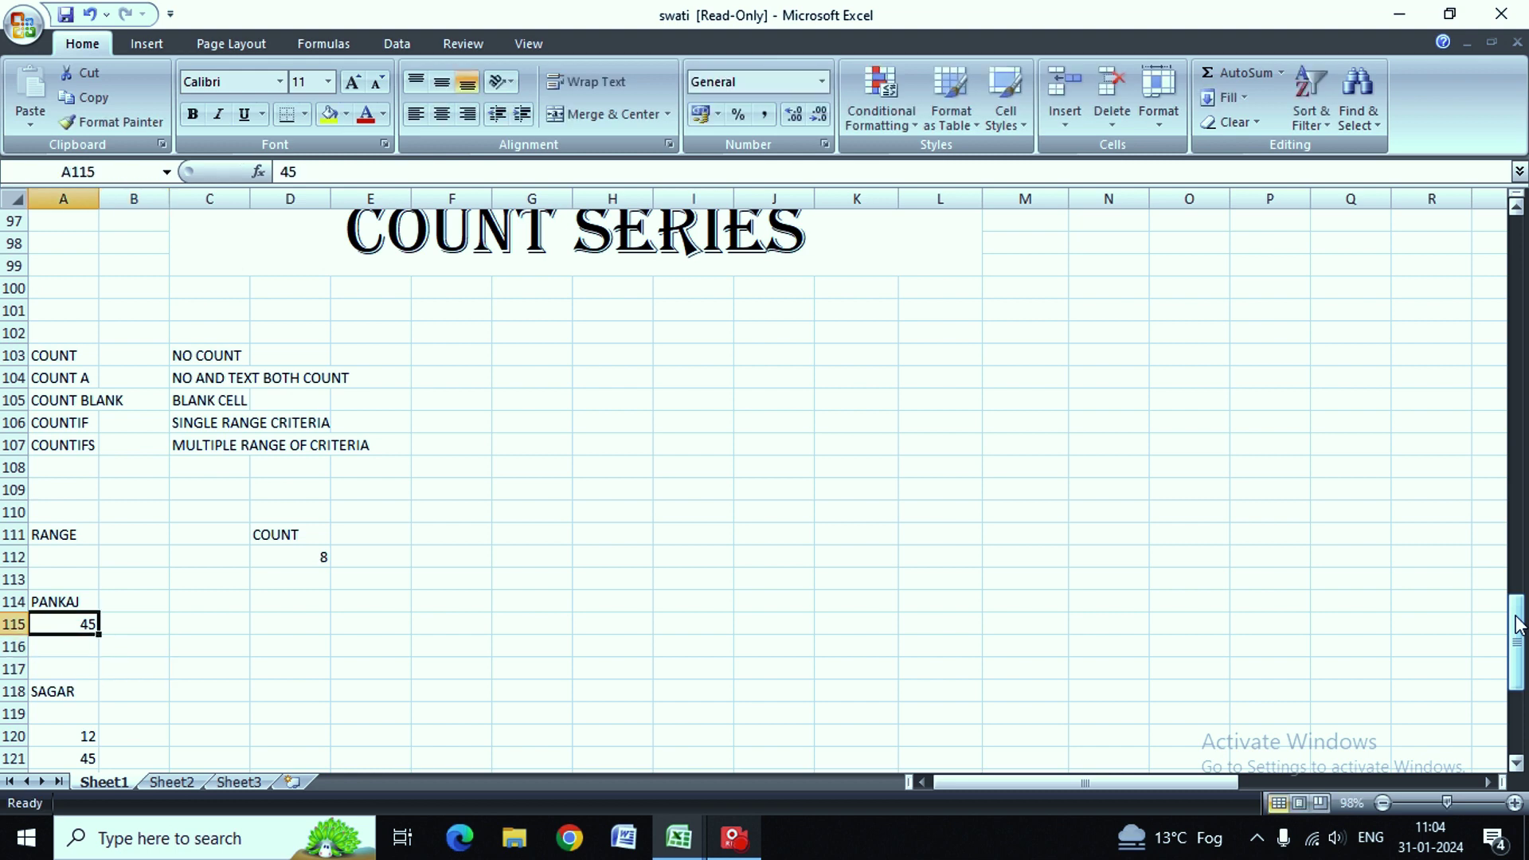
key("Down")
type("12")
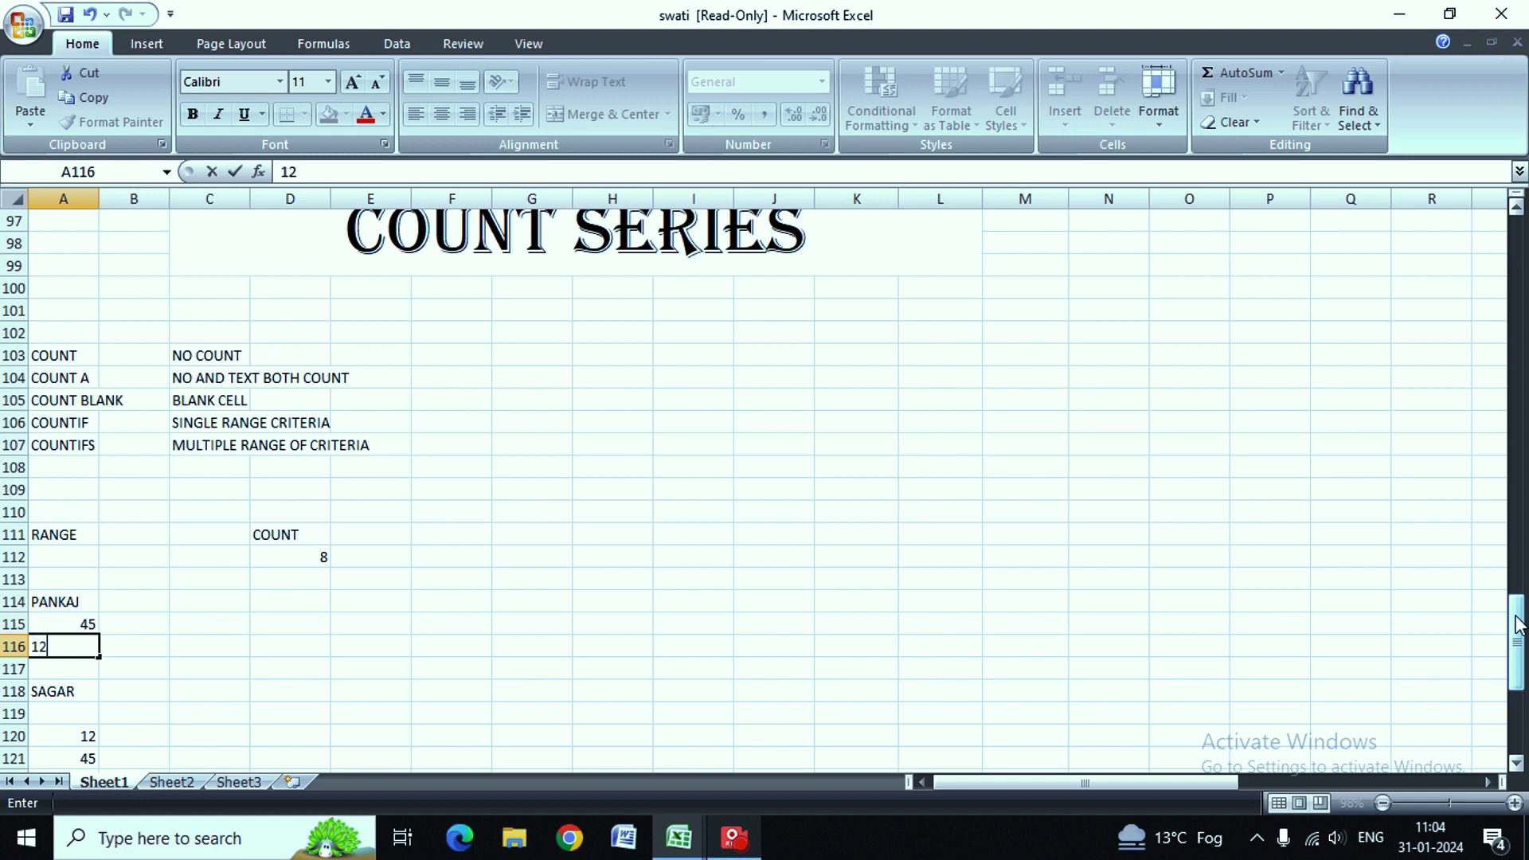
key("Return")
Step: Enter 45 in A123 so the COUNT result in D112 rises to 10
key("Down")
key("Down")
key("Down")
key("Down")
key("Down")
key("Down")
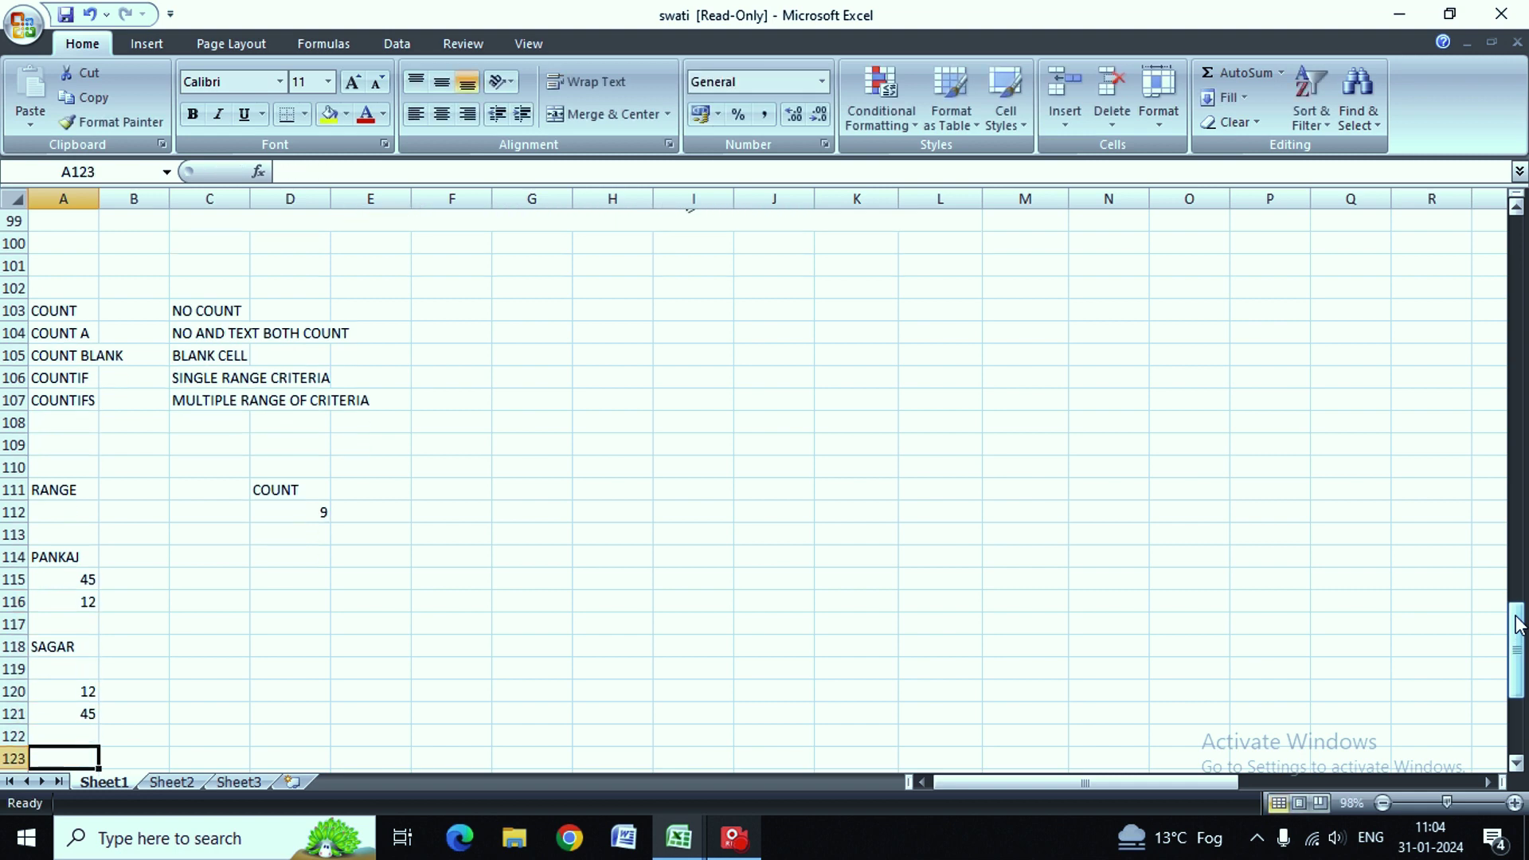
key("Down")
key("Up")
type("45")
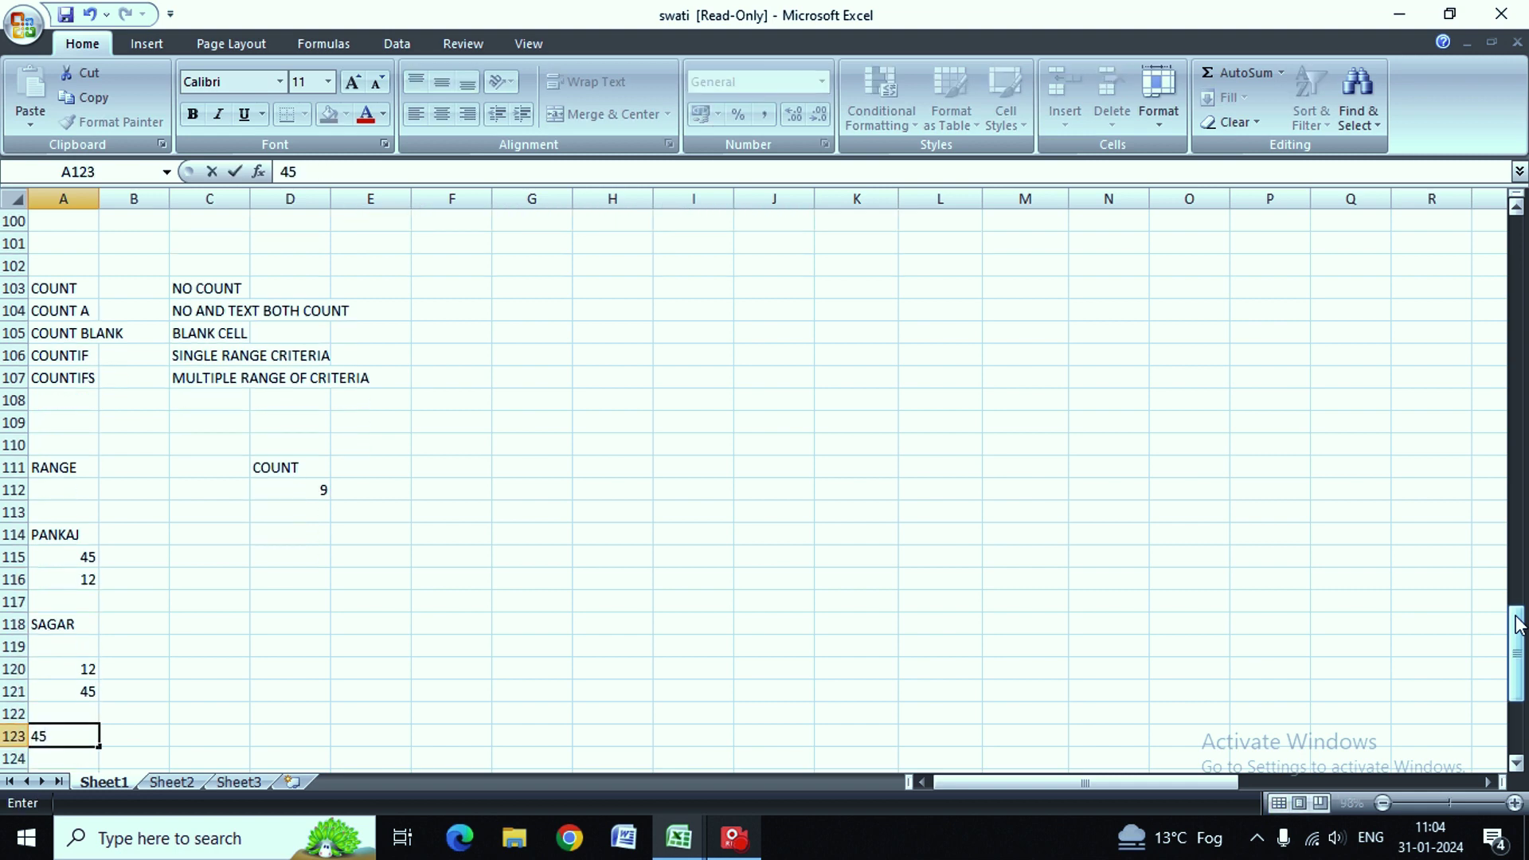
key("Right")
key("Right")
key("Up")
key("Up")
key("Up")
key("Up")
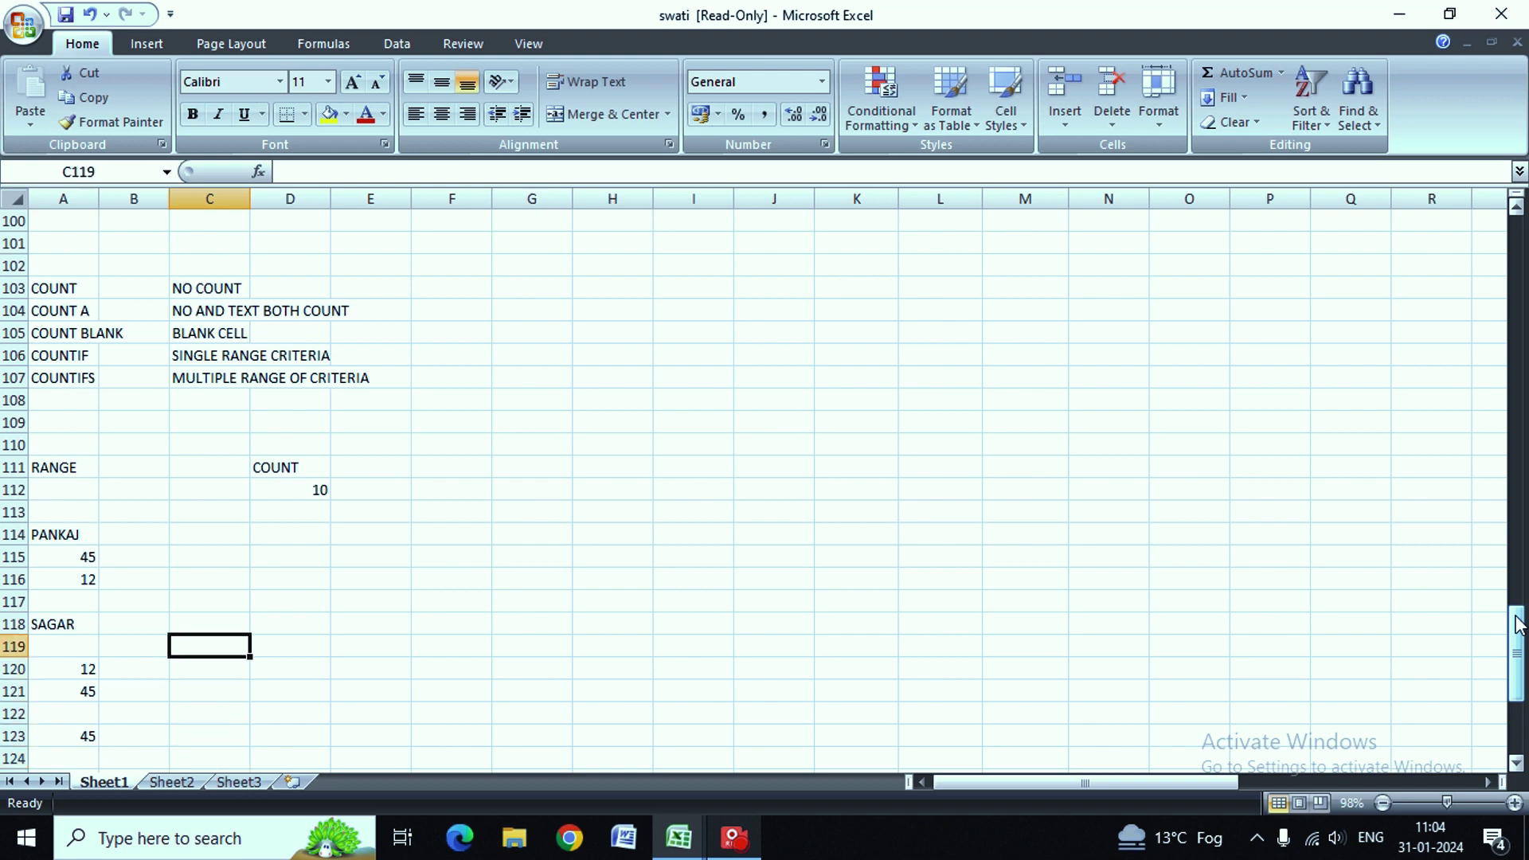
key("Up")
key("Up")
key("Up")
key("Up")
key("Up")
key("Up")
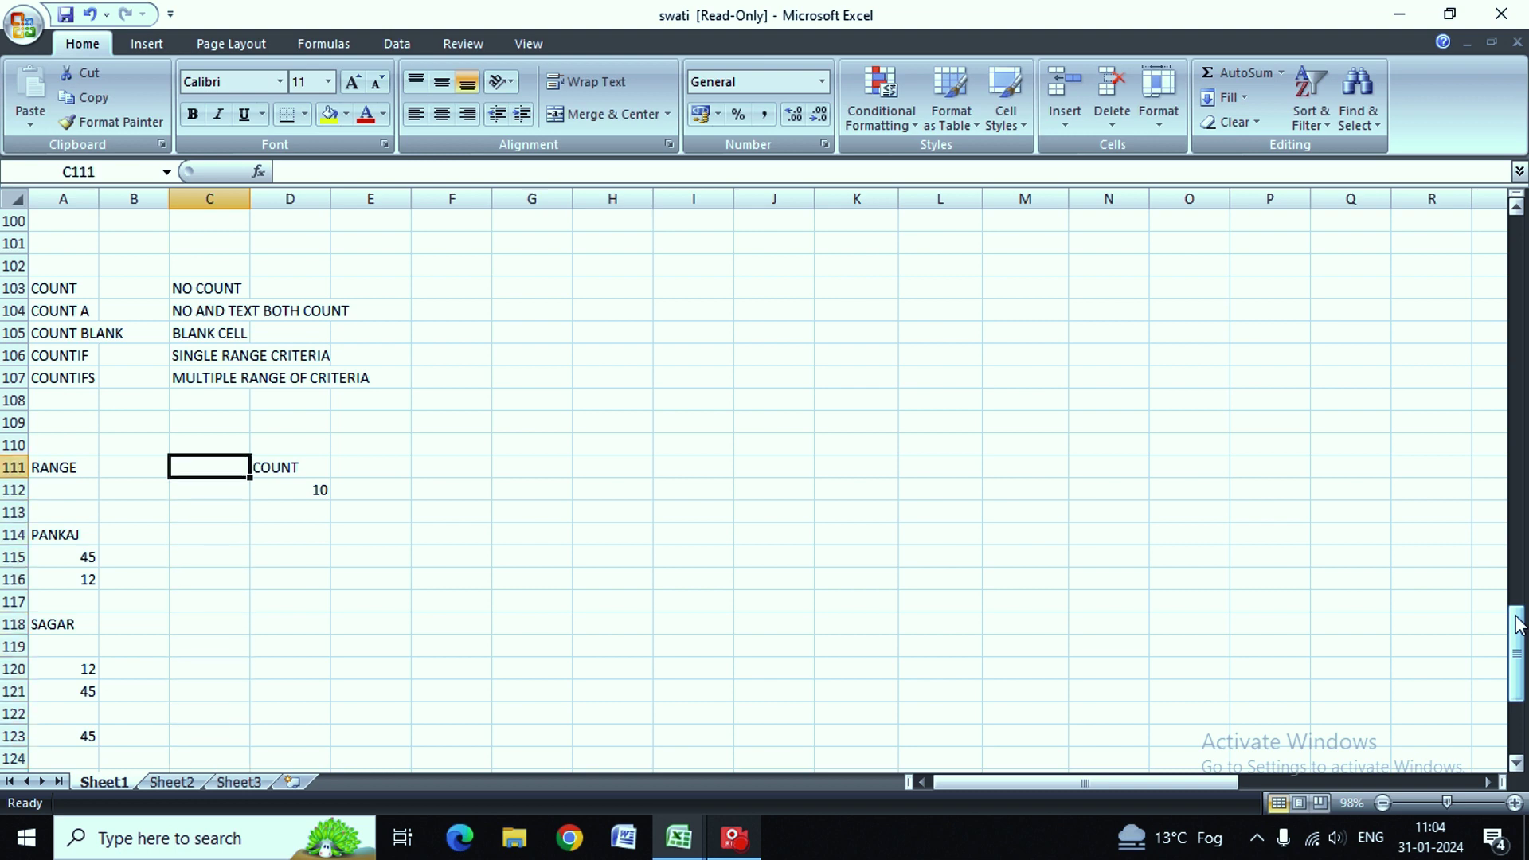
key("Right")
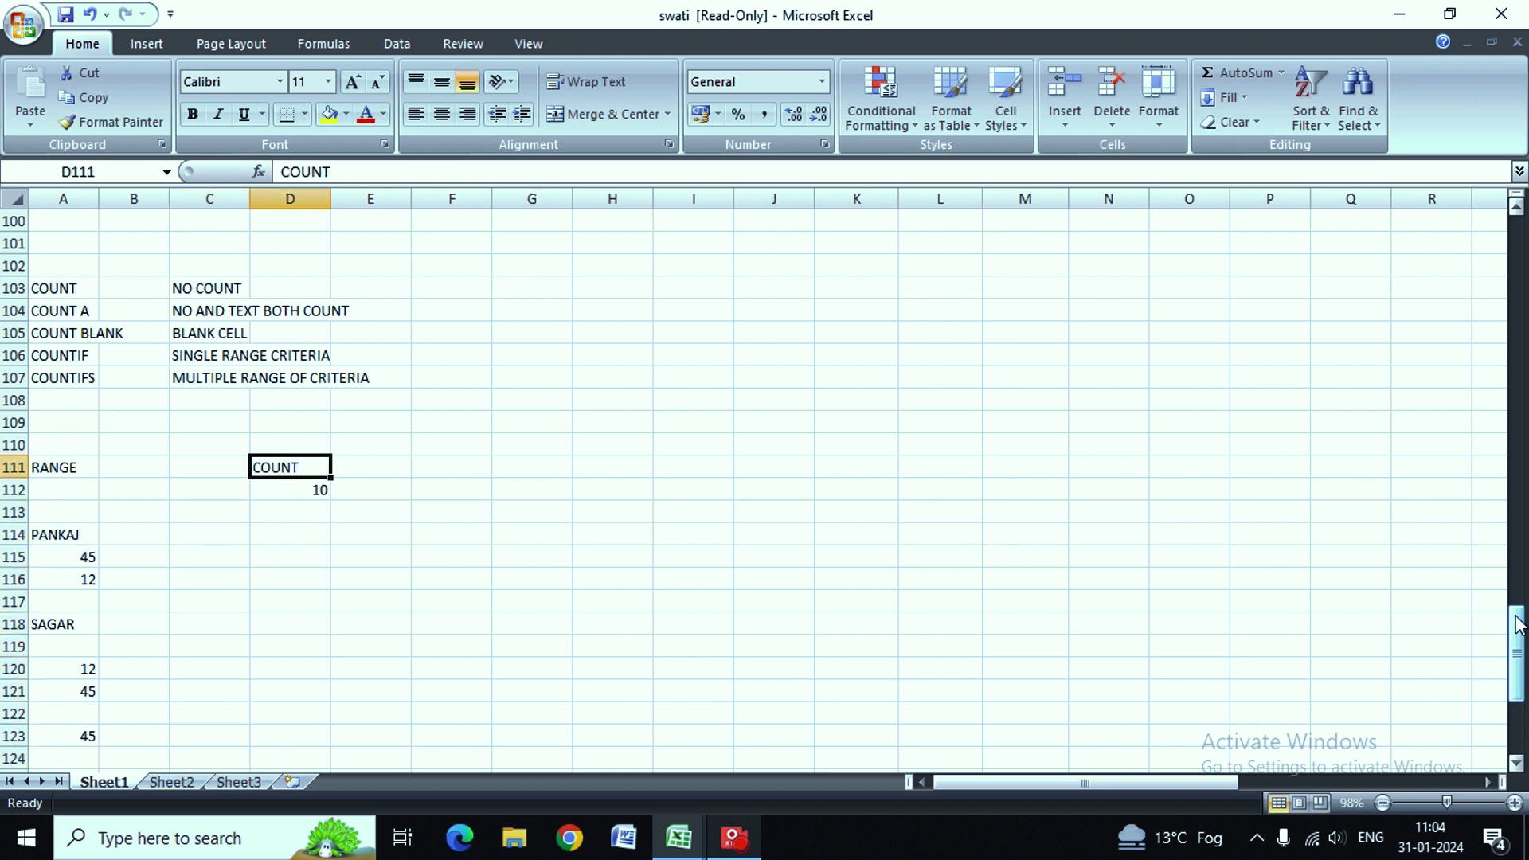
key("Right")
key("Right")
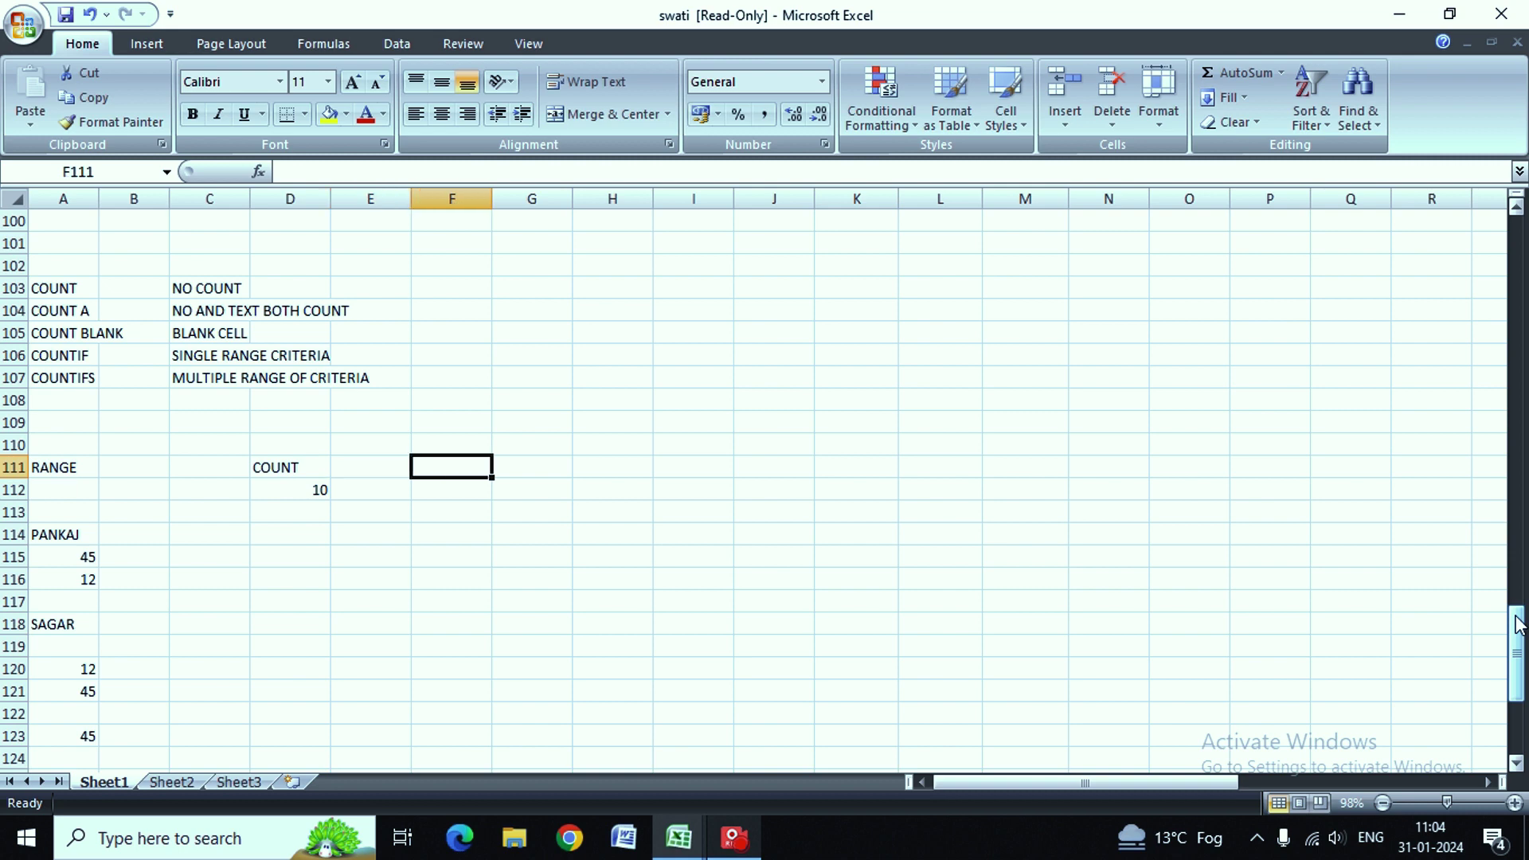
Step: Label F111 'COUNT A' and start a COUNTA formula in F112
type("C")
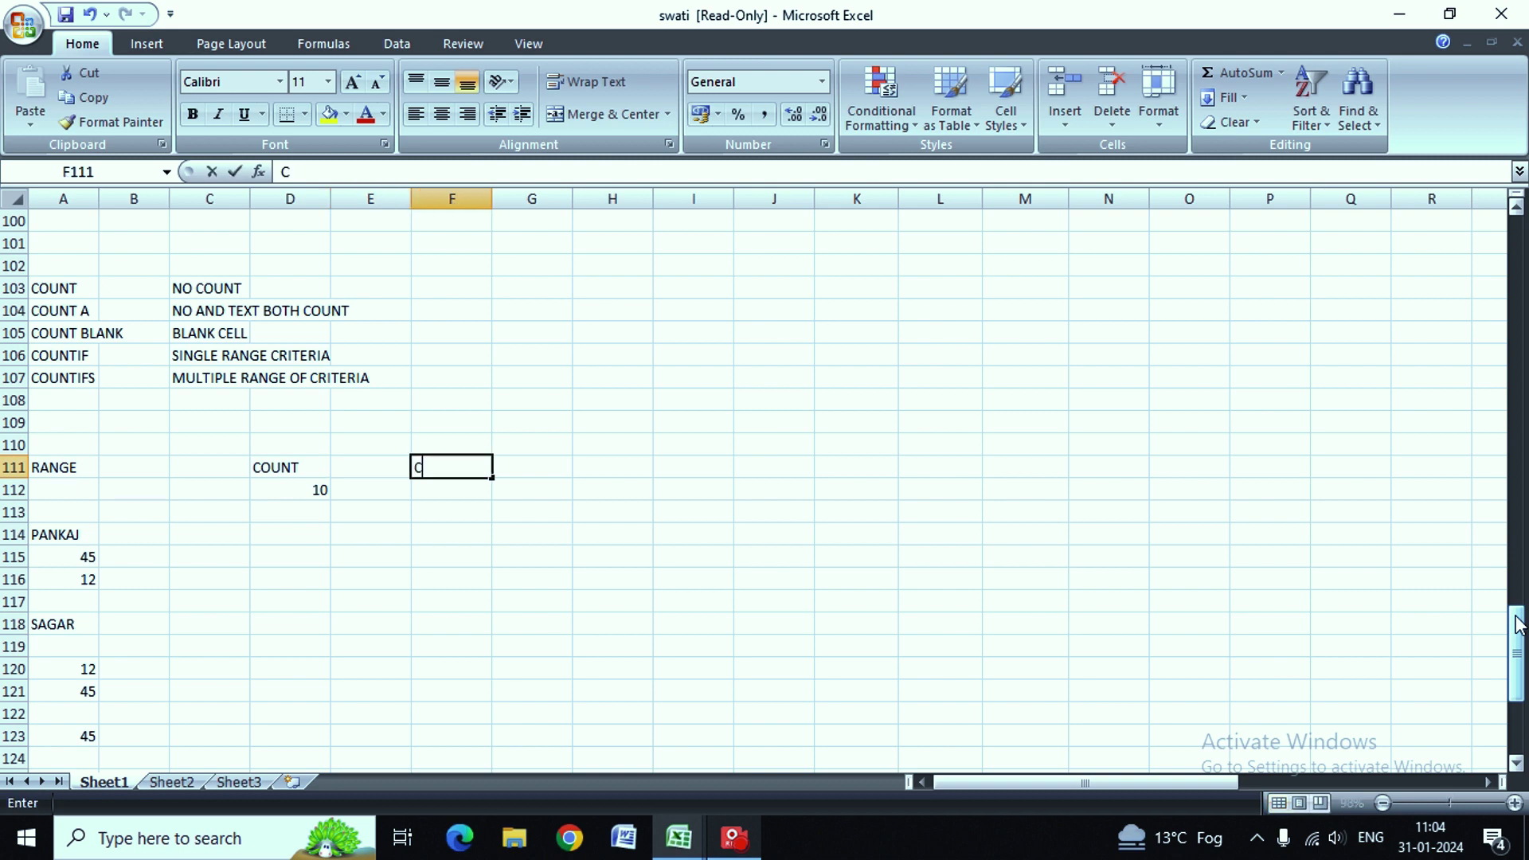
type("OUNT")
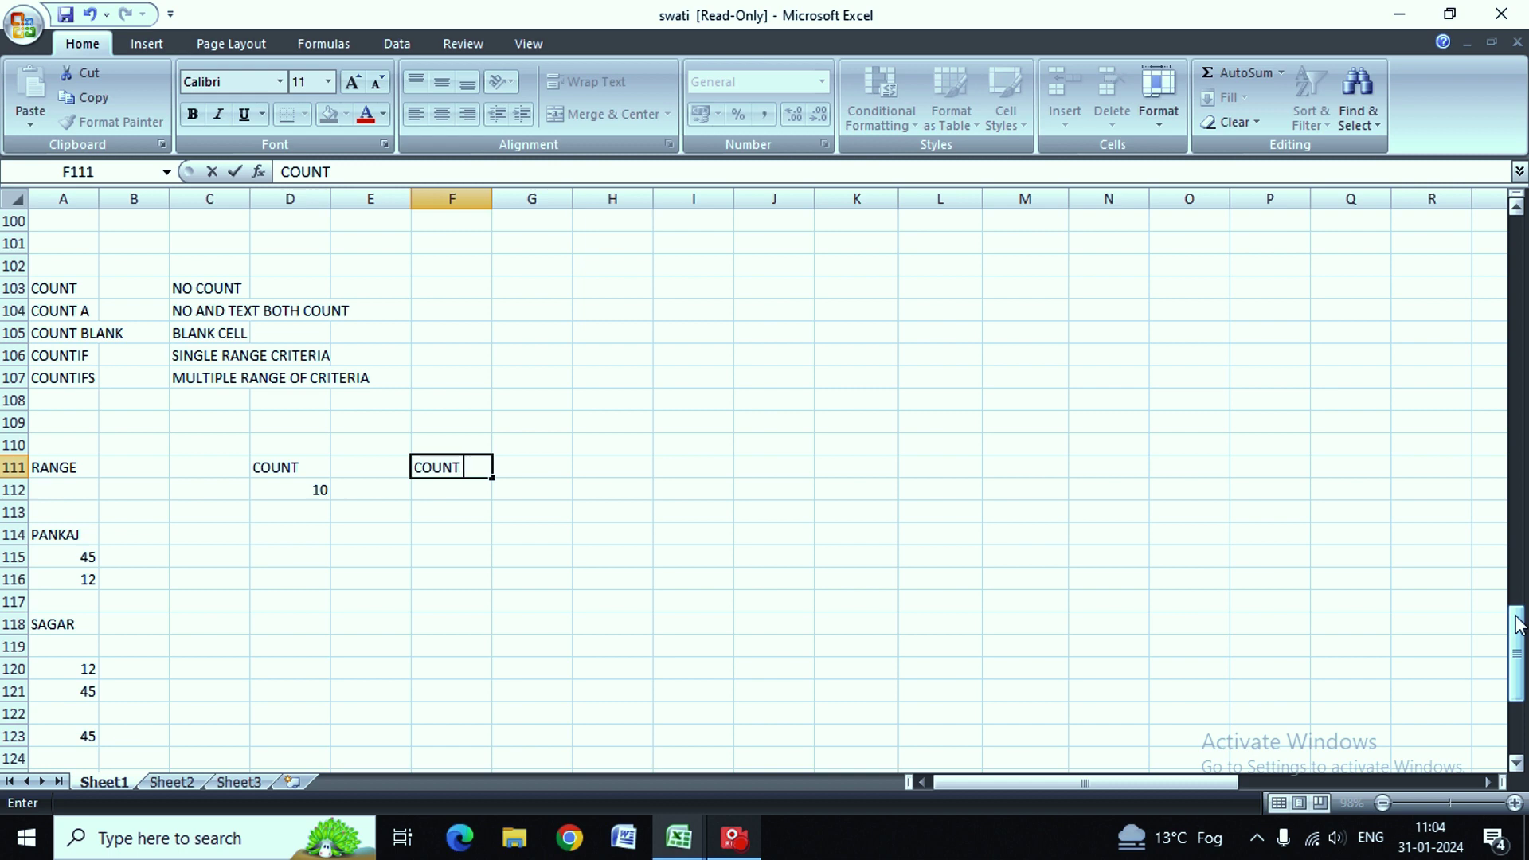
type(" A")
key("Return")
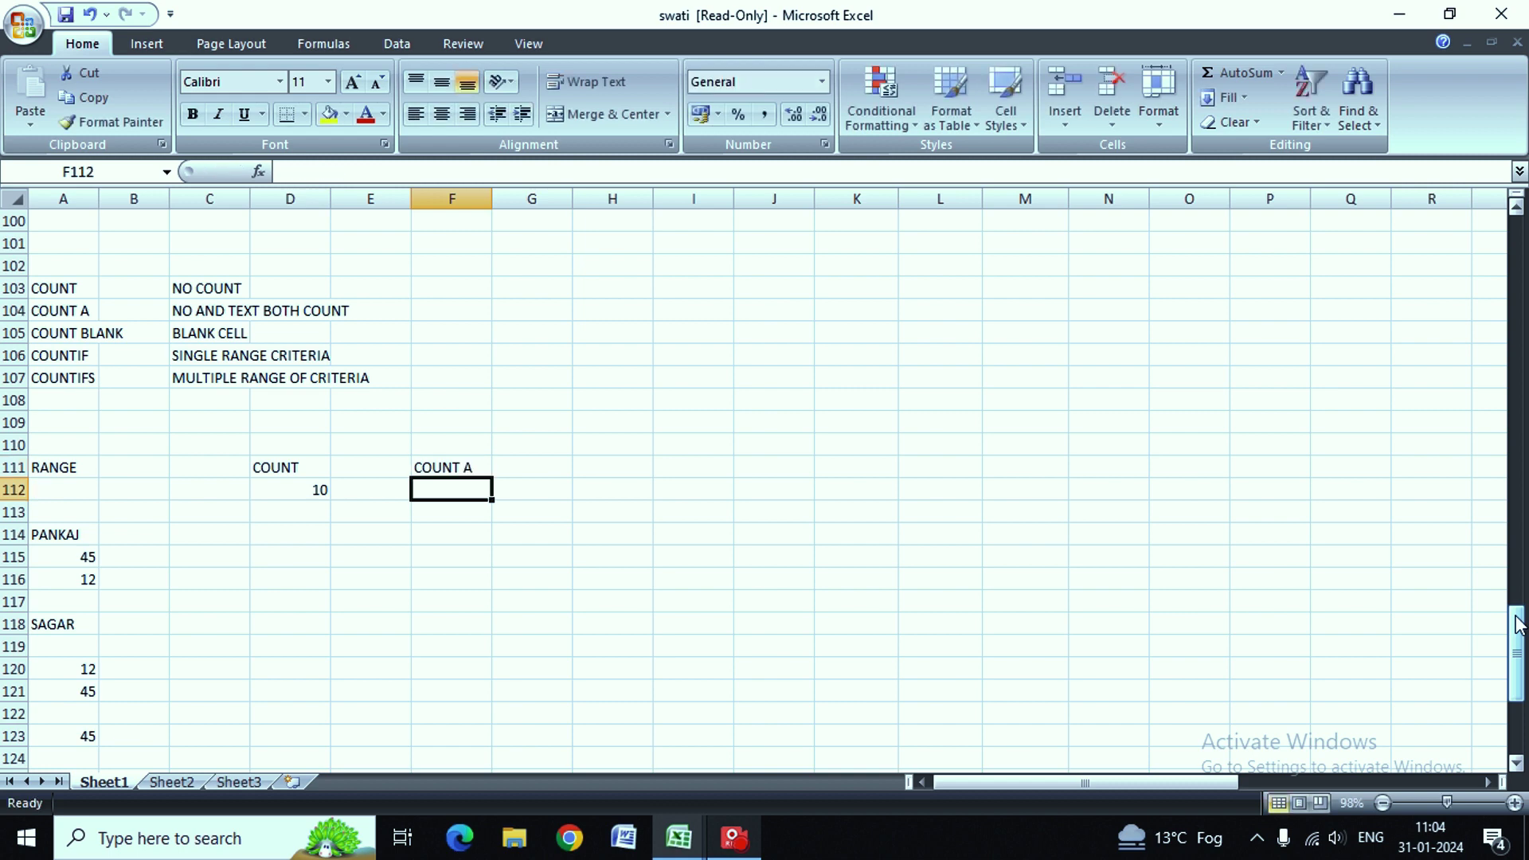
type("=C")
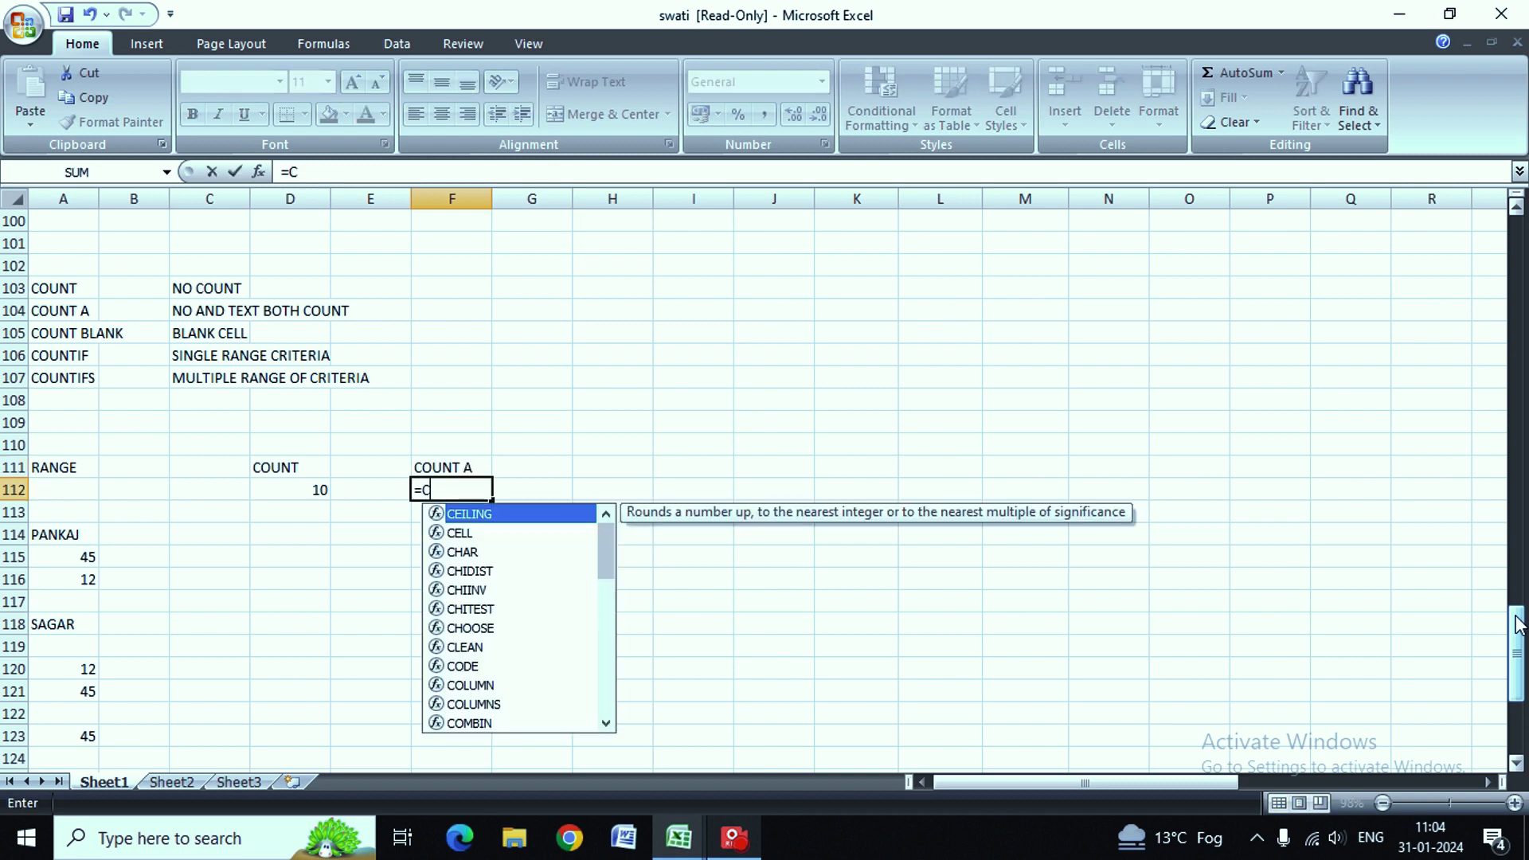
type("OUM")
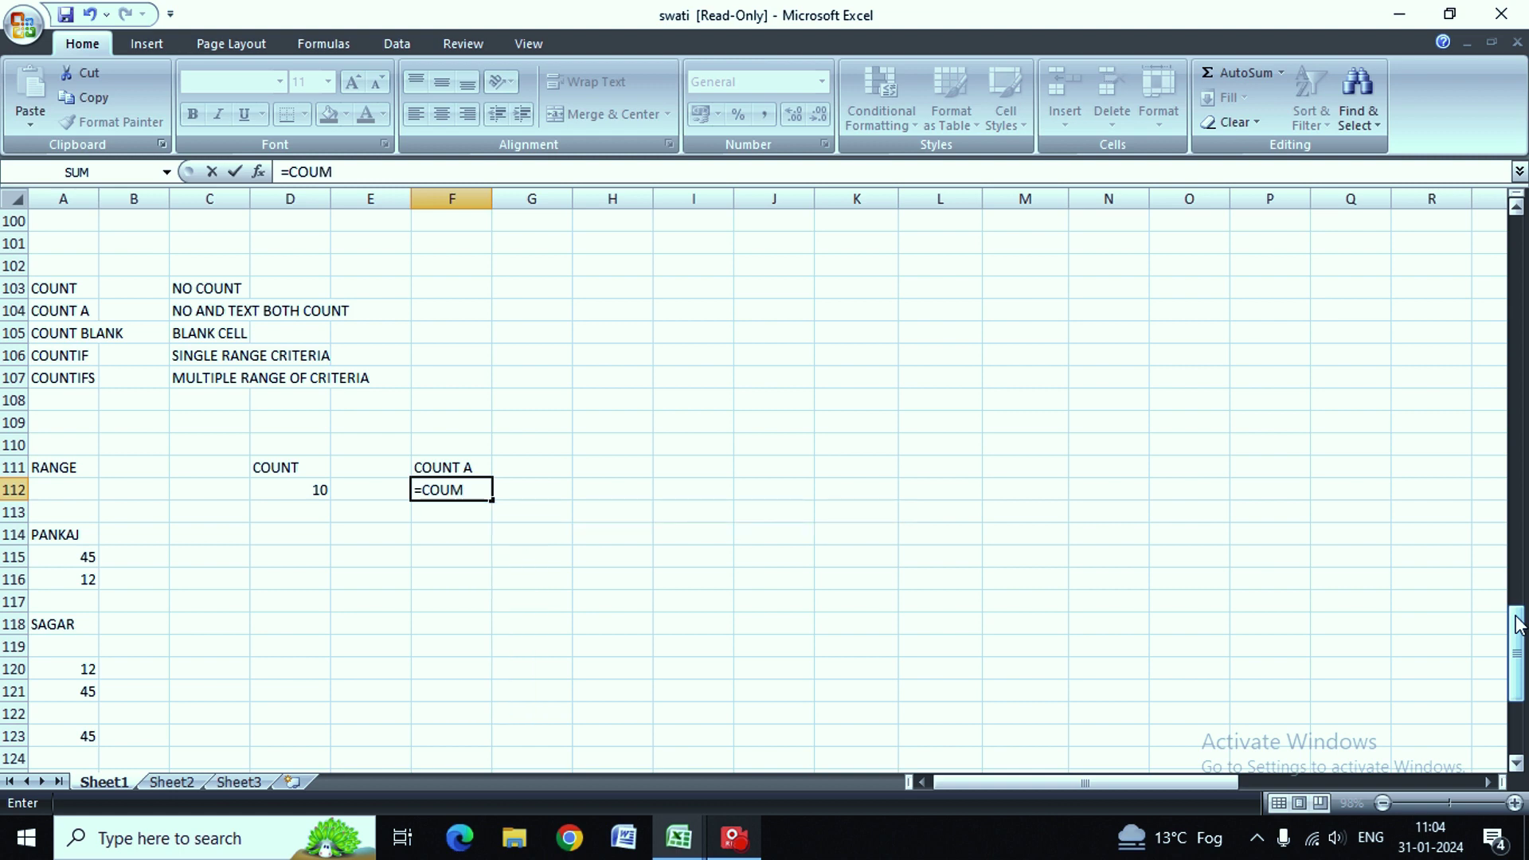
key("BackSpace")
type("NT")
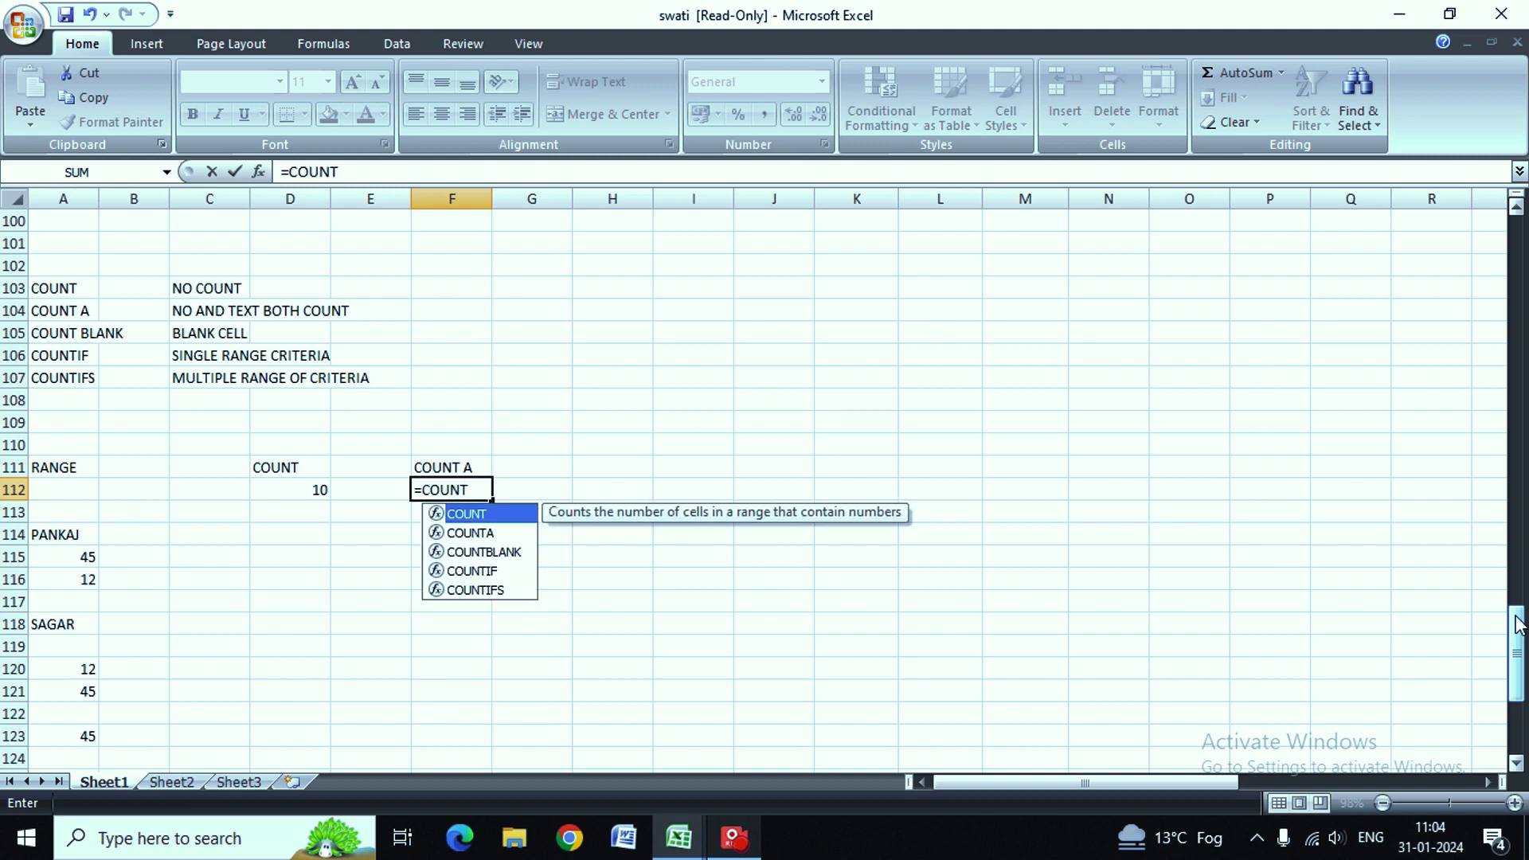
key("Down")
key("Tab")
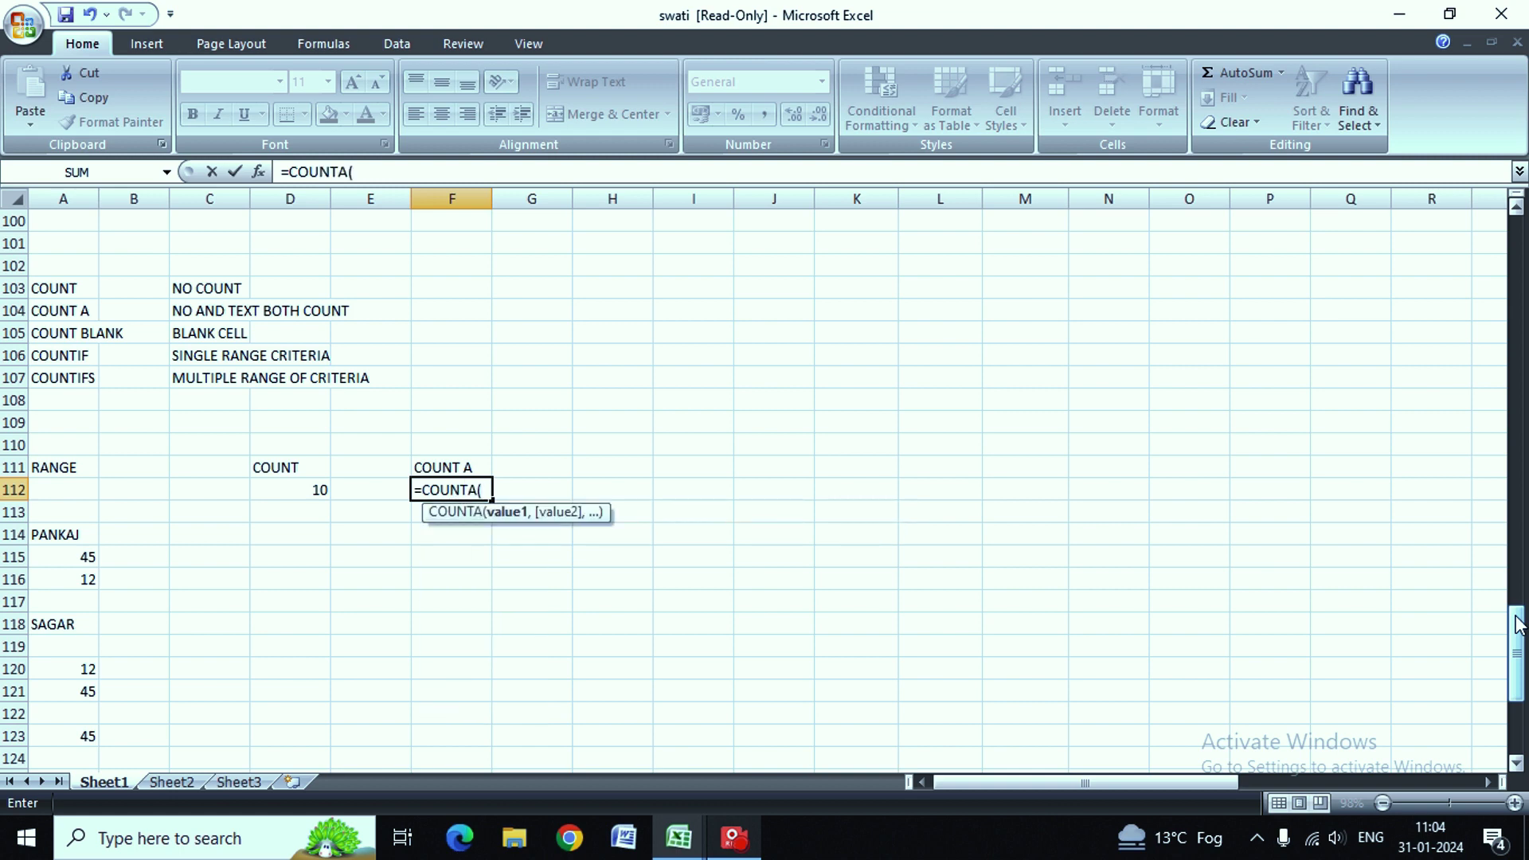
Step: Complete the formula as =COUNTA(A111:A138) and enter it
key("Left")
key("Left")
key("Left")
key("Left")
key("Up")
key("Left")
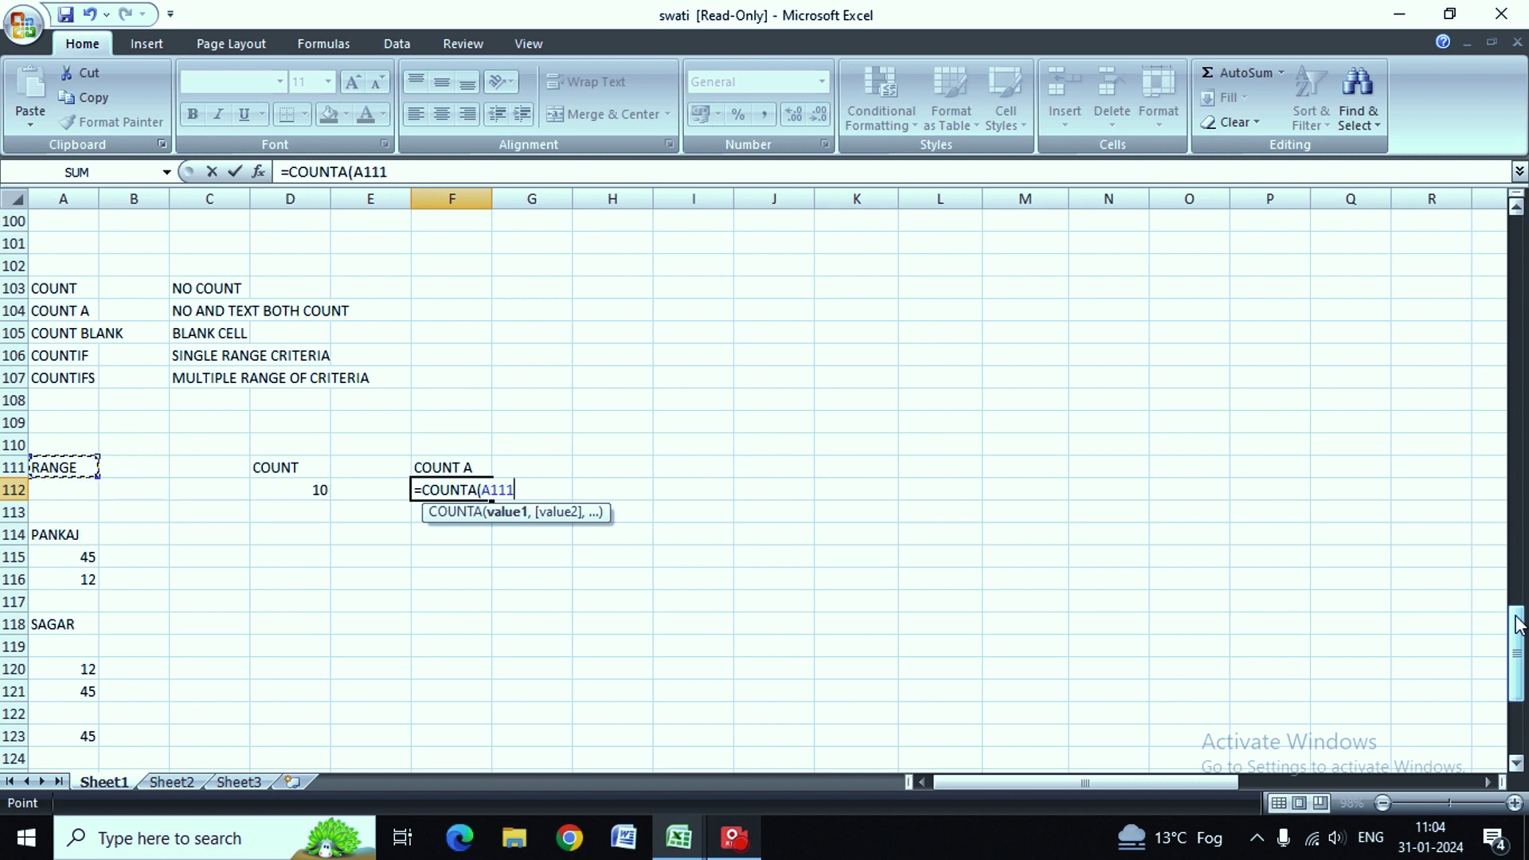
key("shift+Down")
key("shift+Down")
key("shift+Down")
key("shift+Down")
key("shift+Down")
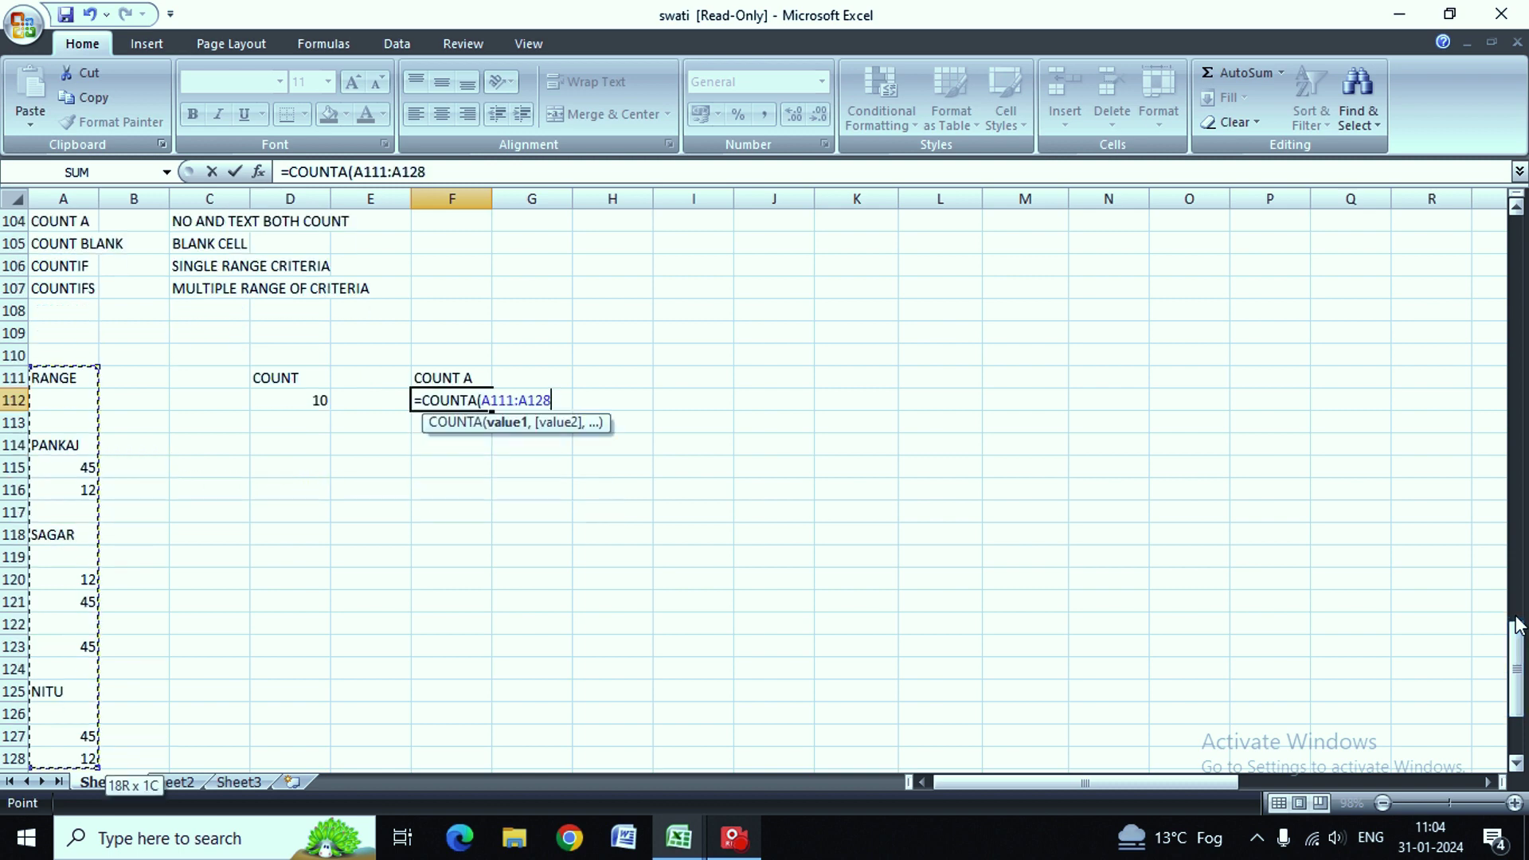
key("shift+Down")
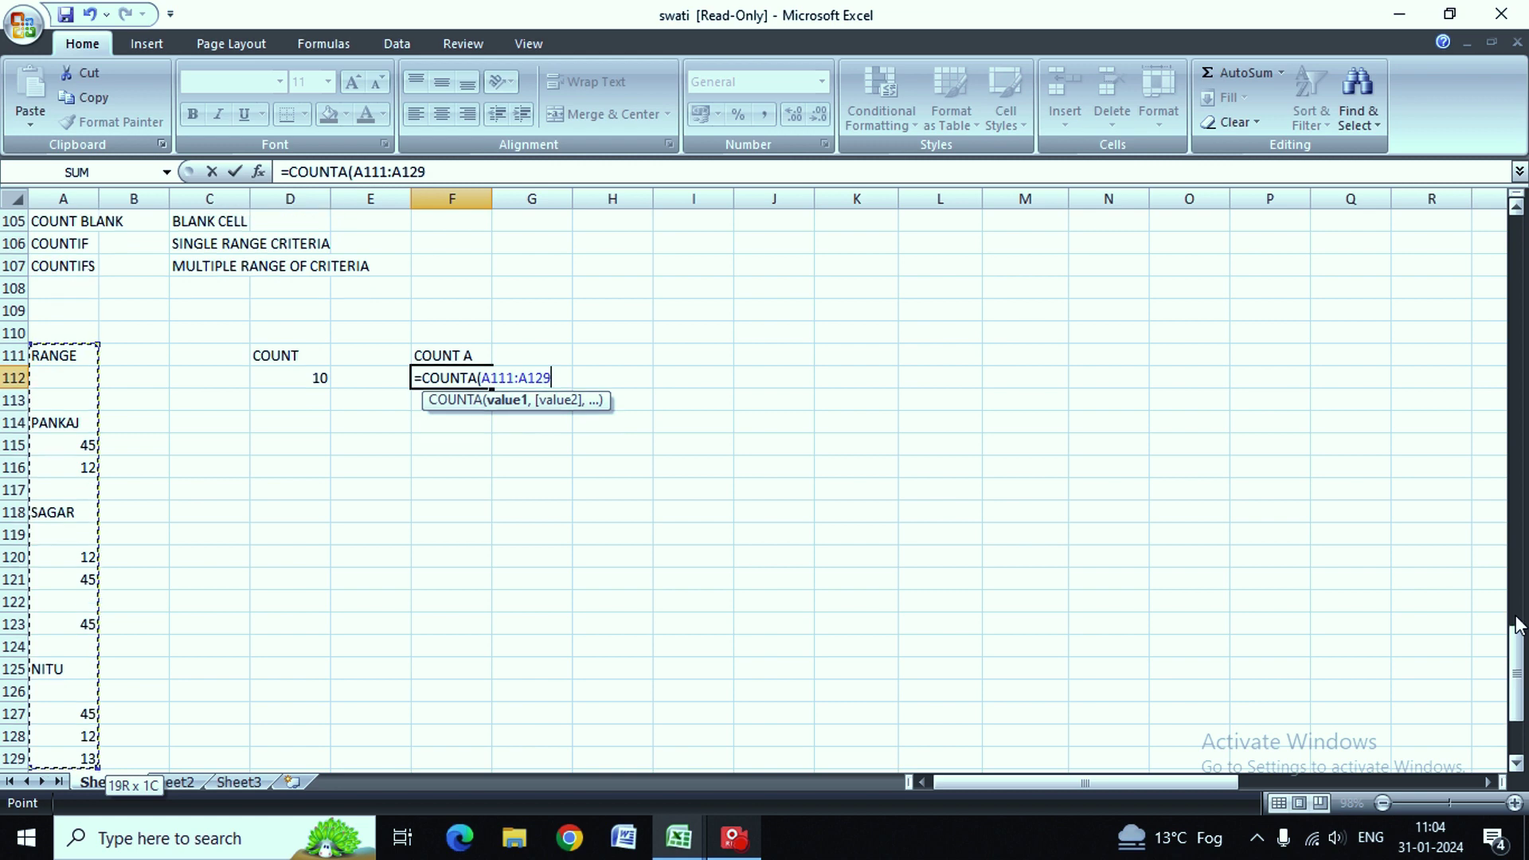
scroll(1518, 626, "down", 1)
scroll(1518, 626, "down", 1)
key("ctrl+shift+Down")
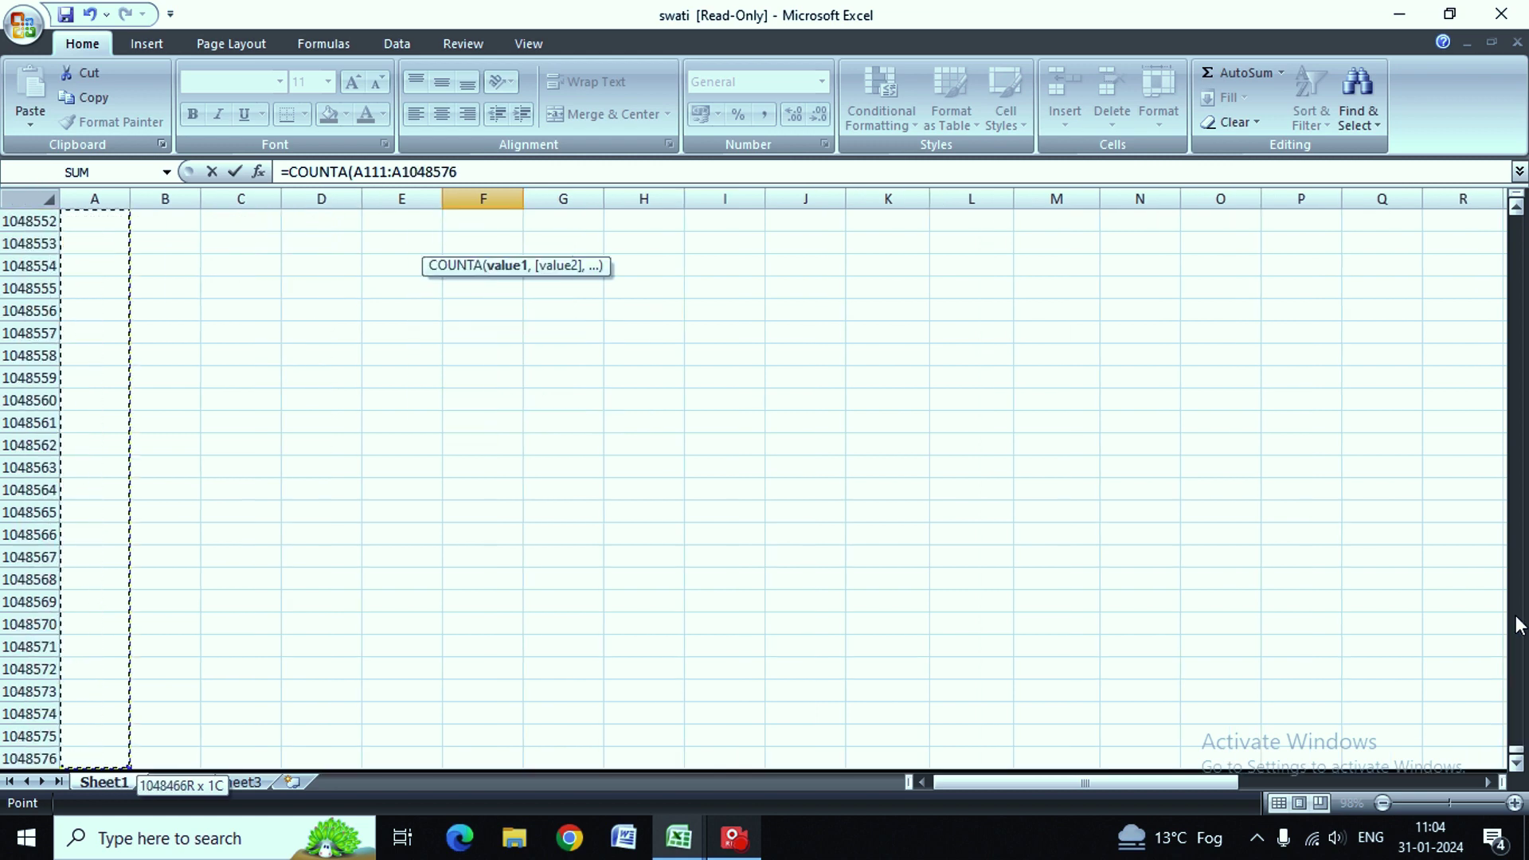
key("ctrl+shift+Up")
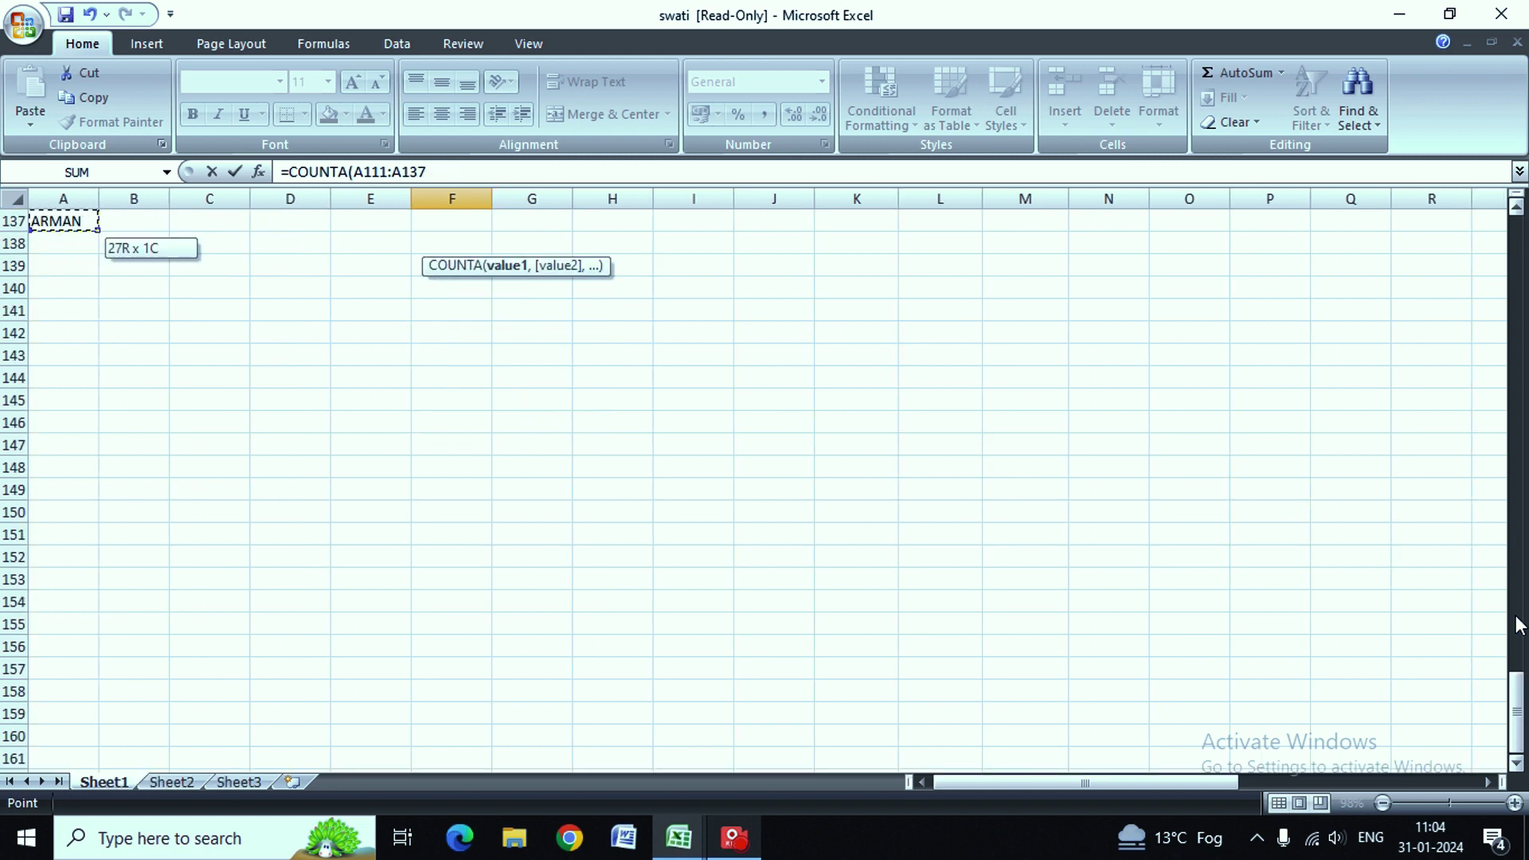
key("shift+Down")
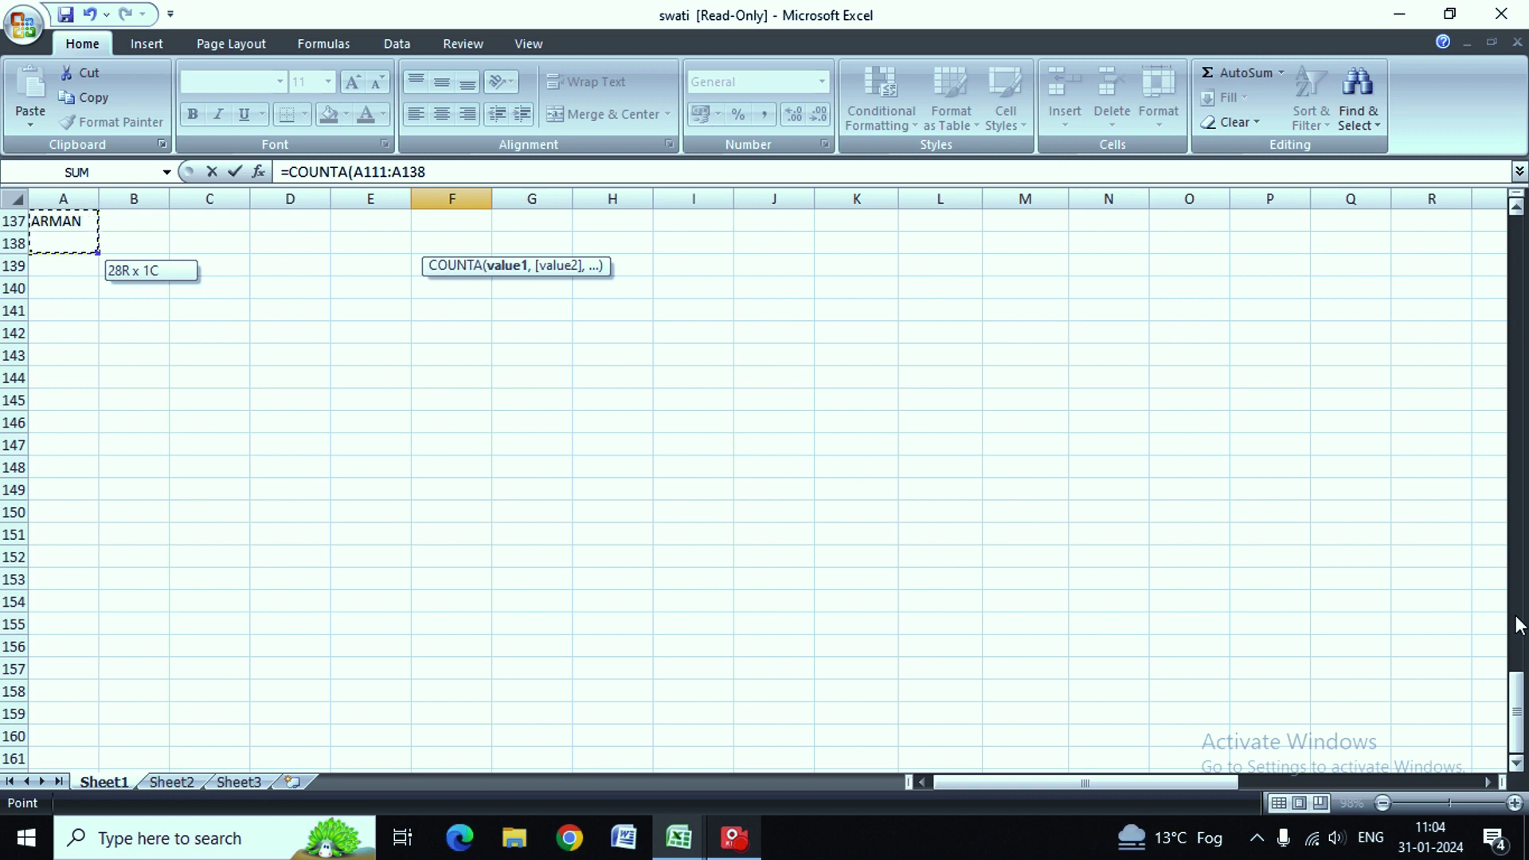
type(")")
key("Return")
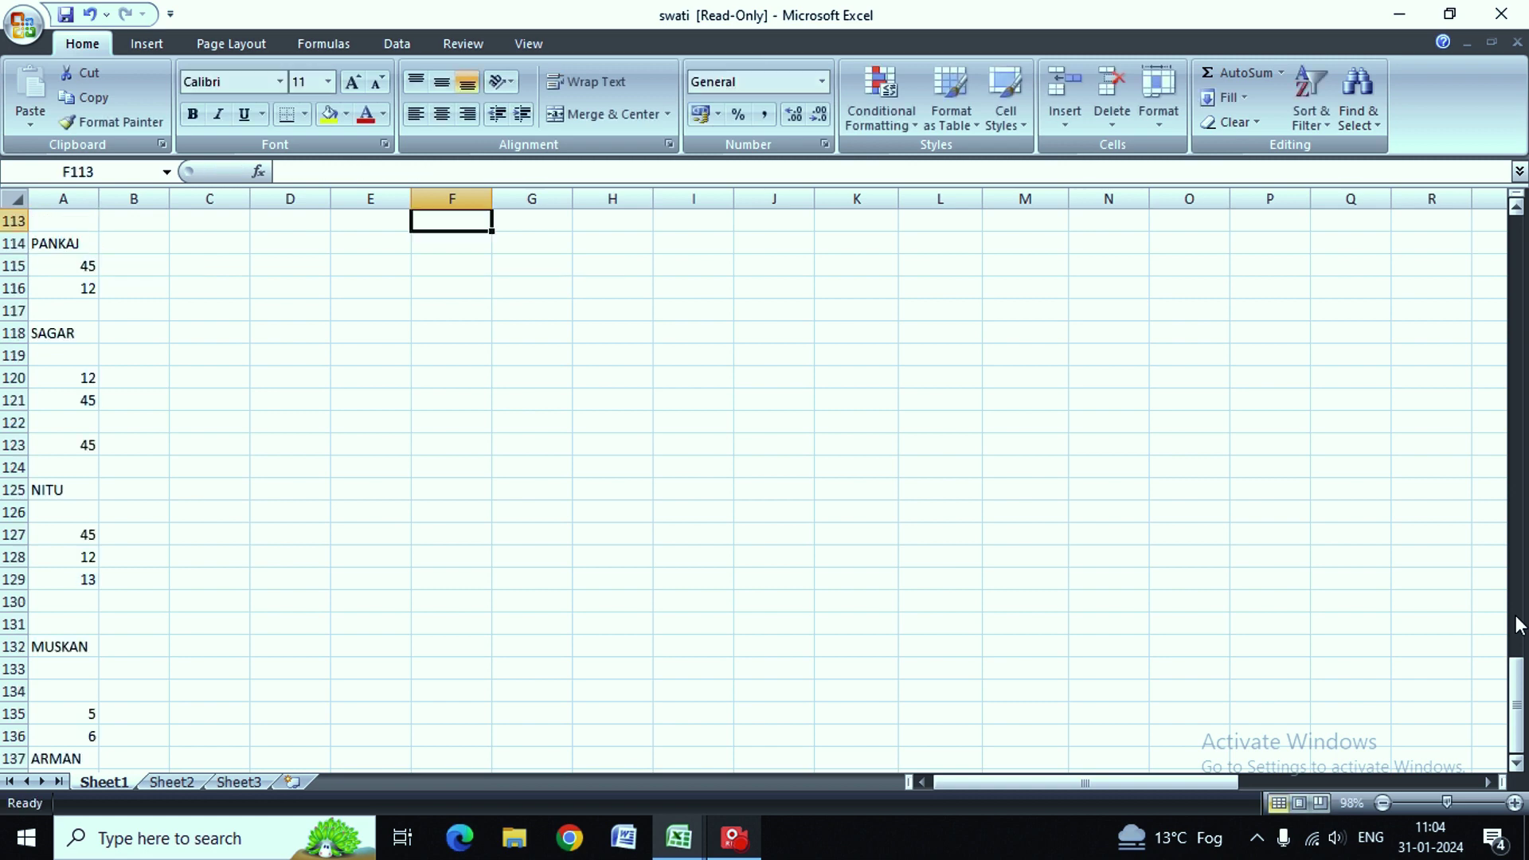
Step: Fill the empty cell A117 with SACHIN so COUNTA rises to 17
key("Up")
key("Up")
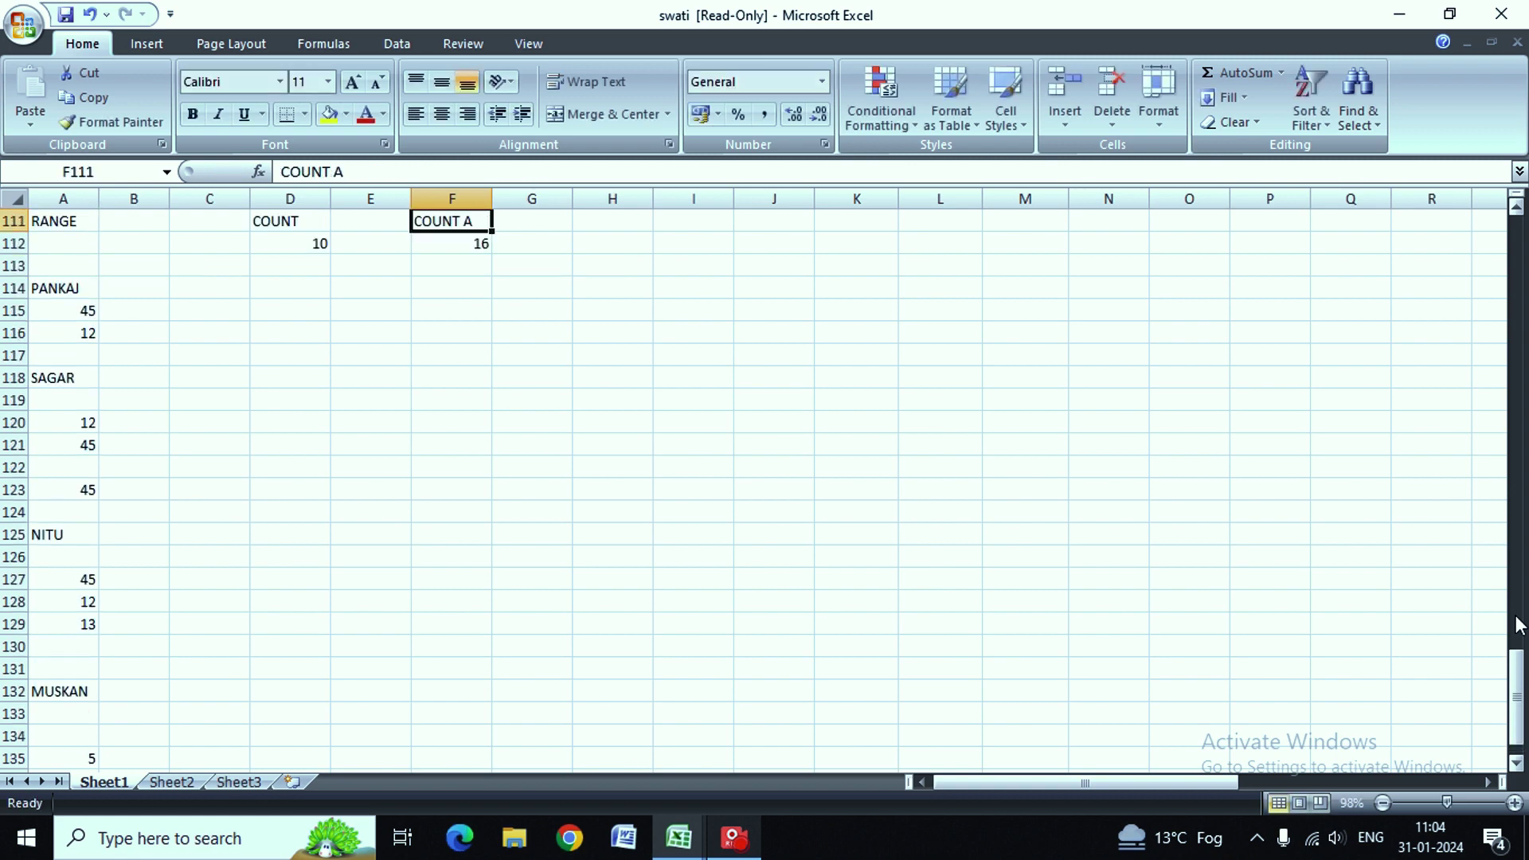
key("Down")
key("Down")
key("Down")
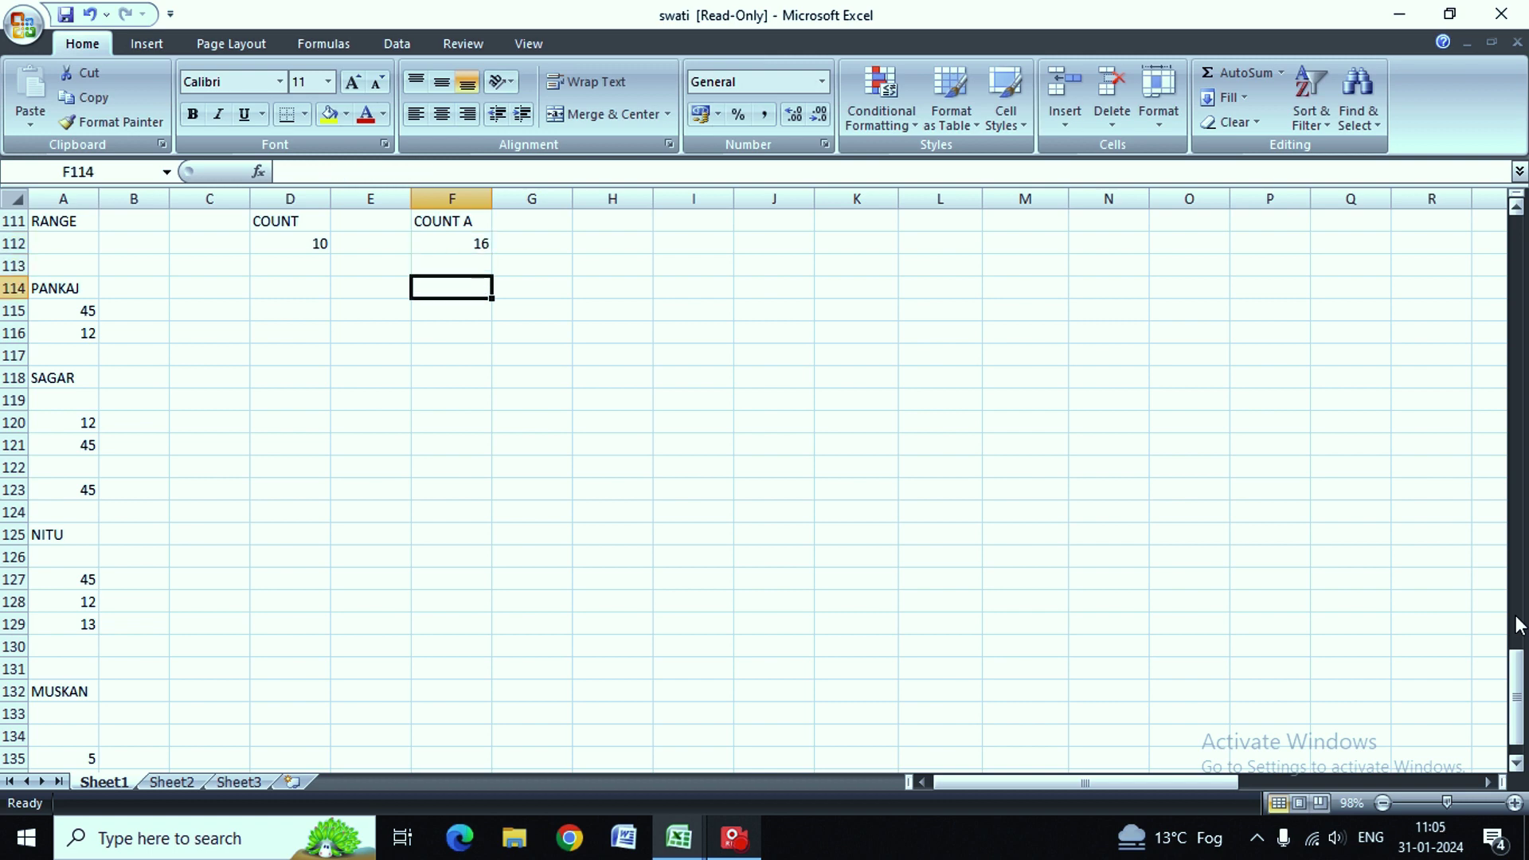
key("Left")
key("Left")
key("Left")
key("Down")
key("Left")
key("Left")
key("Down")
key("Down")
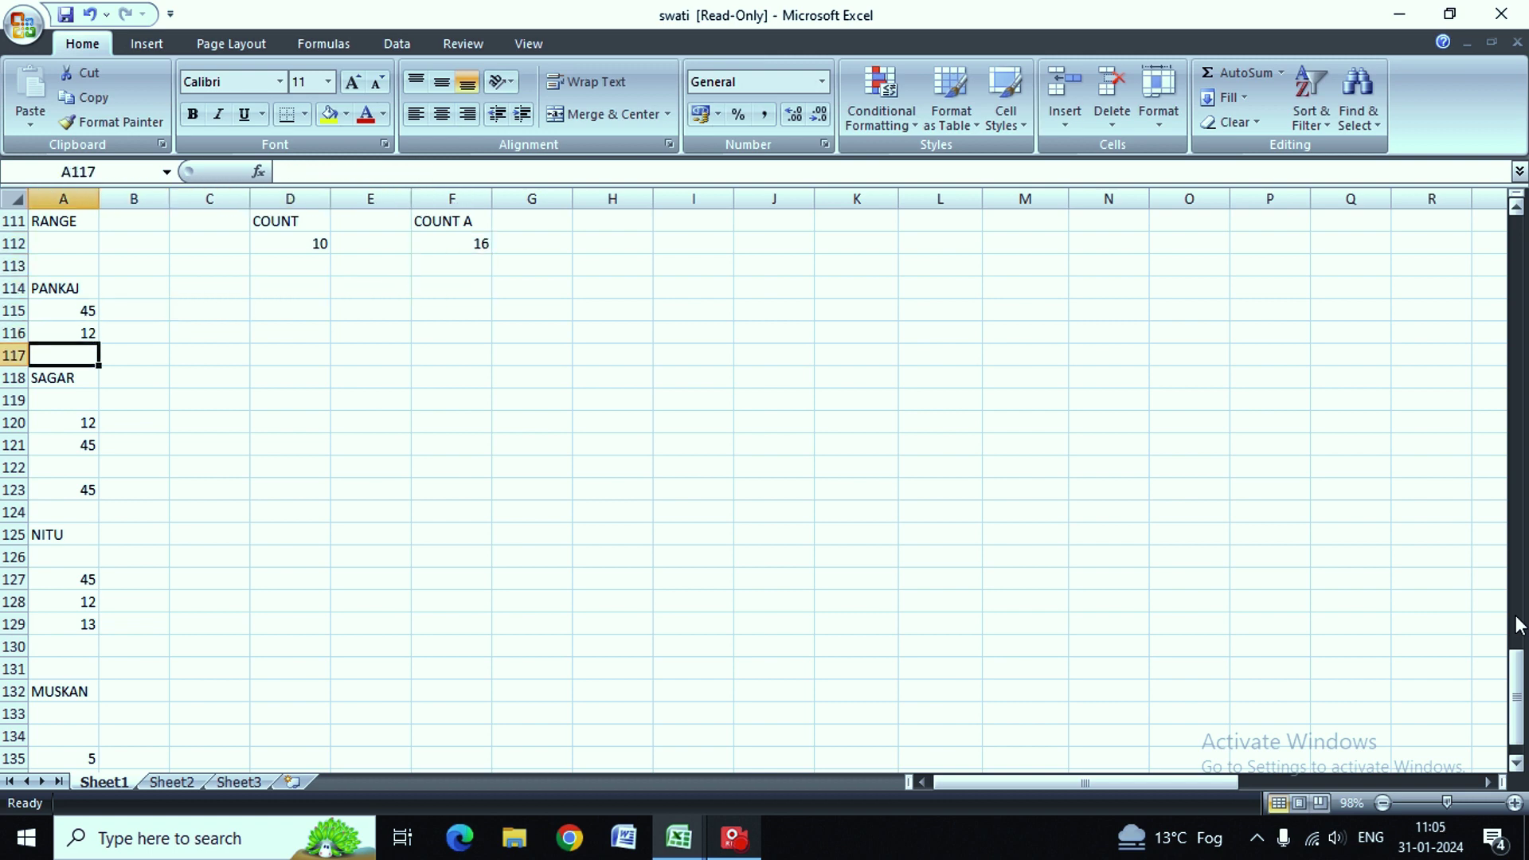
type("S")
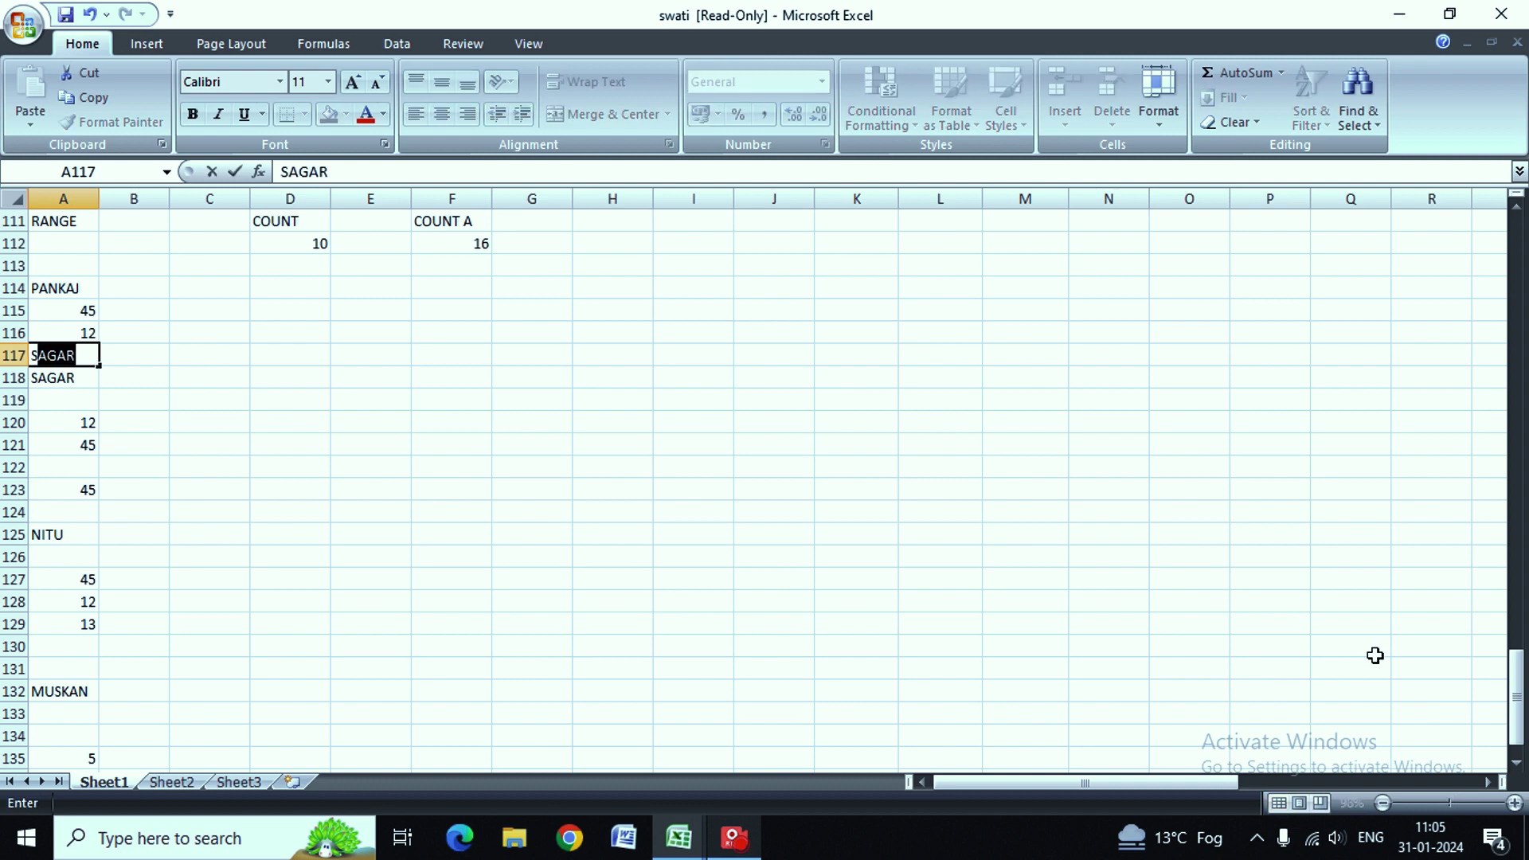
type("ACHI")
type("N")
key("Tab")
Step: Move to H111 for the next heading
key("Up")
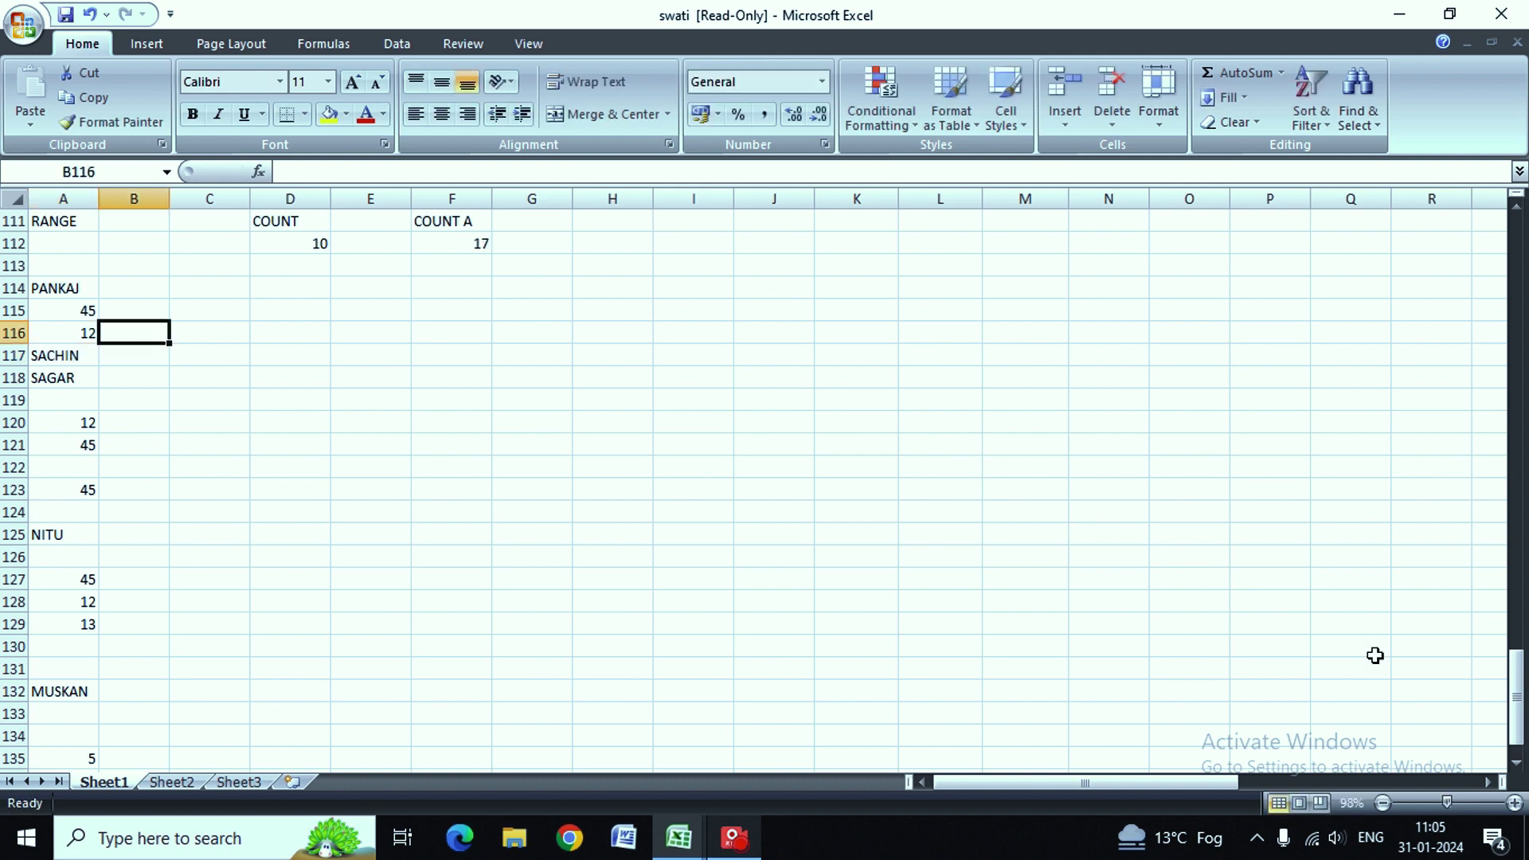
key("Right")
key("Right")
key("Right")
key("Up")
key("Up")
key("Up")
key("Up")
key("Right")
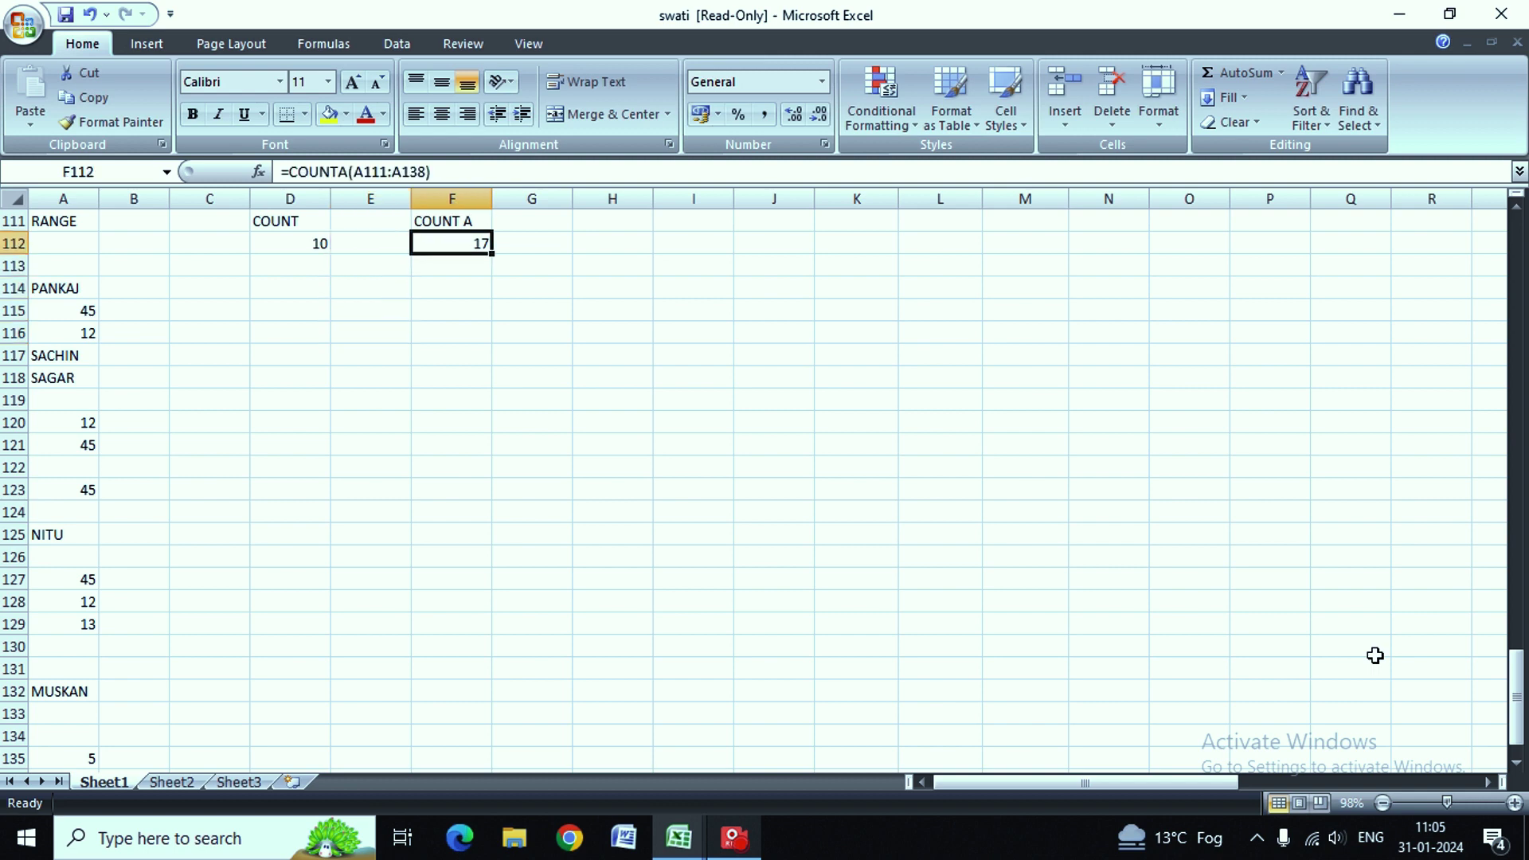
key("Right")
key("Up")
key("Right")
key("Up")
key("Right")
key("Right")
key("Down")
key("Left")
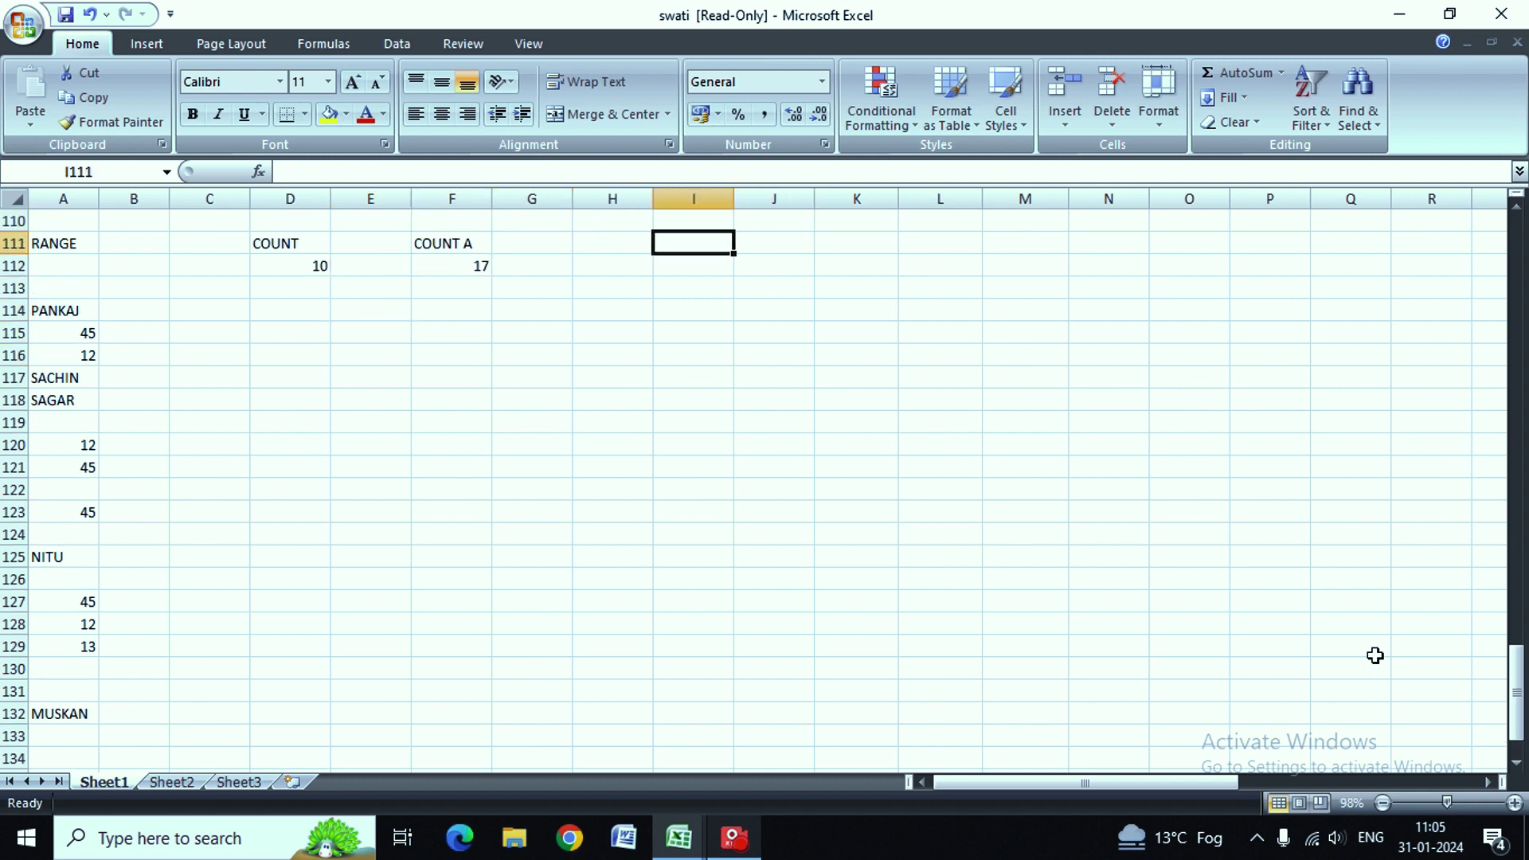
key("Left")
Step: Label H111 'COUNT BLANK' and move to H112 below it
type("COUNT ")
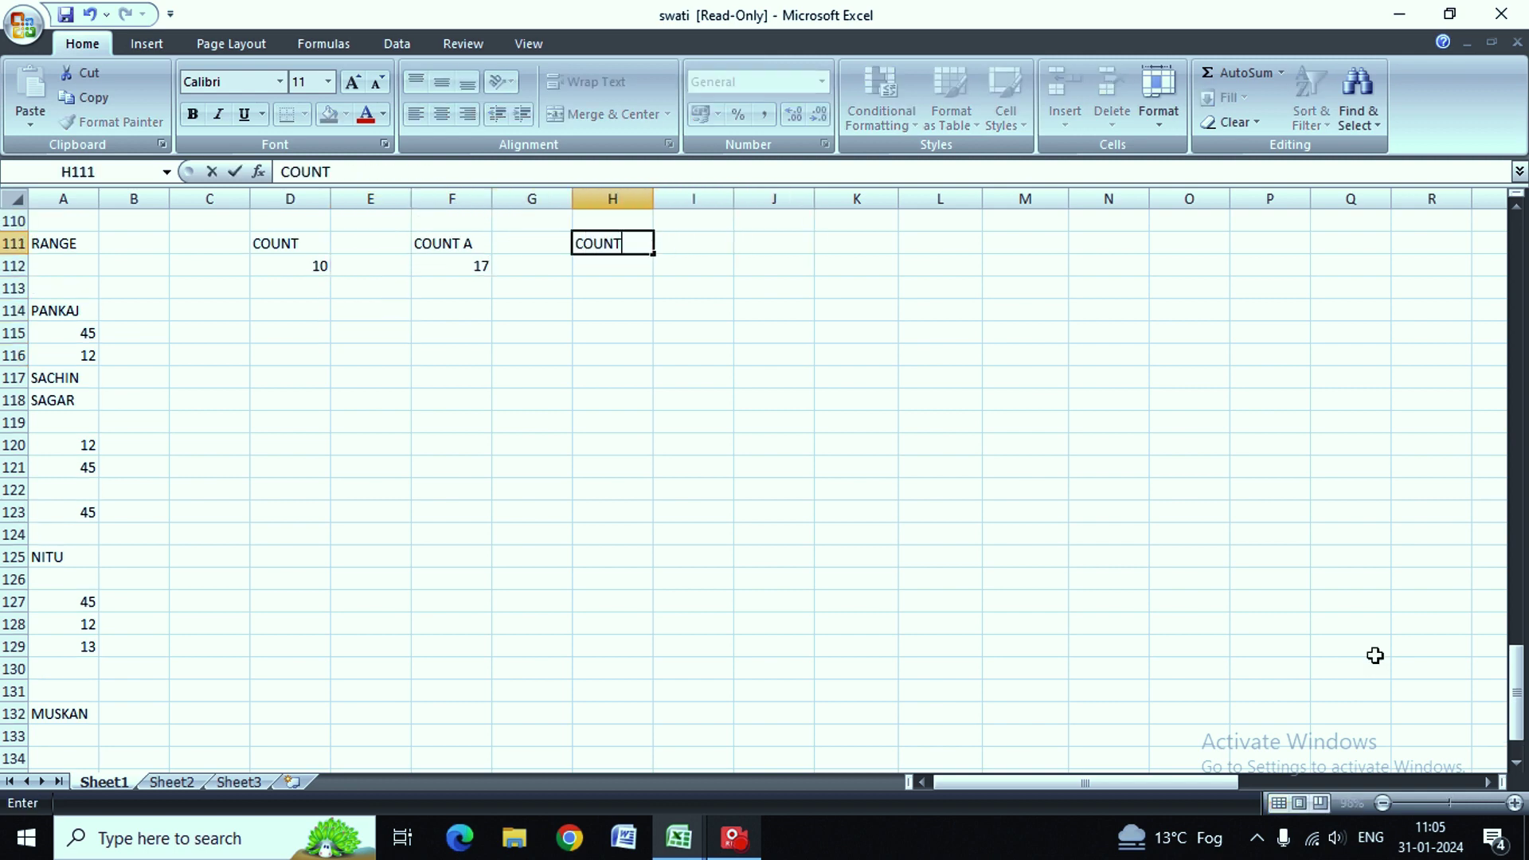
type("BLANK")
key("Left")
key("Left")
key("Left")
key("Left")
key("Left")
key("Left")
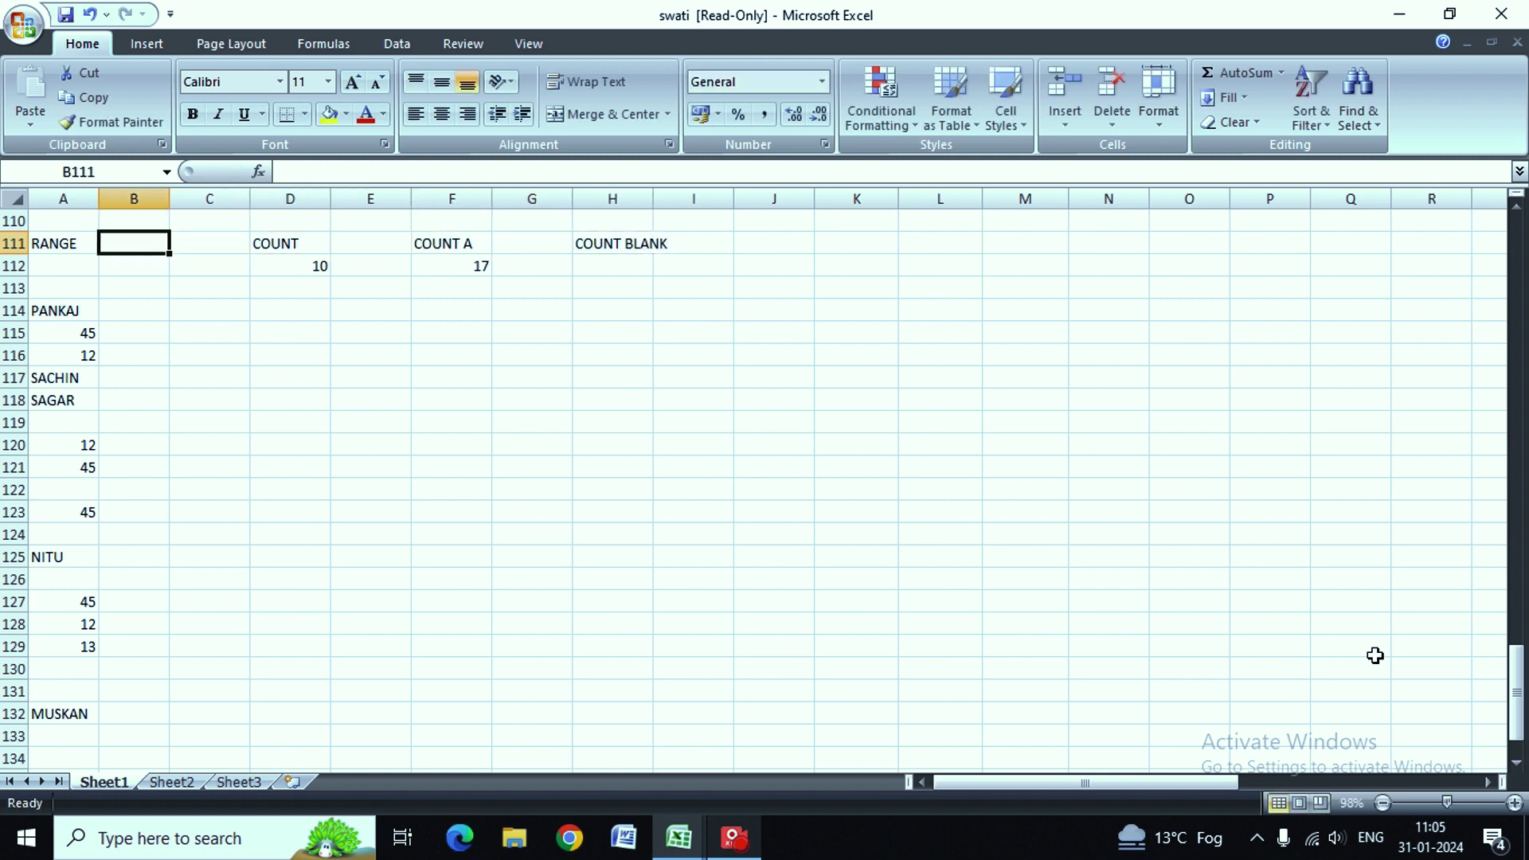
key("Left")
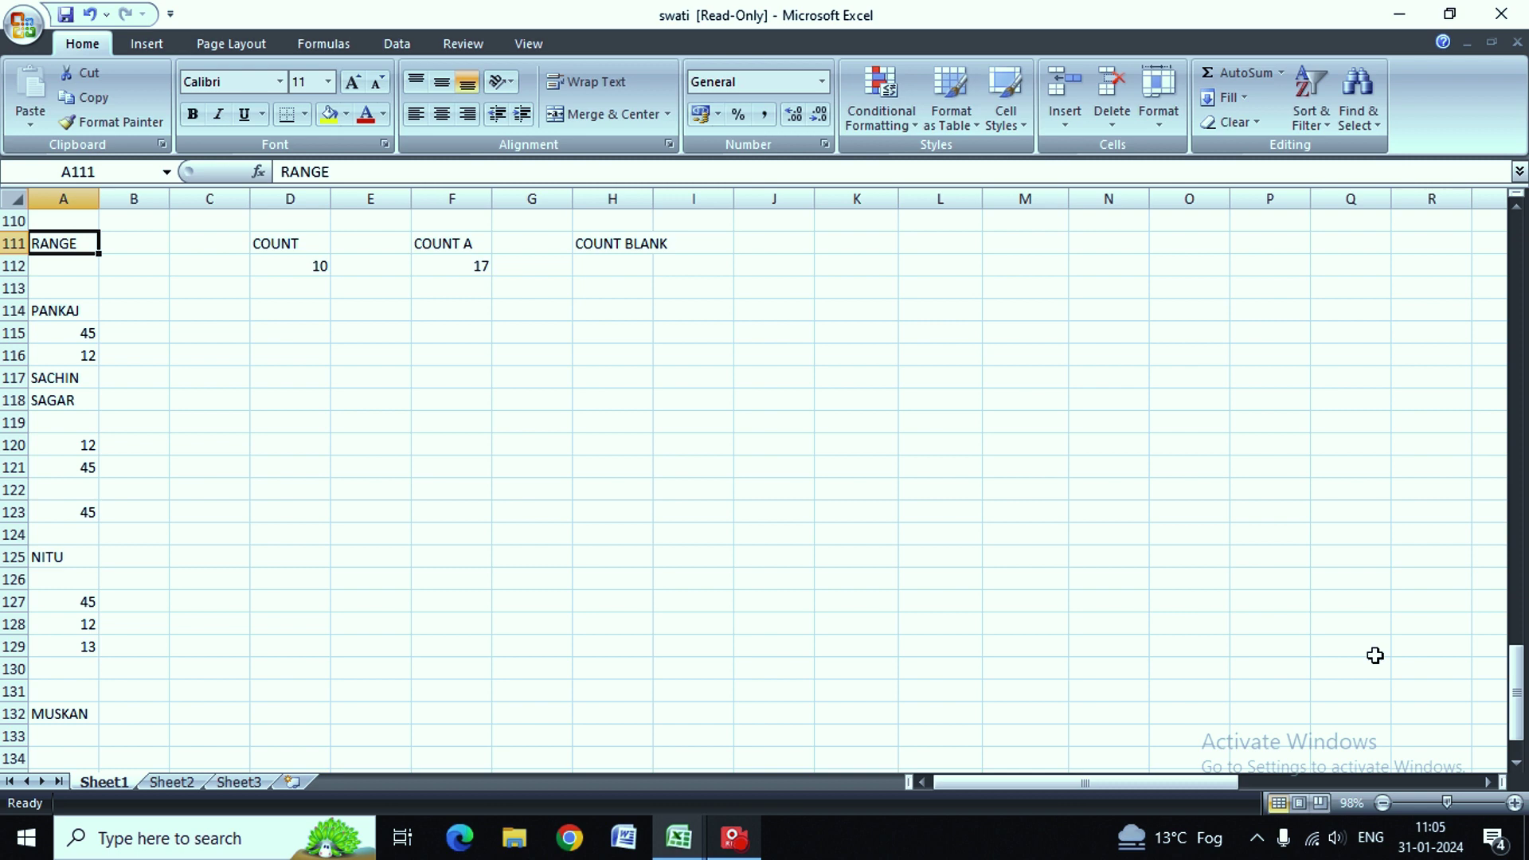
key("shift+Down")
key("shift+Down")
key("shift+Down")
key("shift+Down")
key("shift+Down")
key("shift+Down")
key("shift+Down")
key("shift+Down")
key("shift+Down")
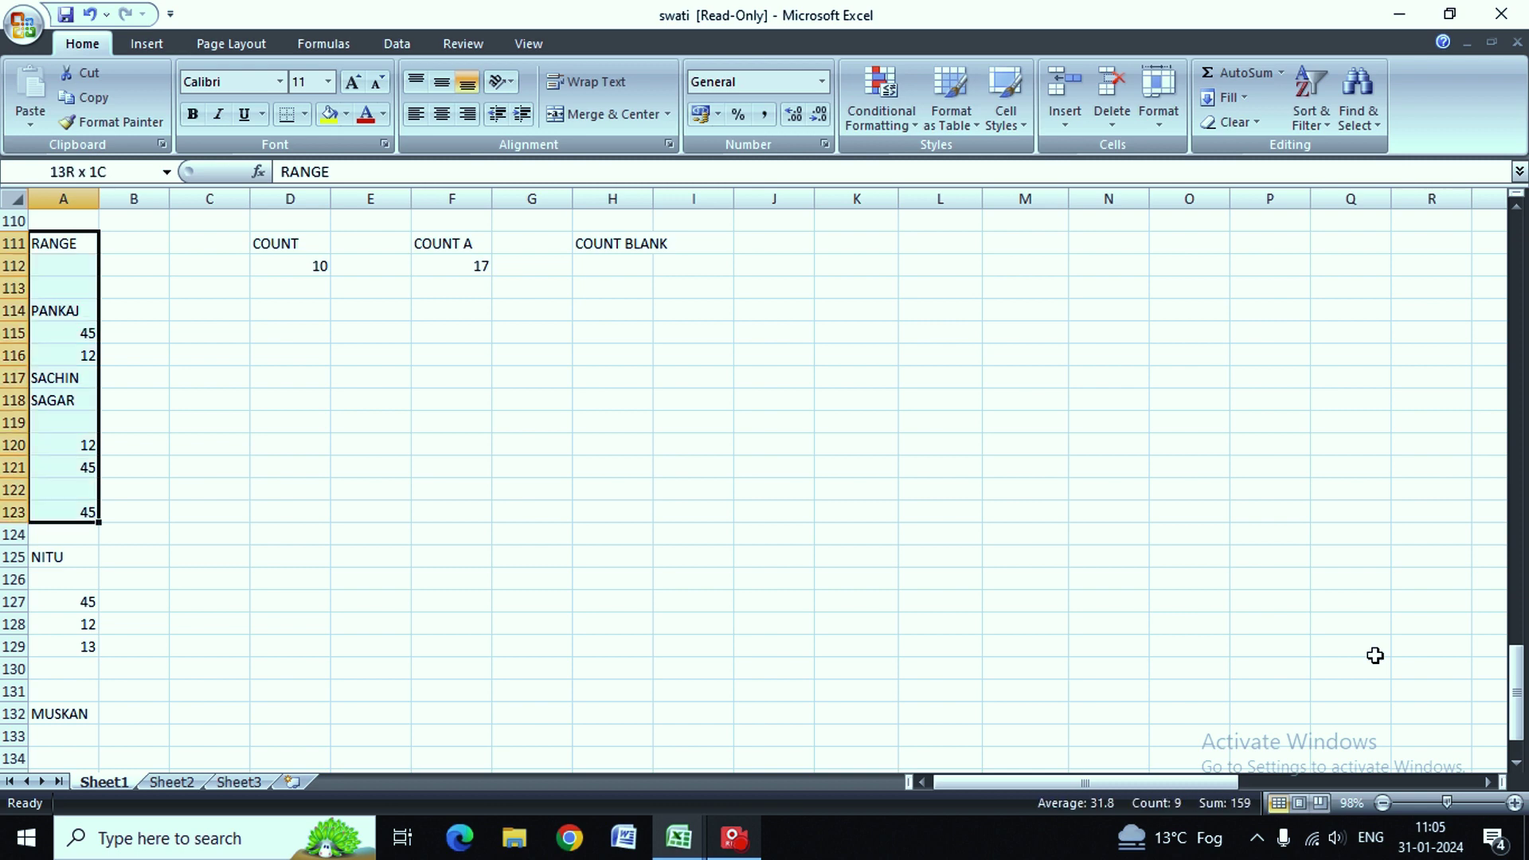
key("shift+Down")
key("shift+Down")
key("shift+Down")
key("Right")
key("Right")
key("Right")
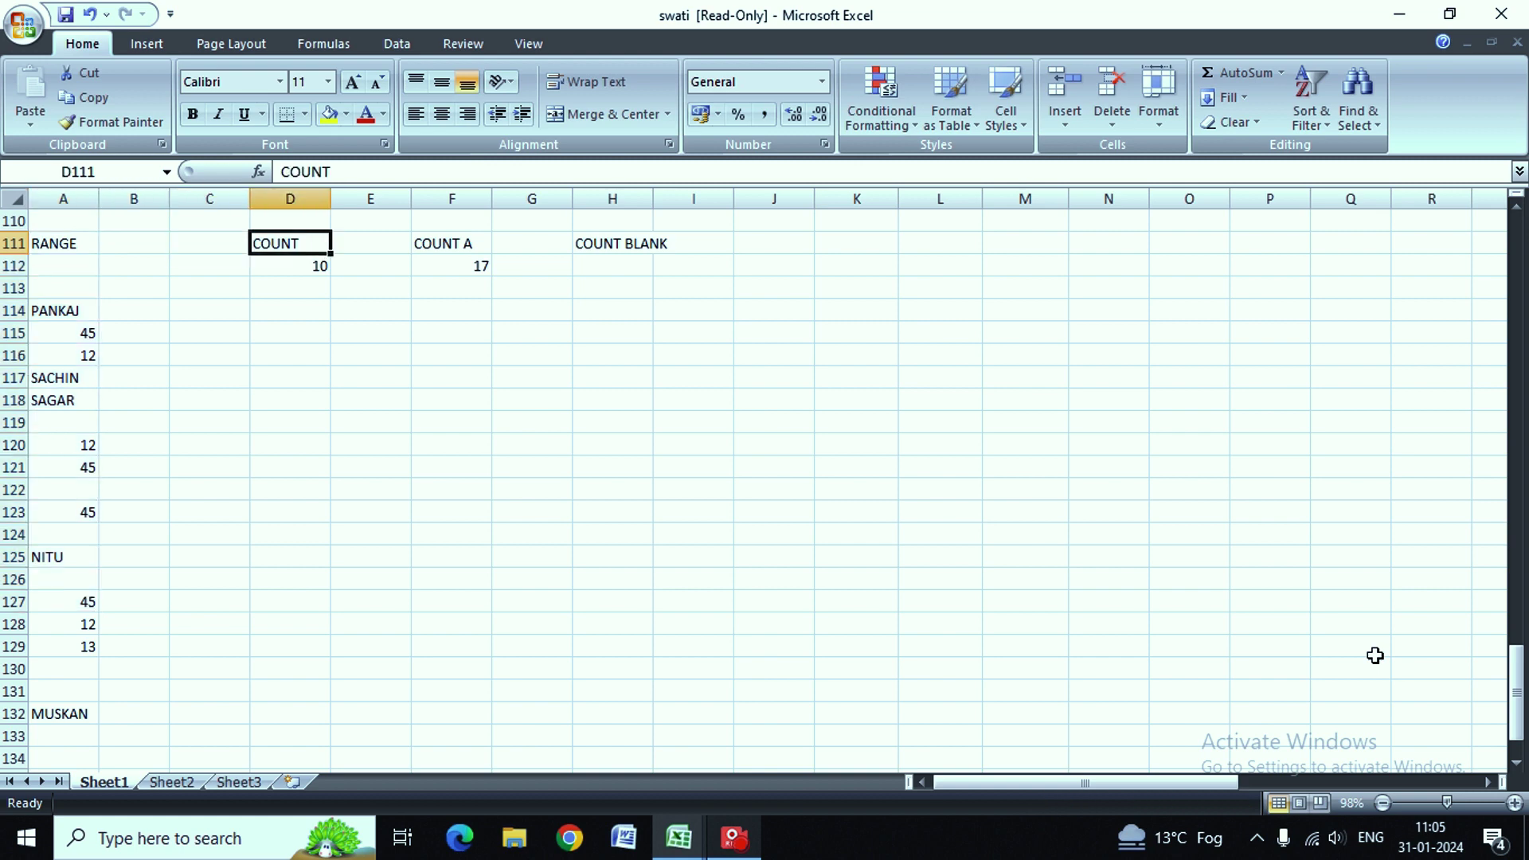
key("Right")
key("Right")
key("Down")
key("Right")
key("Right")
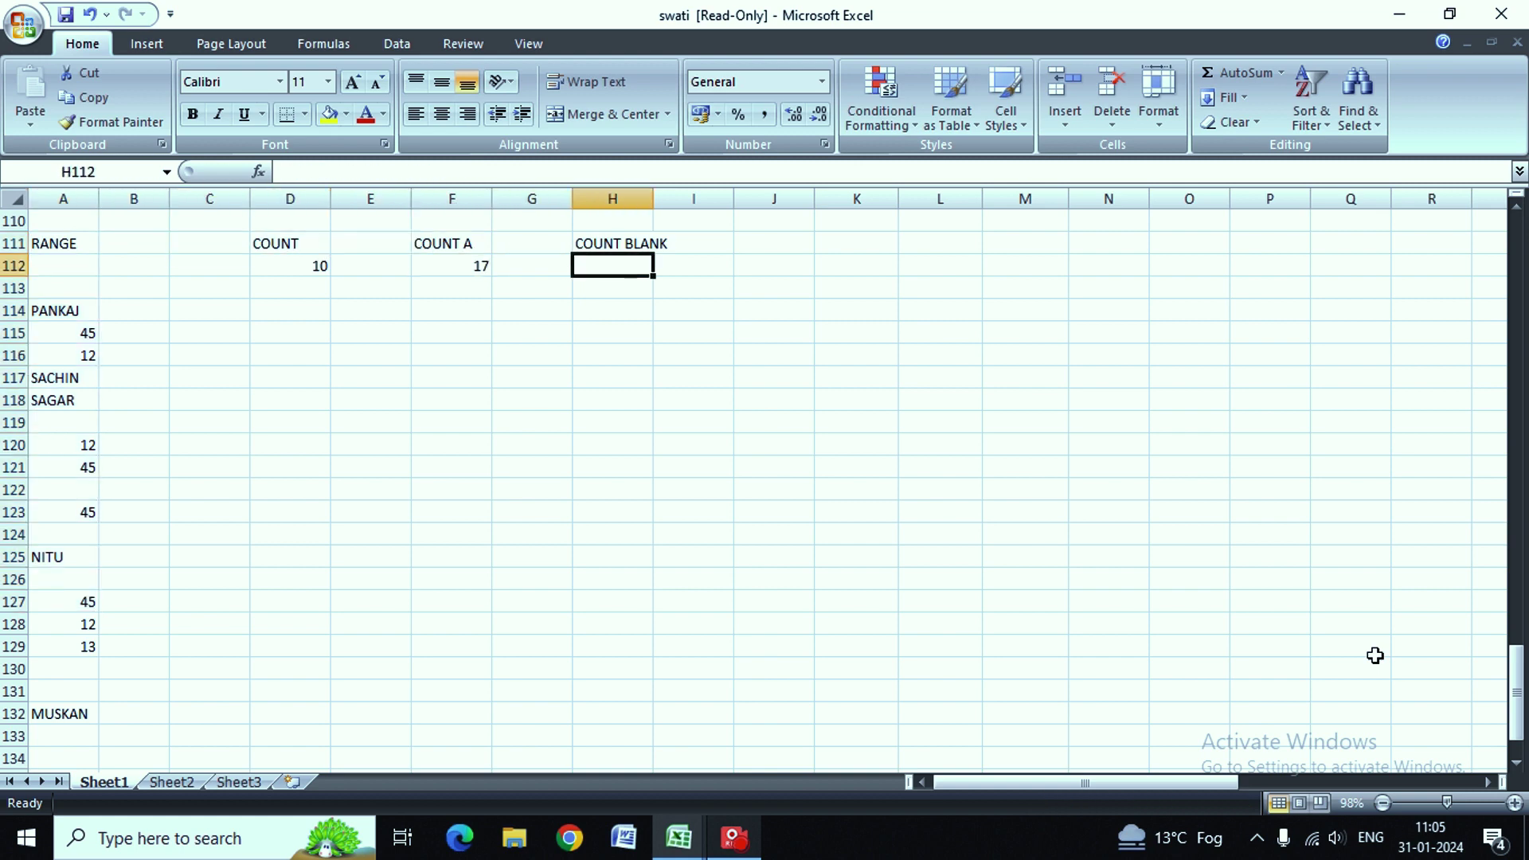
Step: Start a COUNTBLANK formula in H112
type("=COU")
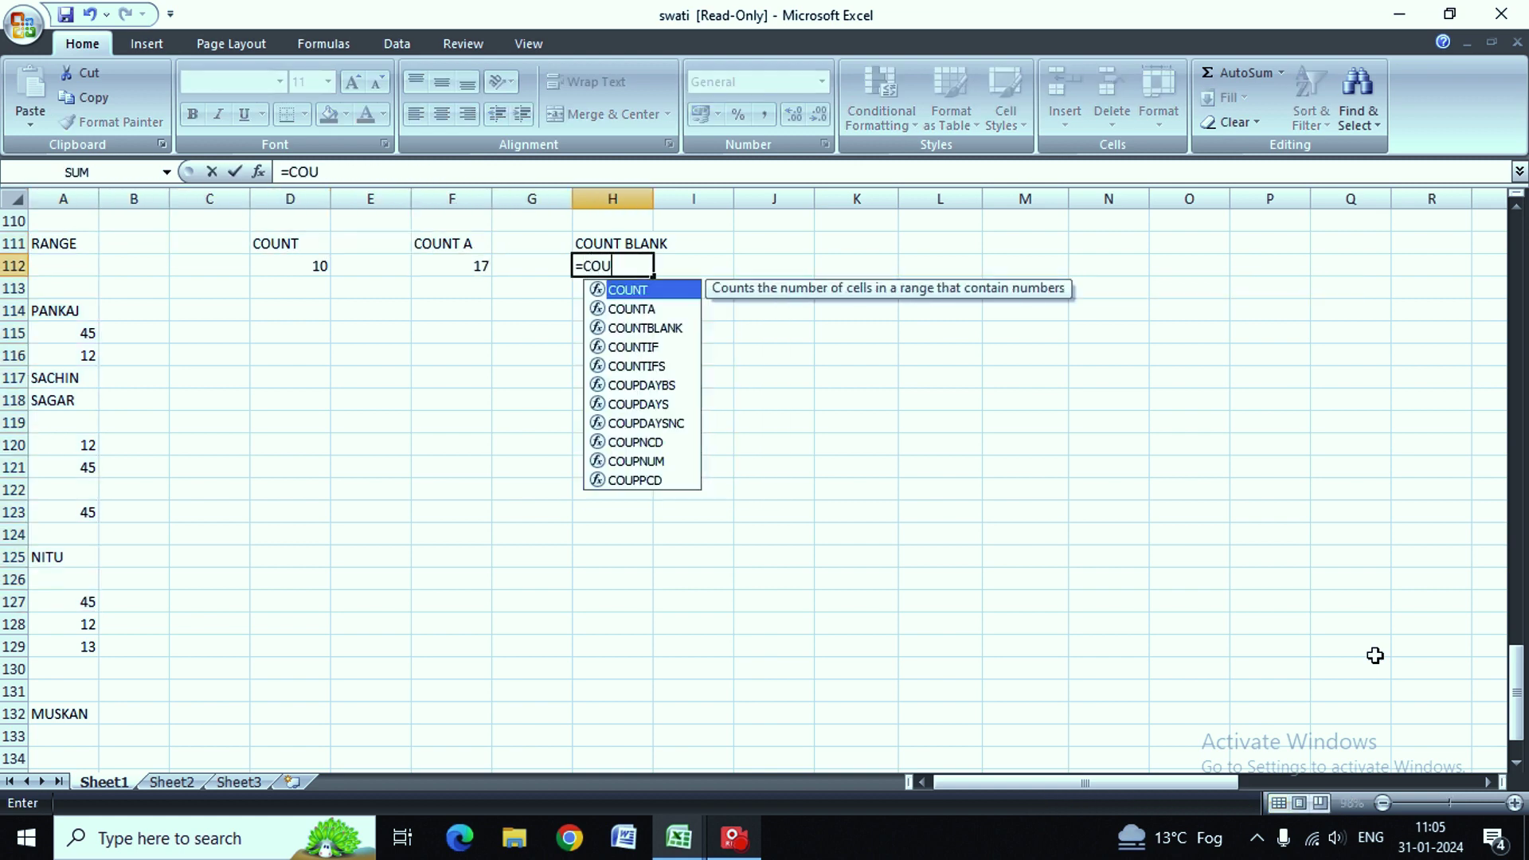
type(" N")
key("BackSpace")
key("BackSpace")
key("Down")
key("Down")
key("Tab")
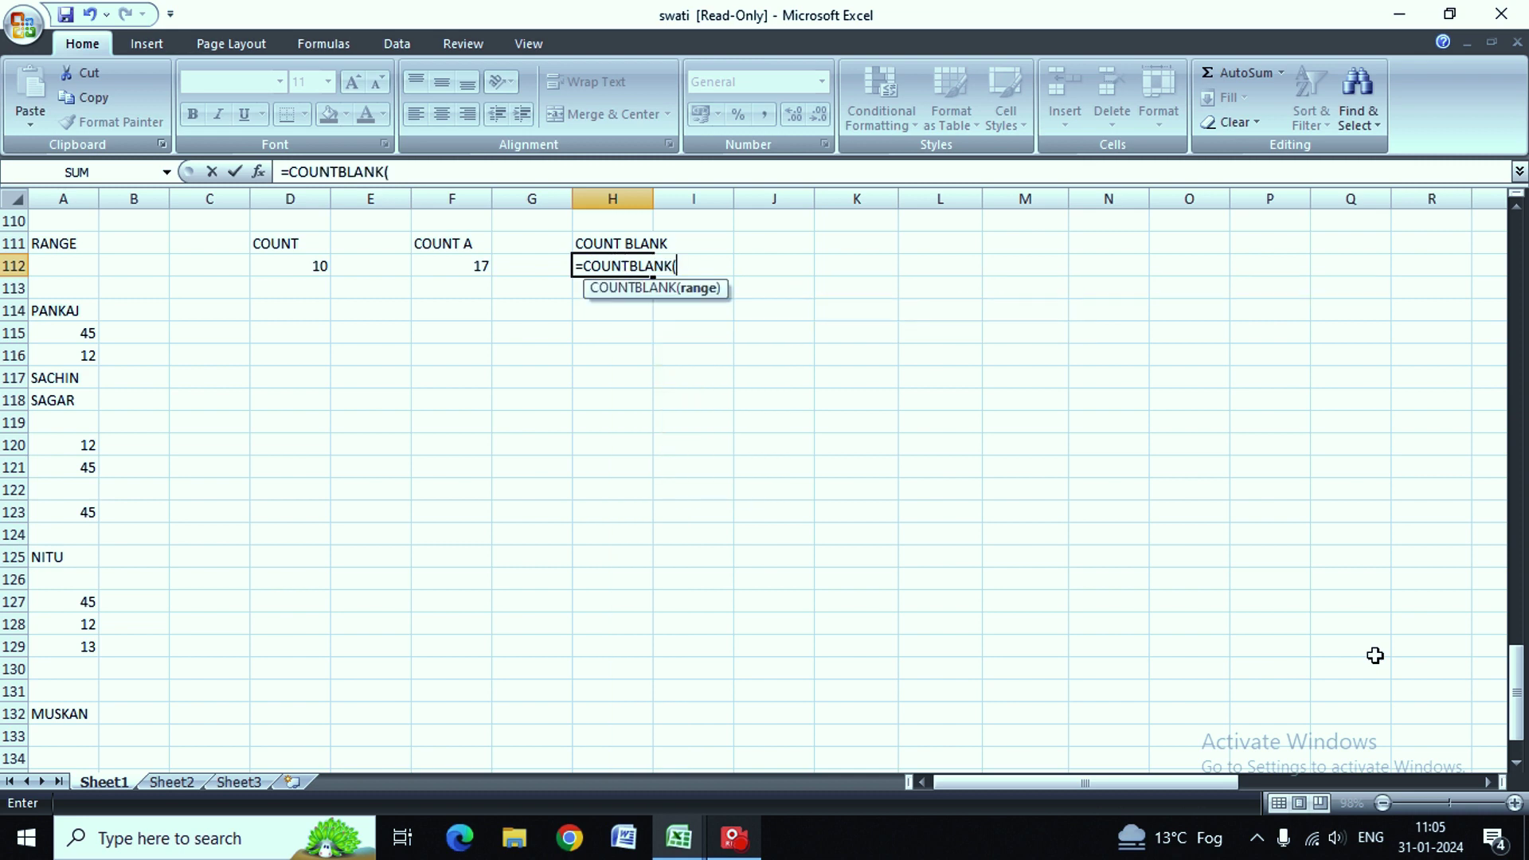
key("Left")
key("Left")
key("Left")
key("Left")
key("Left")
key("Left")
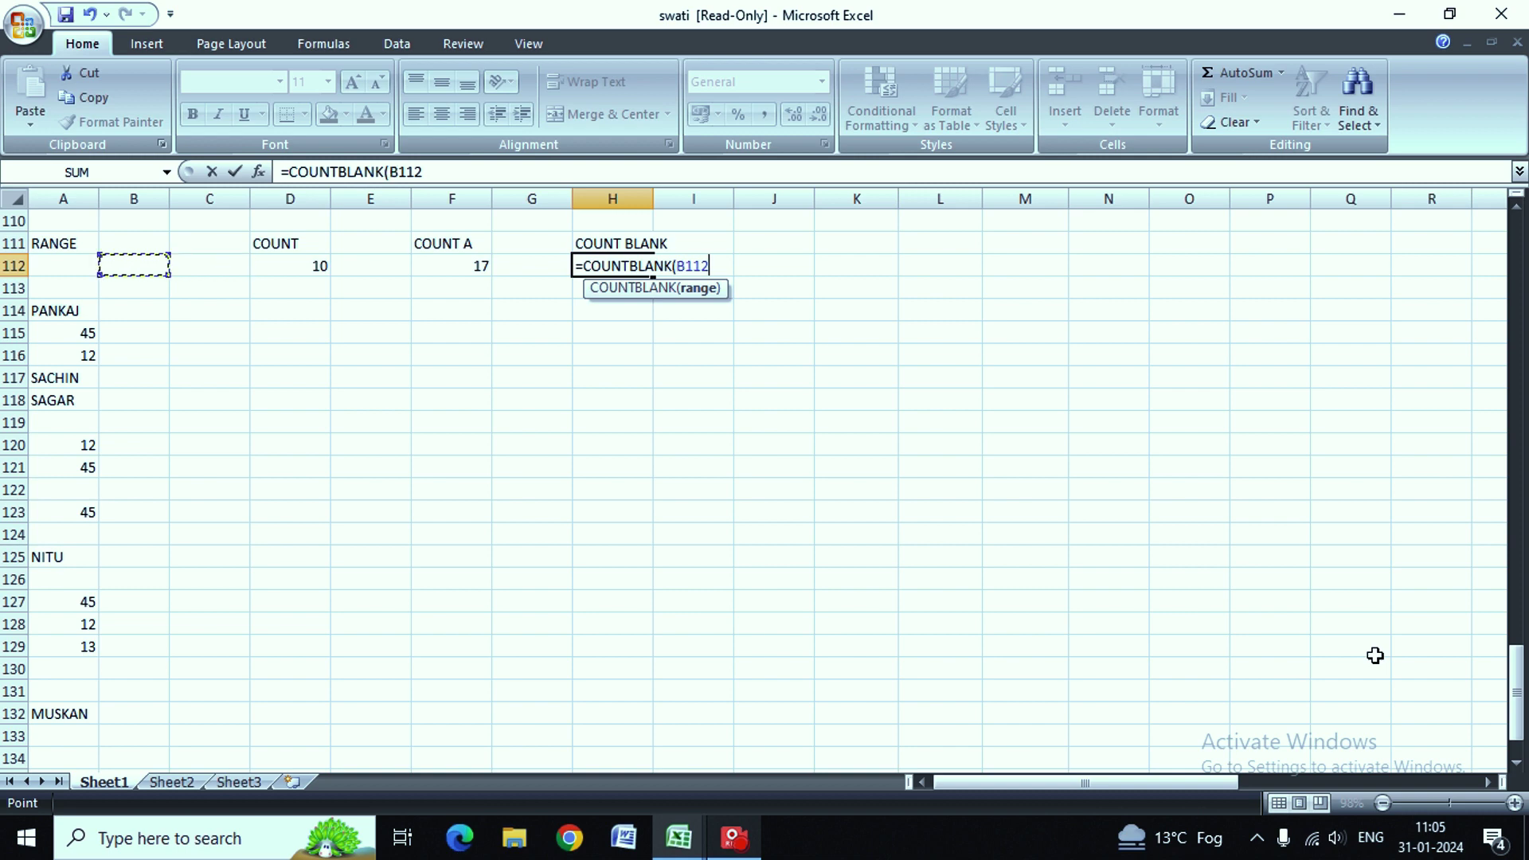
key("Up")
key("Left")
Step: Finish it as =COUNTBLANK(A111:A138), returning 11, then go to empty cell A112
key("shift+Down")
key("shift+Down")
key("shift+Down")
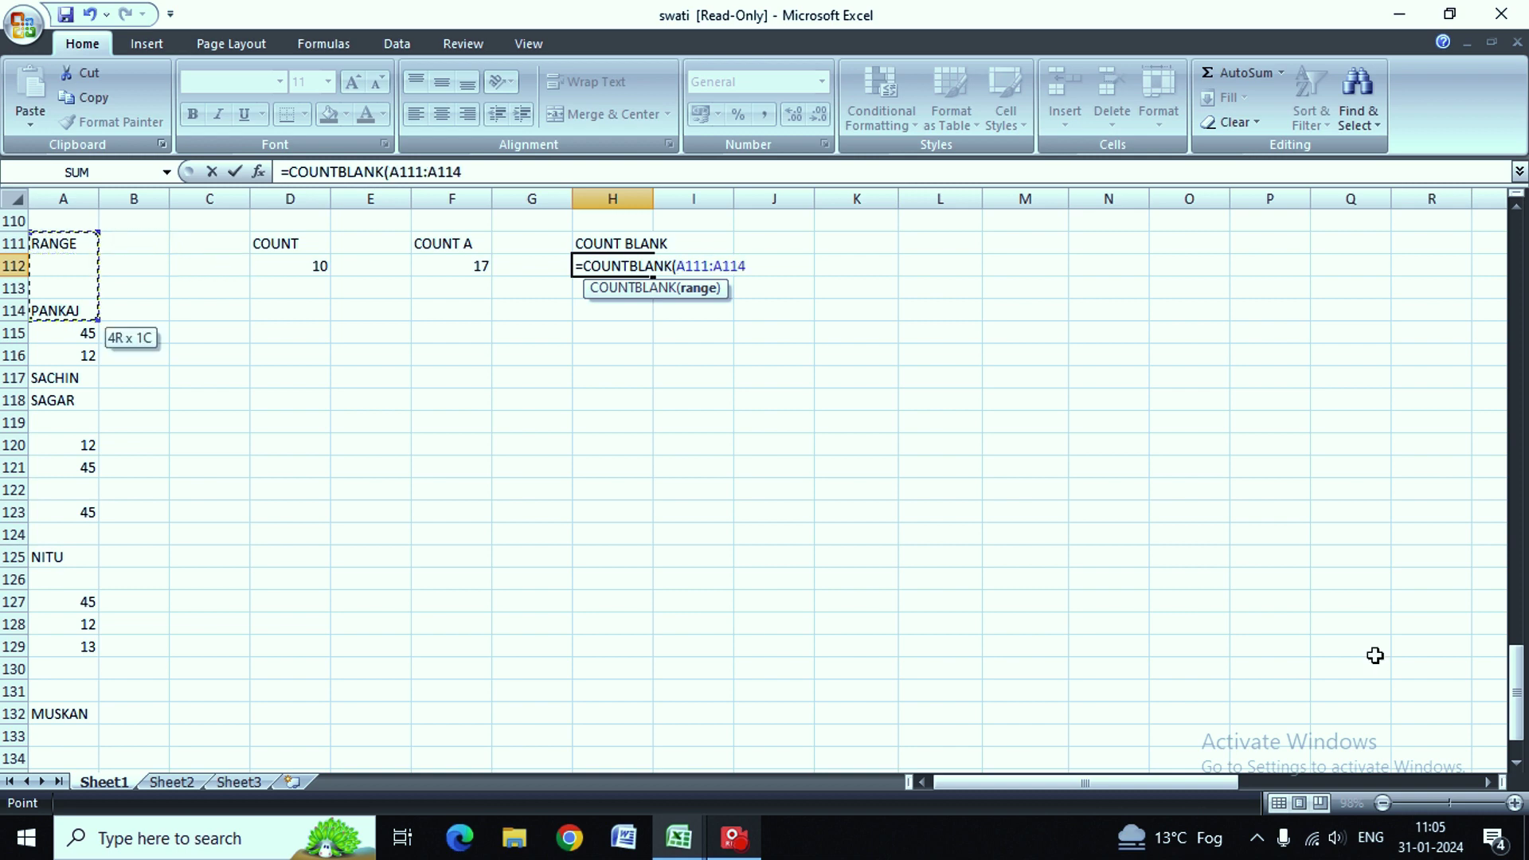
key("shift+Down")
key("shift+Down")
key("shift+Down")
key("shift+Down")
key("shift+Down")
key("shift+Down")
key("shift+Down")
key("shift+Down")
key("shift+Down")
key("shift+Down")
key("shift+Down")
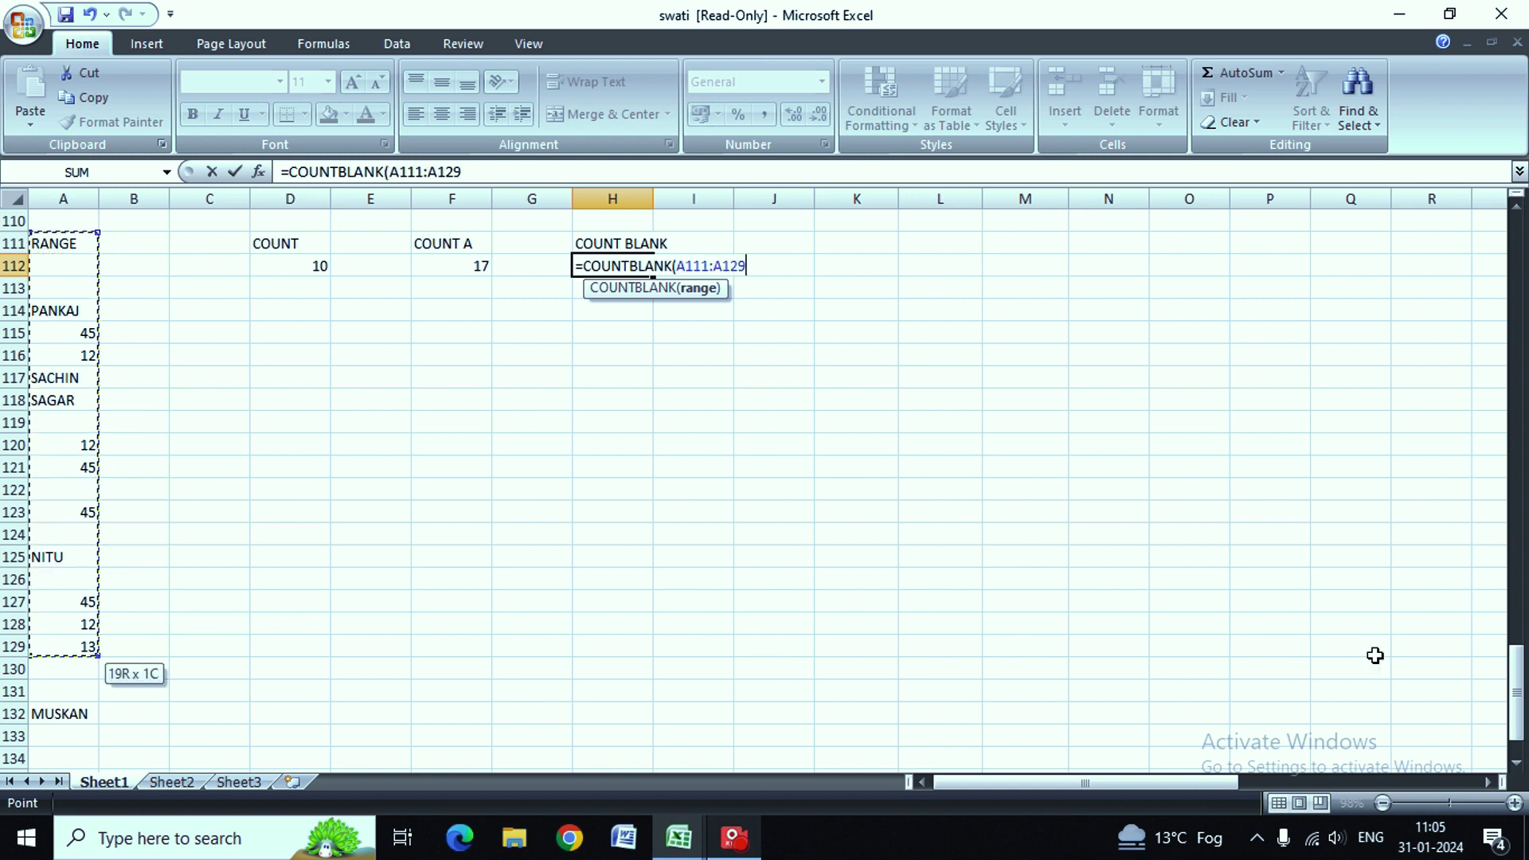
key("shift+Down")
key("shift+Down")
key("shift+Down")
key("shift+Down")
key("shift+Down")
key("shift+Down")
key("shift+Down")
key("shift+Down")
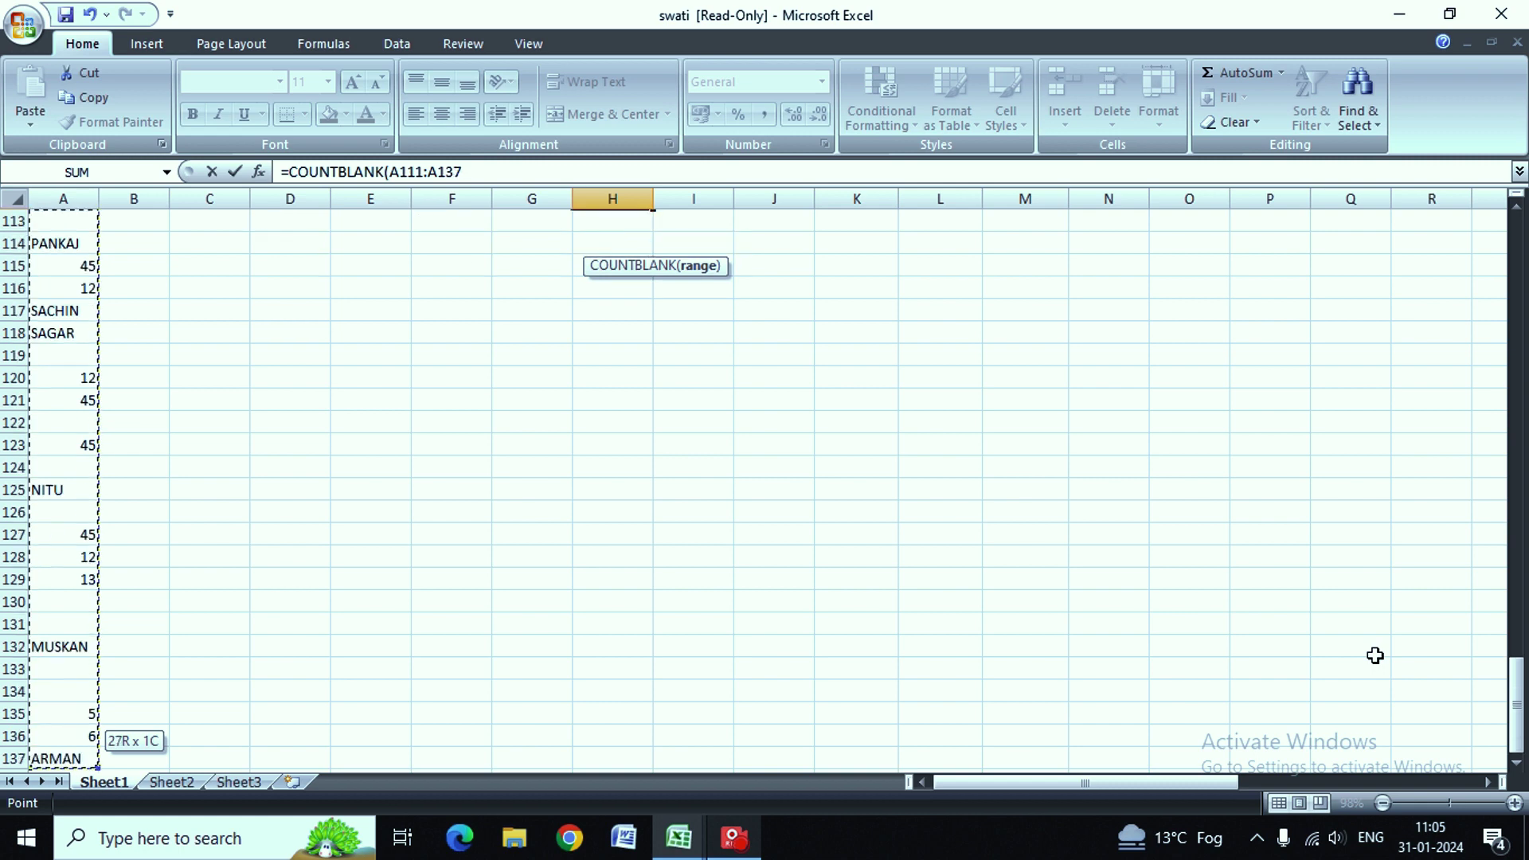
key("ctrl+shift+Down")
key("ctrl+shift+Up")
key("ctrl+shift+Down")
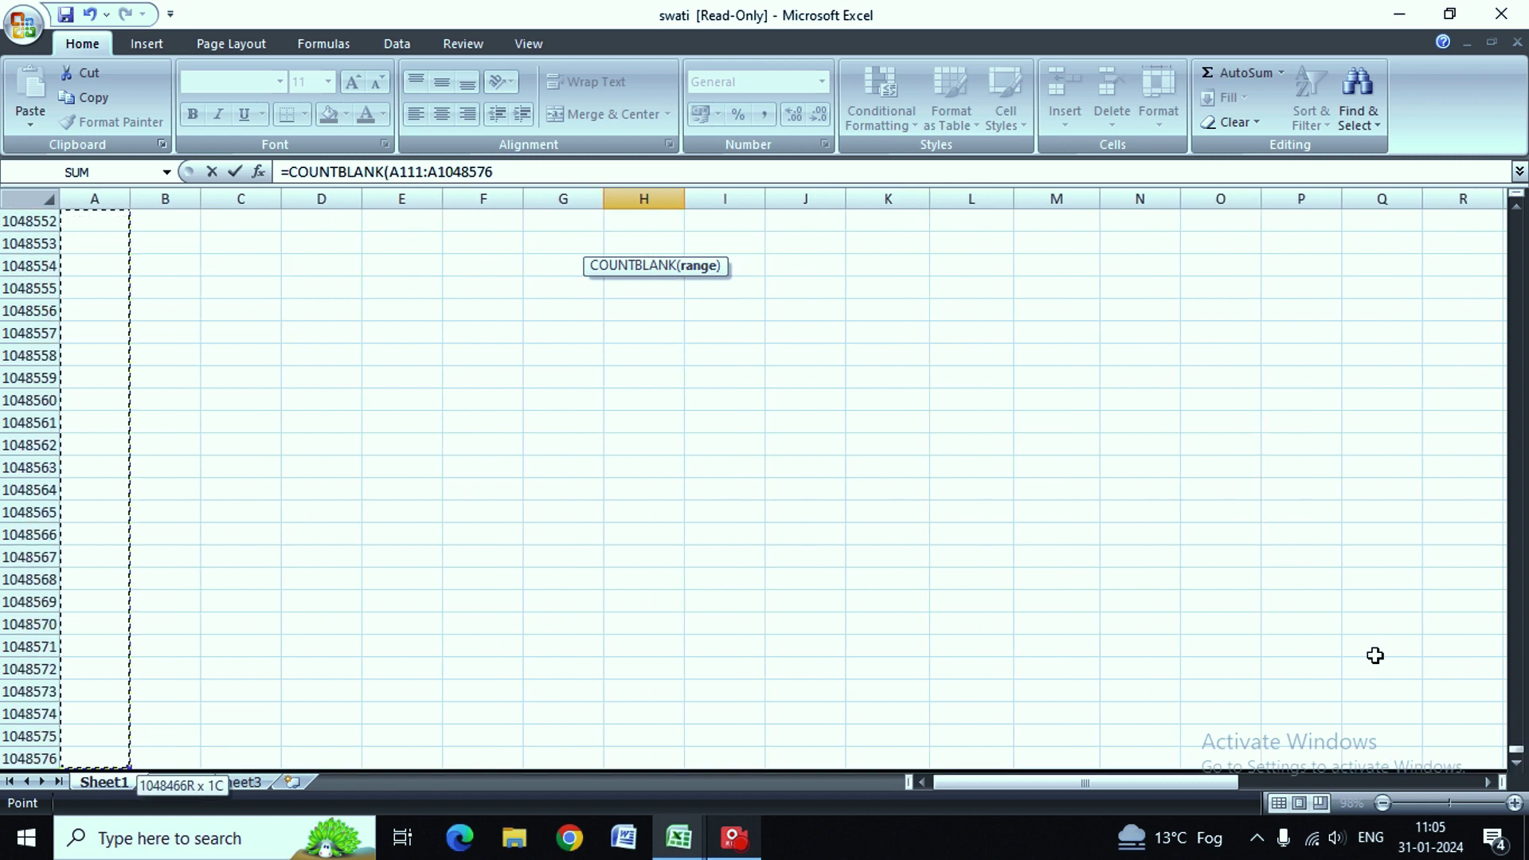
key("ctrl+shift+Up")
key("shift+Down")
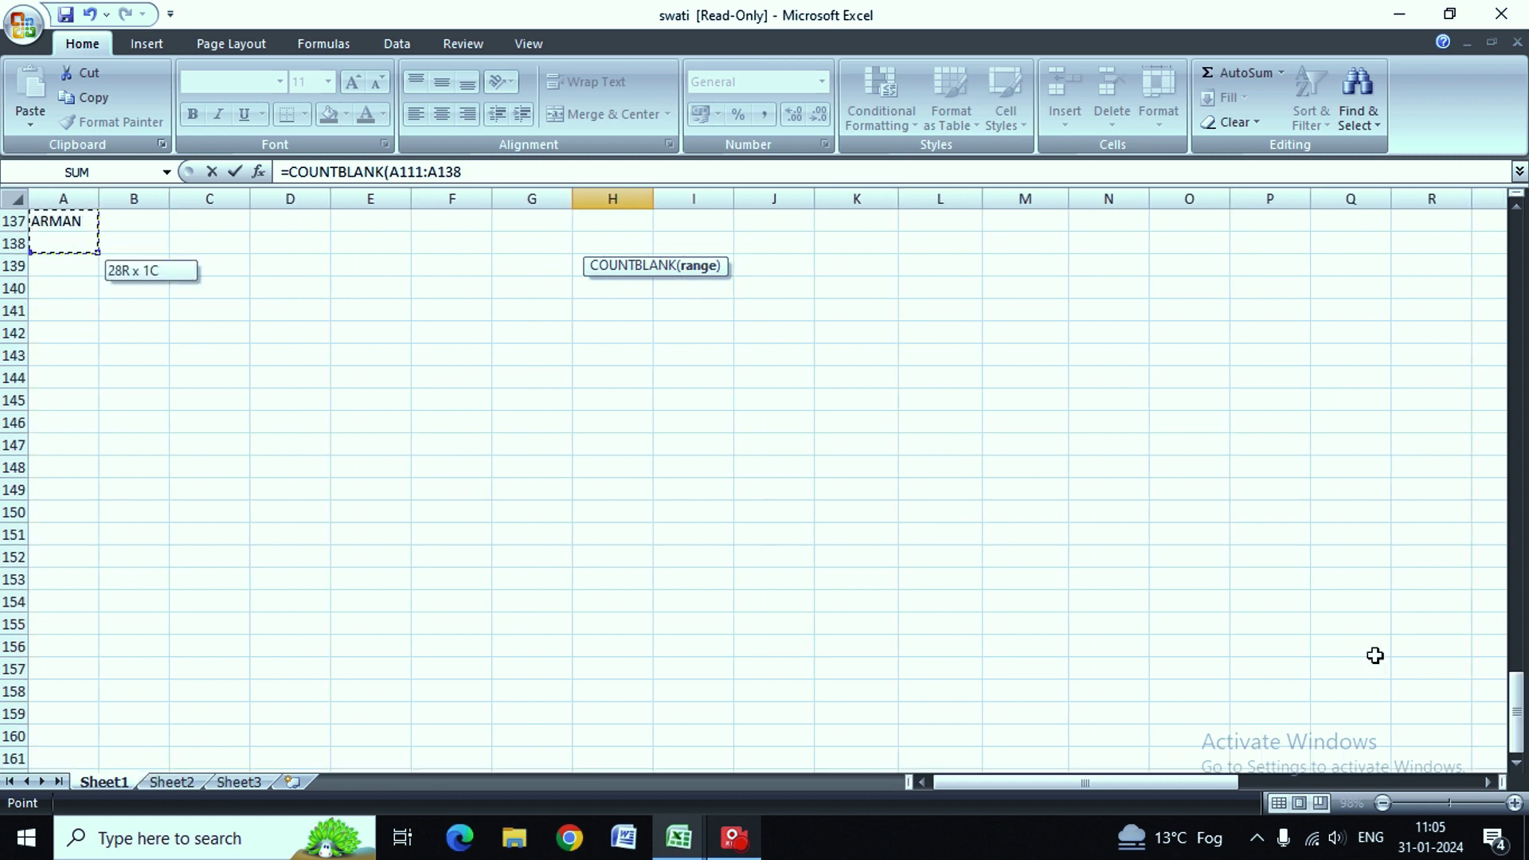
type(")")
key("Return")
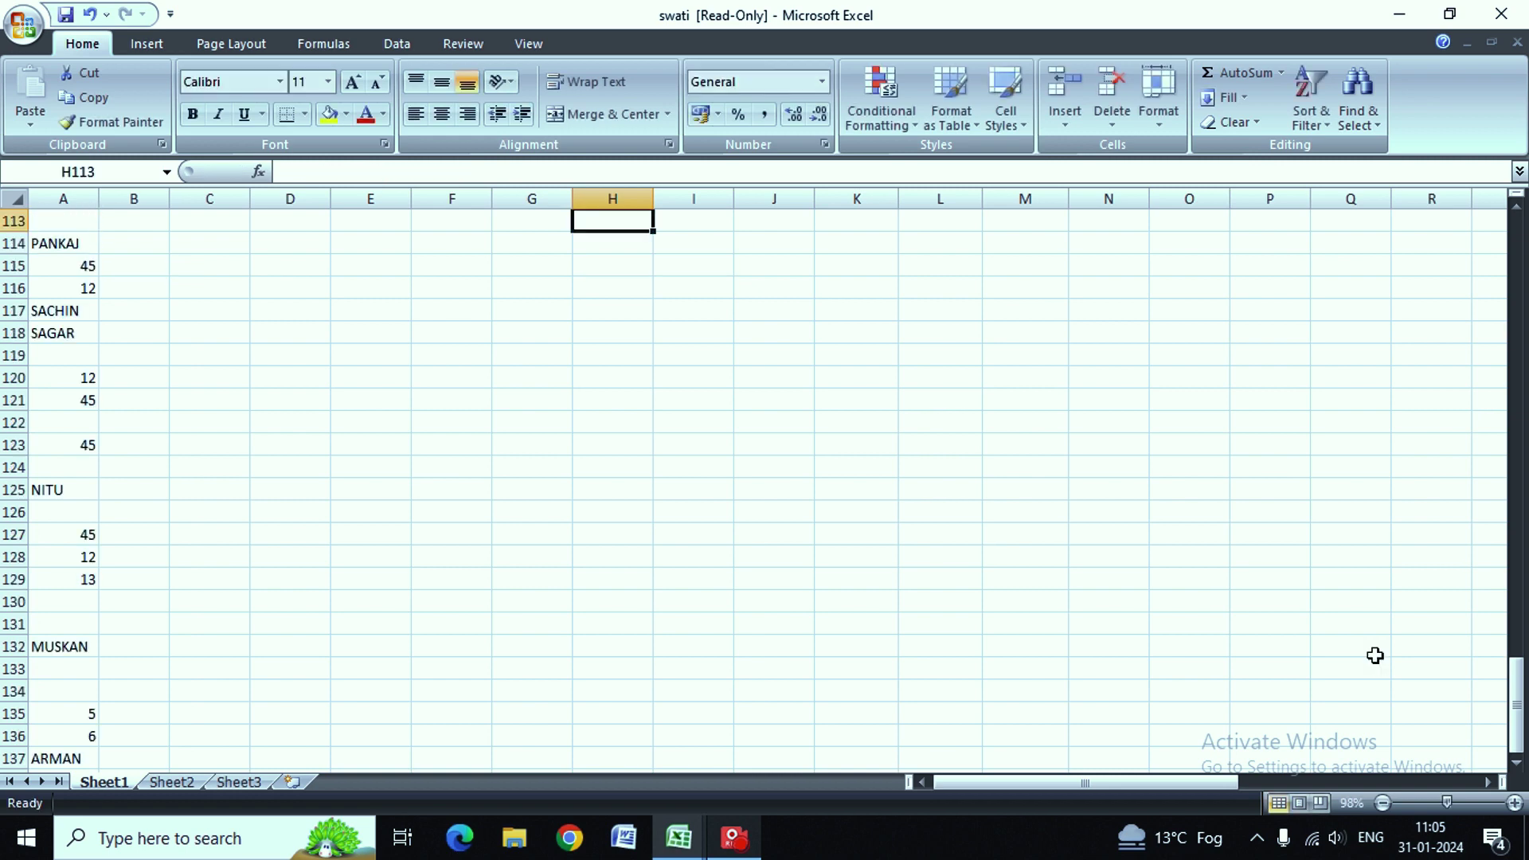
key("Up")
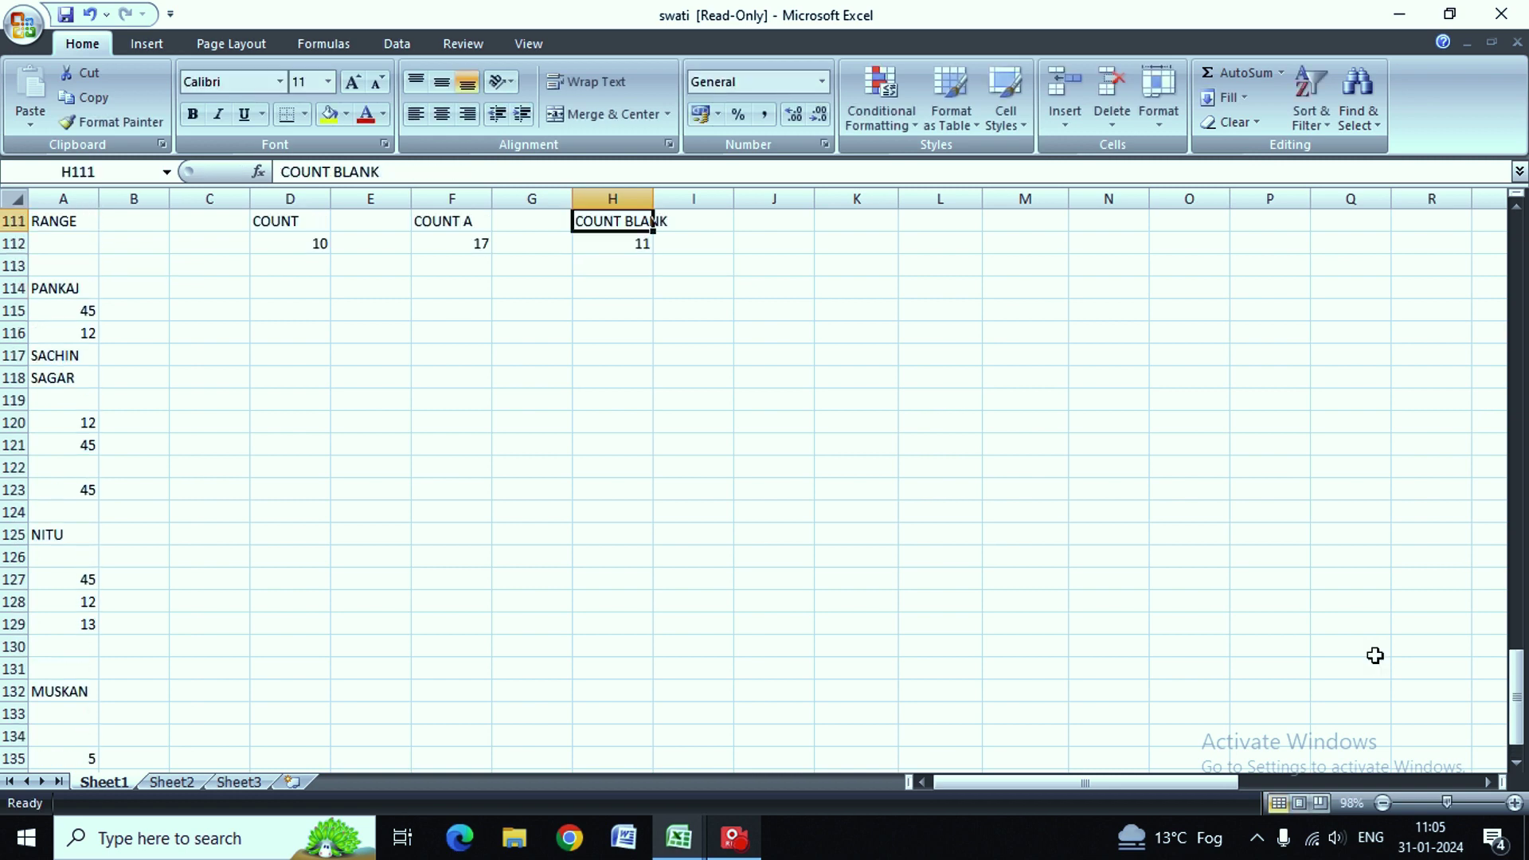
key("Left")
key("Left")
key("Left")
key("Left")
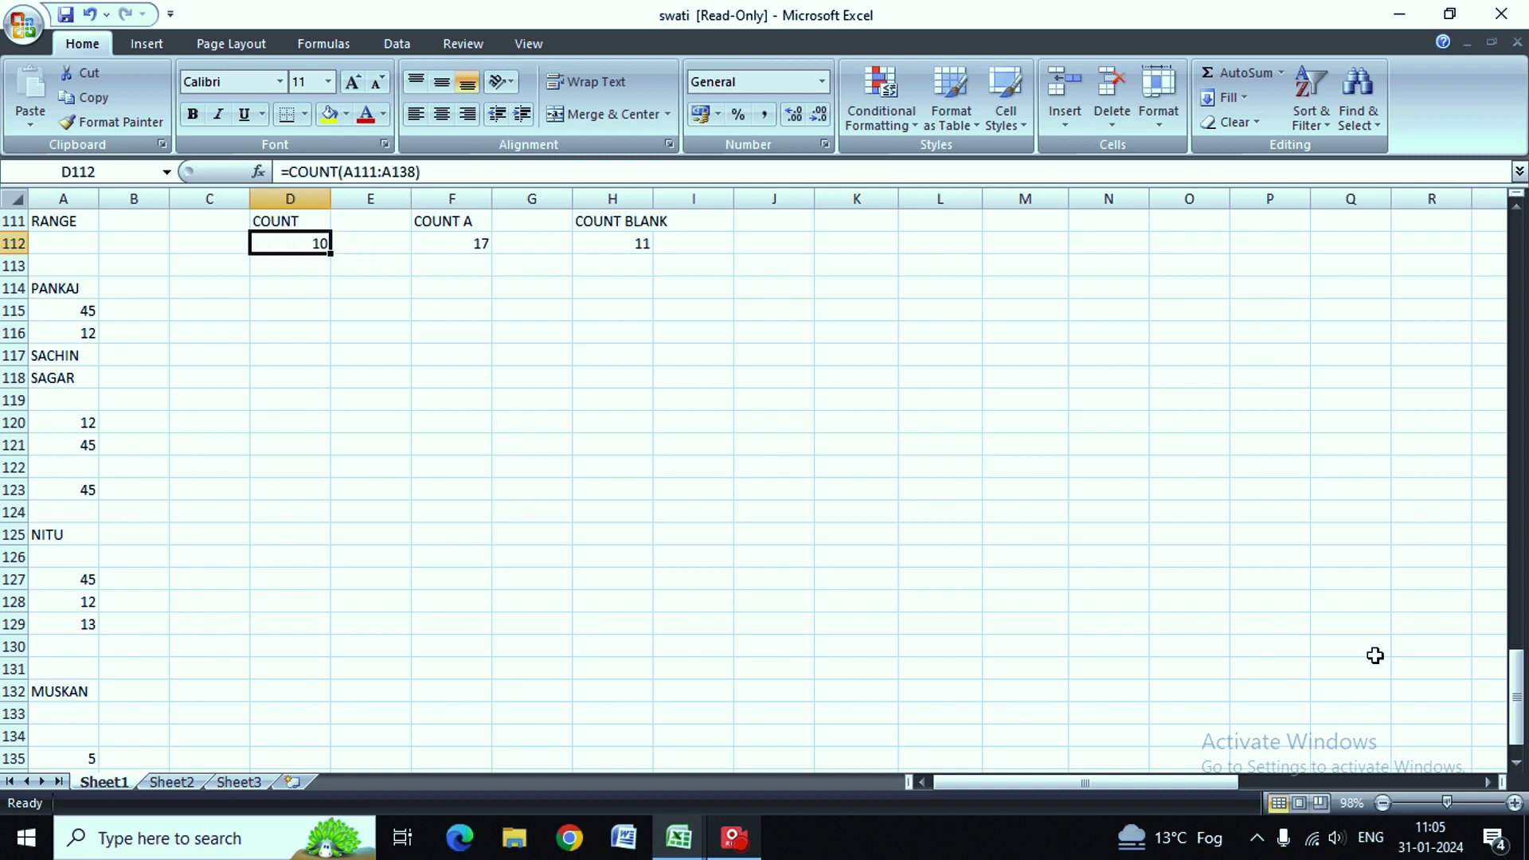
key("Left")
key("Left")
key("Left")
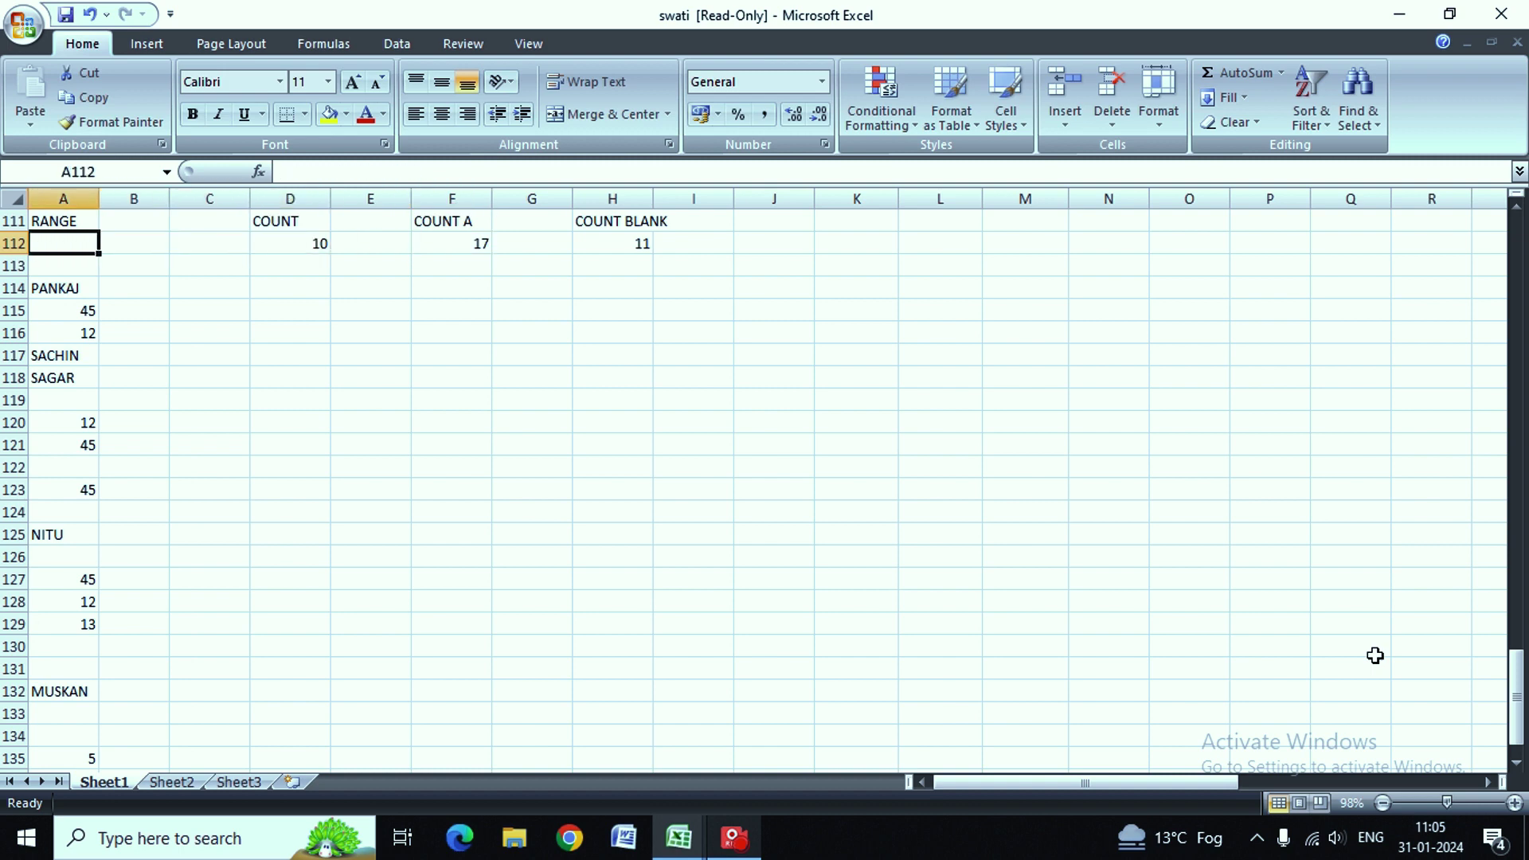
Step: Enter 45 into the empty cell A112
type("45")
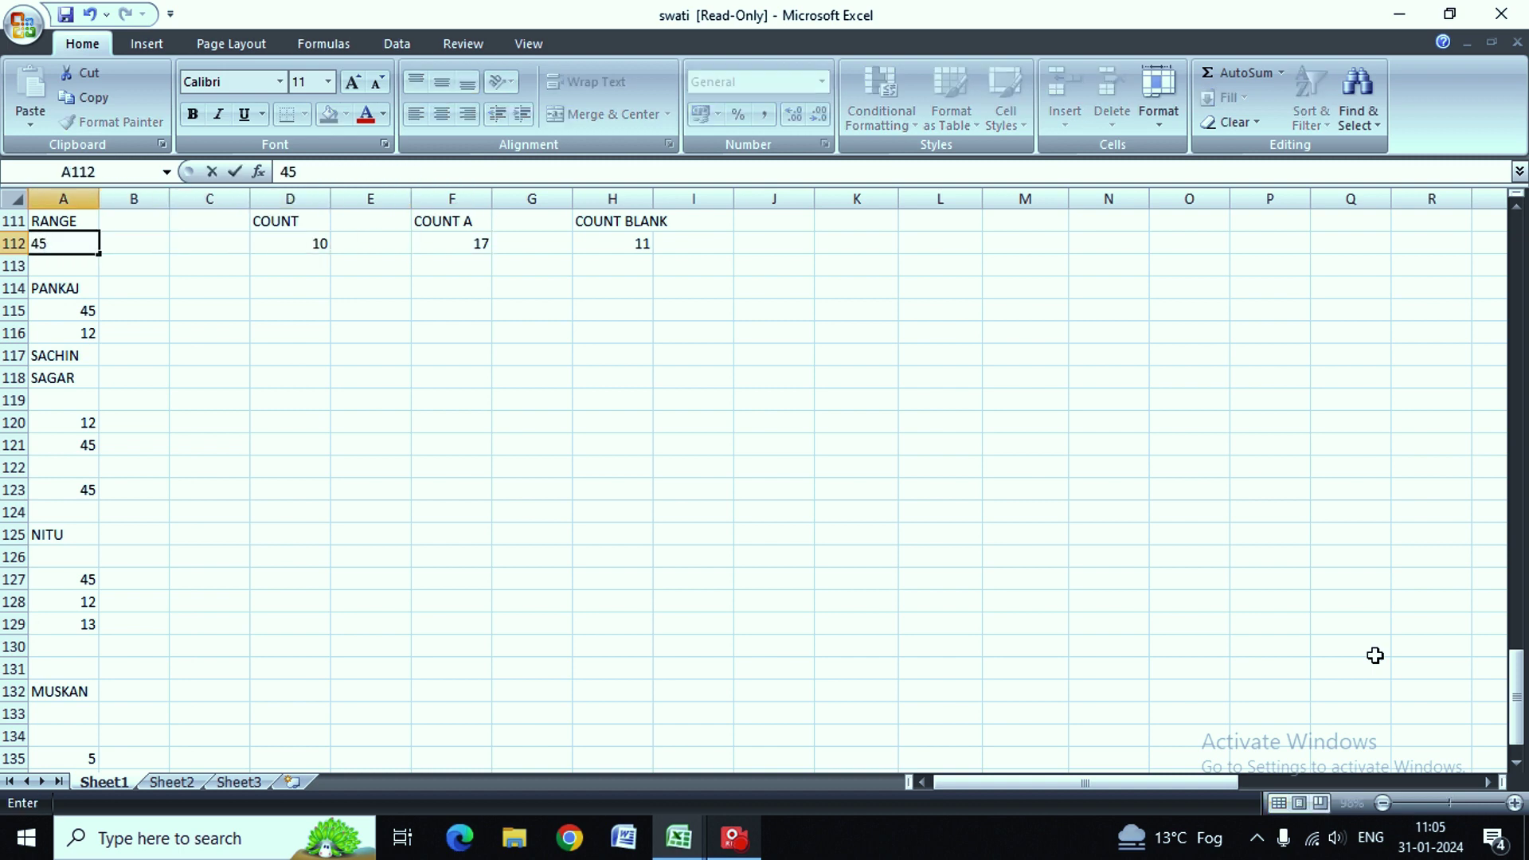
key("Tab")
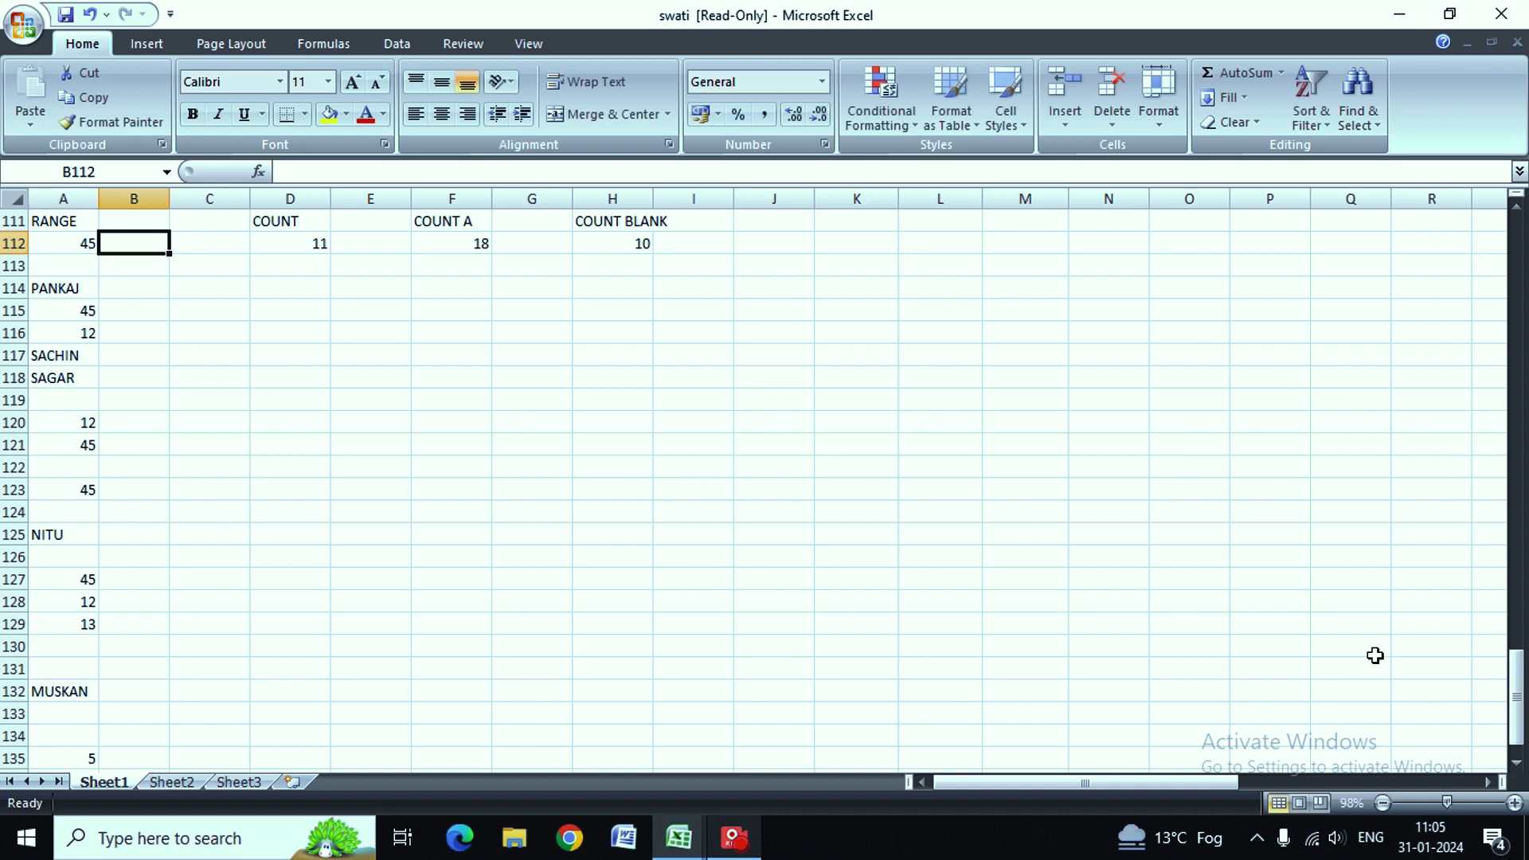
key("Right")
key("Right")
key("Right")
key("Right")
key("Right")
key("Up")
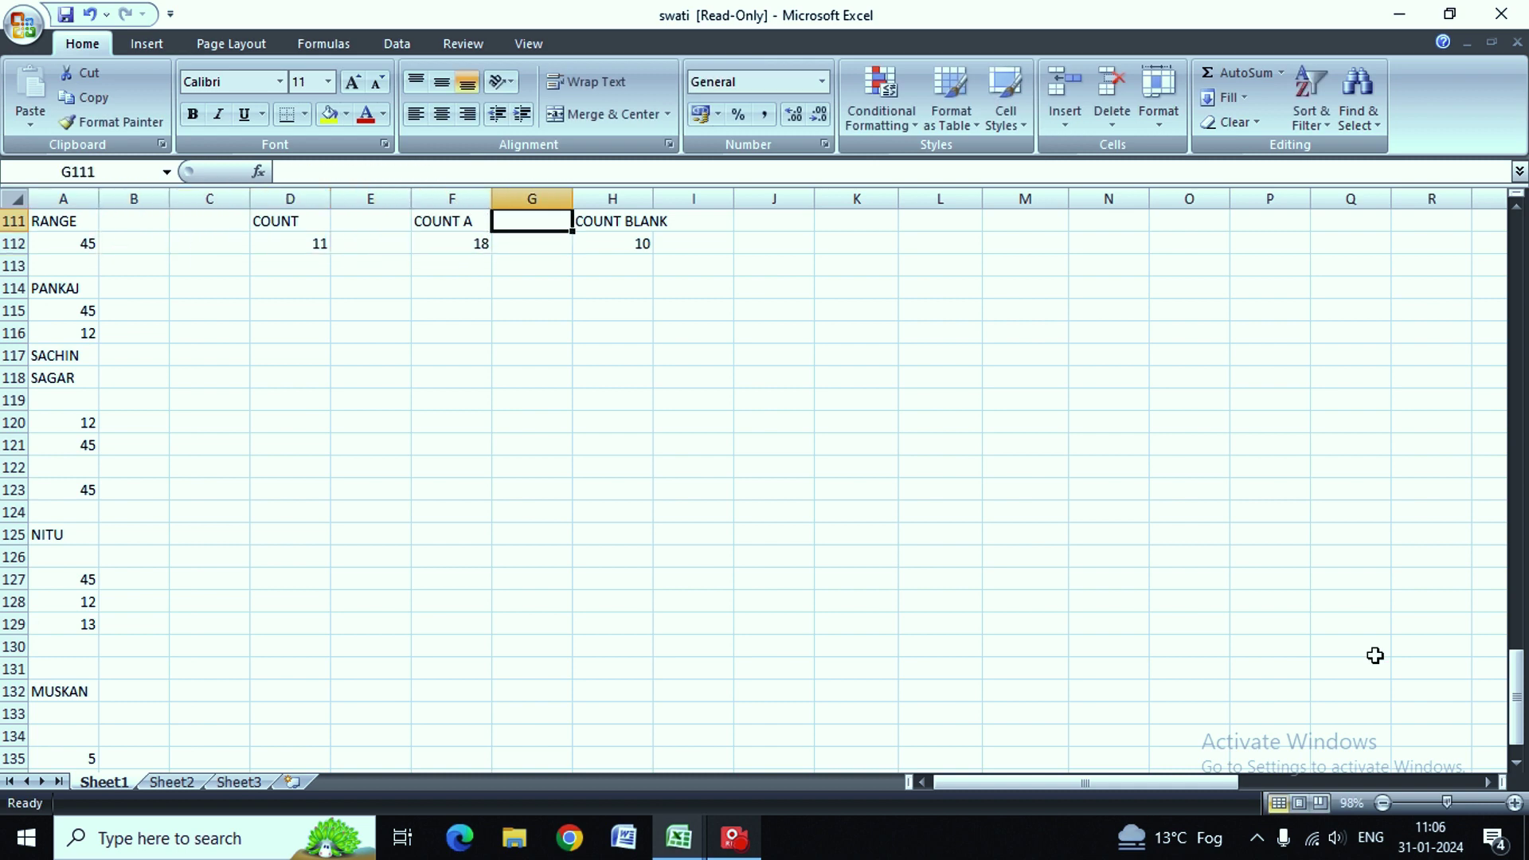
key("Up")
key("Up")
key("Up")
key("Up")
key("Left")
key("Left")
key("Left")
key("Down")
key("Down")
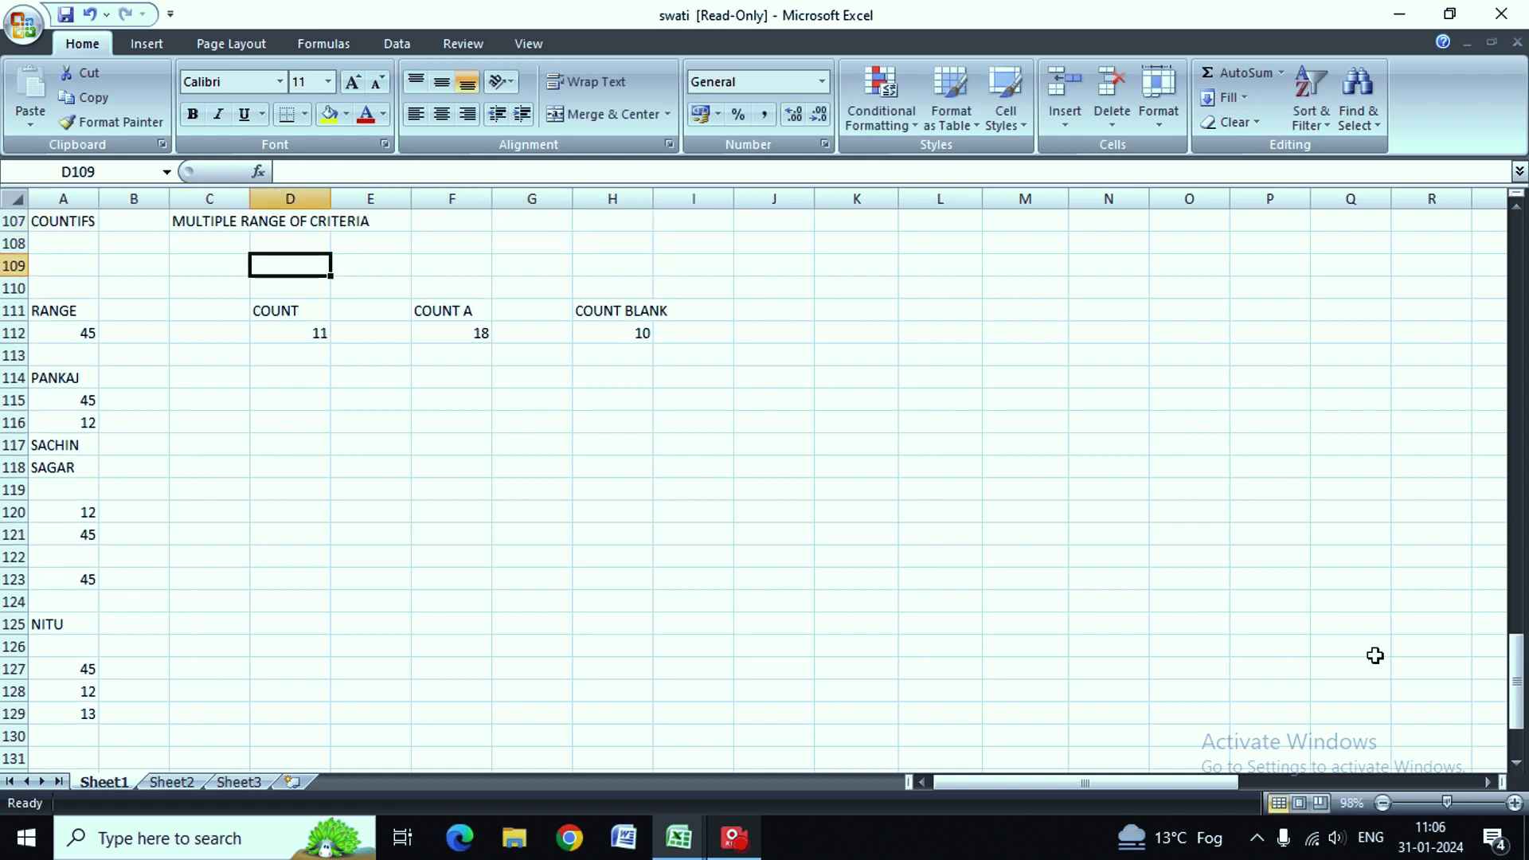
key("Right")
key("Up")
key("Down")
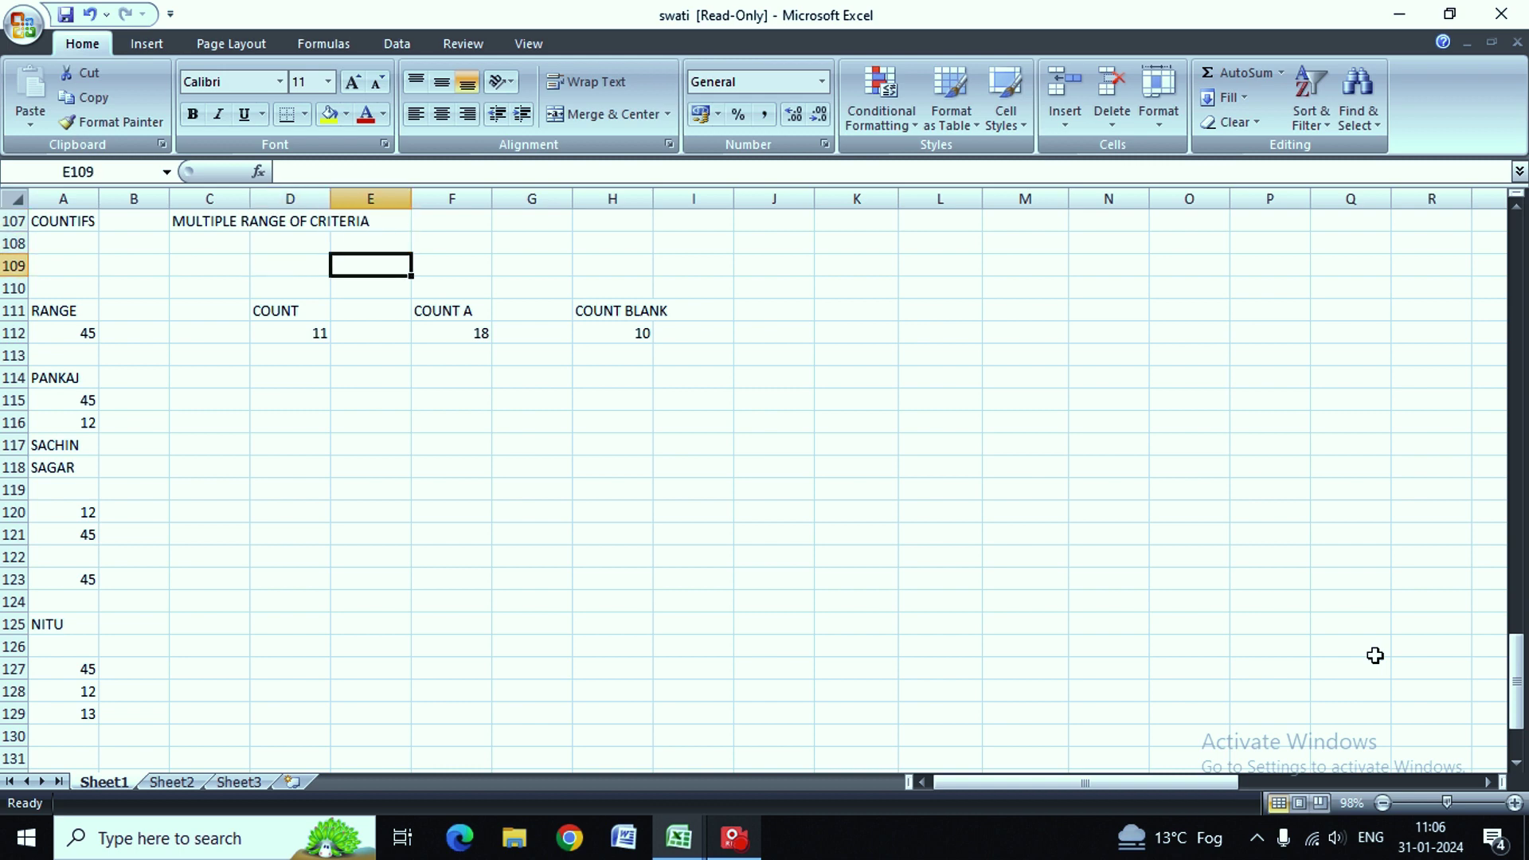
key("Down")
key("Down")
key("Down")
key("Down")
key("Down")
key("Down")
key("Left")
key("Left")
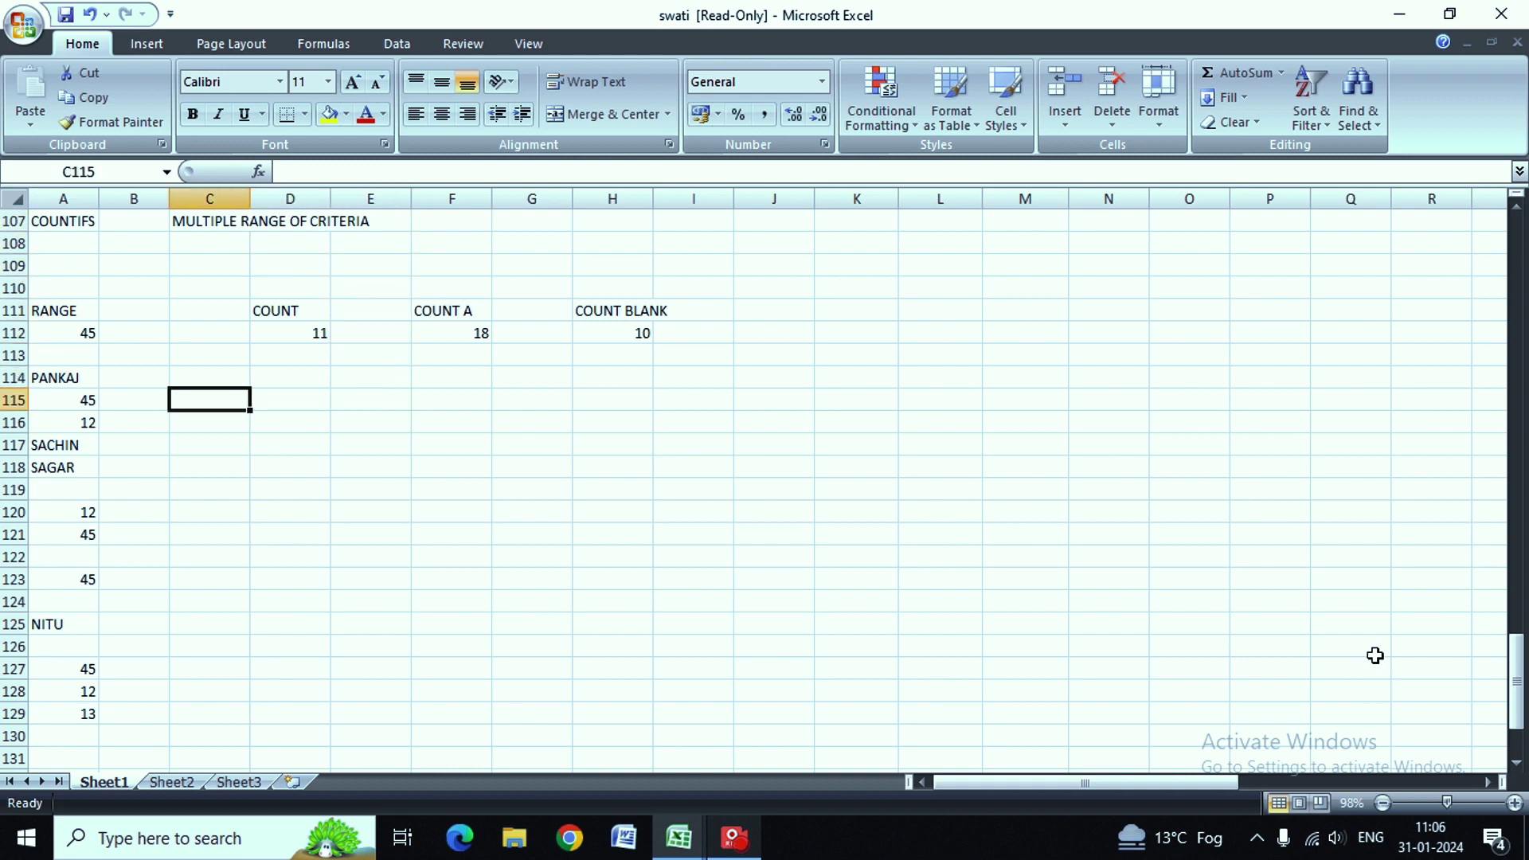
key("Up")
key("Up")
key("Up")
Step: Check the updated results: COUNT 11, COUNTA 18, COUNTBLANK 10
key("Right")
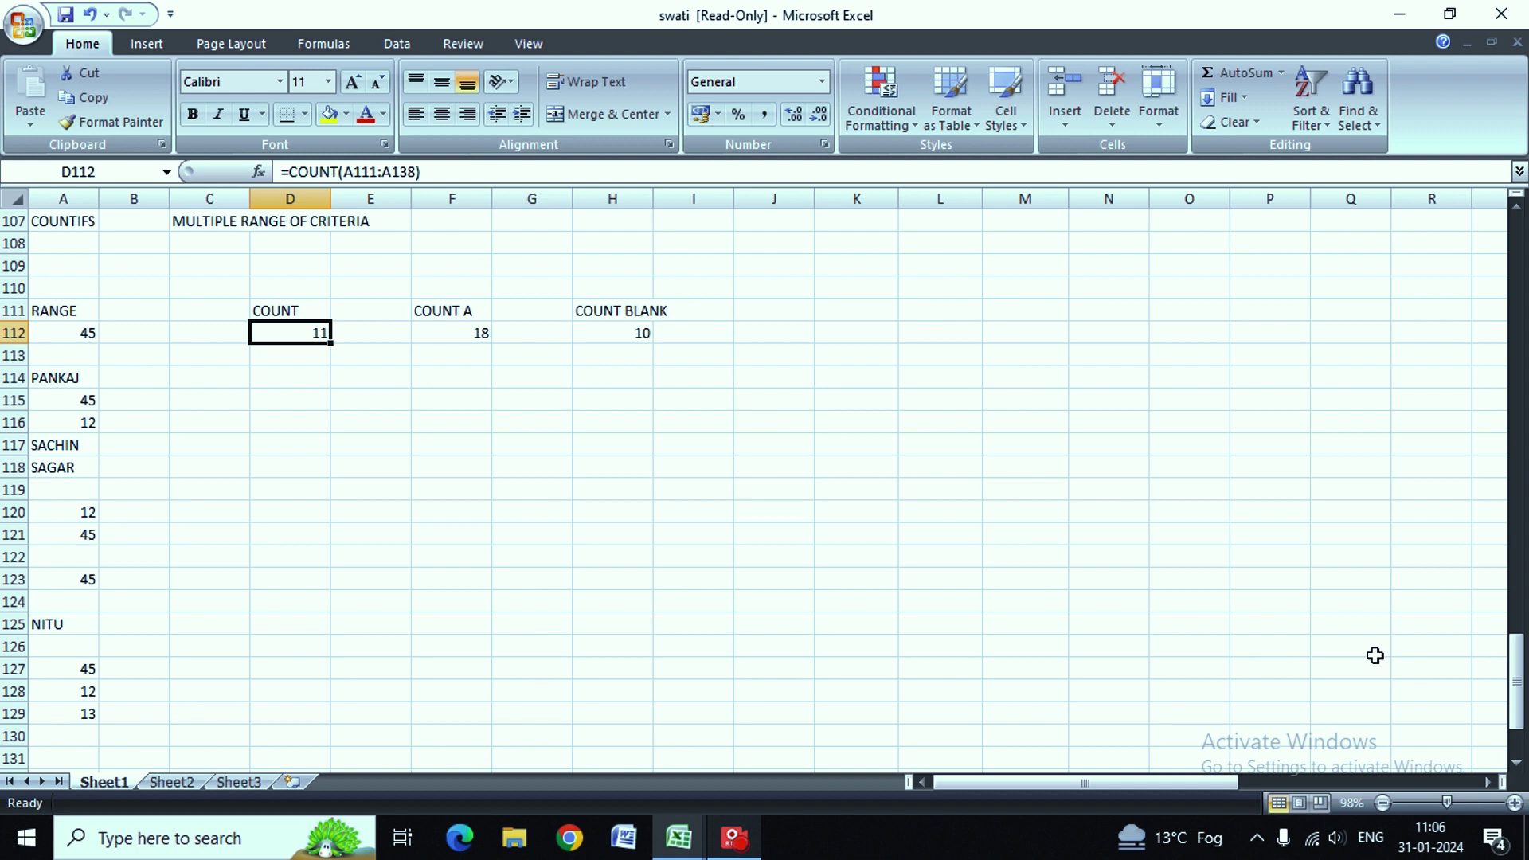
key("Right")
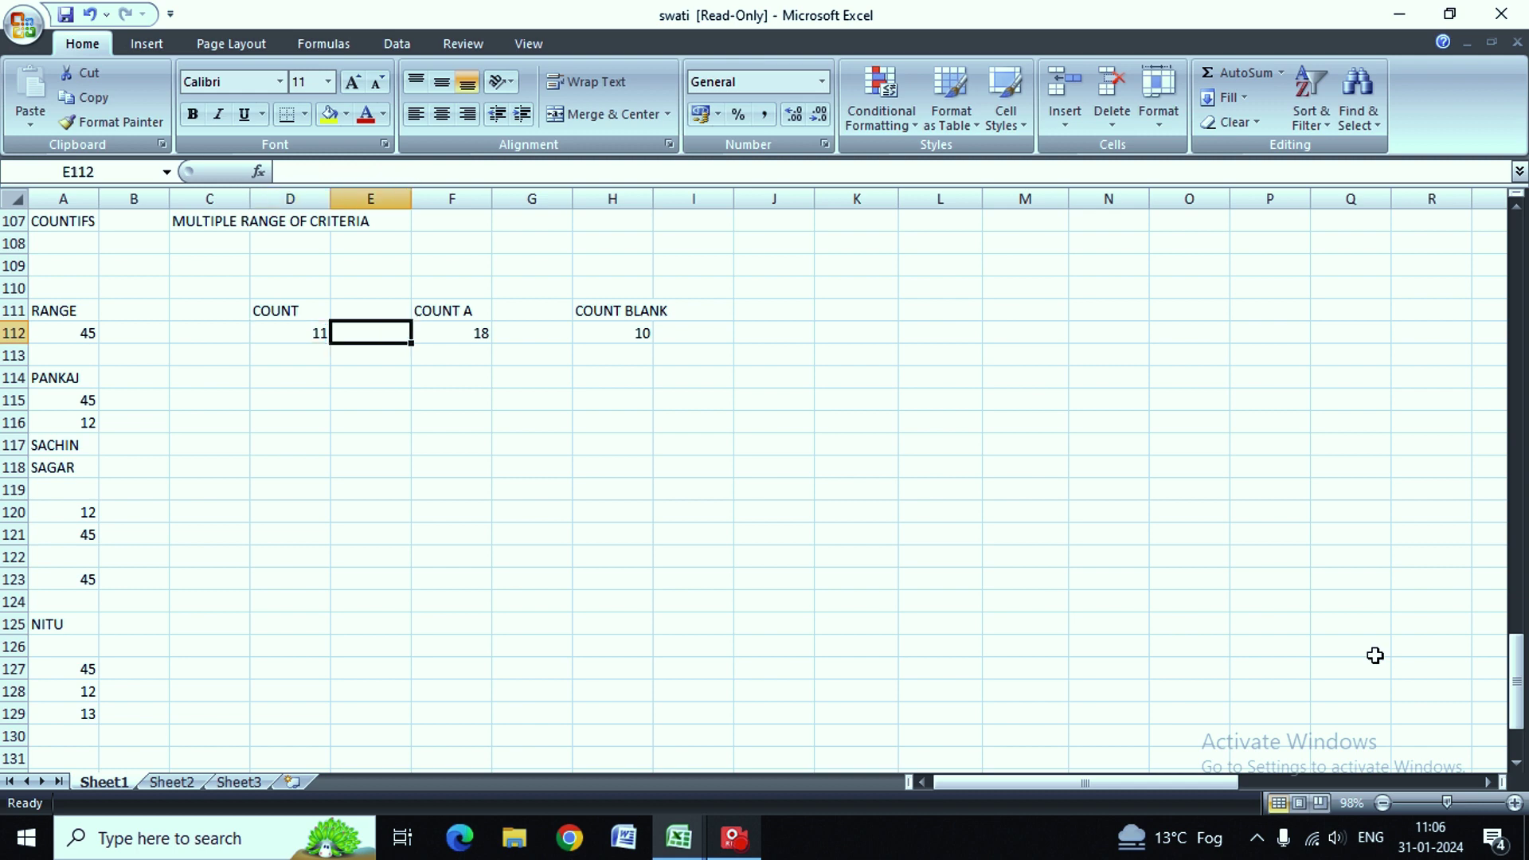
key("Right")
key("Right")
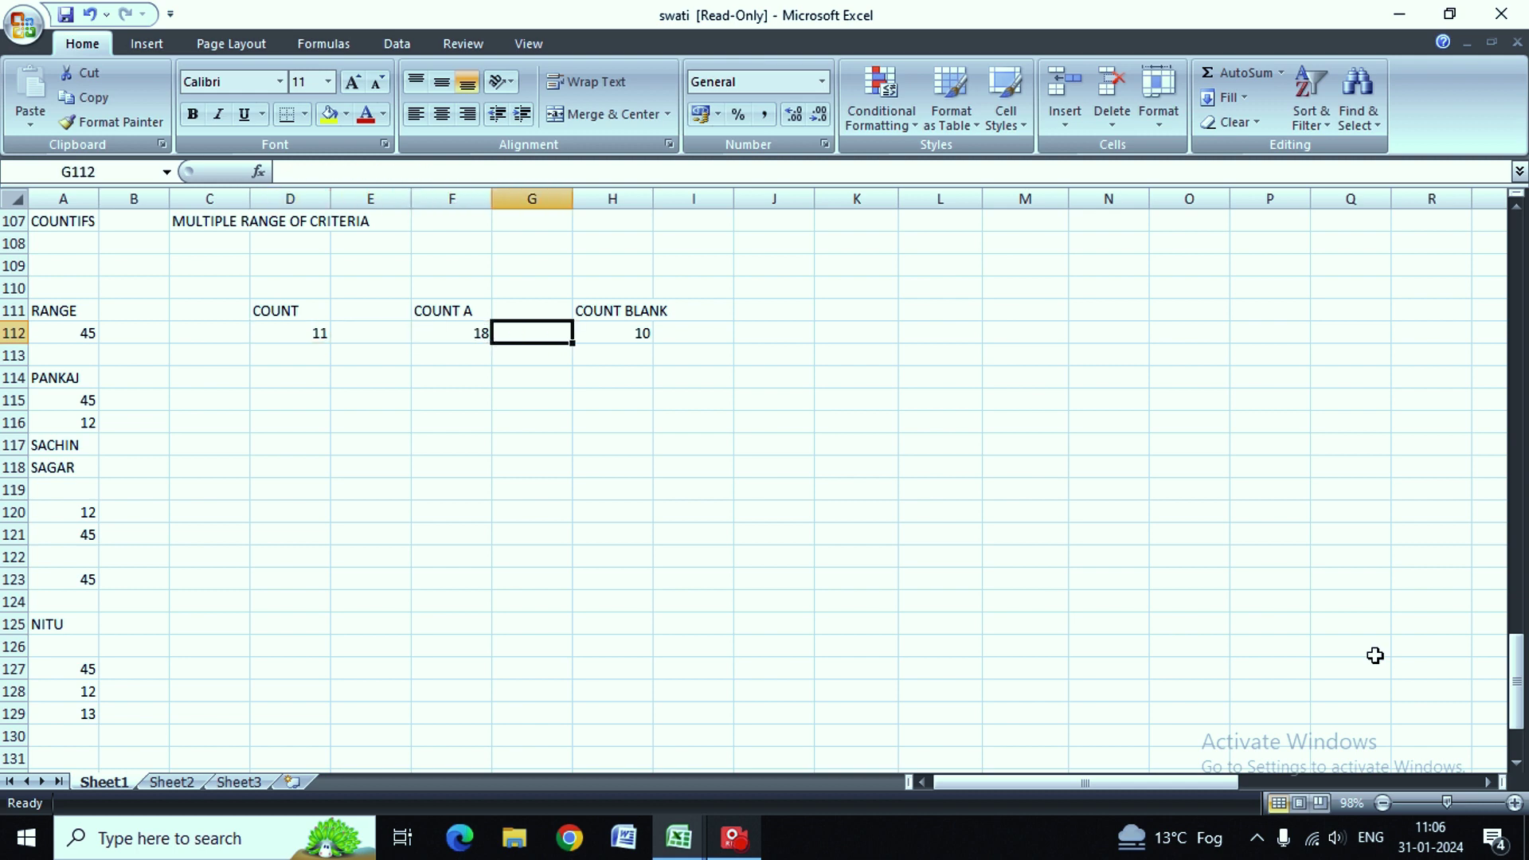
key("Right")
key("Left")
key("Left")
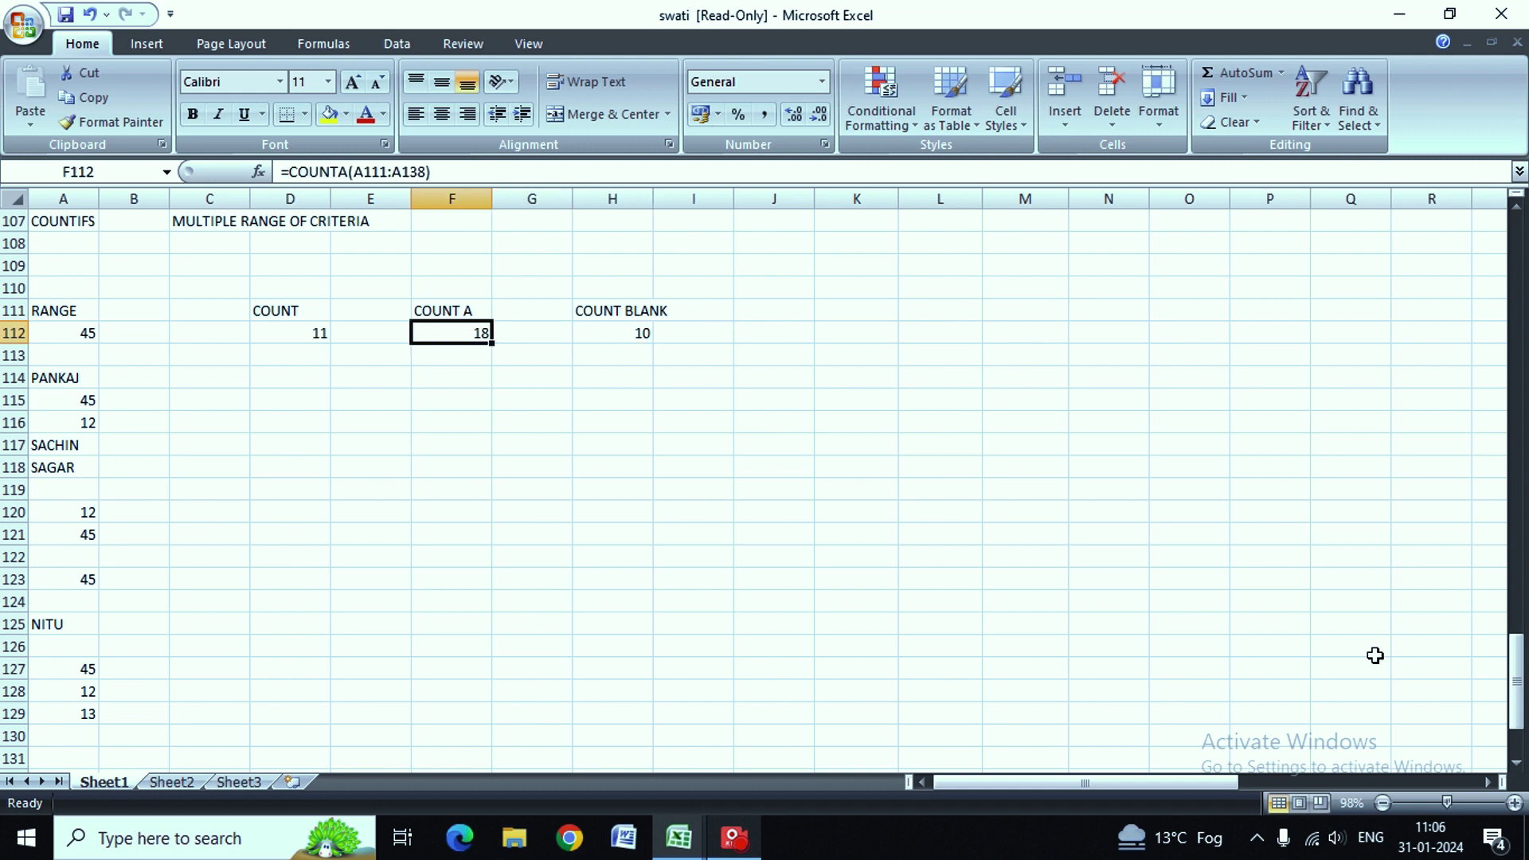
Step: Review the entries down column A, including SACHIN and 45
key("Up")
key("Up")
key("Left")
key("Left")
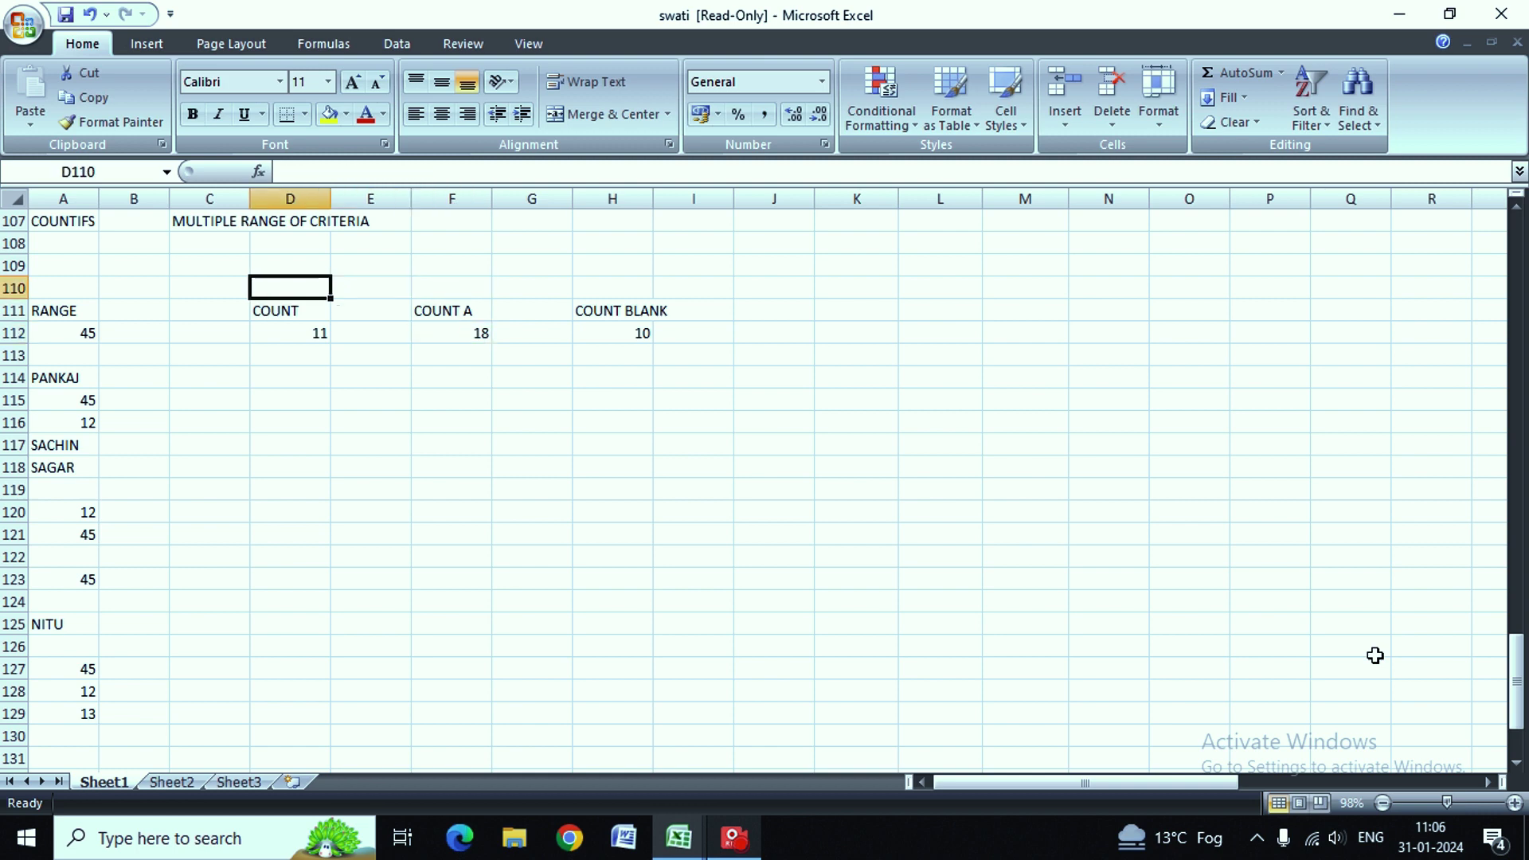
key("Left")
key("Left")
key("Left")
key("Down")
key("Down")
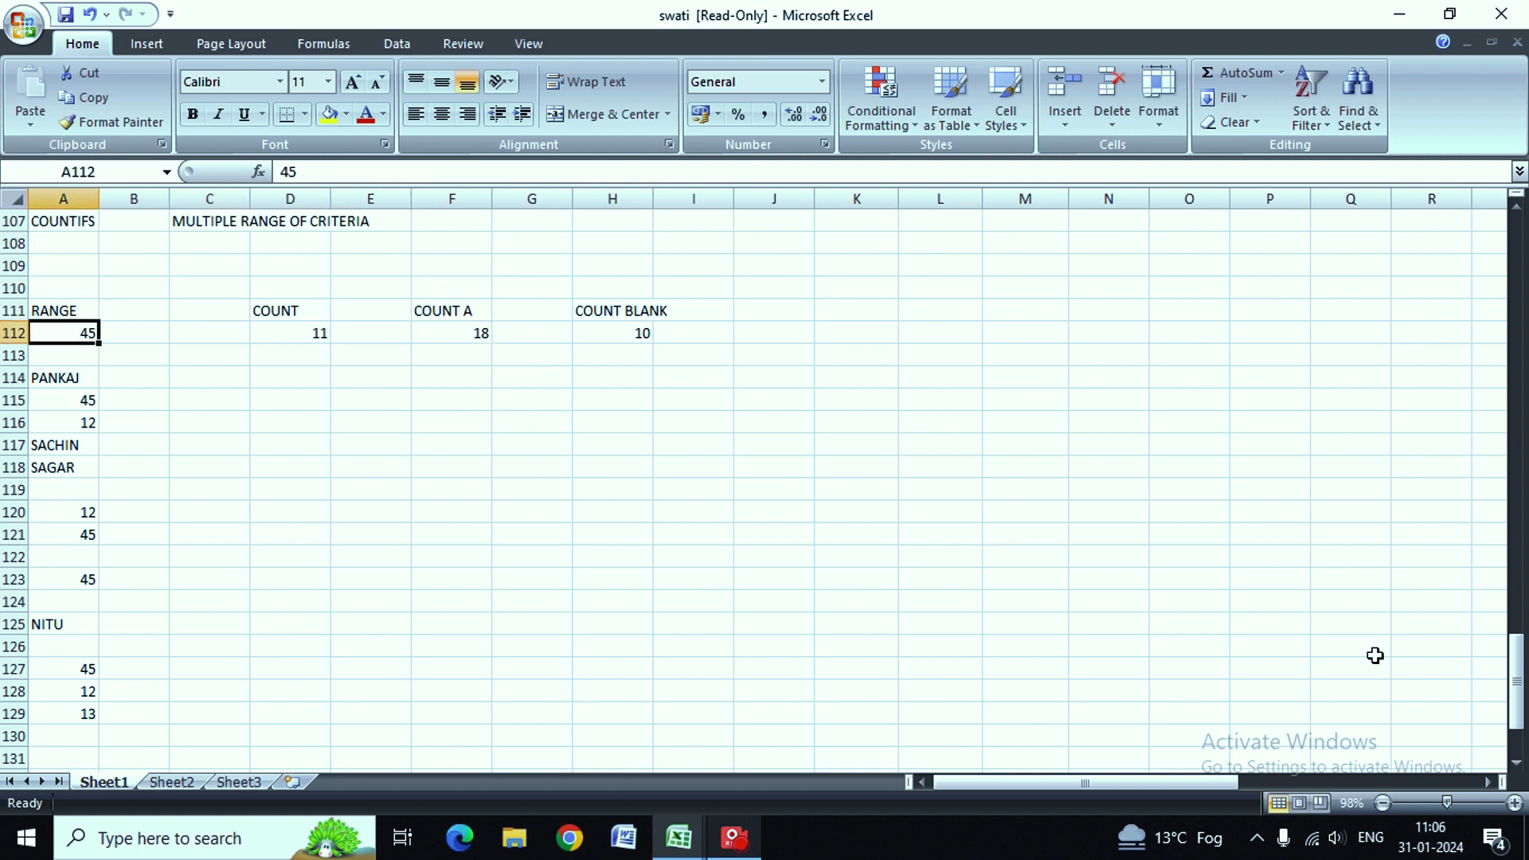
key("Down")
key("Down")
key("Down")
key("Down")
key("Down")
key("Down")
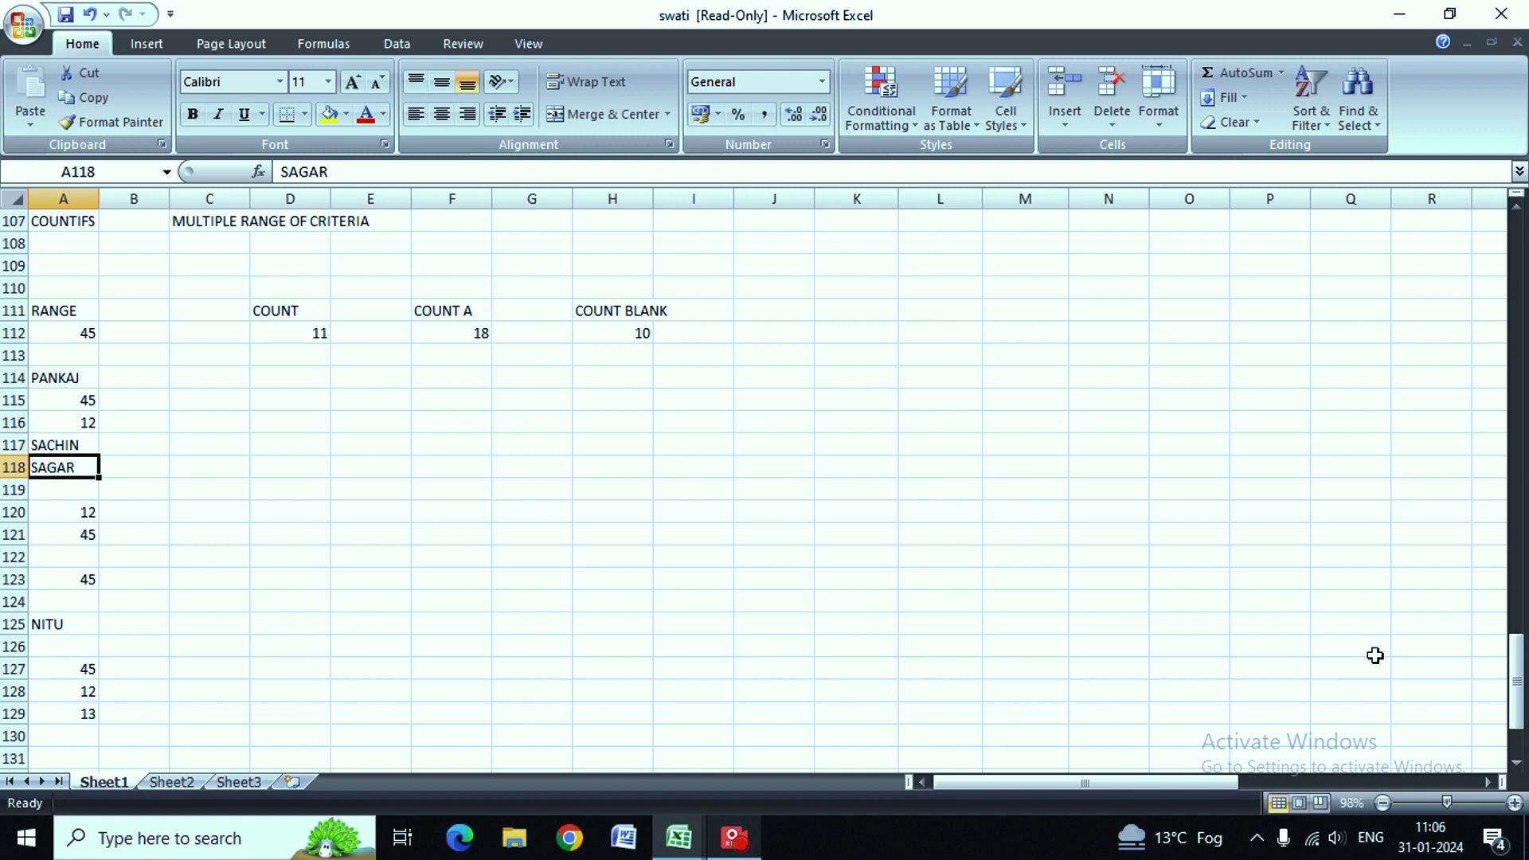
key("Down")
key("Down")
key("Down")
key("Down")
key("Down")
key("Down")
key("Down")
key("Down")
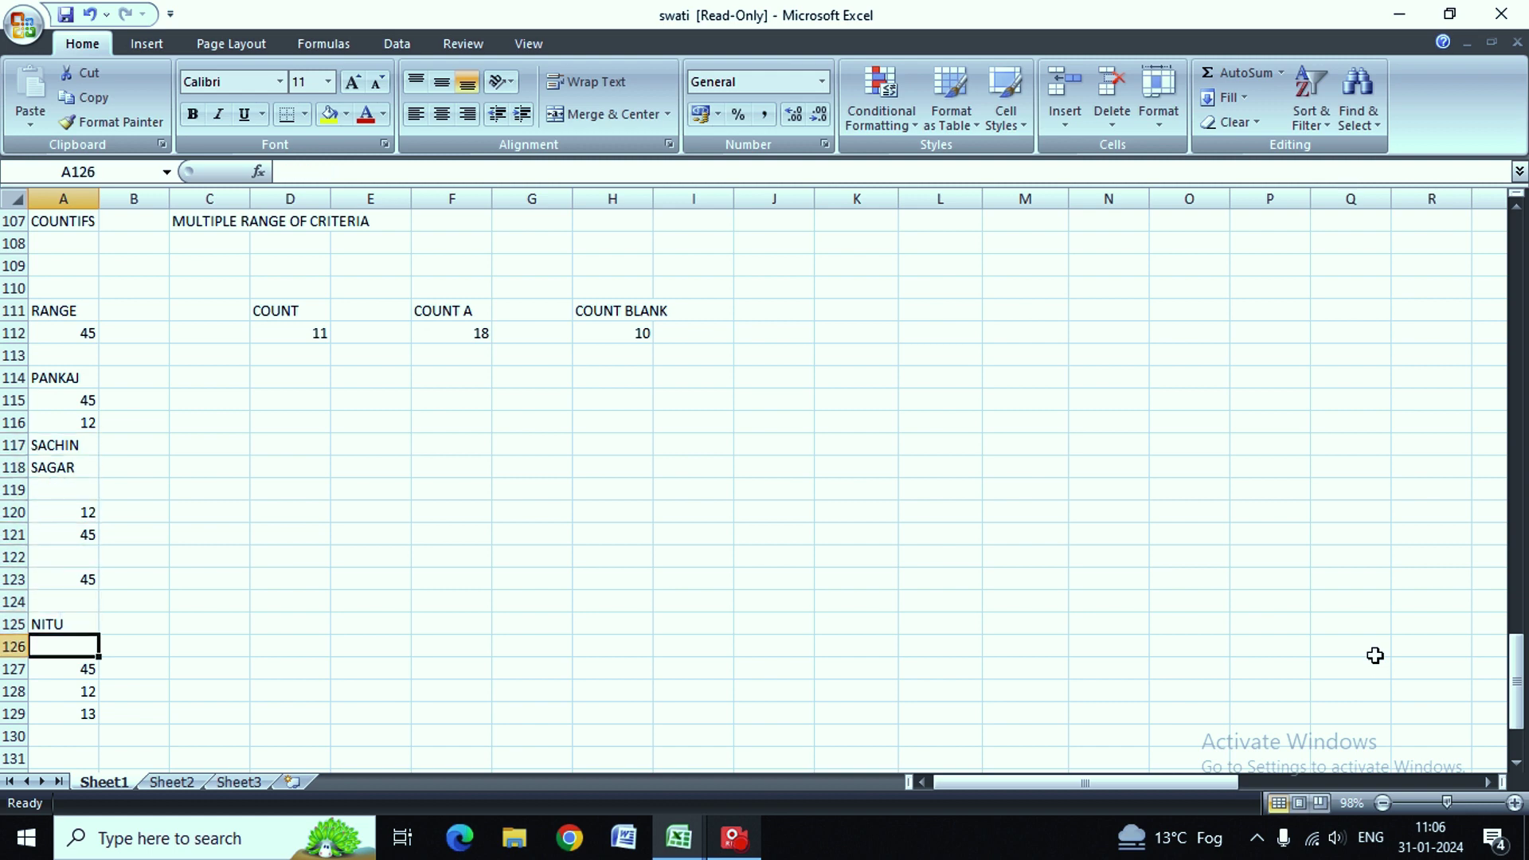
key("Down")
key("Down")
key("Down")
key("Down")
key("Down")
key("Up")
key("Up")
key("Up")
key("Up")
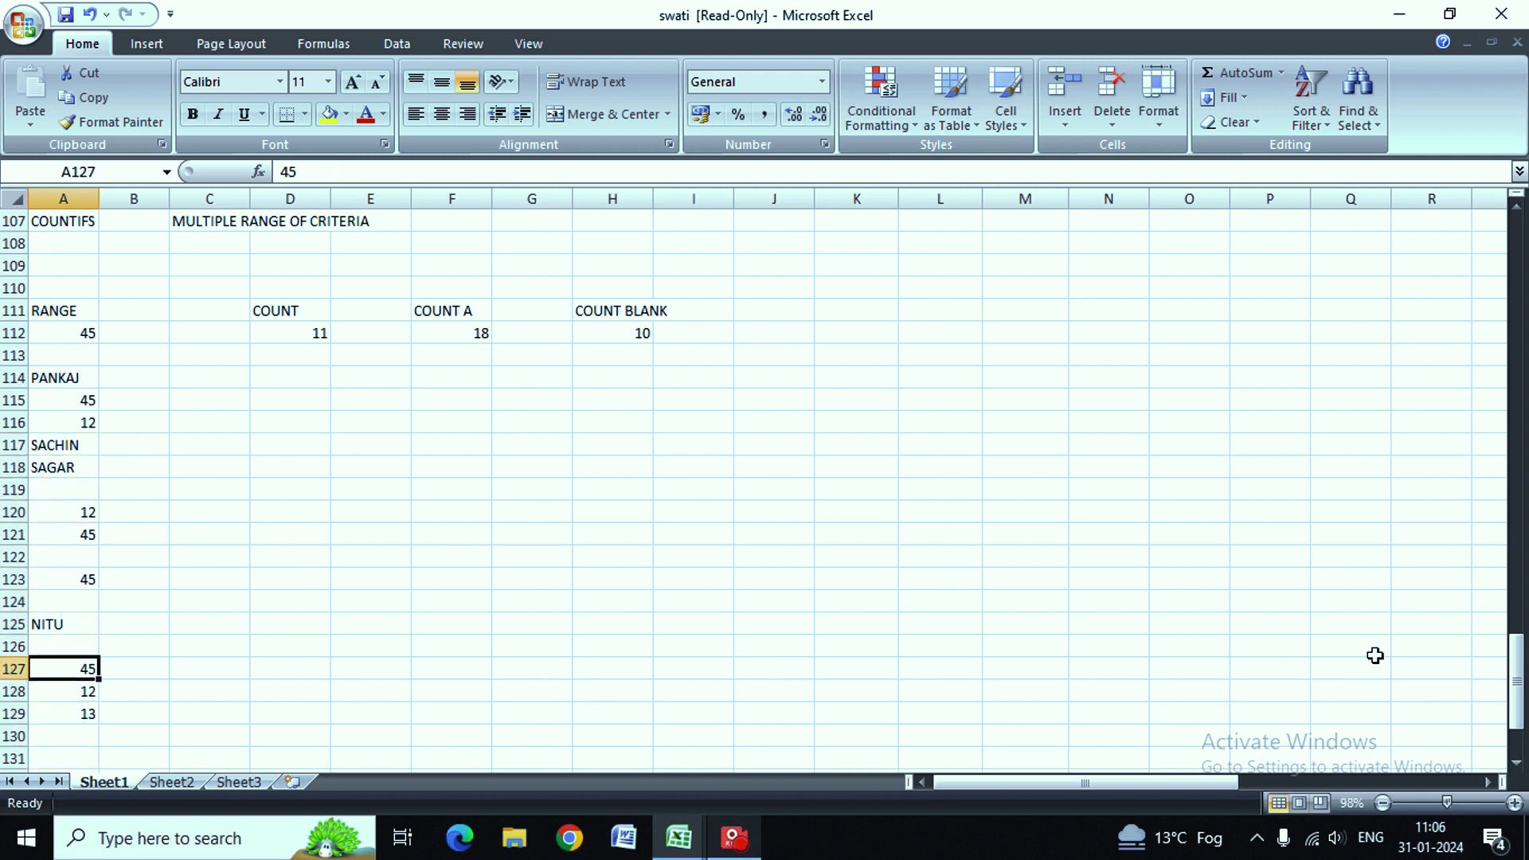
key("Up")
key("Up")
key("Right")
key("Right")
key("Right")
key("Up")
key("Up")
key("Right")
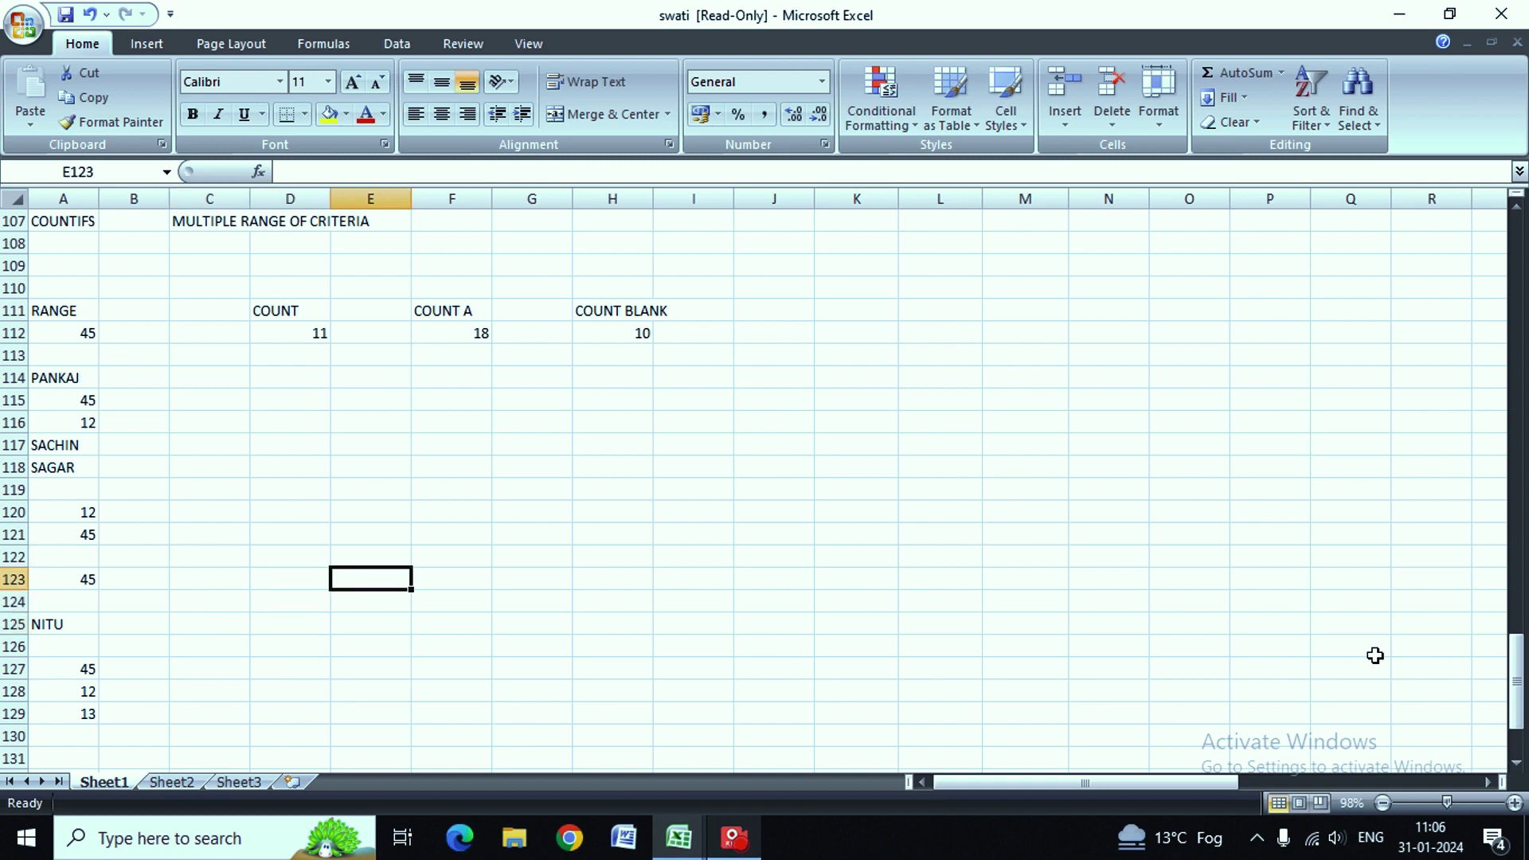